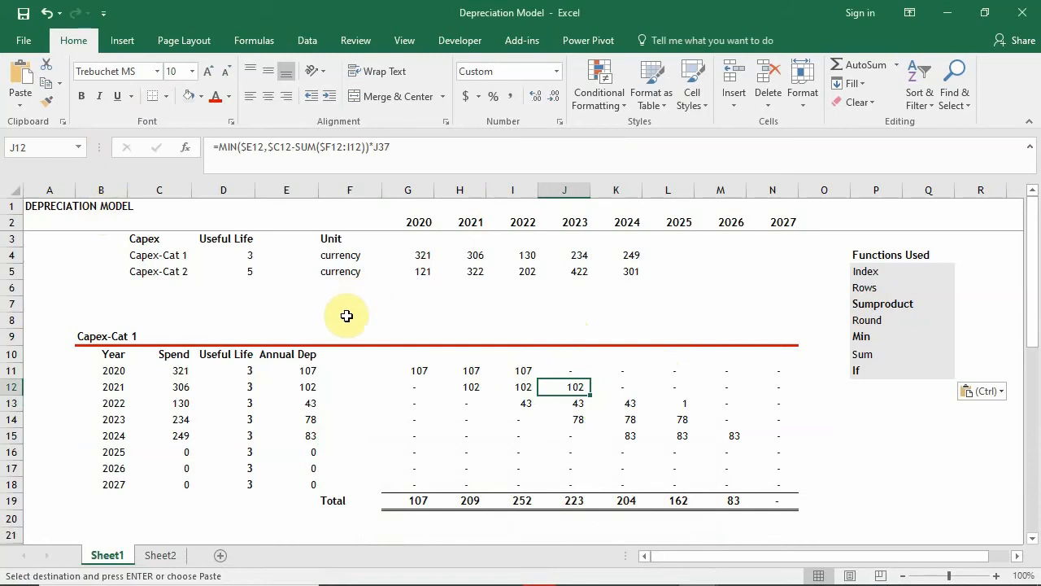
Review the annual depreciation formula for 2021 and the list of functions used in the depreciation model, from Index to If
left_click(302, 387)
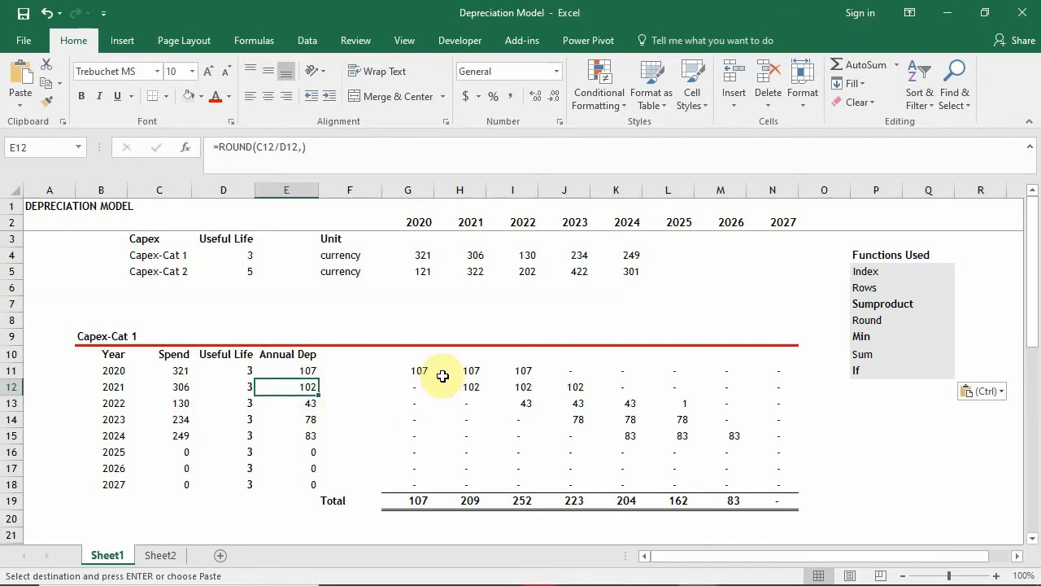
left_click_drag(863, 272, 868, 372)
left_click(868, 372)
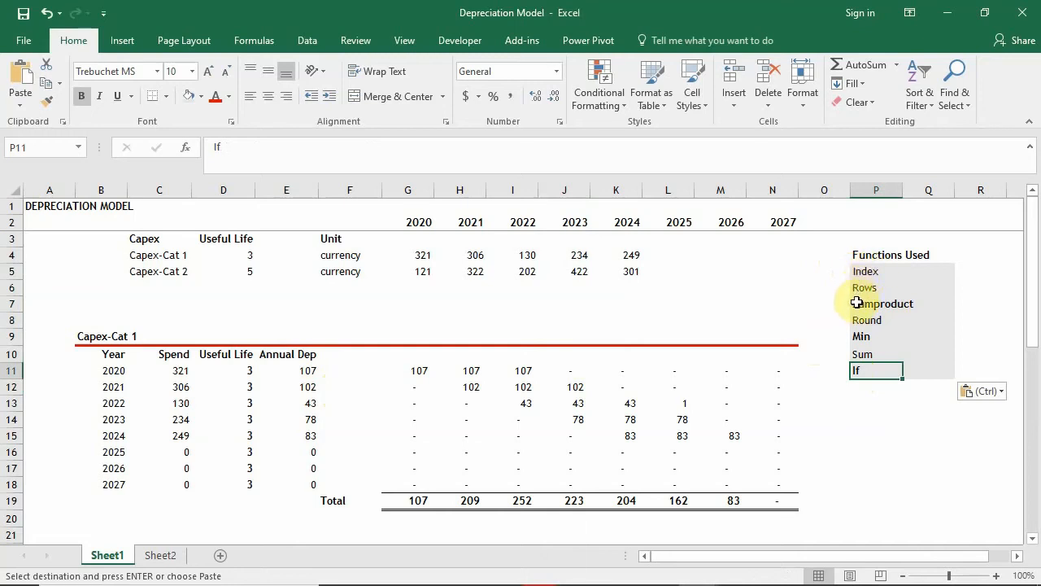
left_click(867, 275)
left_click(866, 288)
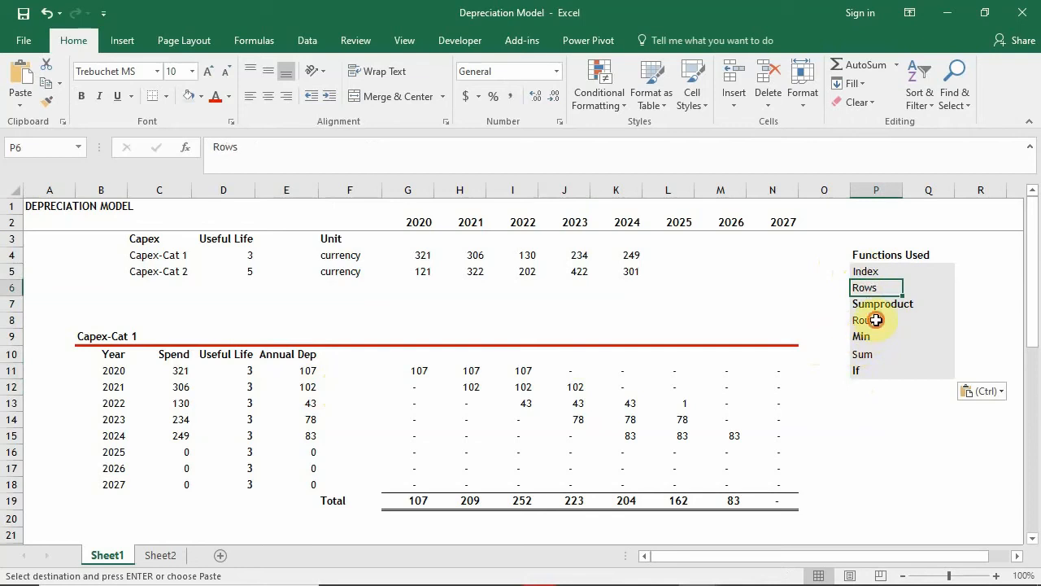
left_click(867, 320)
left_click(864, 356)
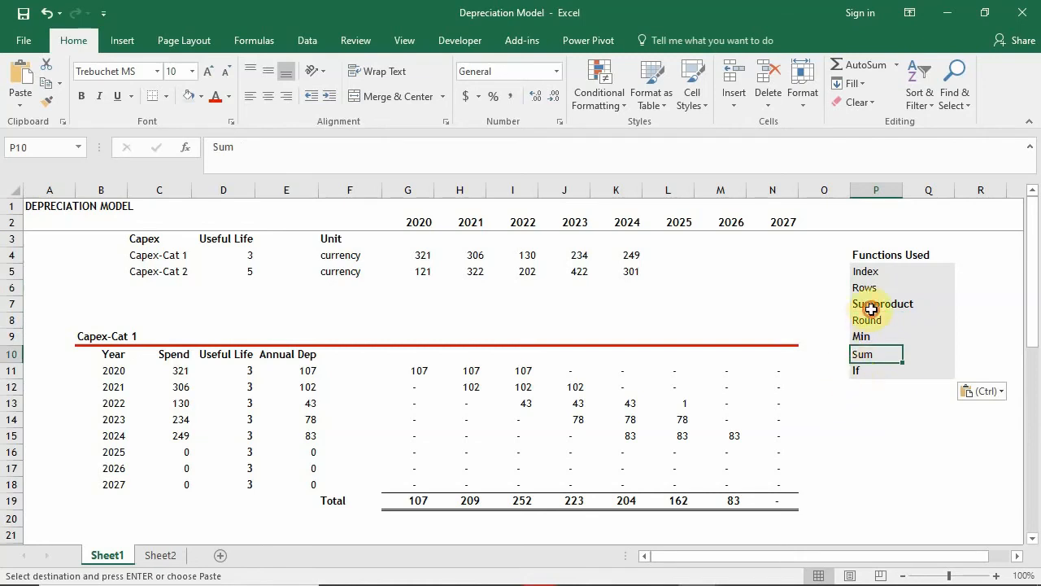
left_click(867, 304)
left_click(869, 339)
key("ctrl+b")
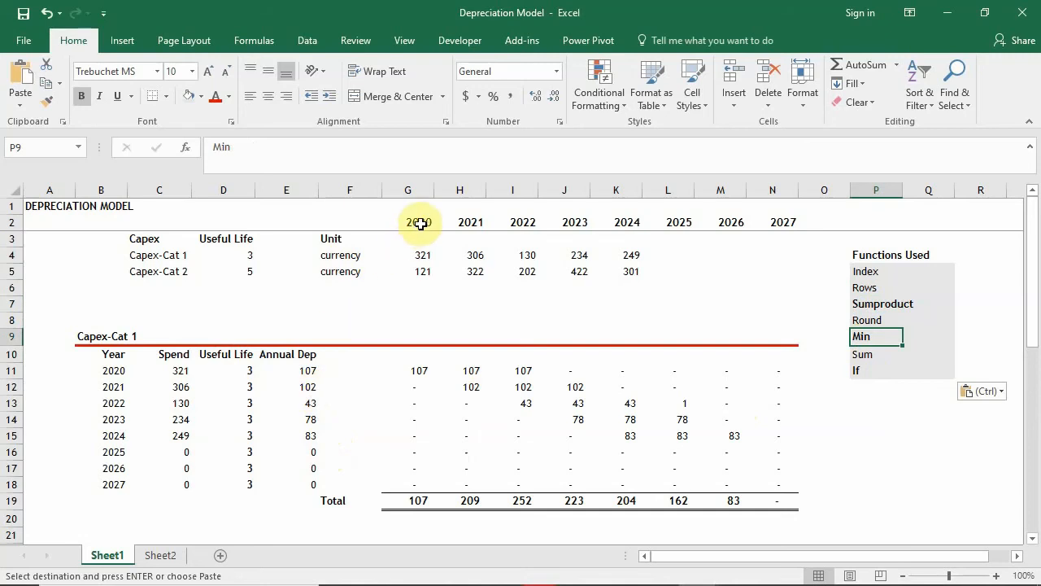
Examine the model's input area: the timeline years, the two capex categories, their useful lives and the yearly Capex-Cat 1 spend
left_click_drag(418, 223, 796, 227)
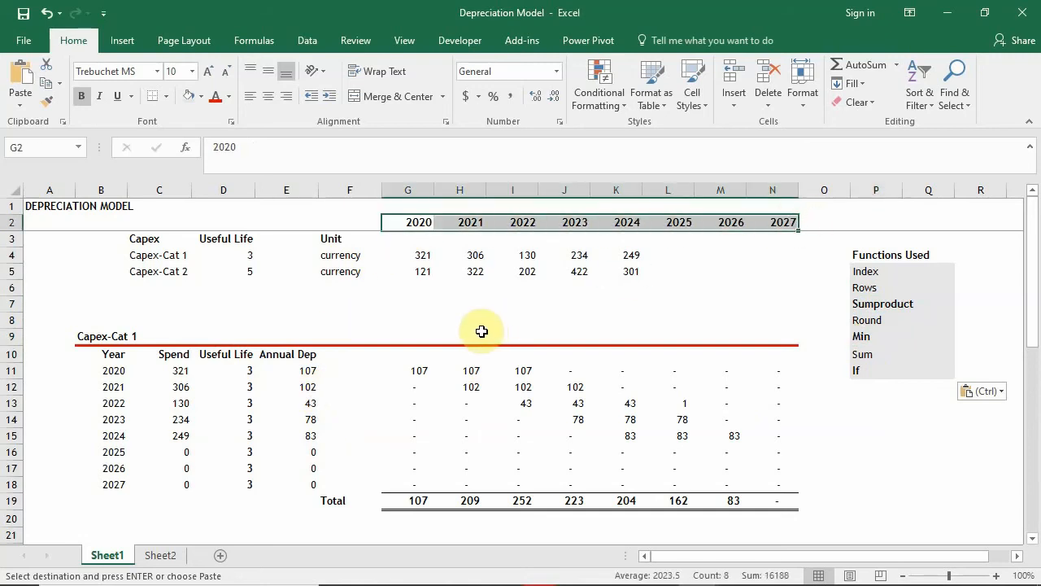
left_click(153, 244)
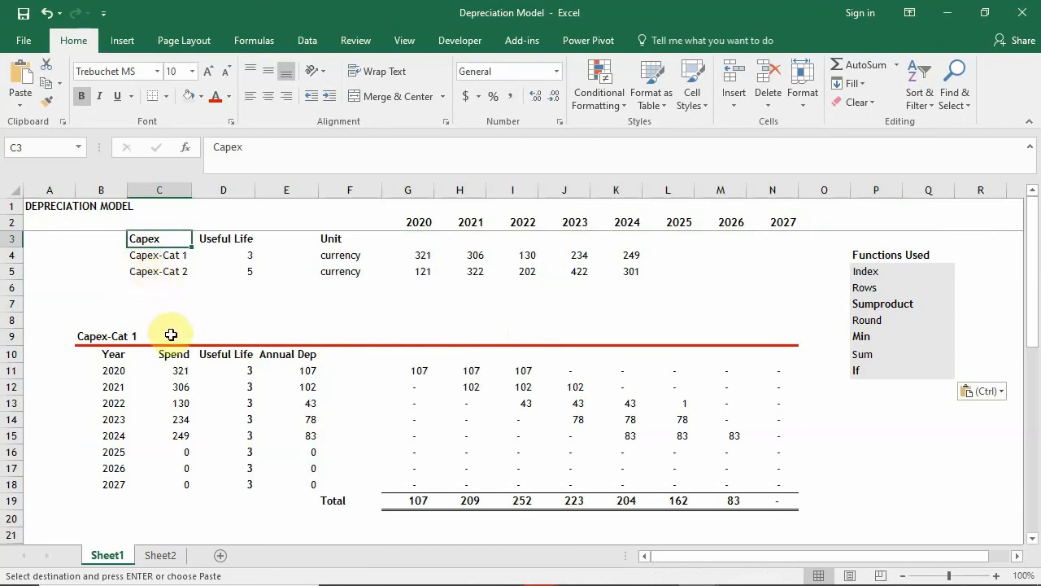
left_click(181, 257)
left_click(181, 270)
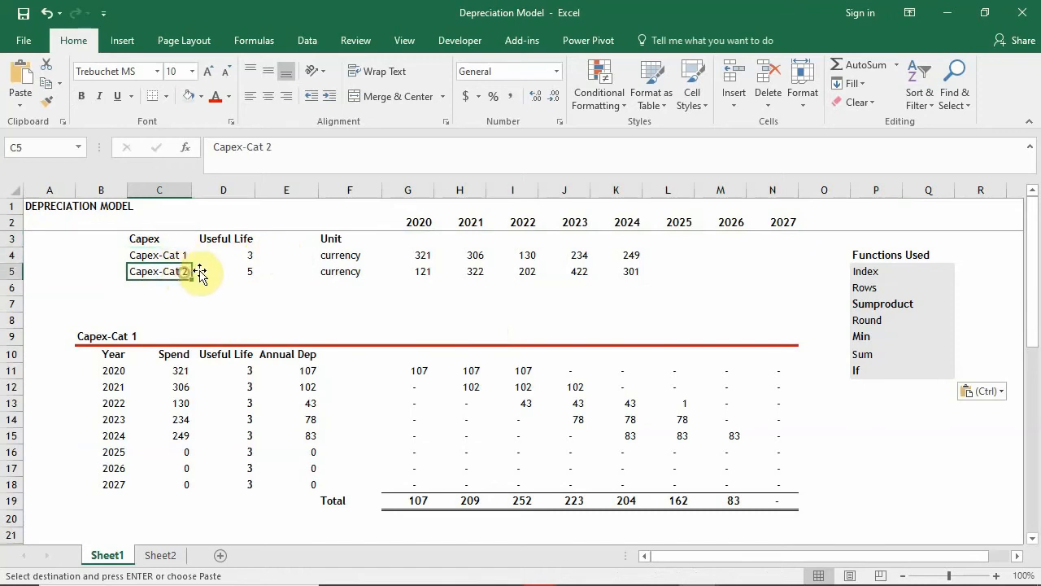
left_click(245, 254)
left_click(240, 270)
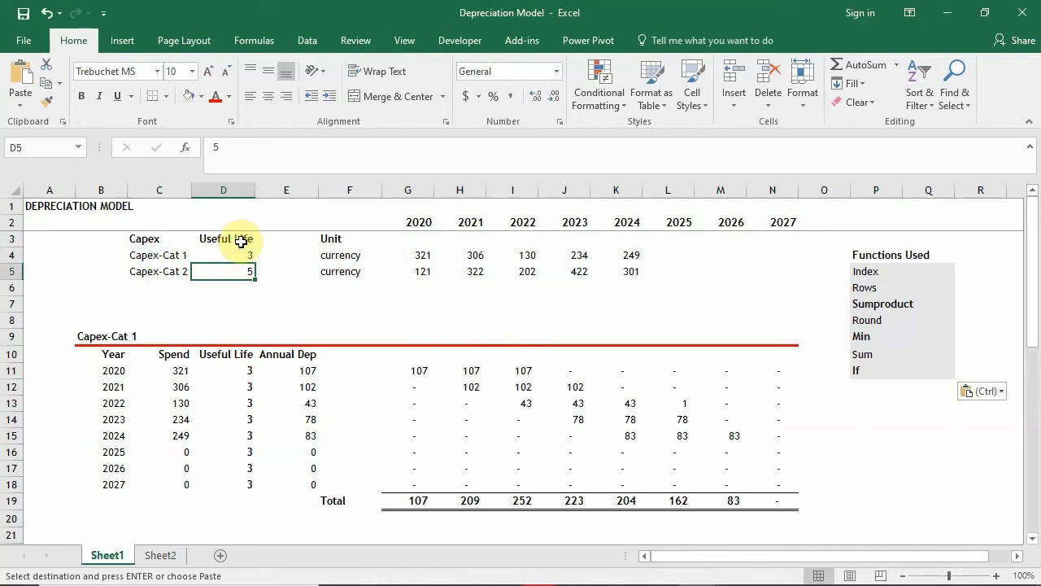
left_click(423, 254)
left_click(474, 255)
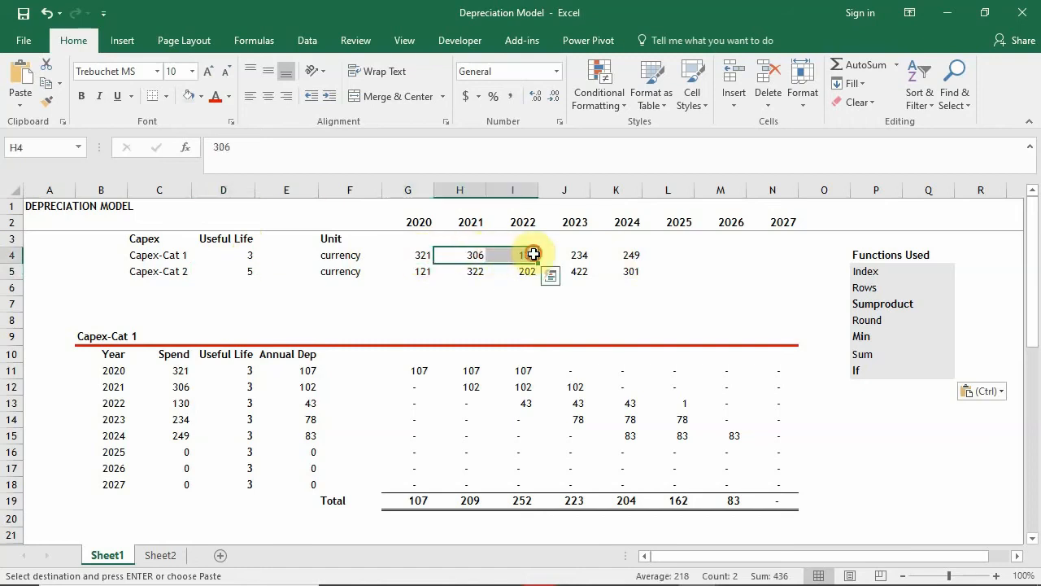
left_click(528, 254)
left_click(567, 257)
left_click(647, 257)
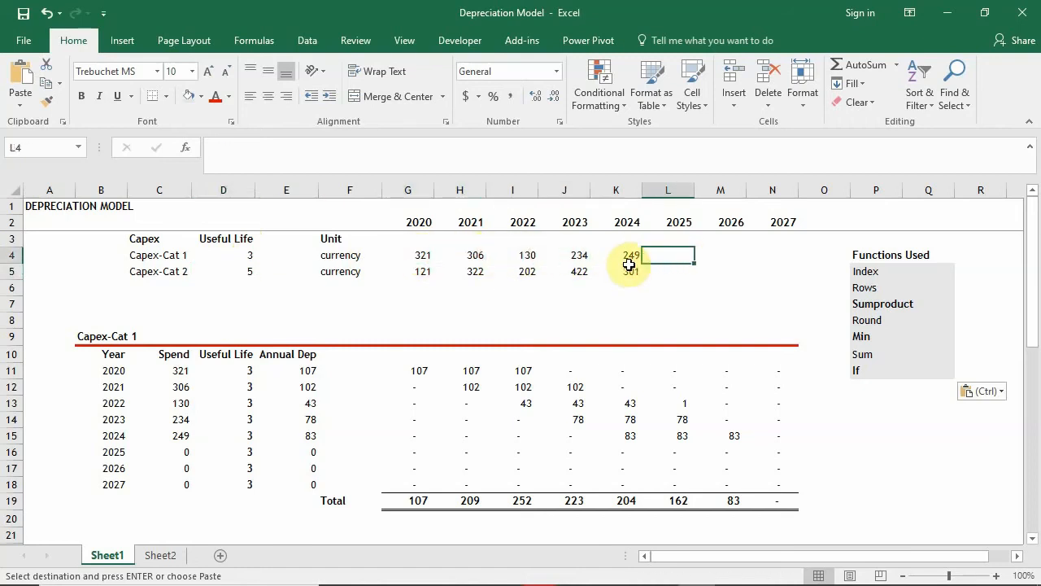
left_click(628, 259)
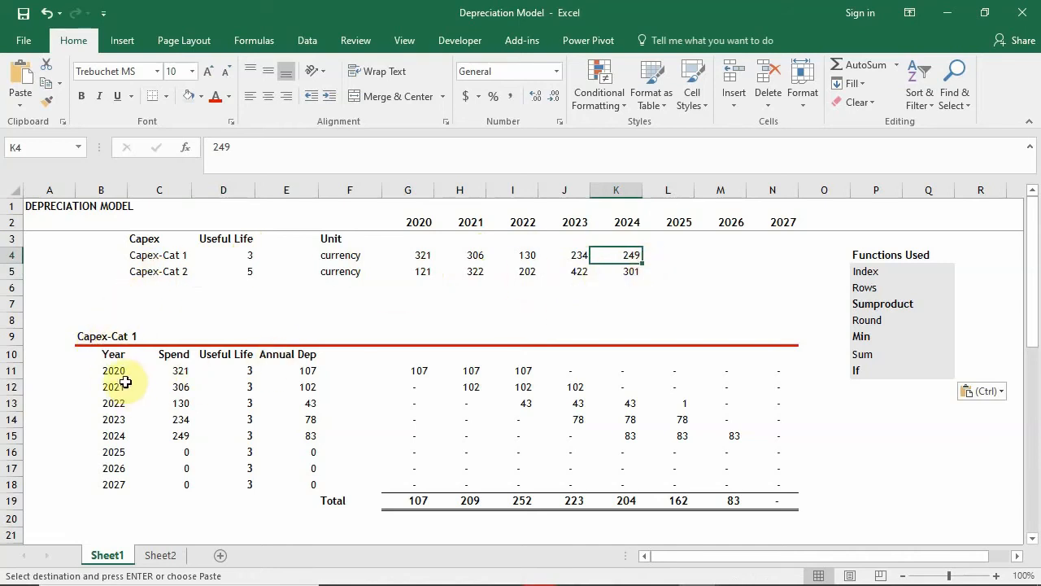
Examine the Capex-Cat 1 depreciation schedule and the formulas that spread the 2020 spend over the first three years
left_click_drag(123, 356, 786, 508)
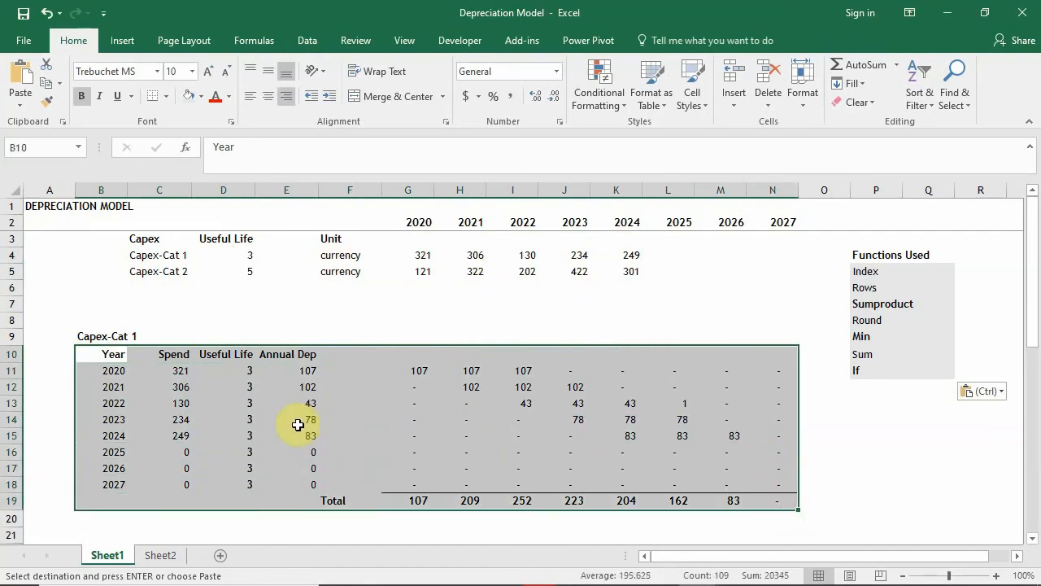
left_click(425, 371)
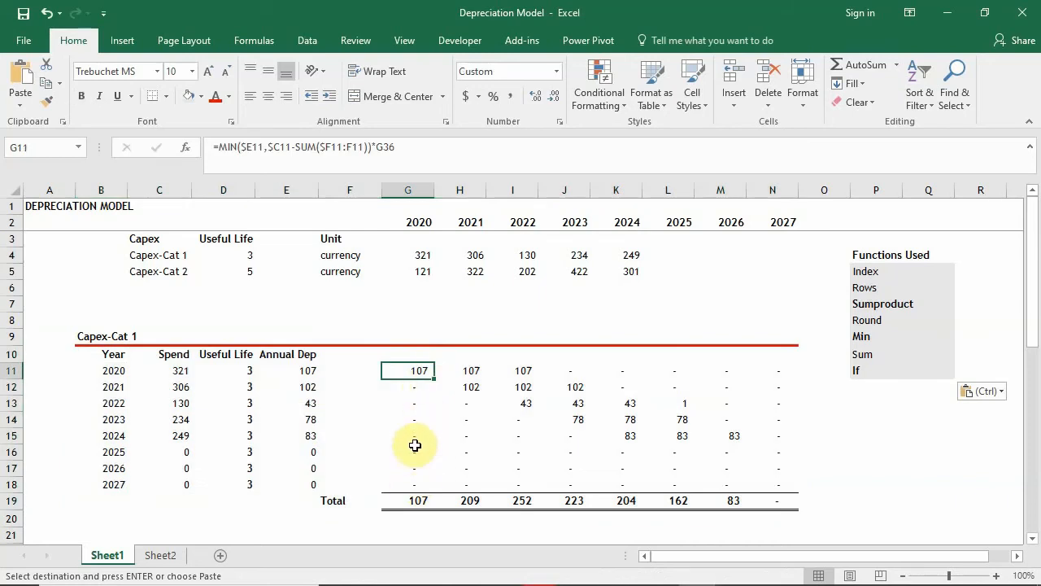
left_click(418, 189)
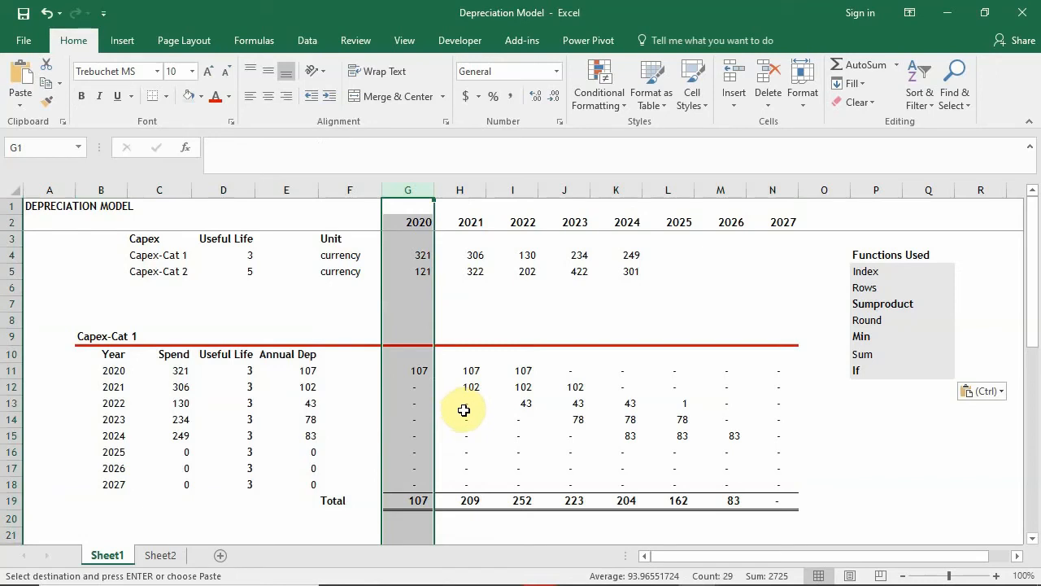
left_click(420, 370)
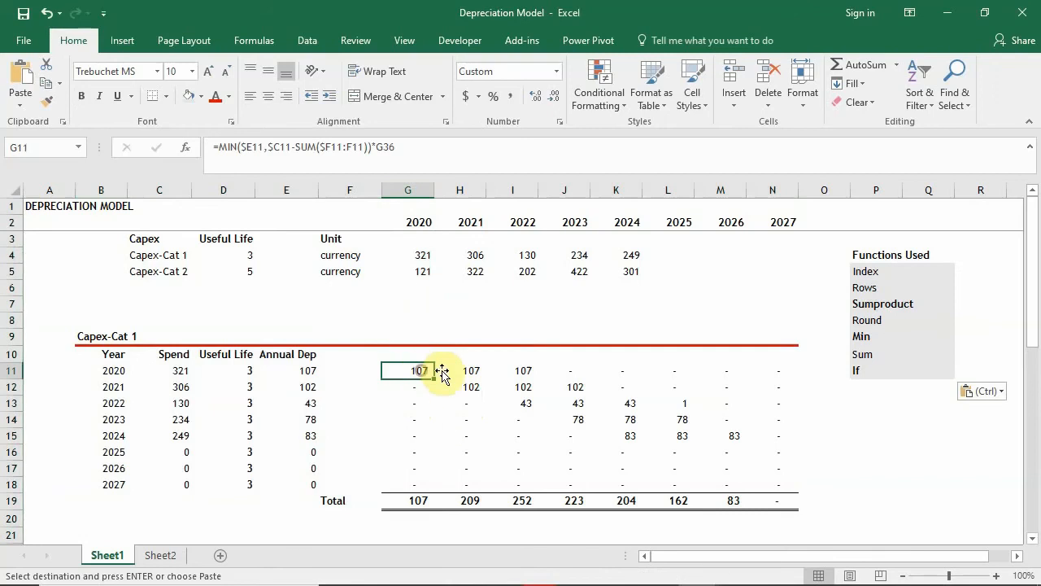
left_click(467, 370)
left_click(524, 370)
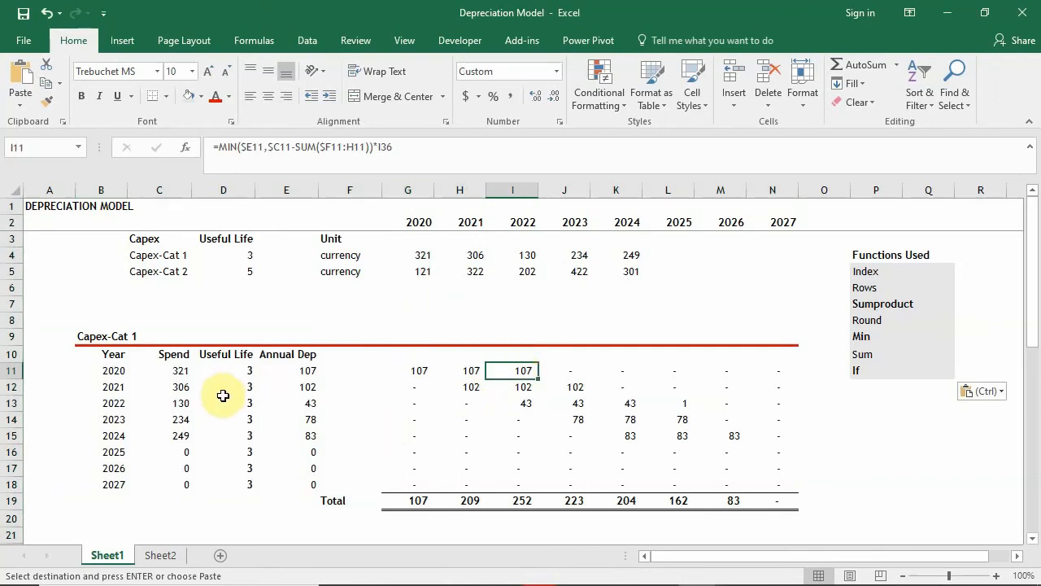
mouse_move(96, 342)
left_mouse_down()
mouse_move(163, 340)
mouse_move(593, 398)
mouse_move(733, 457)
mouse_move(786, 488)
mouse_move(790, 514)
left_mouse_up()
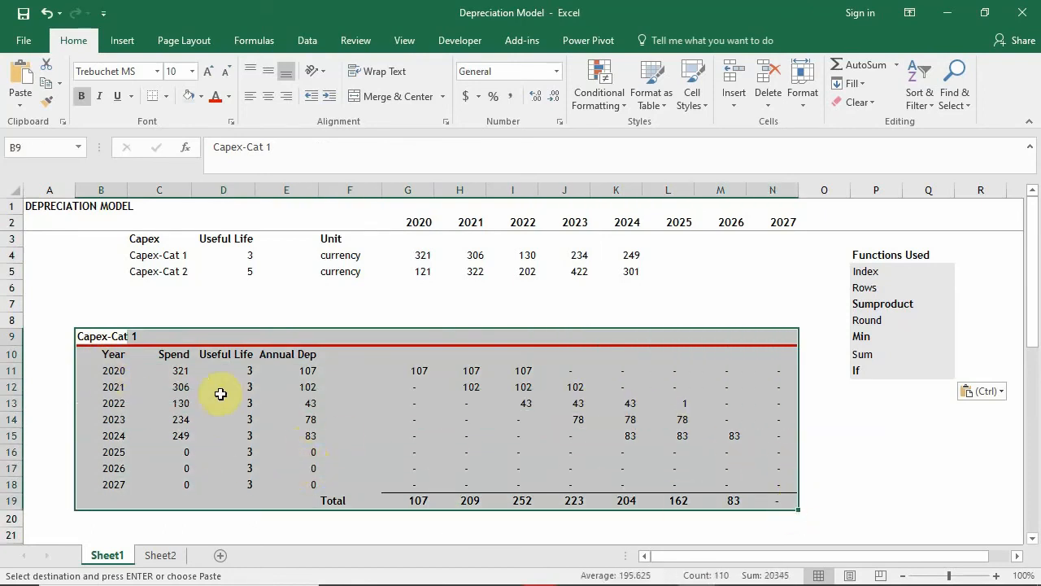
Look through the Capex-Cat 2 depreciation schedule and the Time Flags table further down Sheet1
scroll(554, 436, "down", 3)
scroll(221, 434, "down", 1)
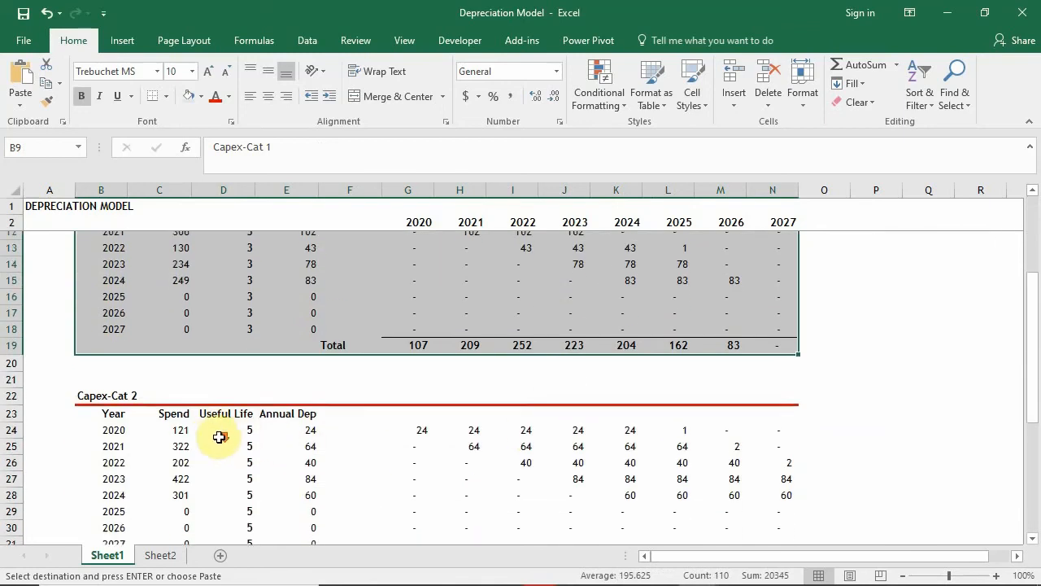
scroll(676, 512, "down", 3)
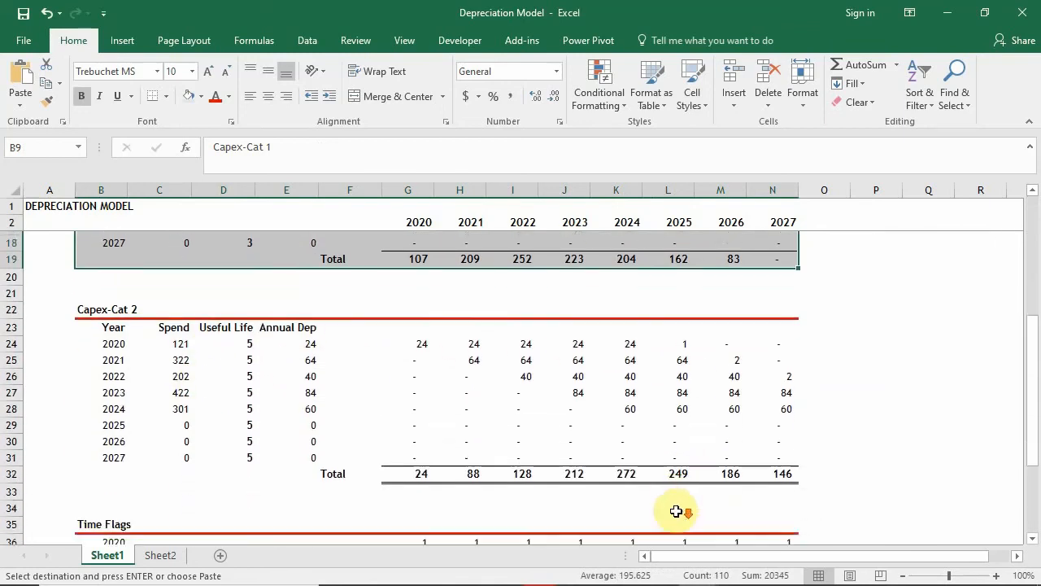
scroll(452, 503, "down", 2)
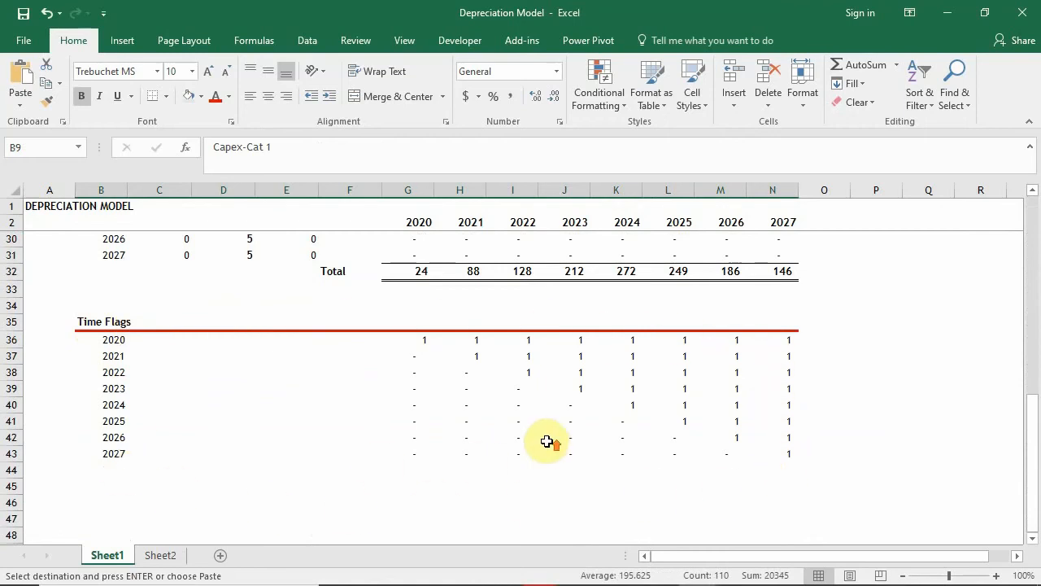
scroll(525, 427, "up", 5)
scroll(500, 411, "up", 4)
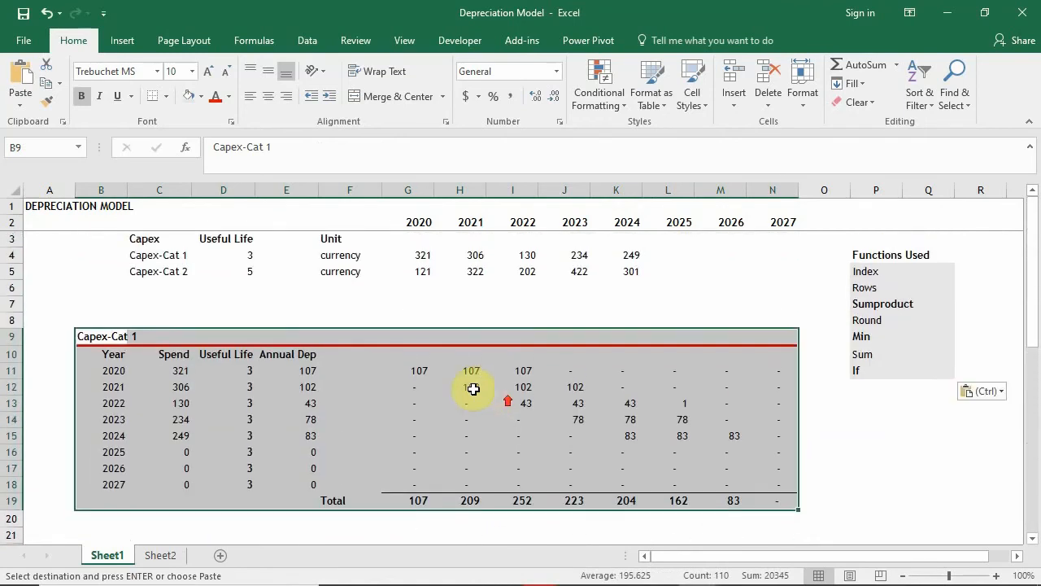
Compare the Capex-Cat 1 yearly depreciation rows and formulas with the layout of the Capex-Cat 2 schedule
left_click(471, 377)
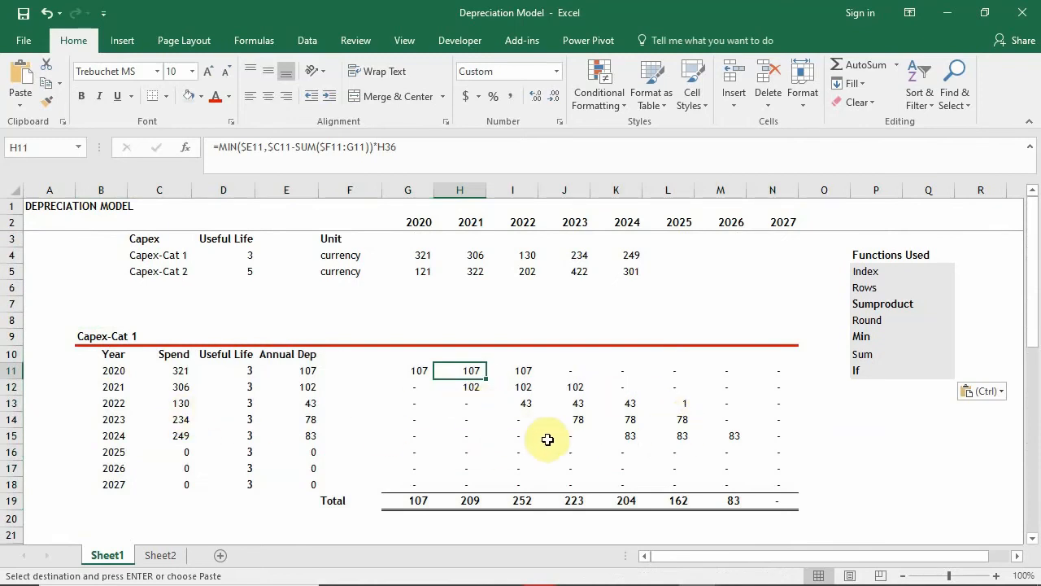
scroll(546, 439, "down", 3)
scroll(537, 444, "up", 3)
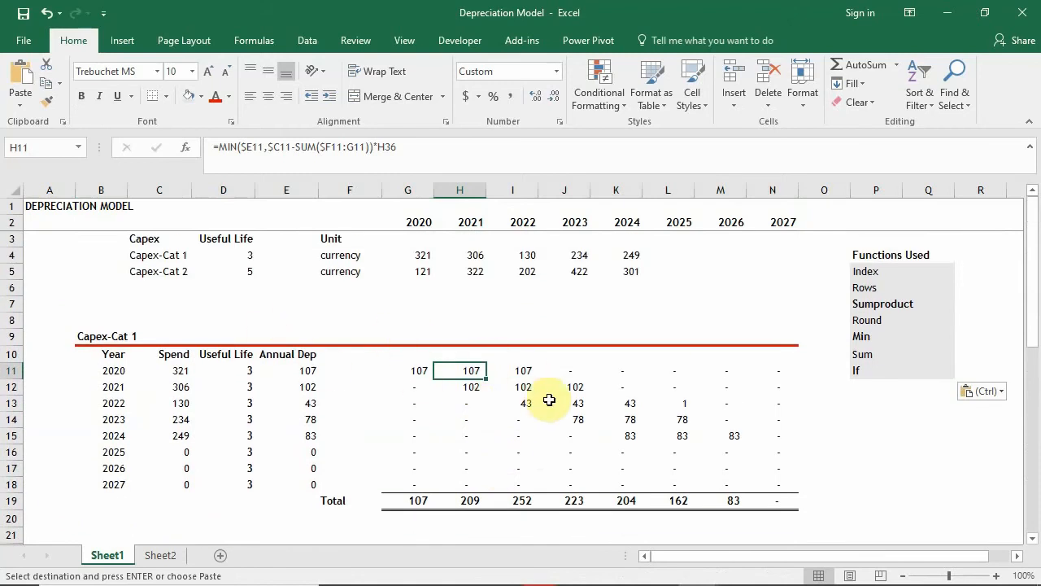
scroll(602, 437, "down", 2)
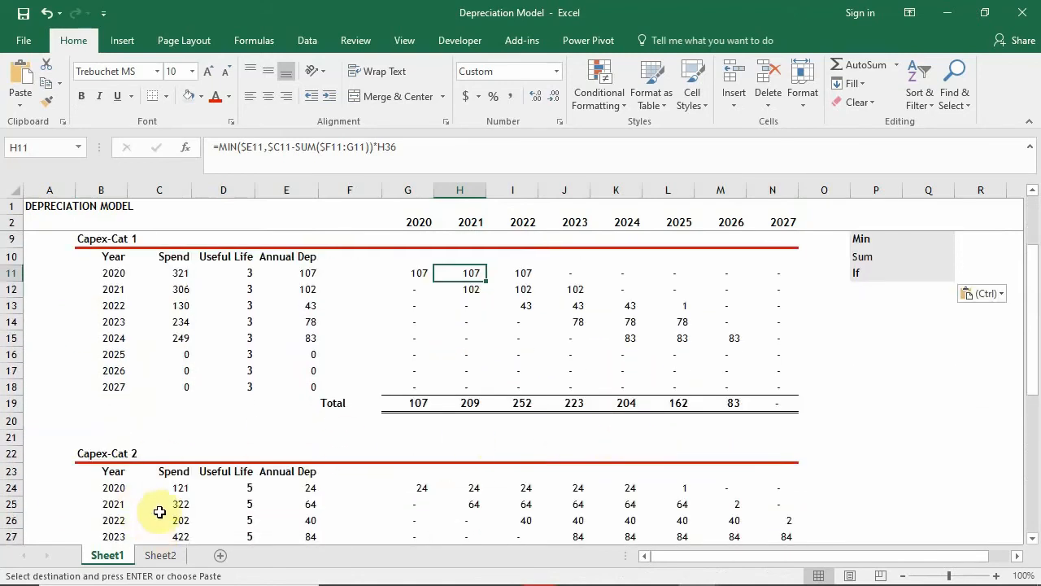
scroll(284, 379, "down", 2)
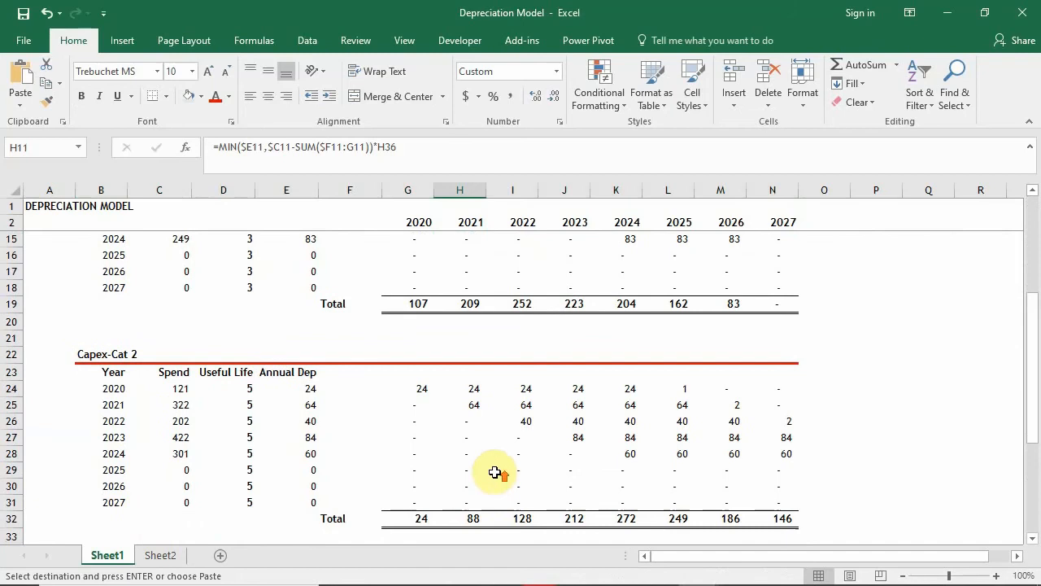
scroll(495, 470, "up", 4)
left_click_drag(419, 284, 594, 277)
left_click(476, 352)
left_click(475, 463)
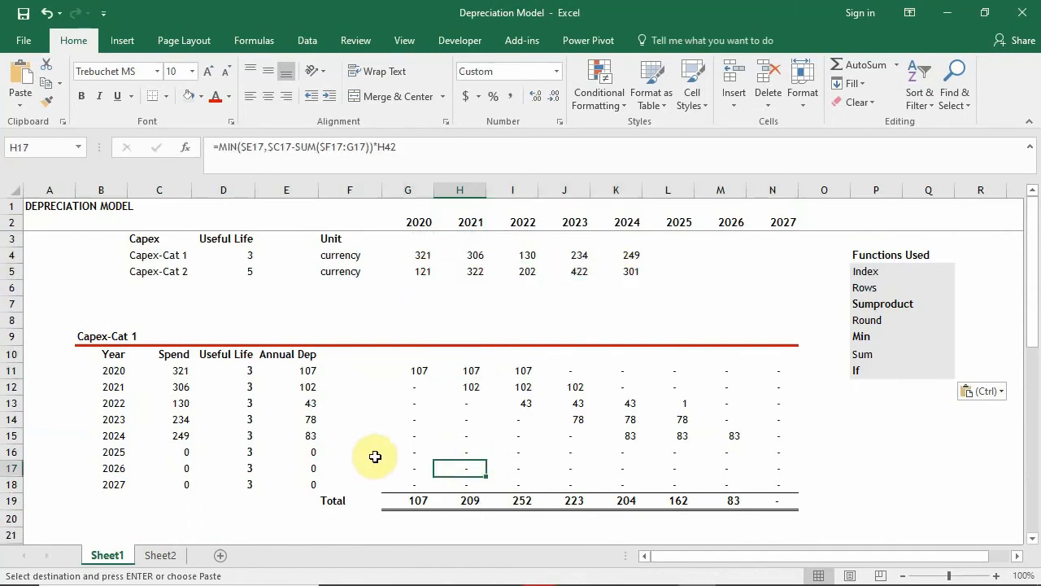
scroll(385, 456, "down", 3)
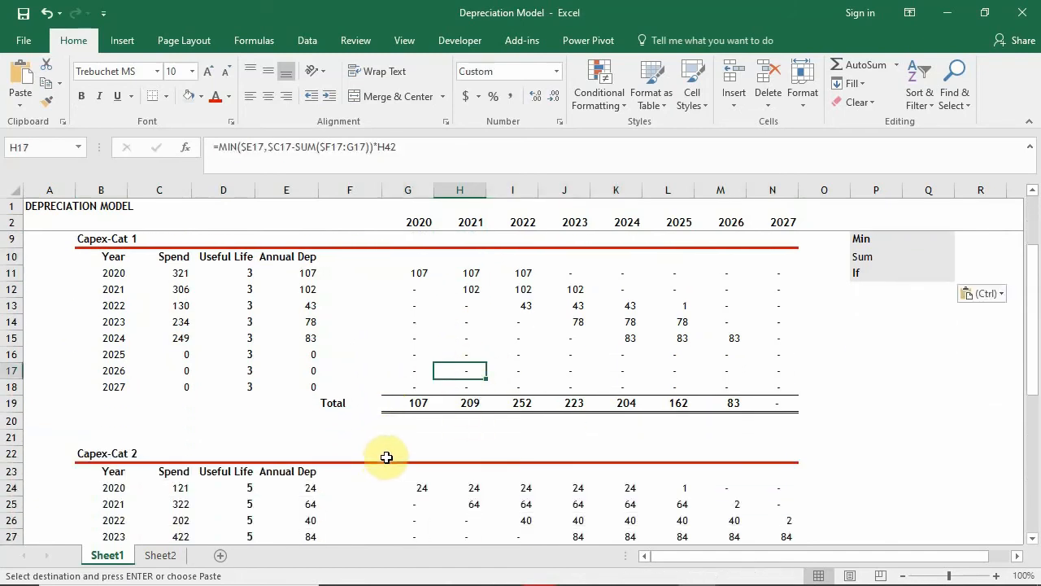
scroll(386, 457, "down", 2)
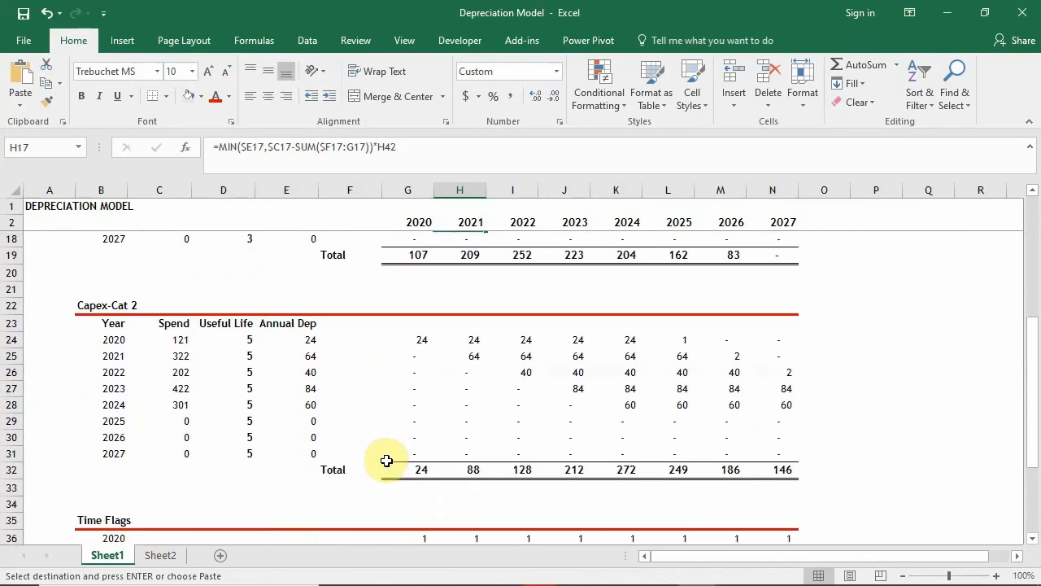
scroll(387, 458, "up", 5)
Enter the heading "Capex Category" in cell C2 of the empty Sheet2
left_click(160, 555)
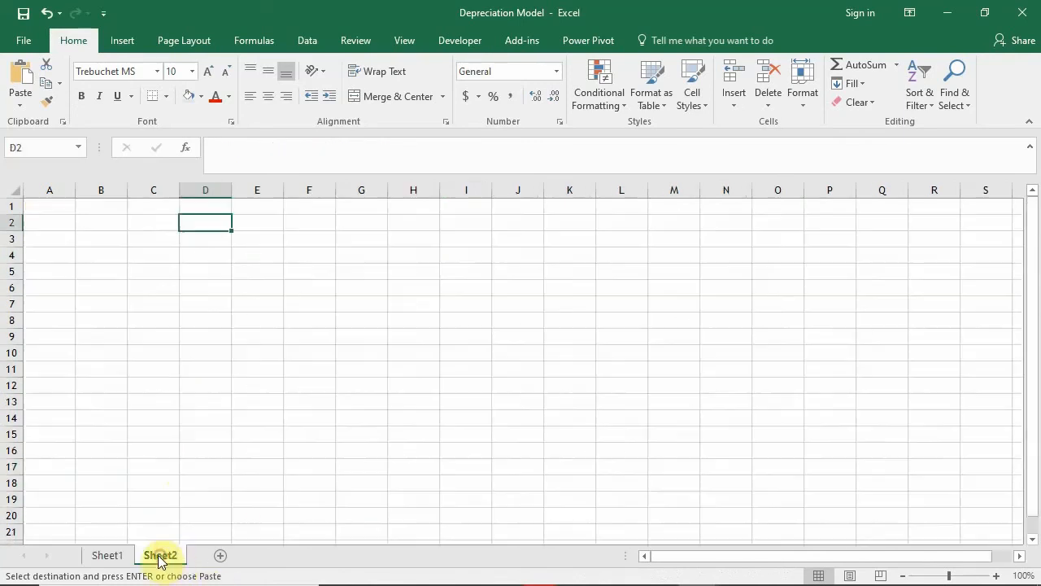
left_click(210, 379)
left_click(205, 223)
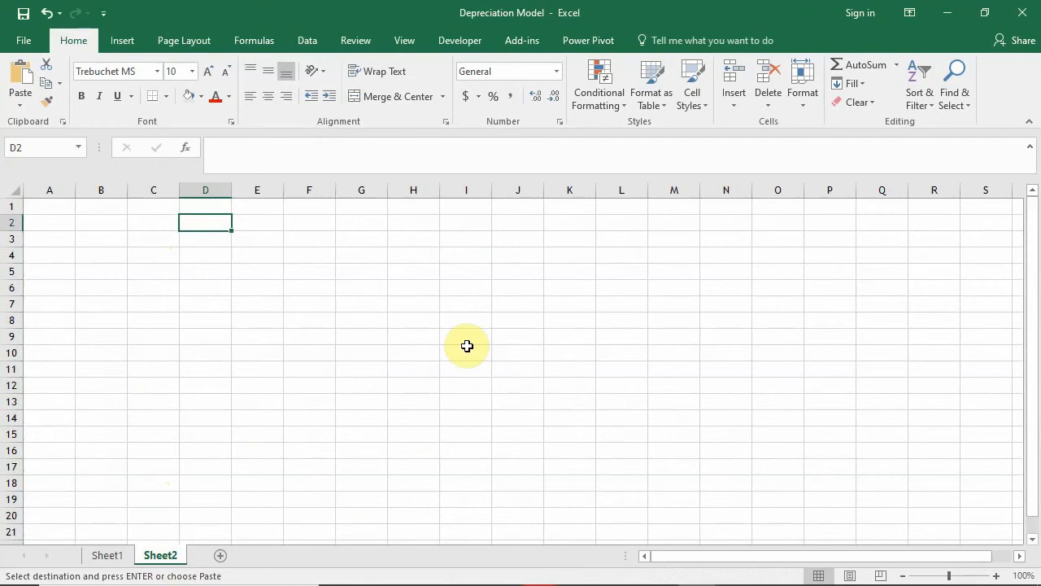
key("Left")
key("Left")
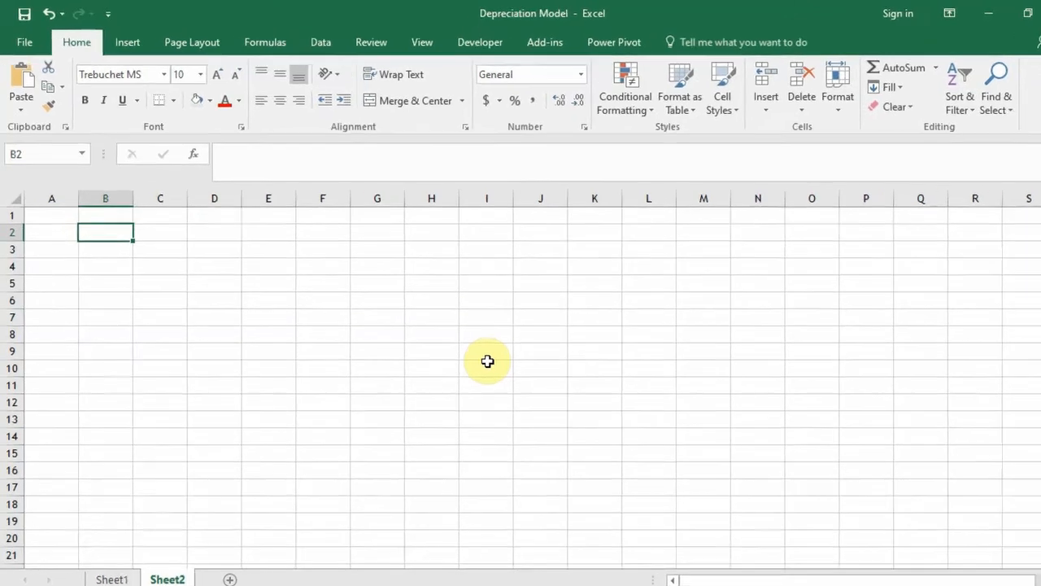
key("Right")
key("Right")
key("Left")
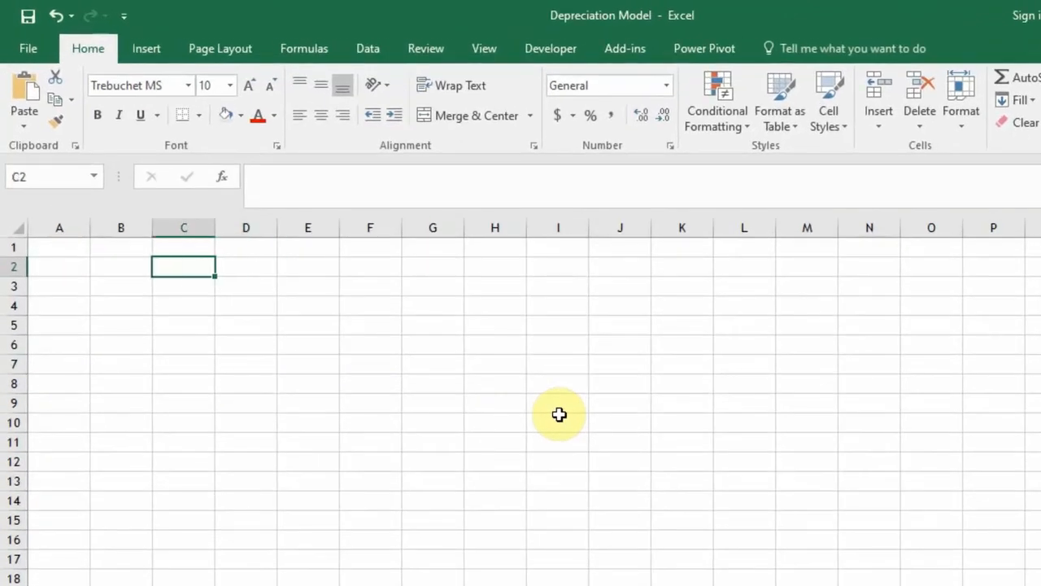
type("Capex Category")
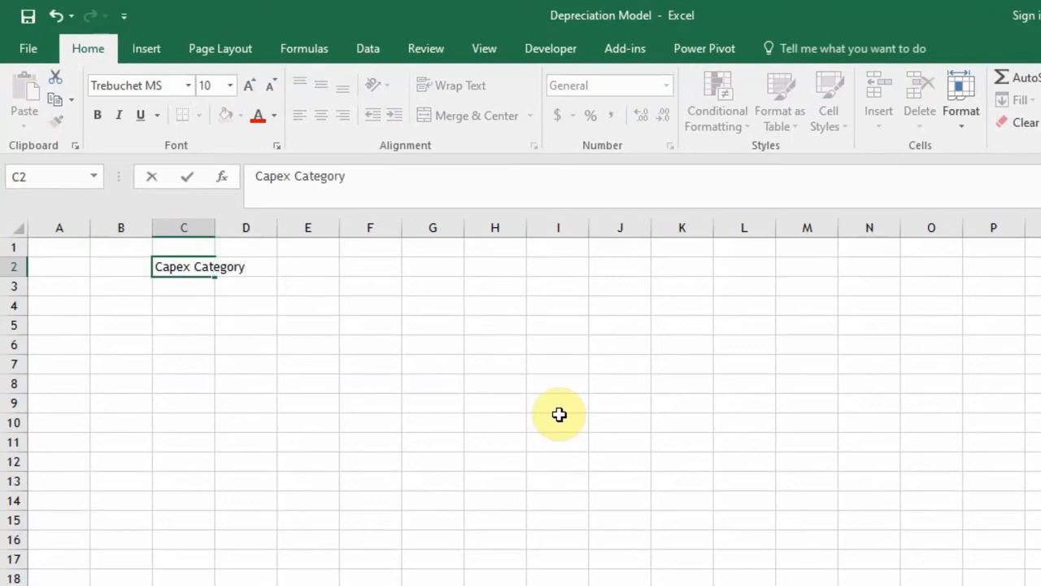
key("Return")
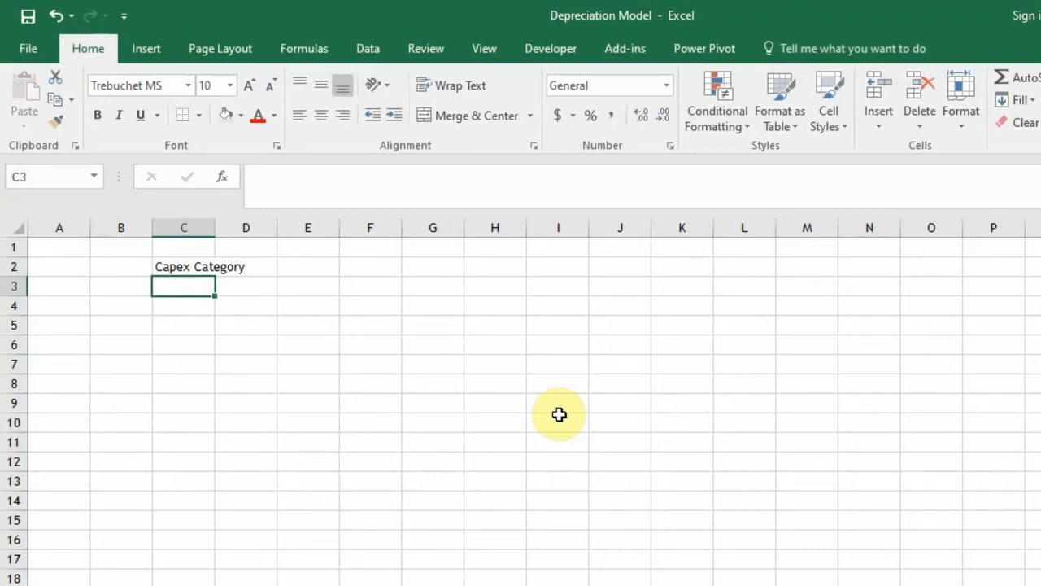
Enter the category name "Capex-Exp-1" in cell C3 under the Capex Category heading
type("Capex")
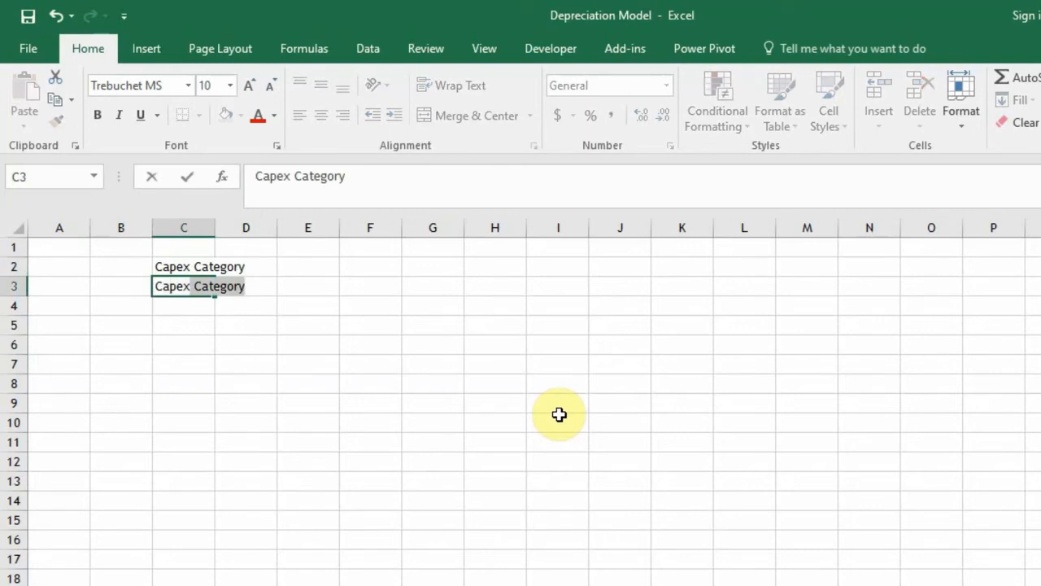
type("-Exp")
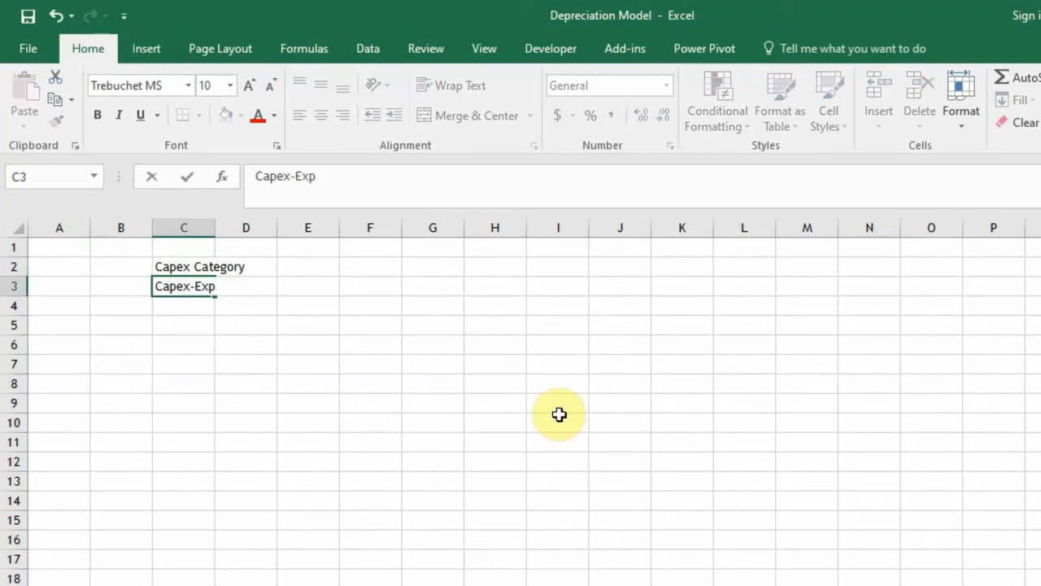
type("-1")
key("Return")
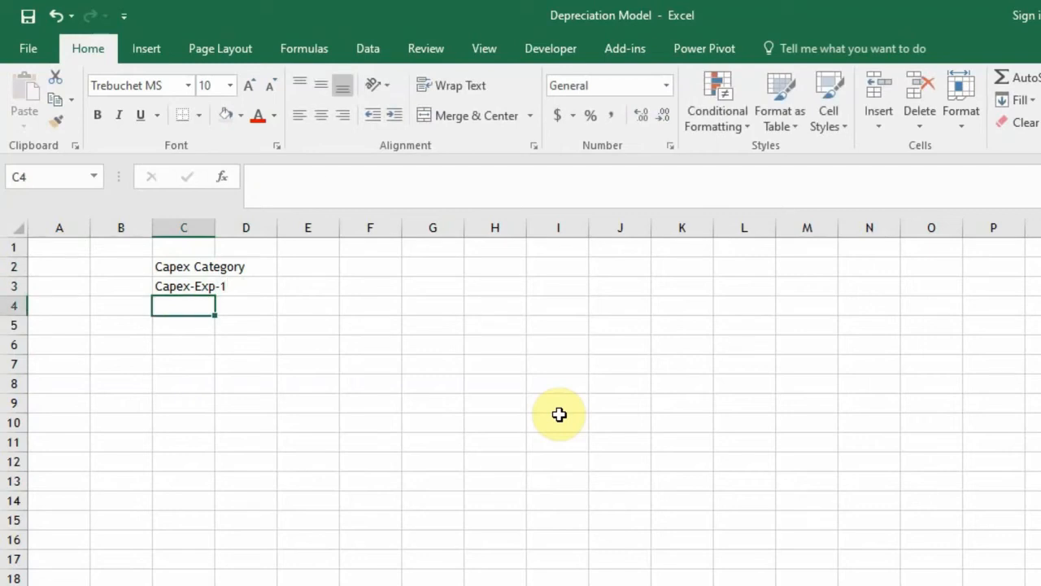
Copy the Capex-Exp-1 label down into cell C4 and widen column C so its text fits
key("Up")
key("shift+Down")
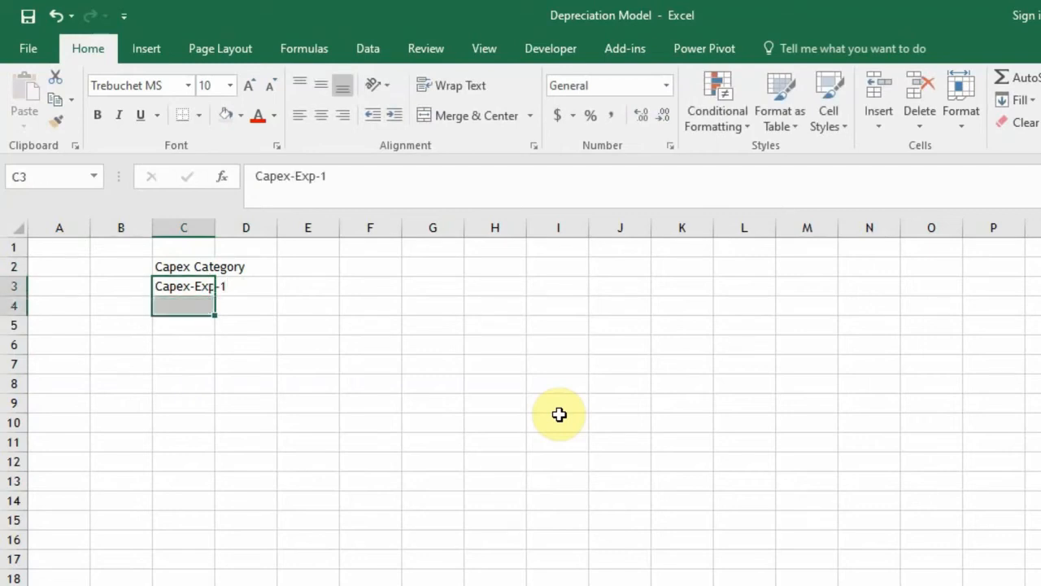
key("ctrl+d")
key("Down")
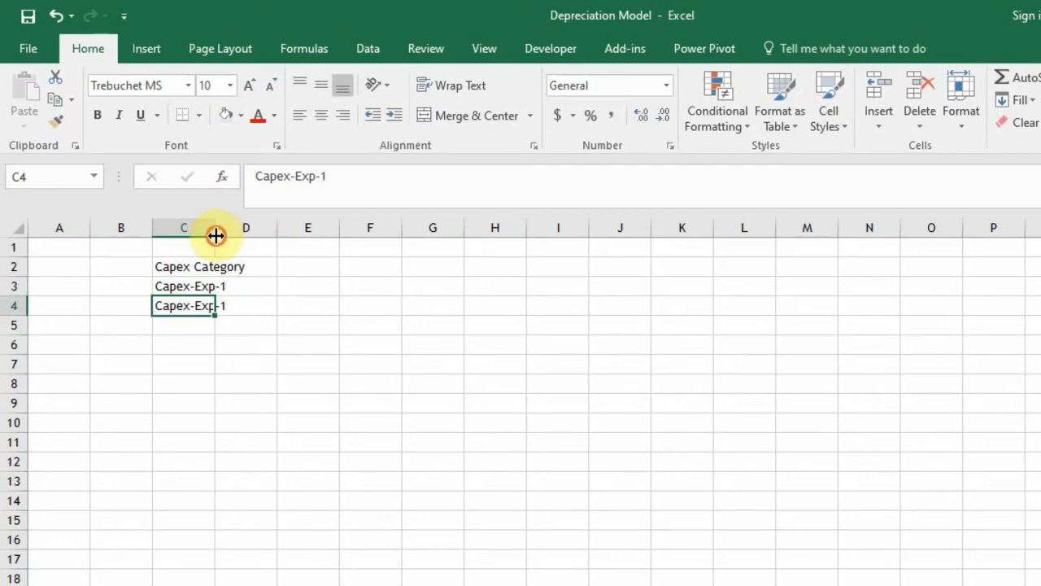
left_click_drag(215, 235, 261, 235)
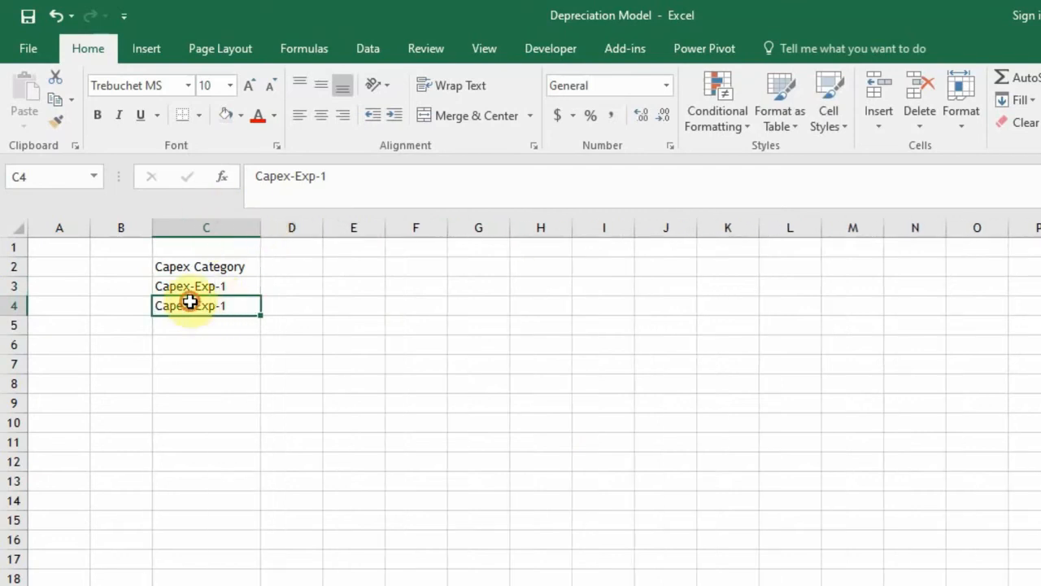
Change the copied label in cell C4 to "Capex-Exp-2"
left_click(335, 172)
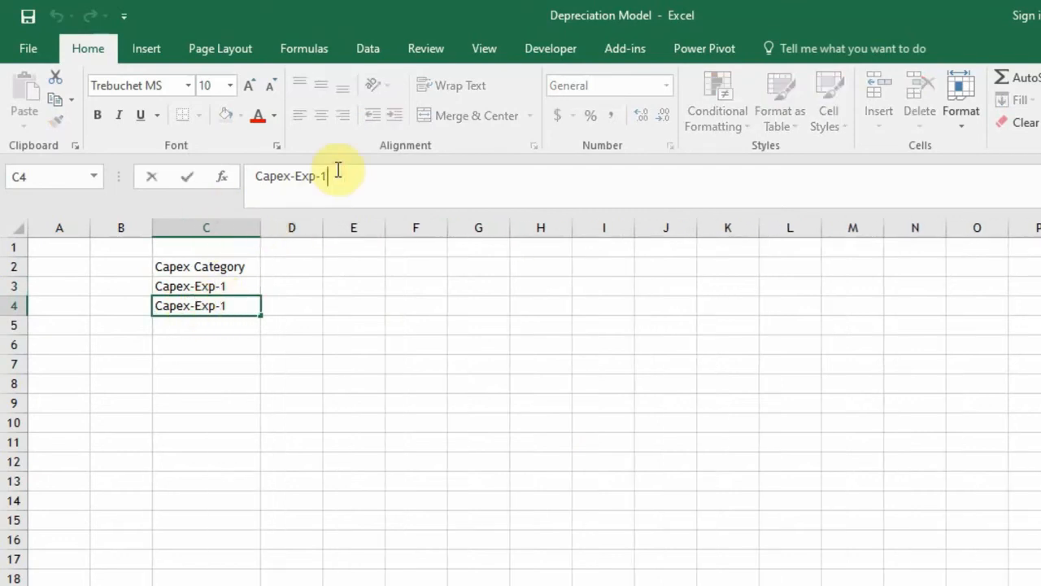
key("BackSpace")
type("2")
key("Return")
Enter the heading "Useful Life" in cell D2 and widen column D so the text fits
key("Up")
key("Up")
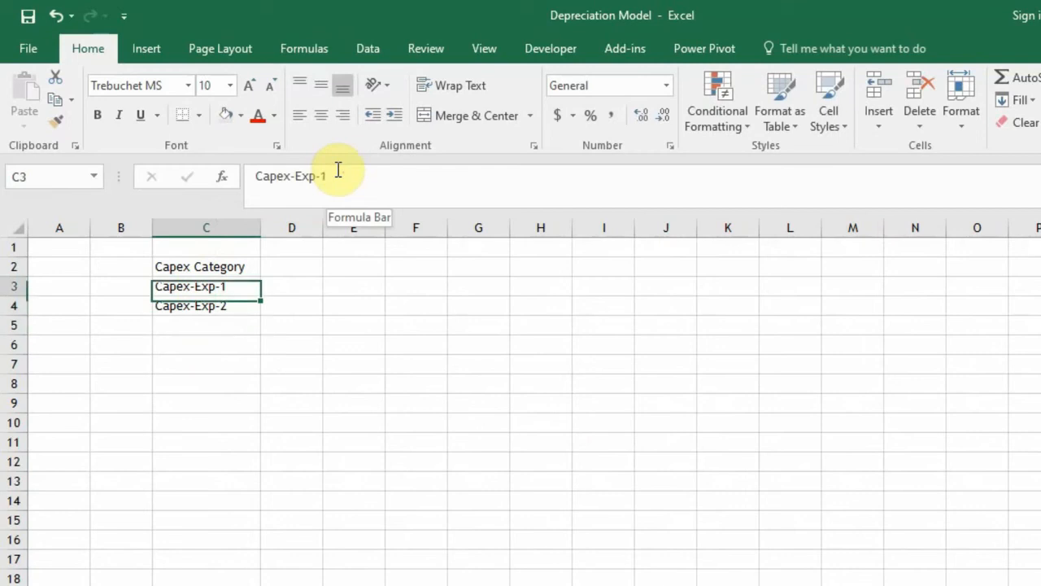
key("Up")
key("Right")
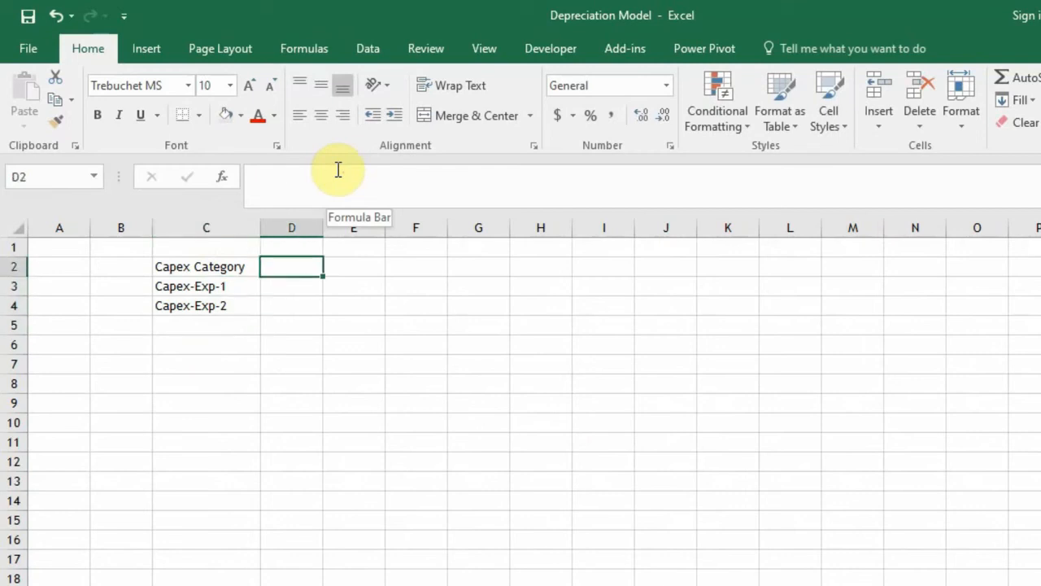
type("Usefu")
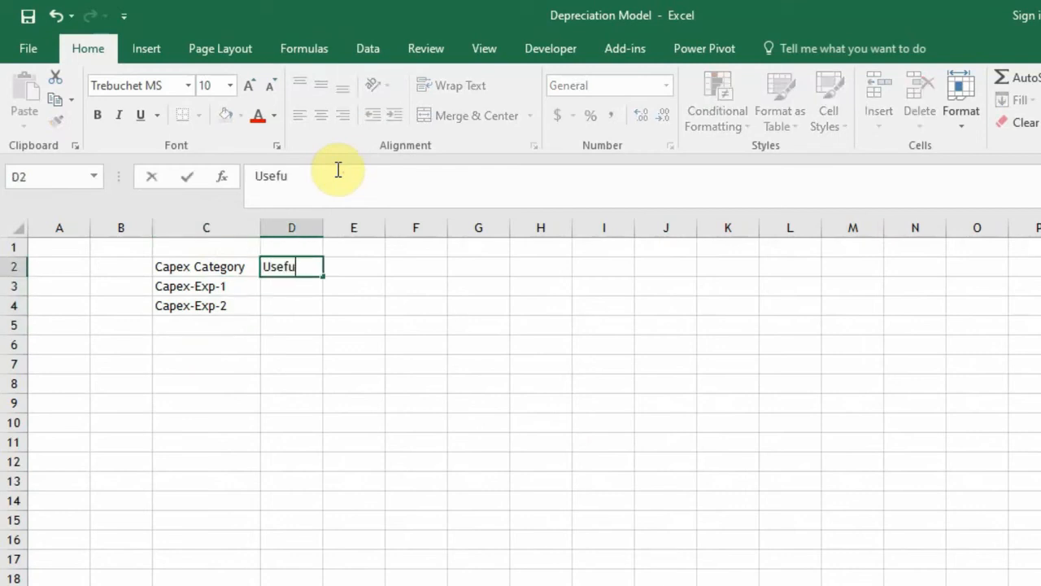
type("l Life")
key("Return")
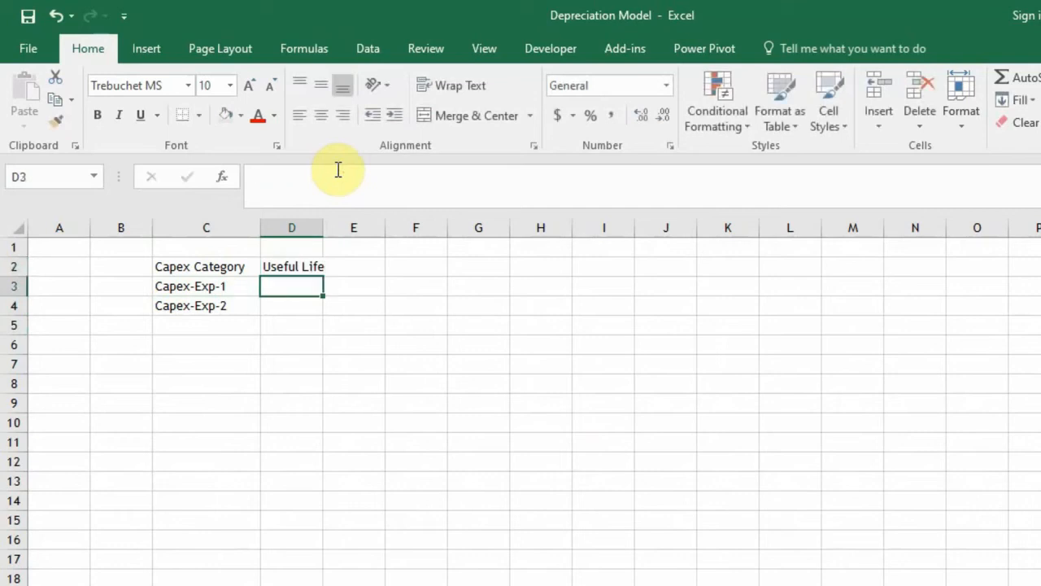
key("Up")
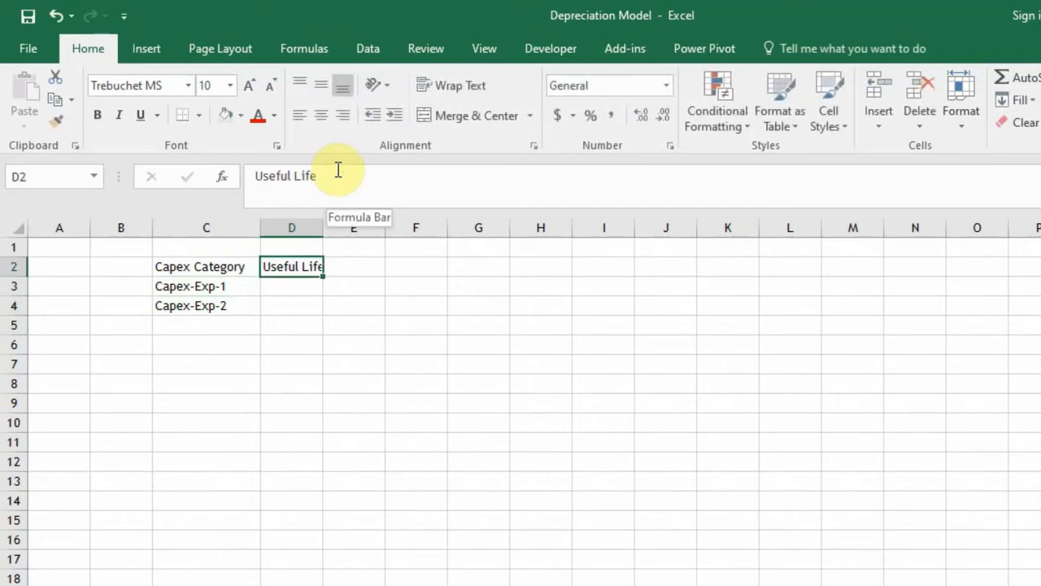
left_click_drag(323, 230, 352, 235)
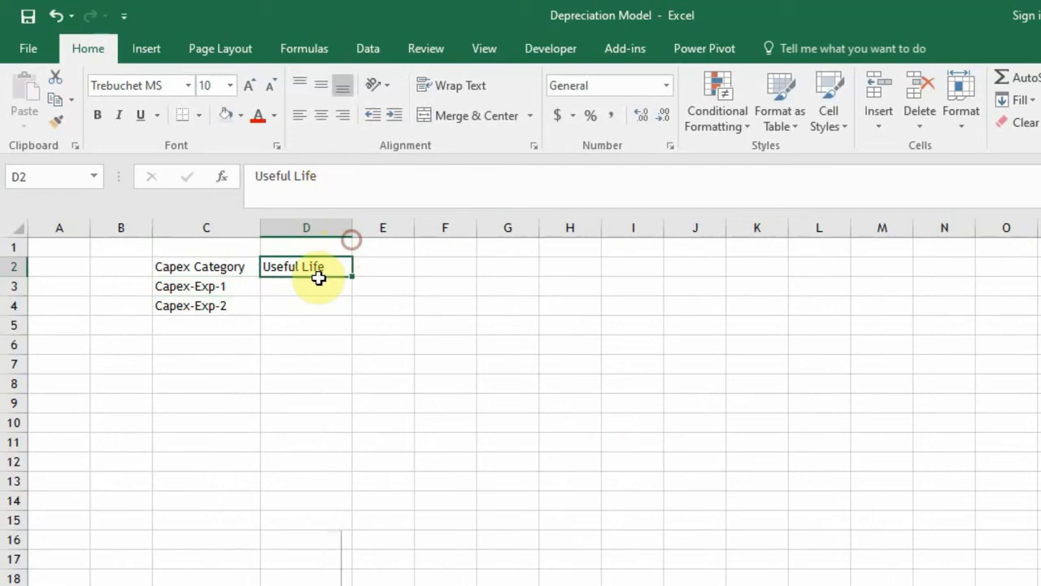
Enter a useful life of 3 for Capex-Exp-1 in D3 and 5 for Capex-Exp-2 in D4
left_click(308, 289)
type("3")
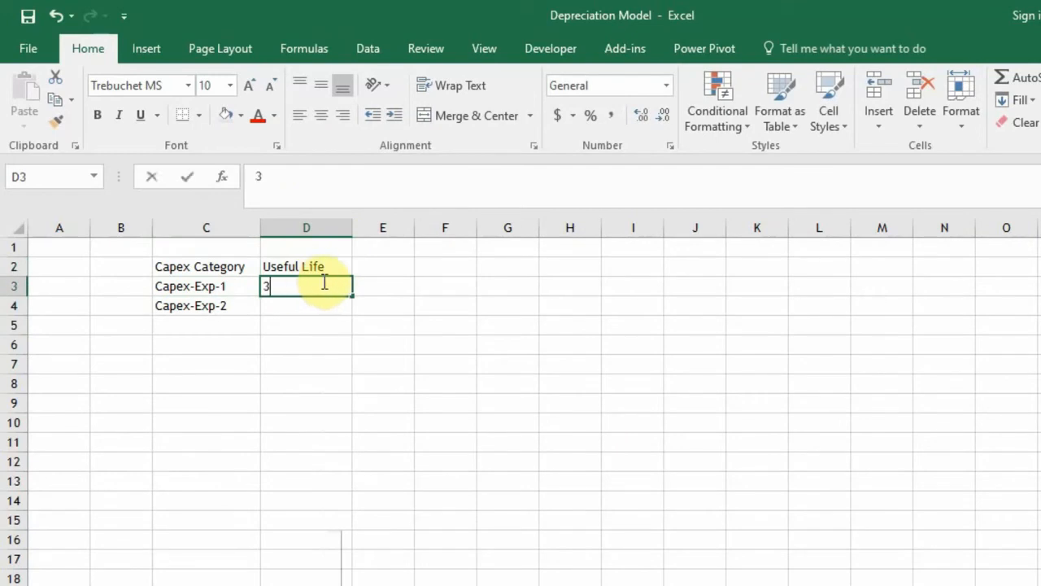
left_click_drag(334, 312, 333, 318)
left_click(307, 311)
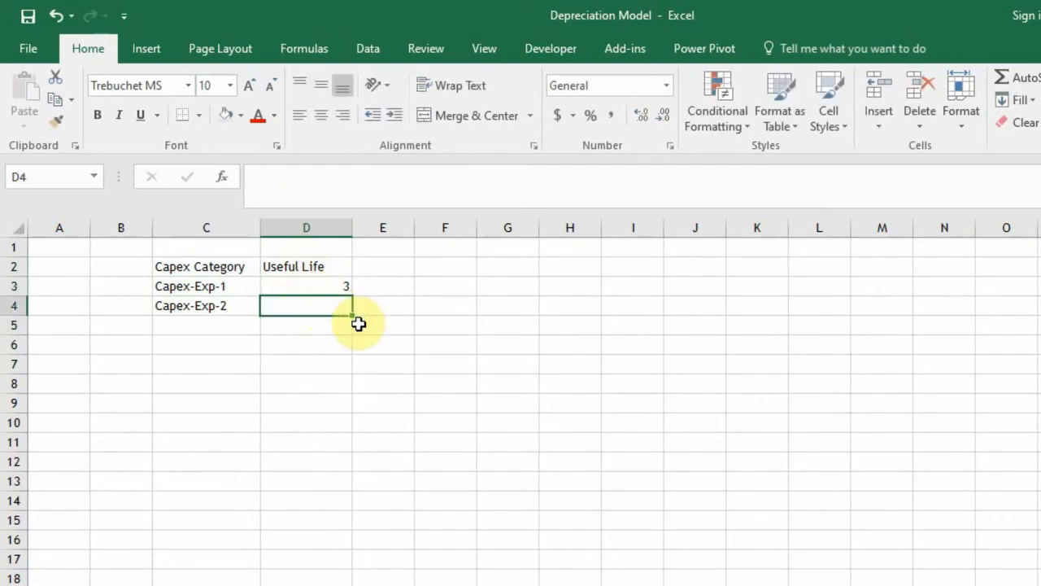
type("5")
key("Return")
Center the two useful life values in D3:D4 and the Useful Life heading in D2 horizontally
left_click(318, 283)
left_click_drag(318, 283, 321, 301)
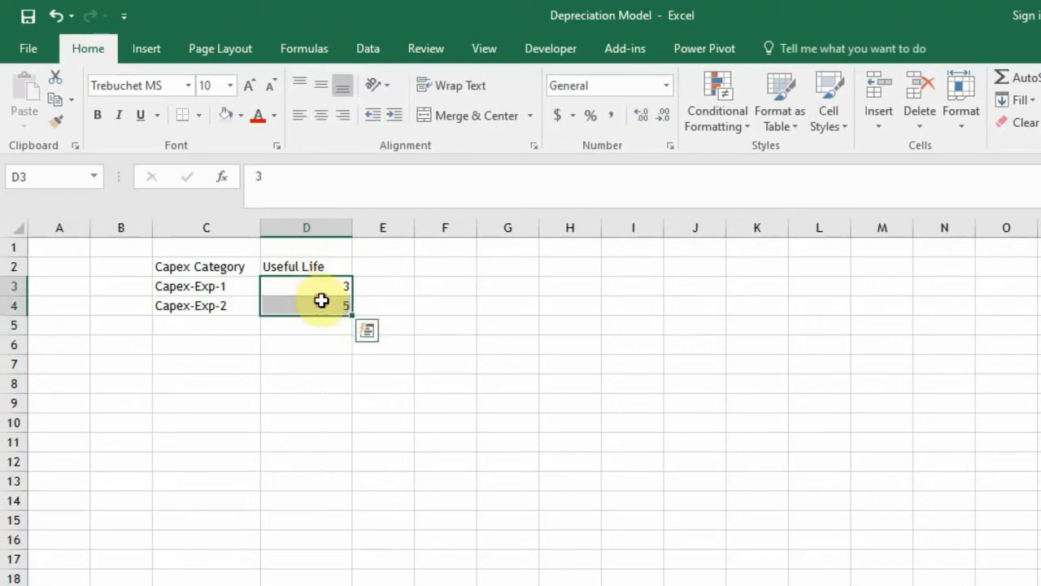
left_click(322, 116)
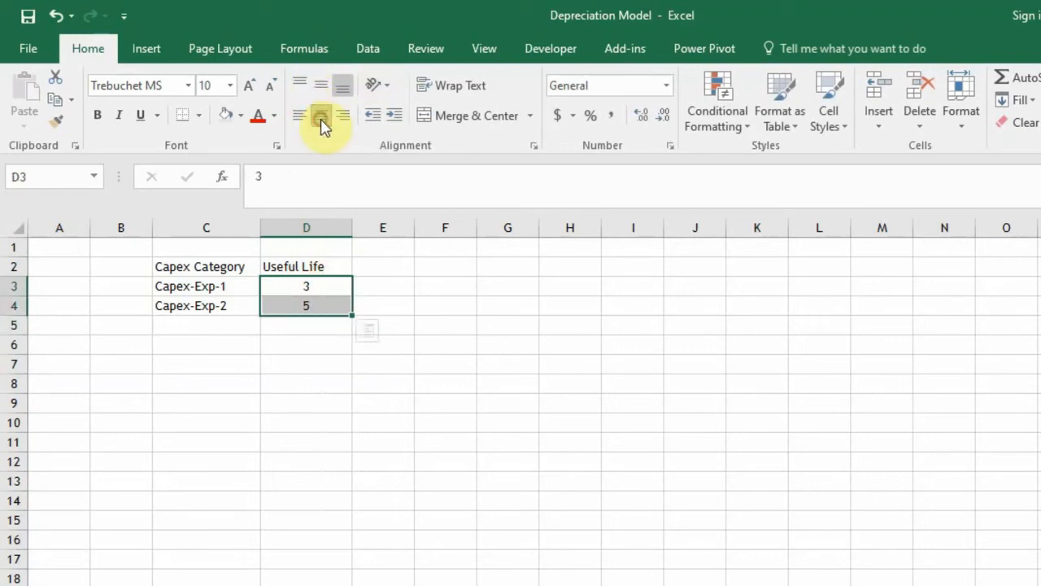
left_click(325, 266)
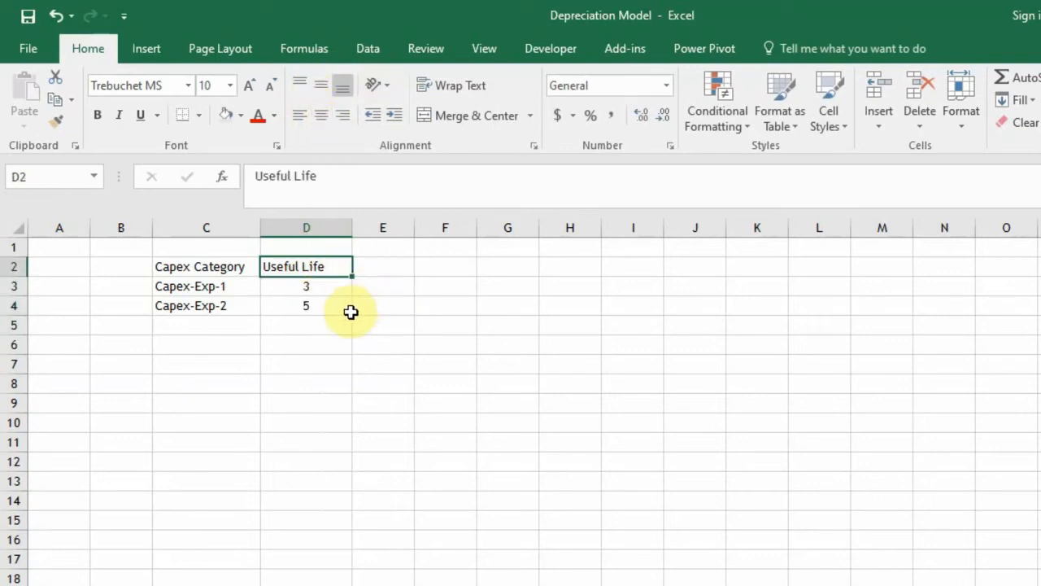
left_click(322, 115)
left_click(363, 297)
Enter the heading "unit" in cell E2 beside the Useful Life heading
left_click(367, 266)
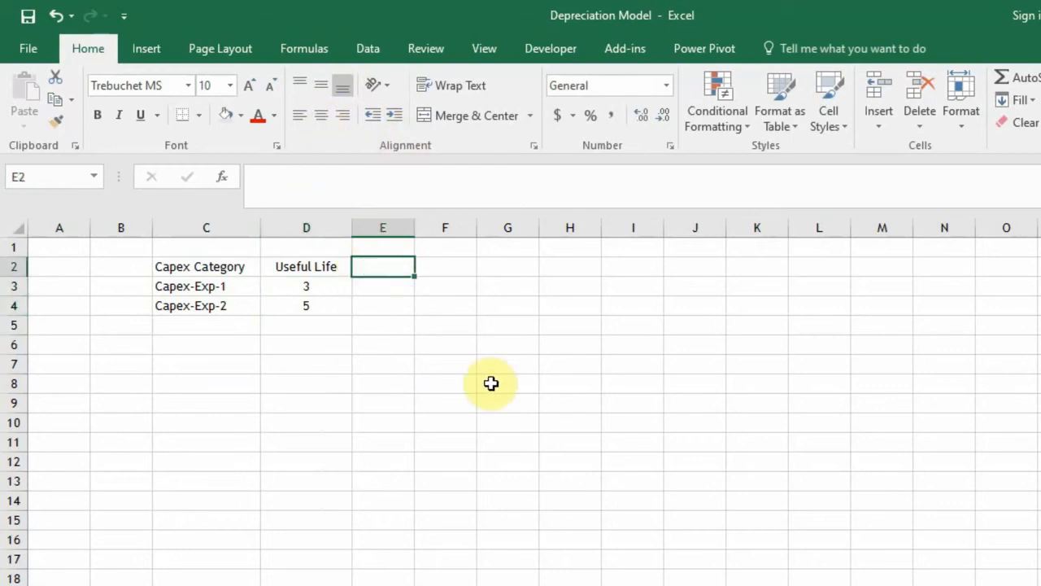
type("unit")
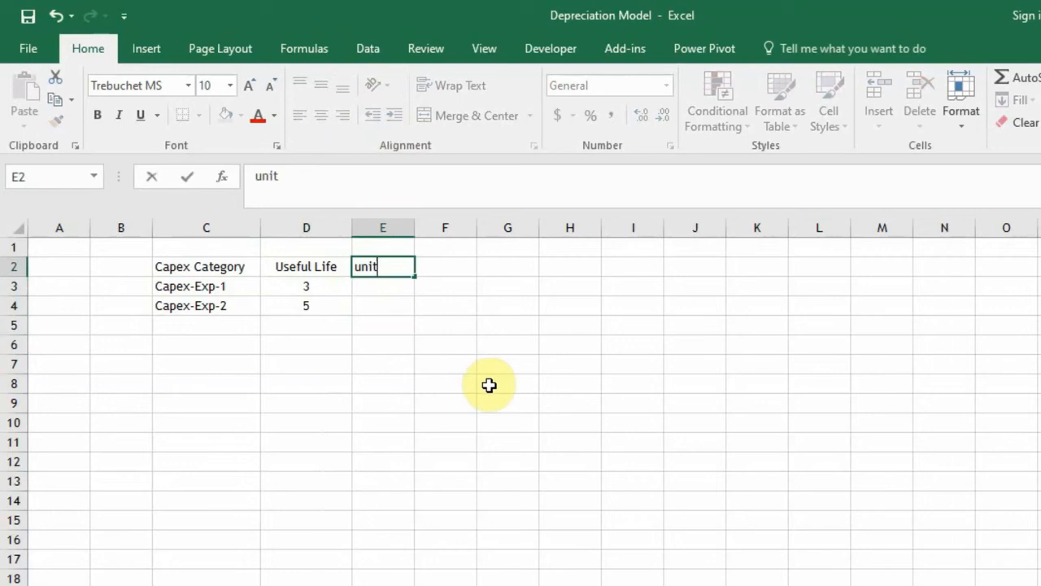
key("Return")
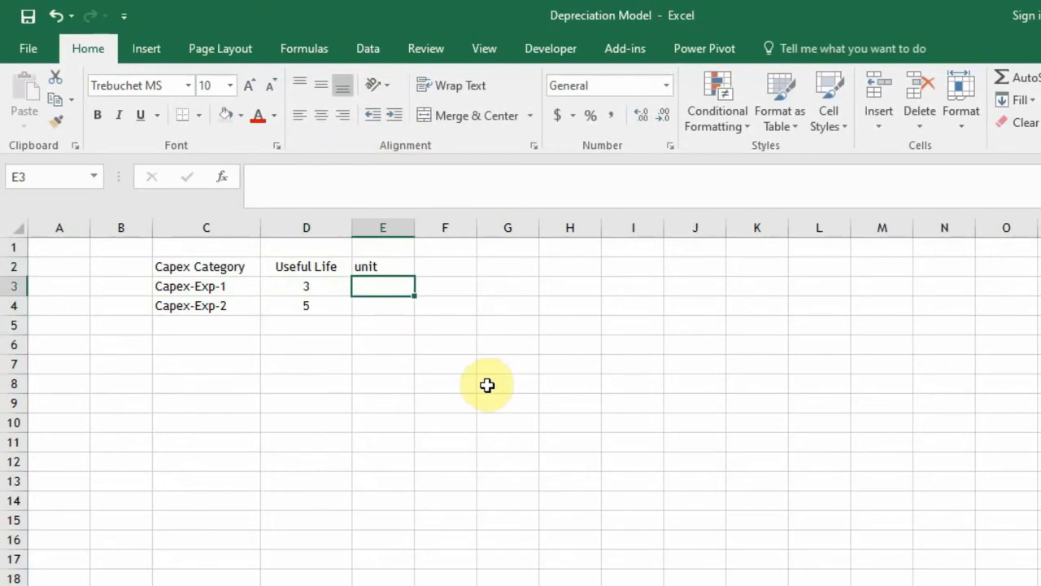
Enter "Currrency" as the unit in cell E3 and copy it down to E4
type("Cu")
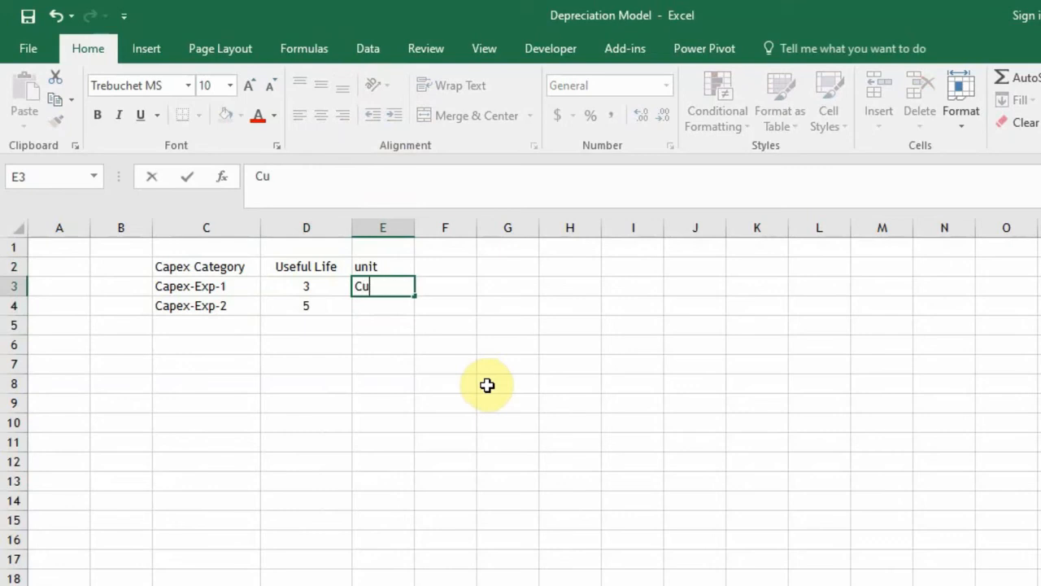
type("rrrency")
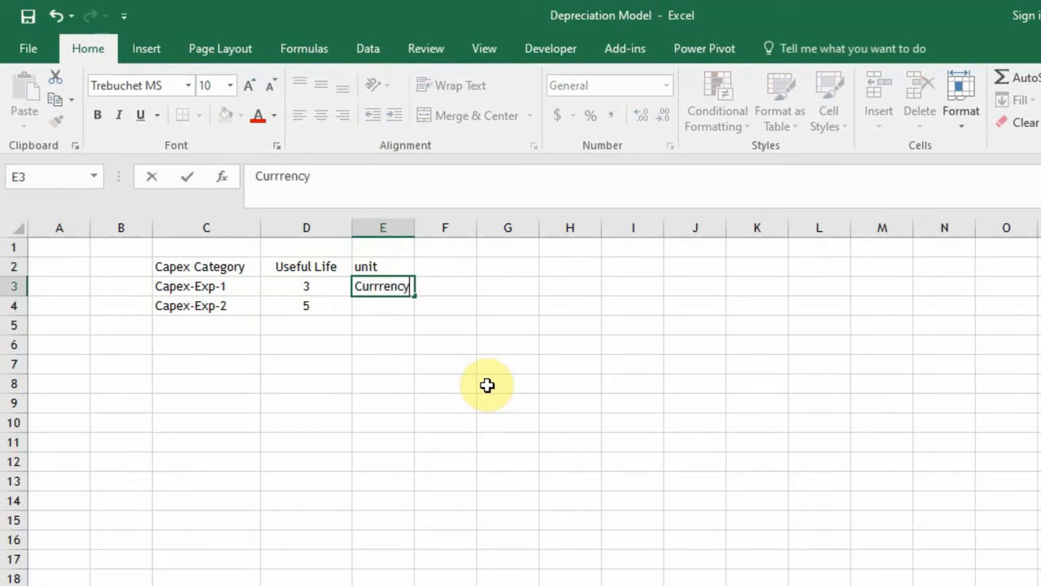
key("Return")
key("Up")
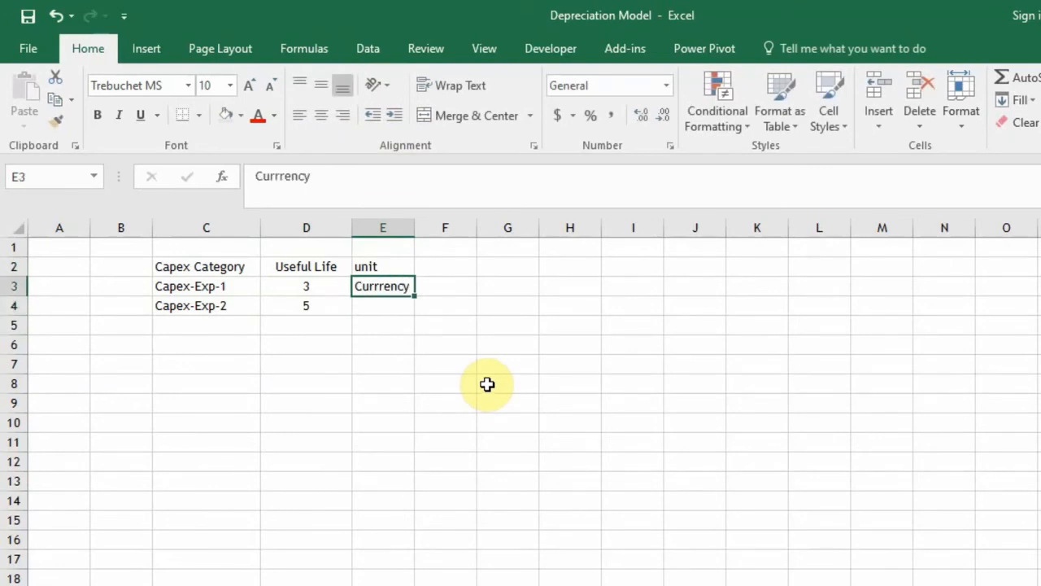
key("shift+Down")
key("ctrl+d")
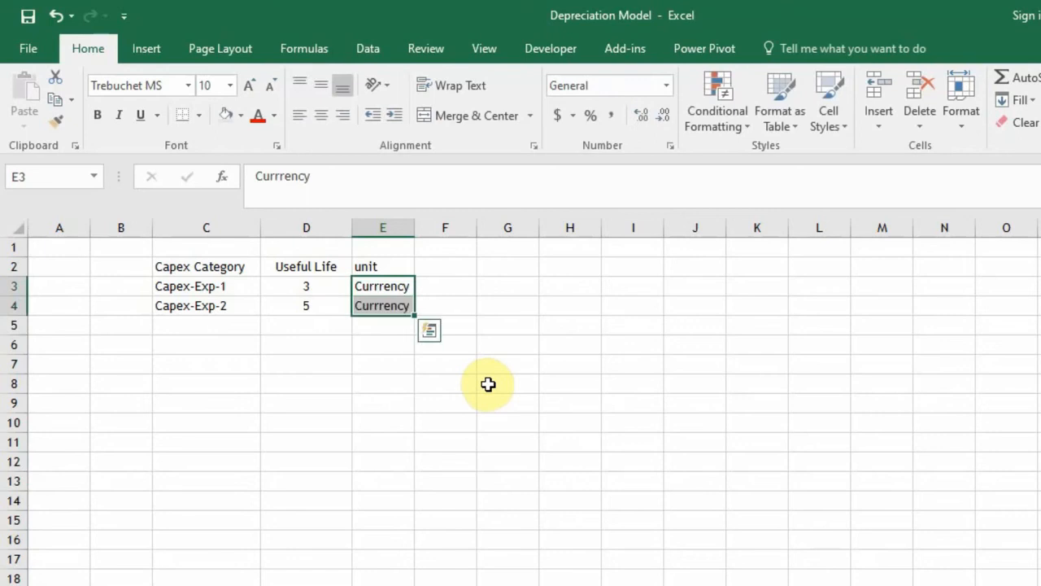
Replace the unit in cell E3 with "US$" and copy it down to E4
key("Down")
key("Up")
key("Up")
key("Down")
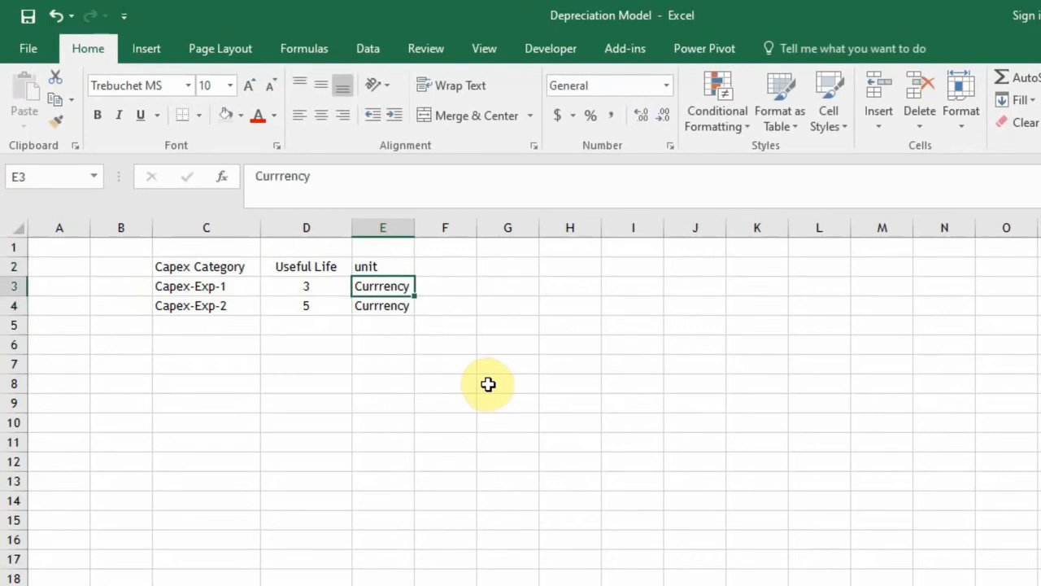
type("U")
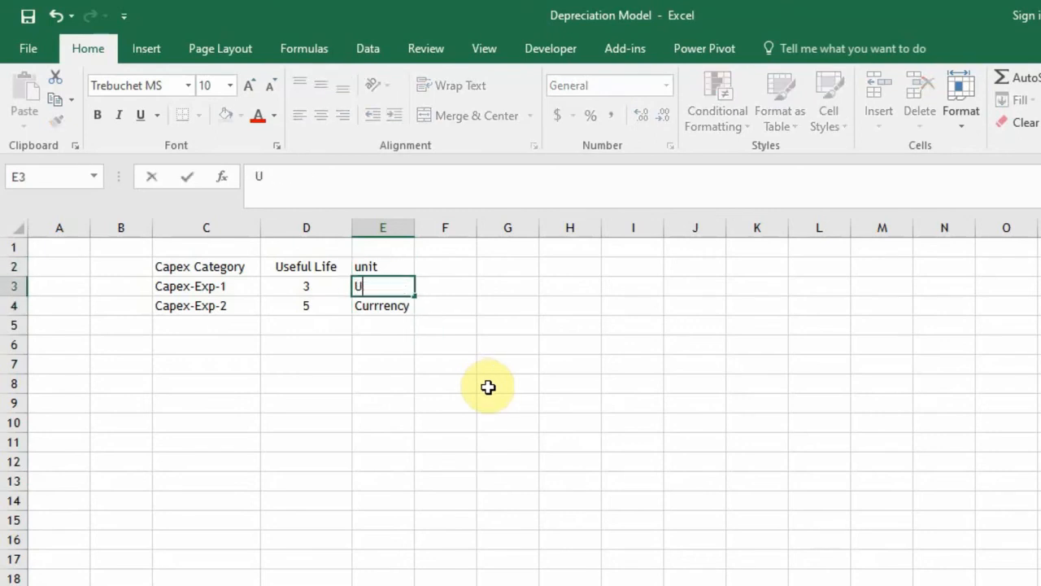
type("S$")
key("Return")
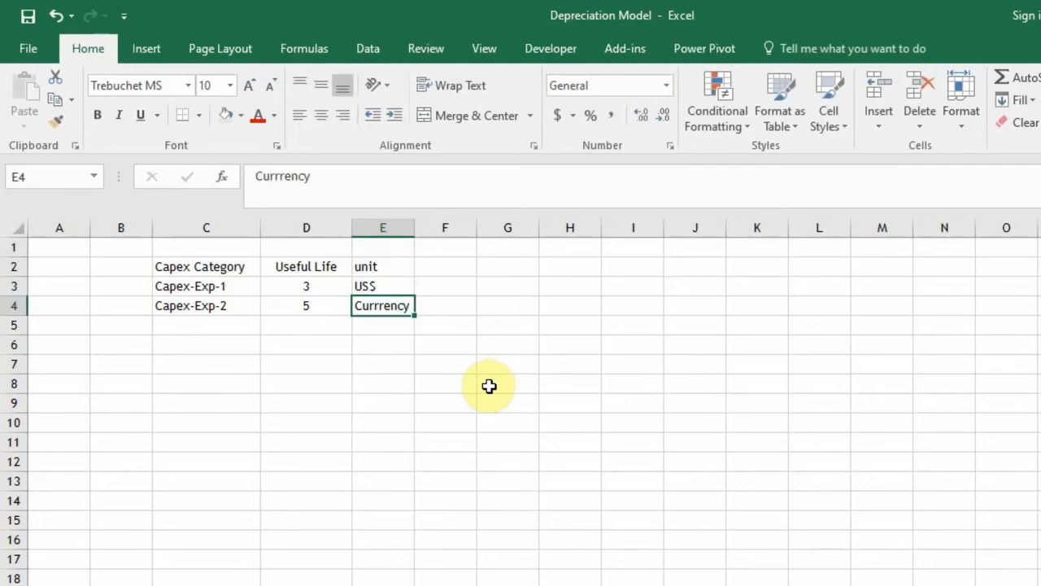
key("shift+Up")
key("shift+Up")
key("Down")
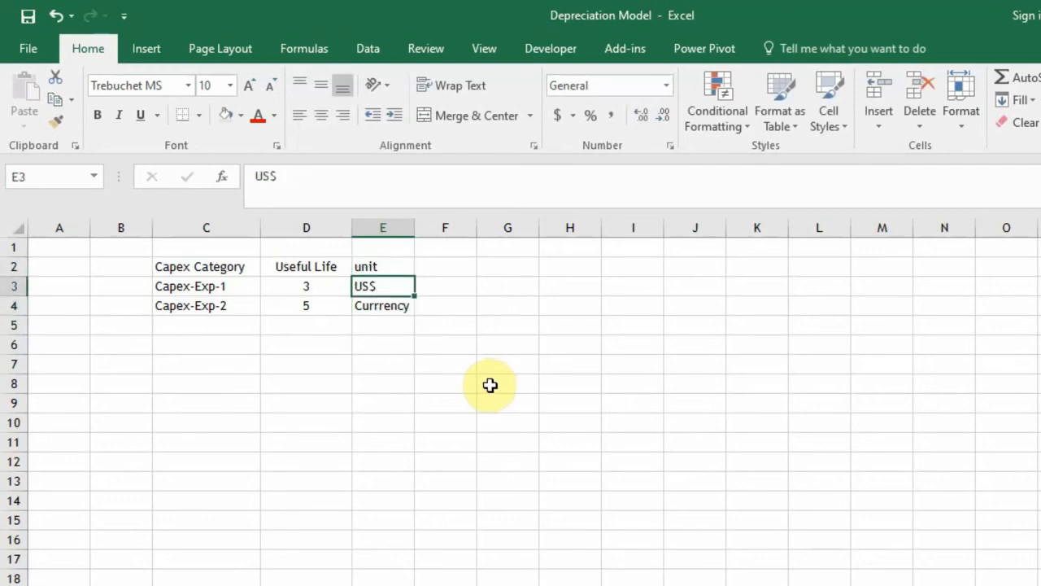
key("shift+Down")
key("ctrl+d")
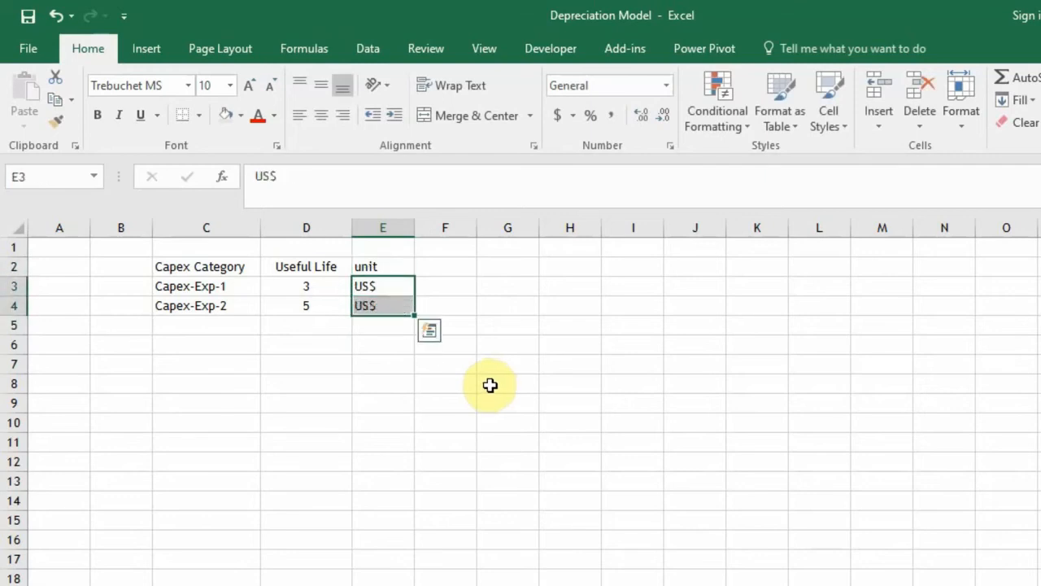
key("Right")
key("Right")
key("Up")
key("Up")
key("Left")
key("Left")
key("Left")
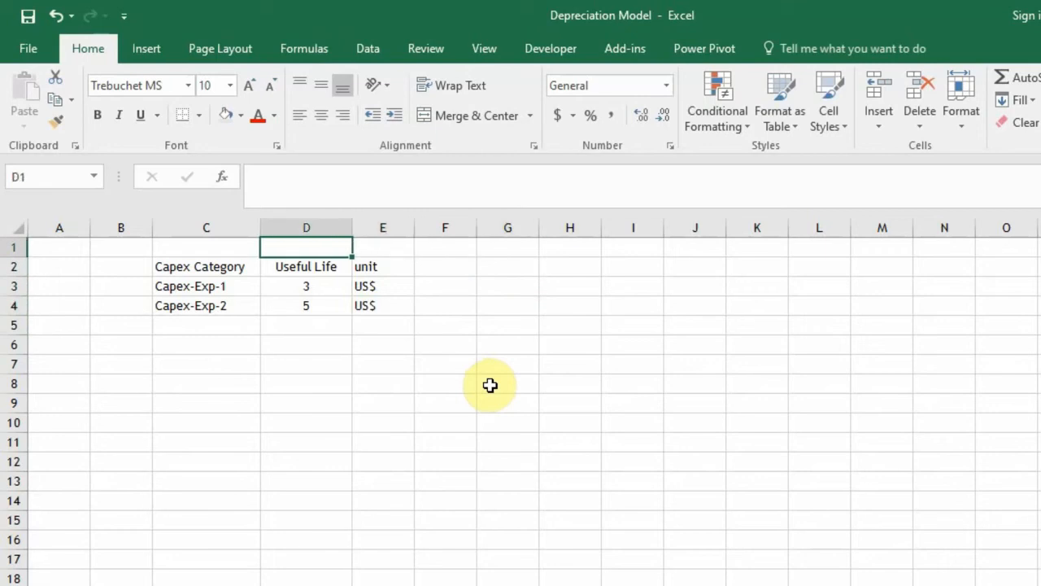
key("Down")
key("Left")
key("shift+Right")
key("shift+Right")
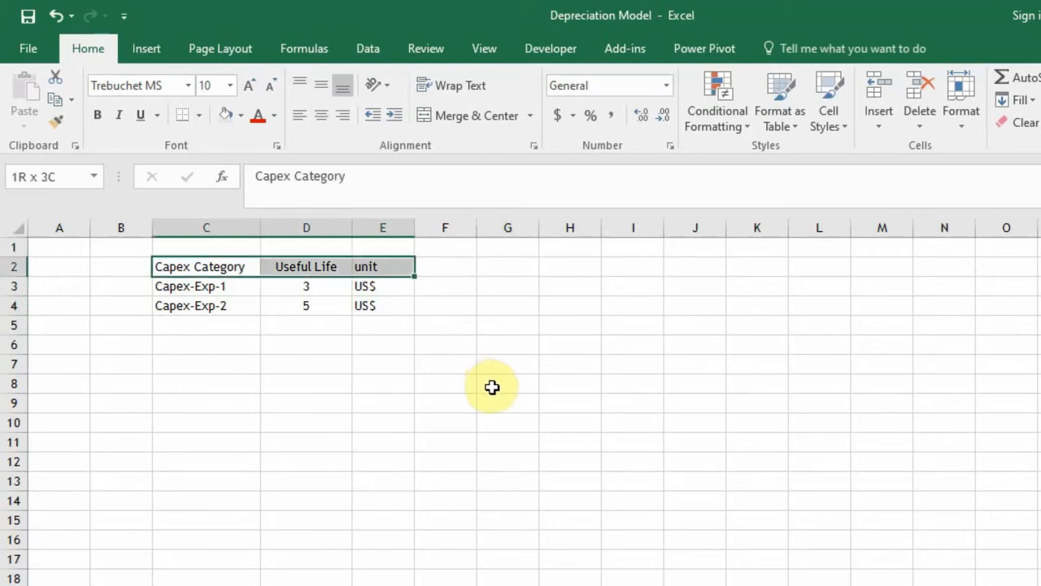
key("Right")
key("shift+Right")
key("shift+Right")
key("shift+Right")
key("shift+Right")
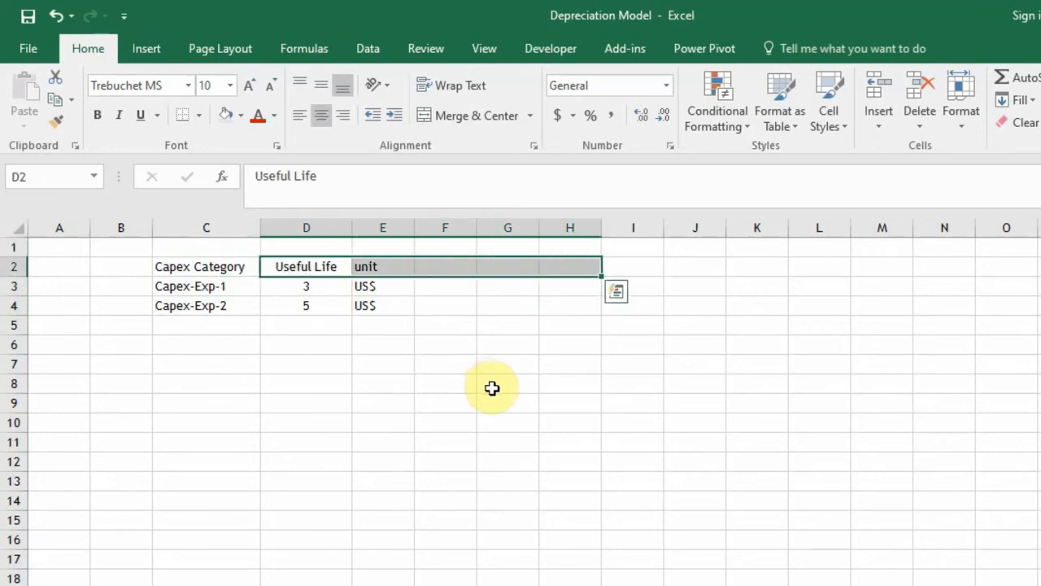
key("Left")
key("Left")
key("shift+space")
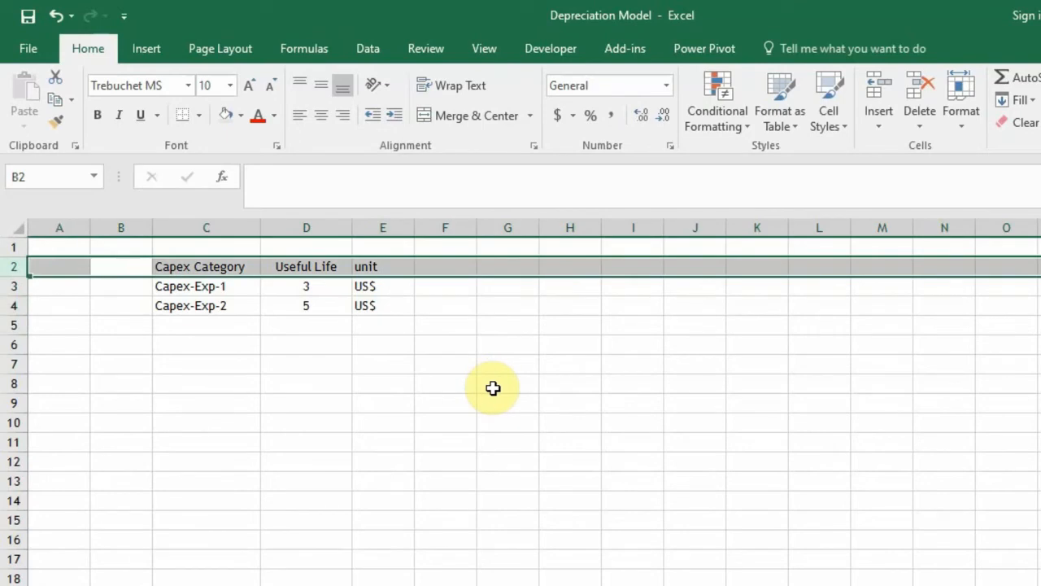
type("B")
key("Escape")
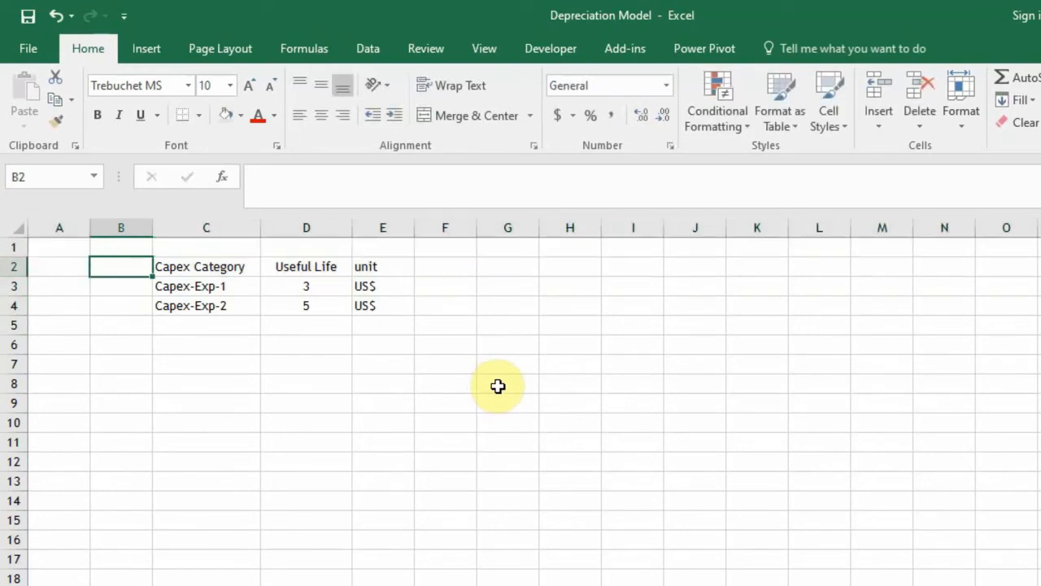
Make the whole heading row 2 bold
key("shift+space")
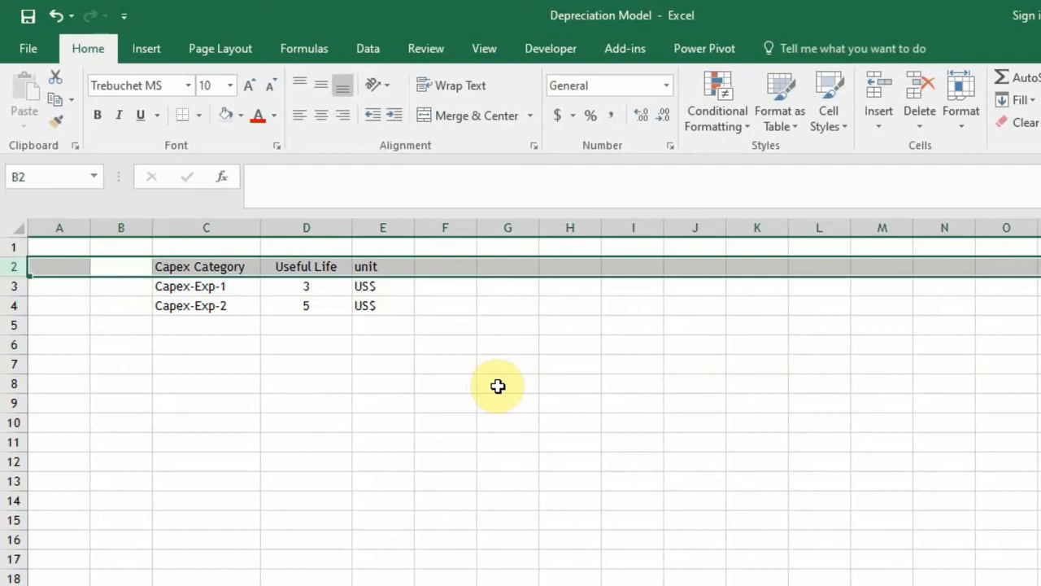
key("ctrl+b")
key("Down")
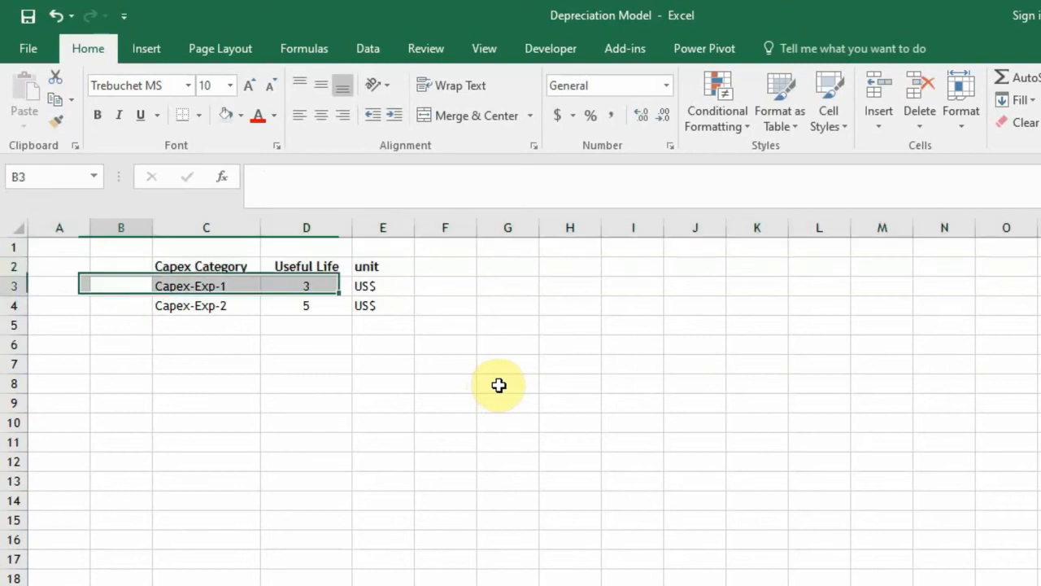
Capitalize the heading in cell E2 so it reads "Unit"
key("Up")
key("Right")
key("Right")
key("Right")
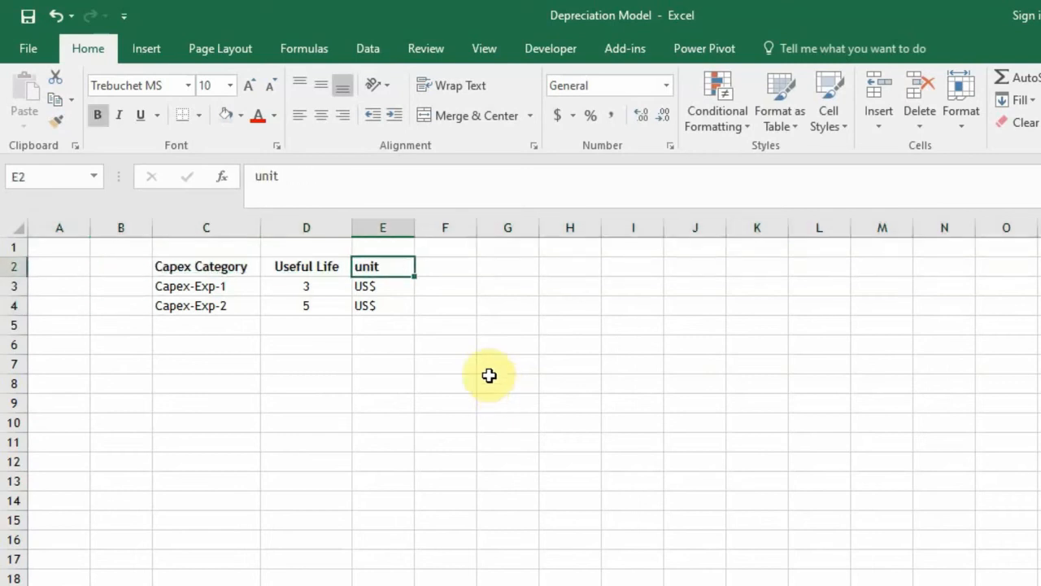
left_click(267, 182)
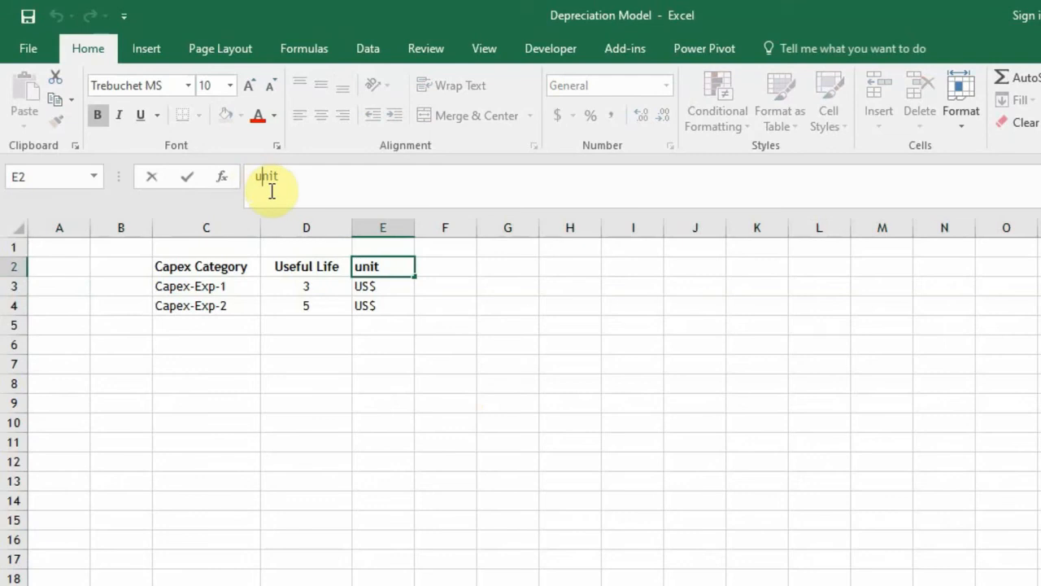
key("BackSpace")
type("U")
key("Return")
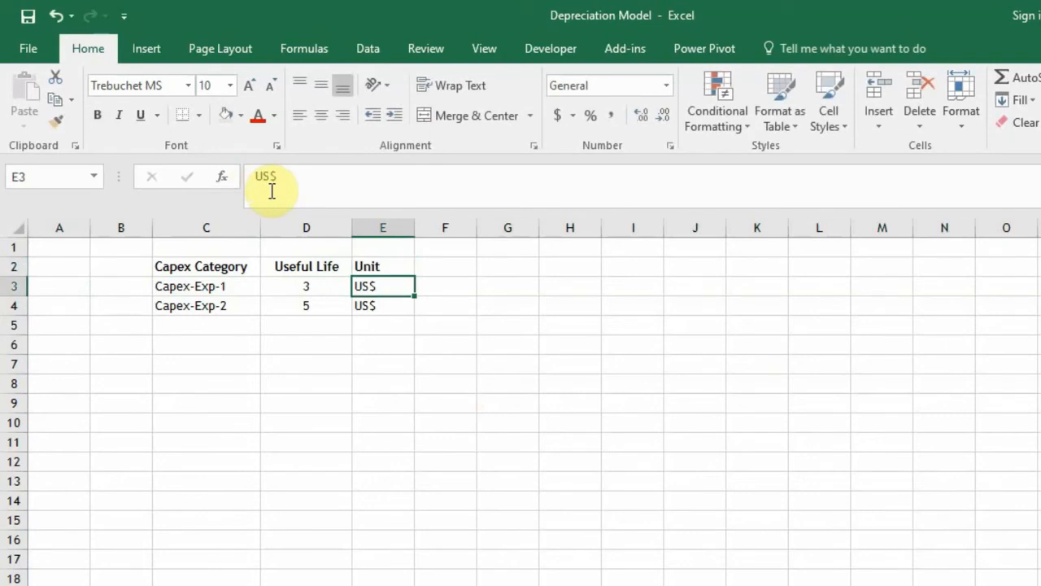
Enter the first year 2020 in cell F2 and the formula =F2+1 in cell G2
key("Up")
key("Right")
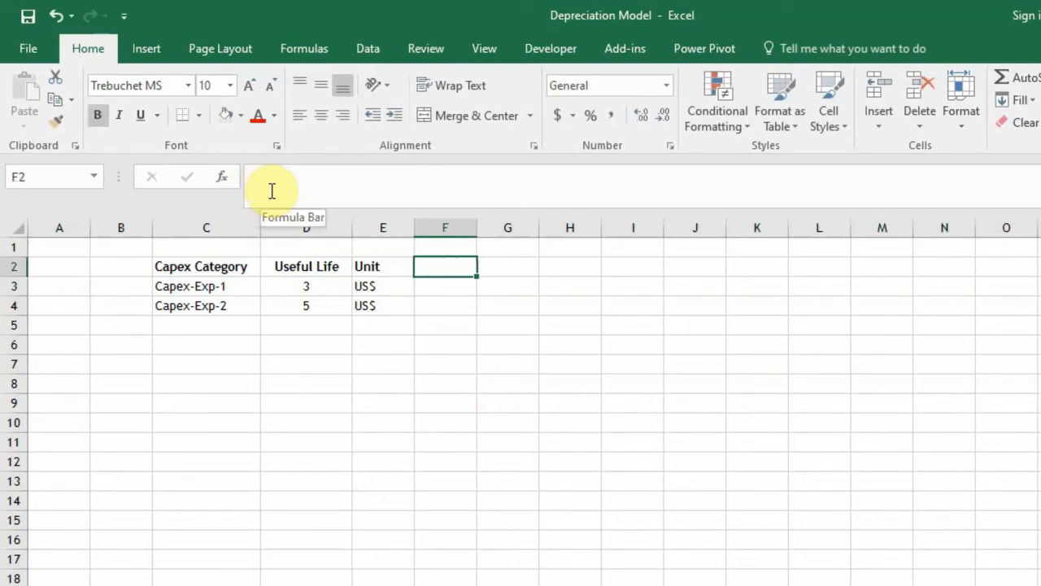
type("2020")
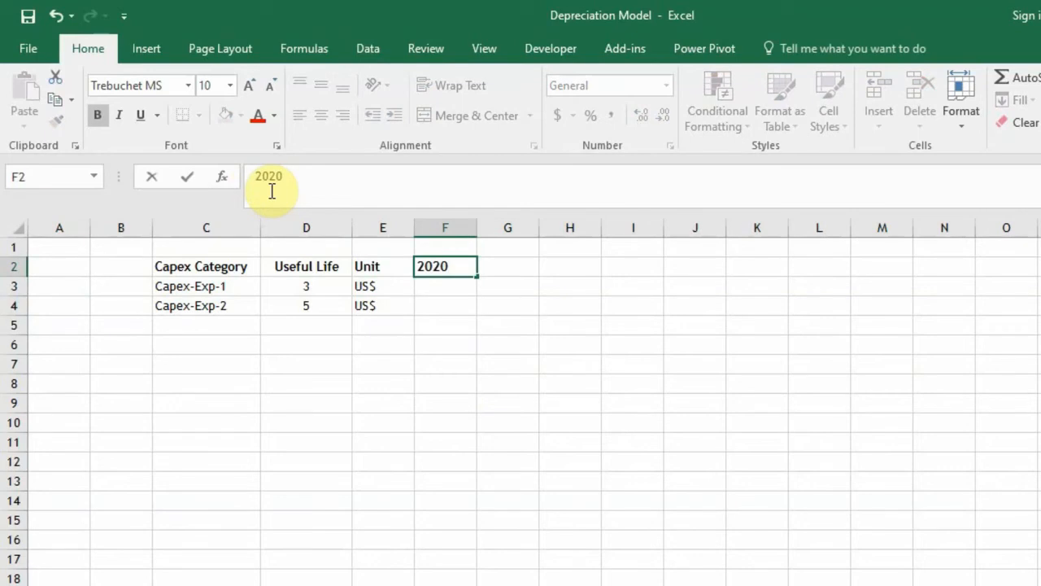
key("Tab")
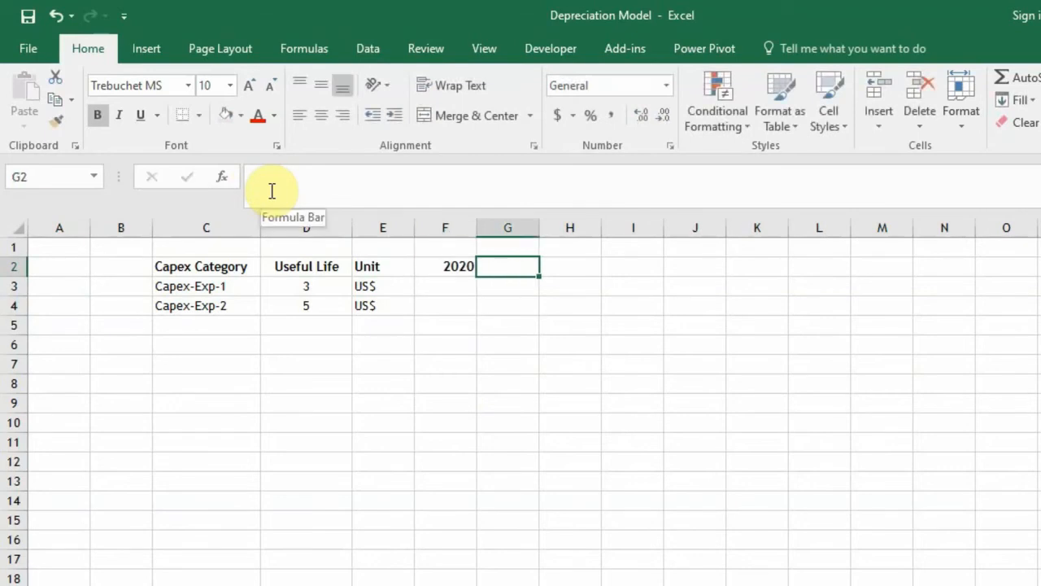
type("=")
key("Left")
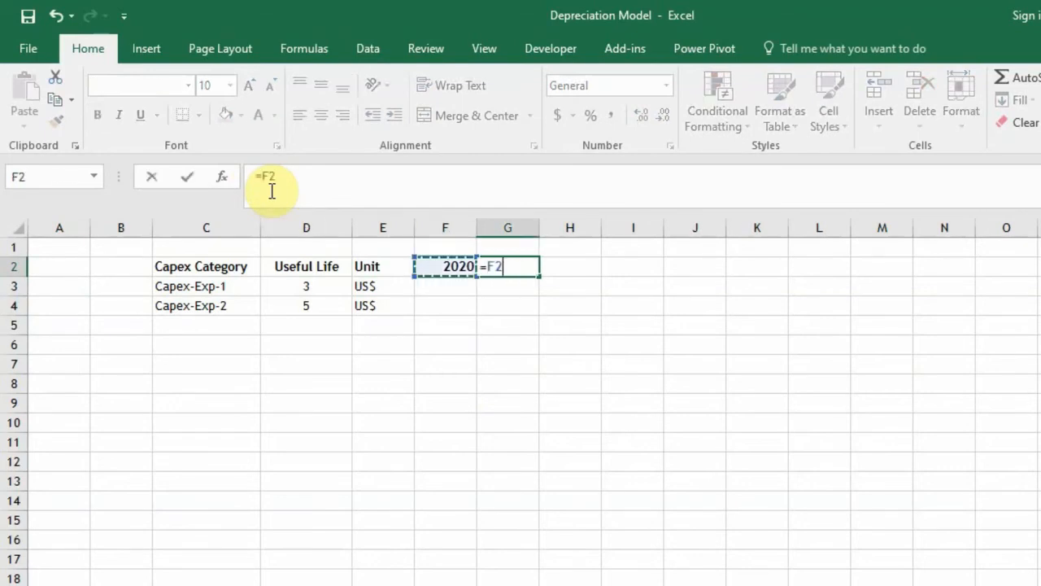
type("+1")
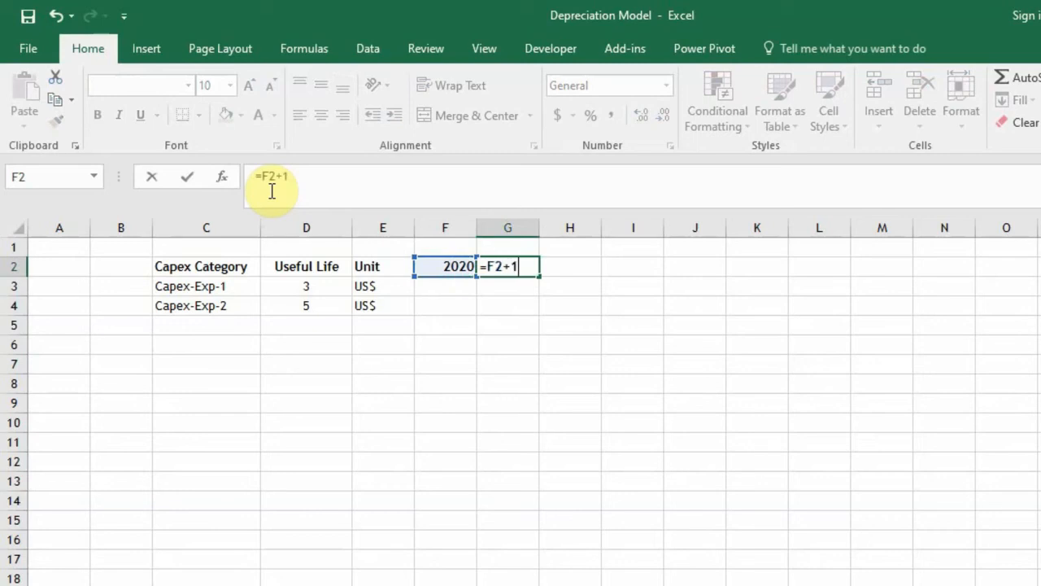
key("Return")
Copy the year formula from G2 across the heading row through O2
key("Up")
key("shift+Right")
key("shift+Right")
key("shift+Right")
key("shift+Right")
key("shift+Right")
key("shift+Right")
key("shift+Right")
key("shift+Right")
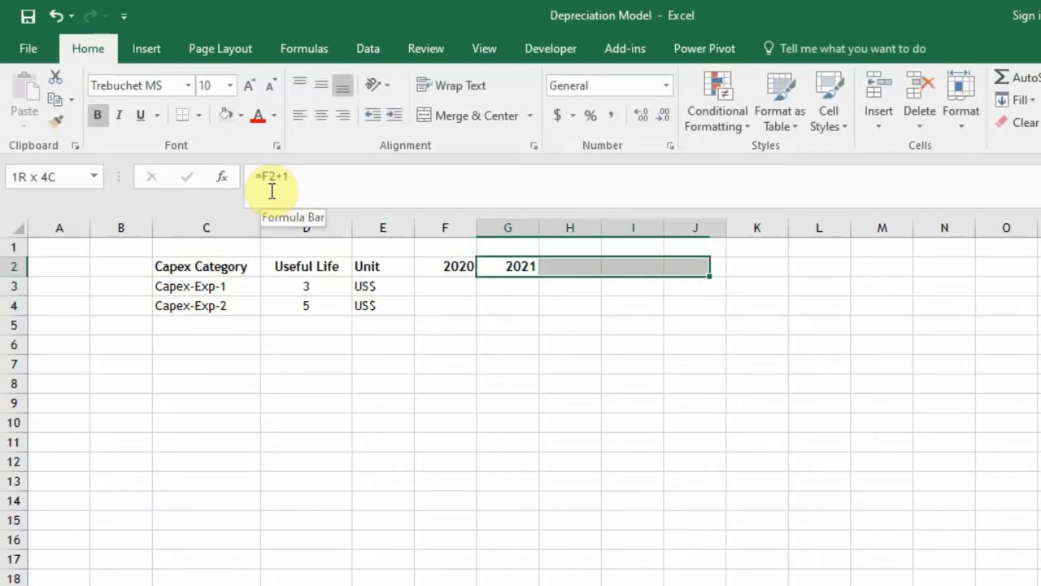
key("ctrl+r")
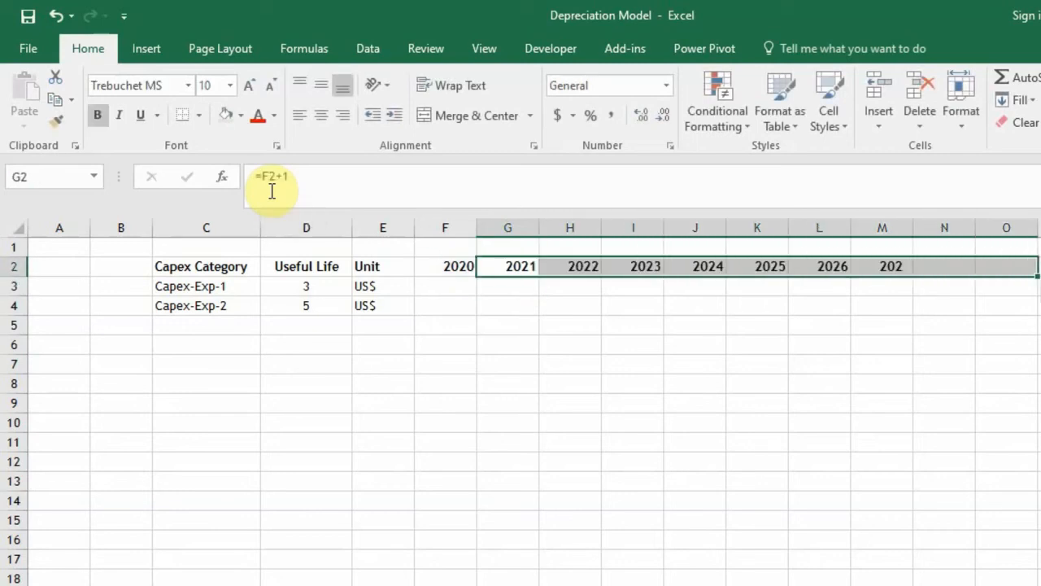
key("Down")
key("Down")
key("Down")
key("Down")
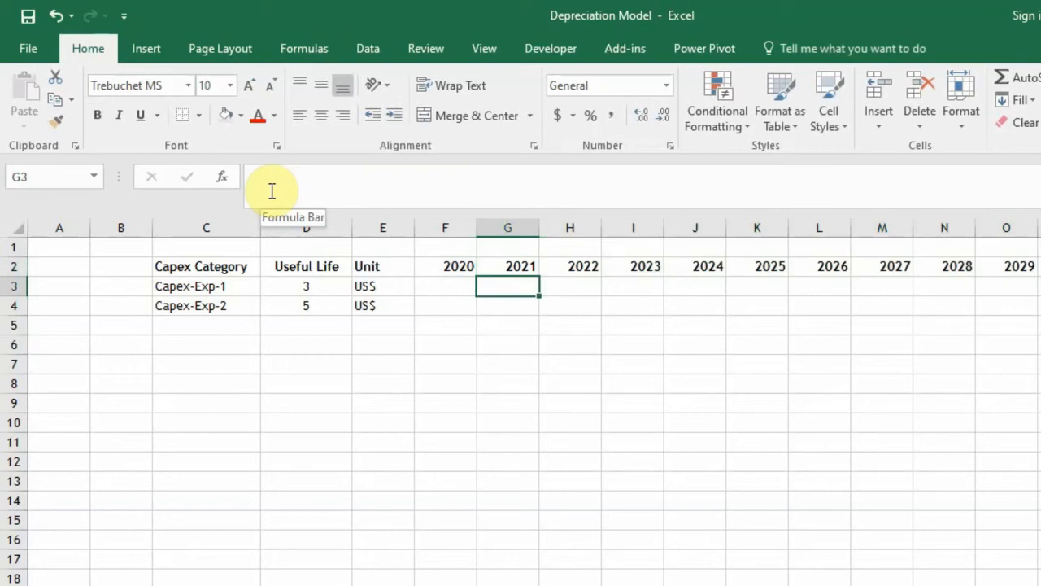
key("Left")
key("Left")
key("Left")
key("Left")
key("Left")
key("Right")
key("Right")
key("Right")
key("Right")
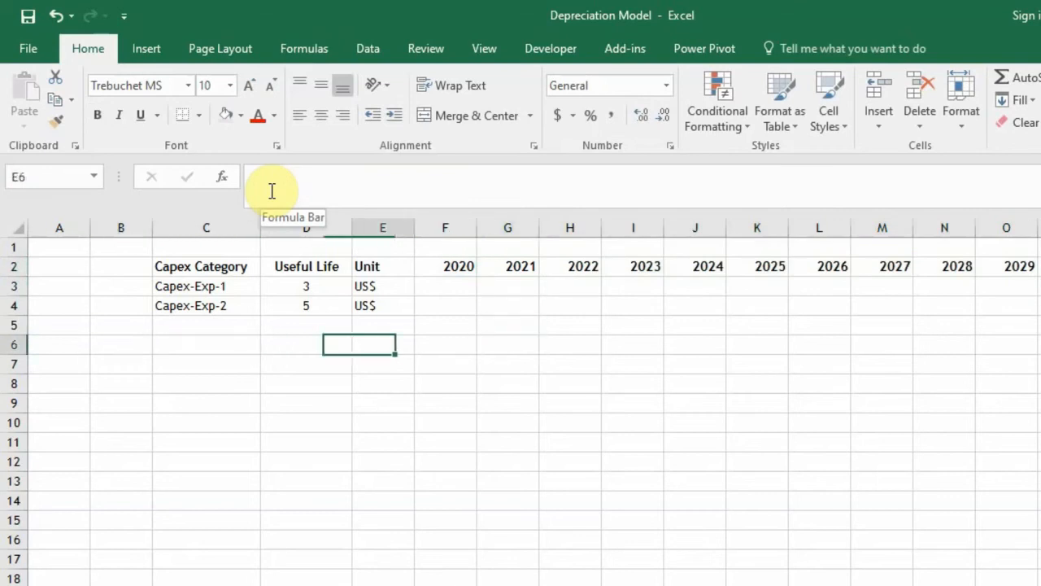
Enter the formula =roundbetween(300,750) in cell F3 for the 2020 amount of Capex-Exp-1
key("Up")
key("Up")
key("Up")
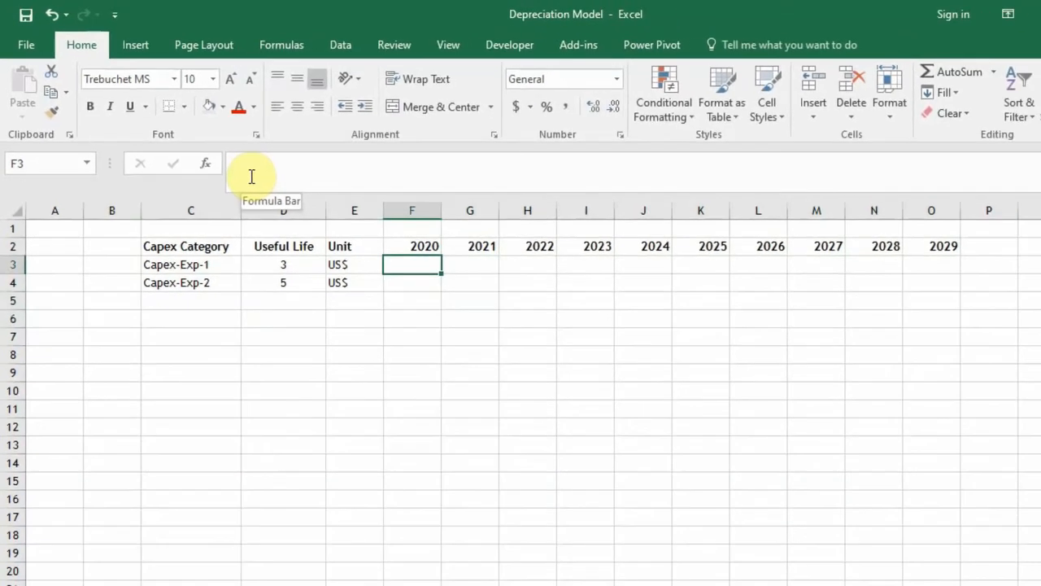
type("=")
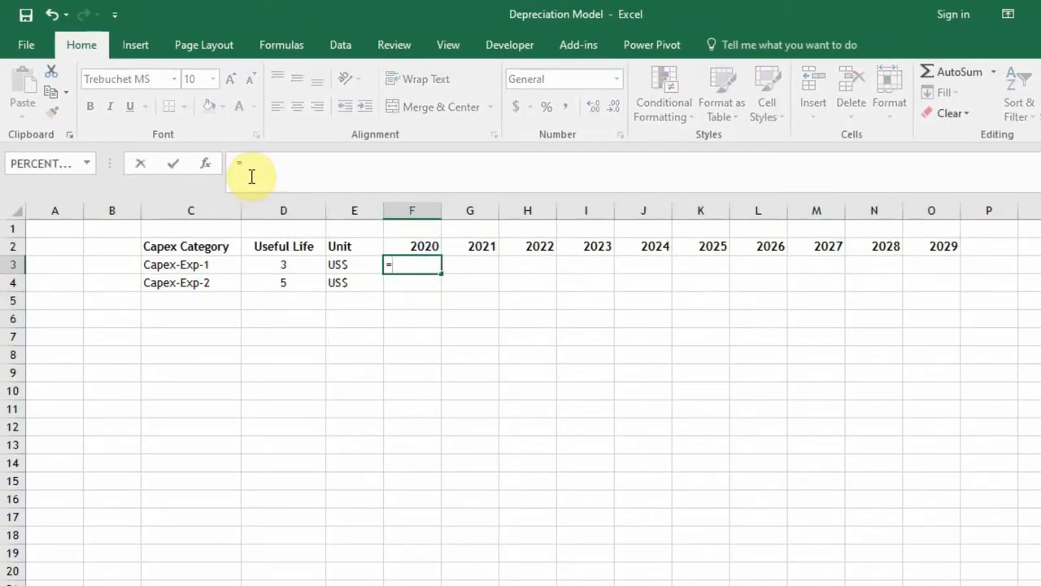
type("roun")
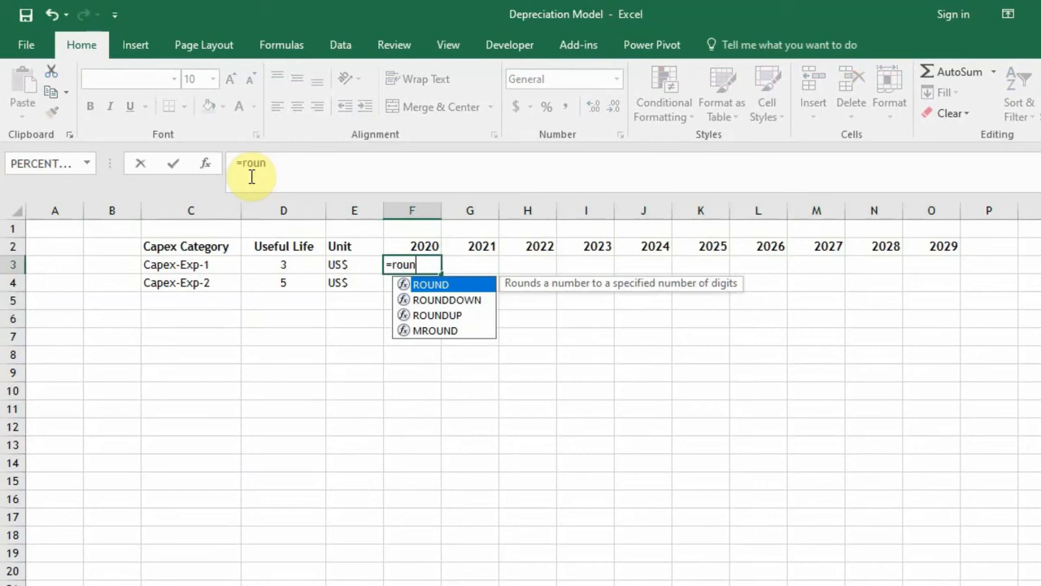
type("dbetwee")
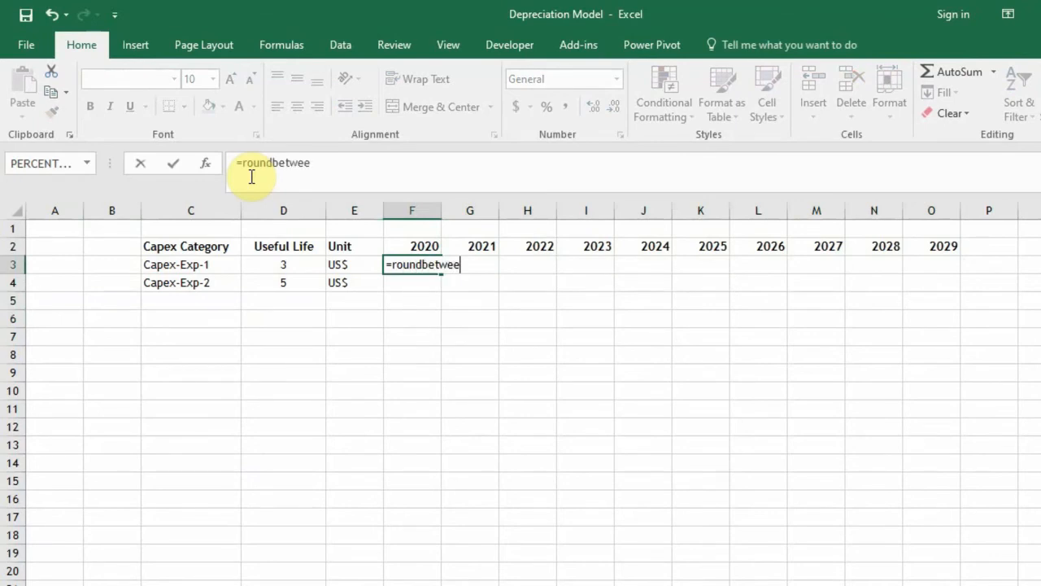
type("n(")
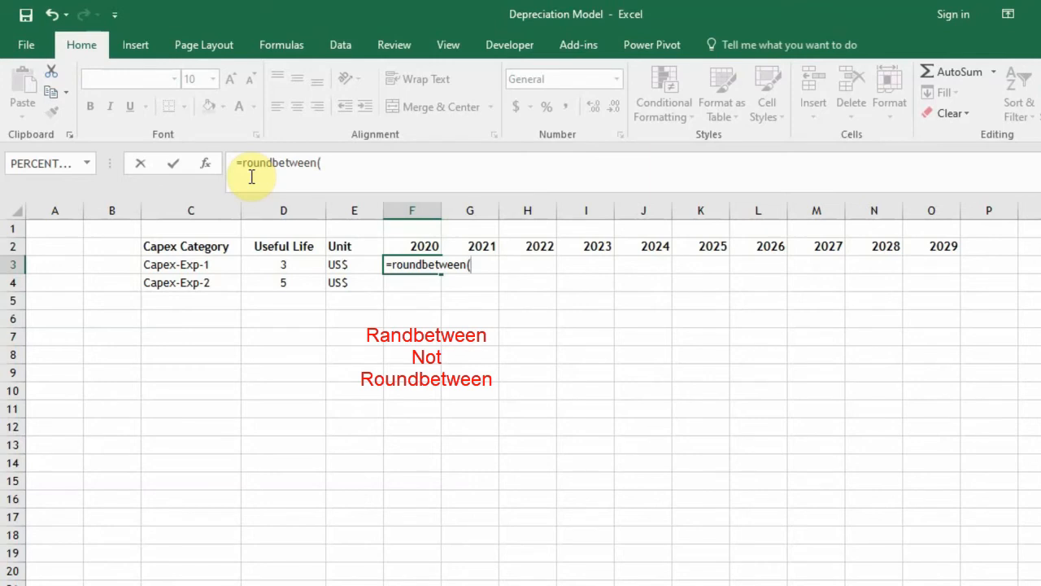
type("300,750")
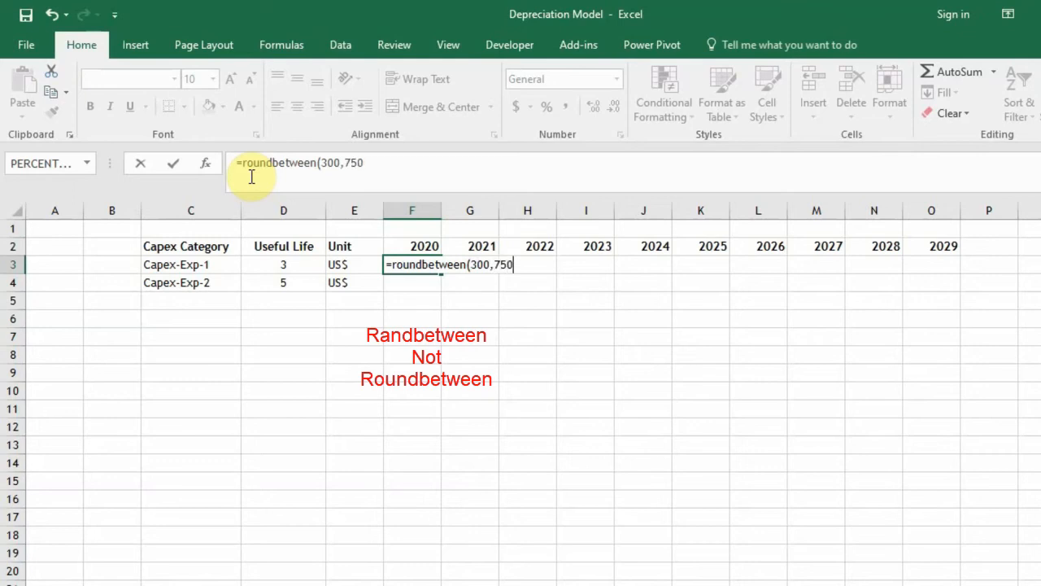
type(")")
key("Return")
key("Up")
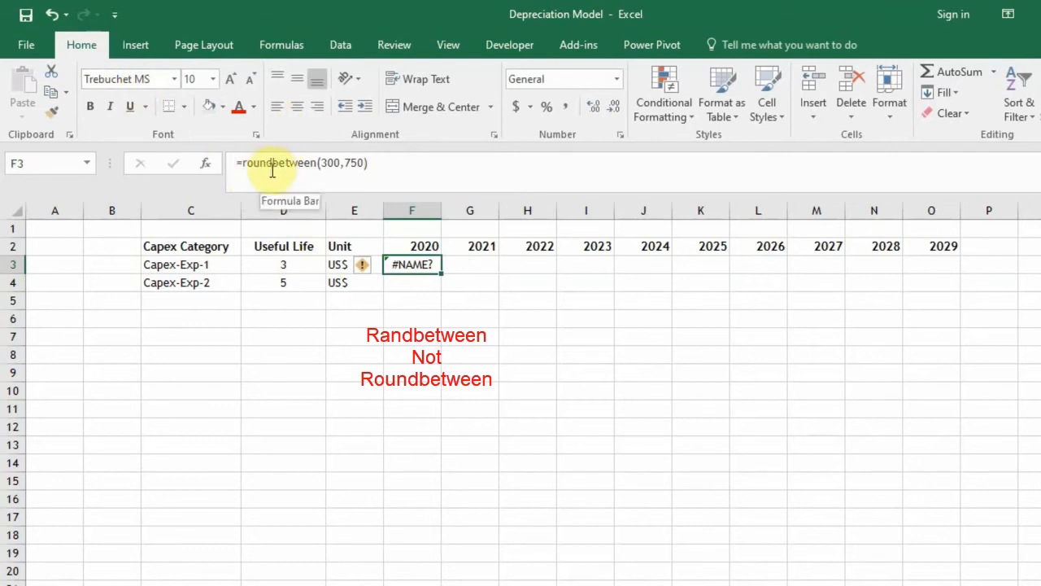
Correct the function name in F3 so the formula reads =RANDBETWEEN(300,750)
left_click(273, 165)
key("BackSpace")
key("BackSpace")
key("BackSpace")
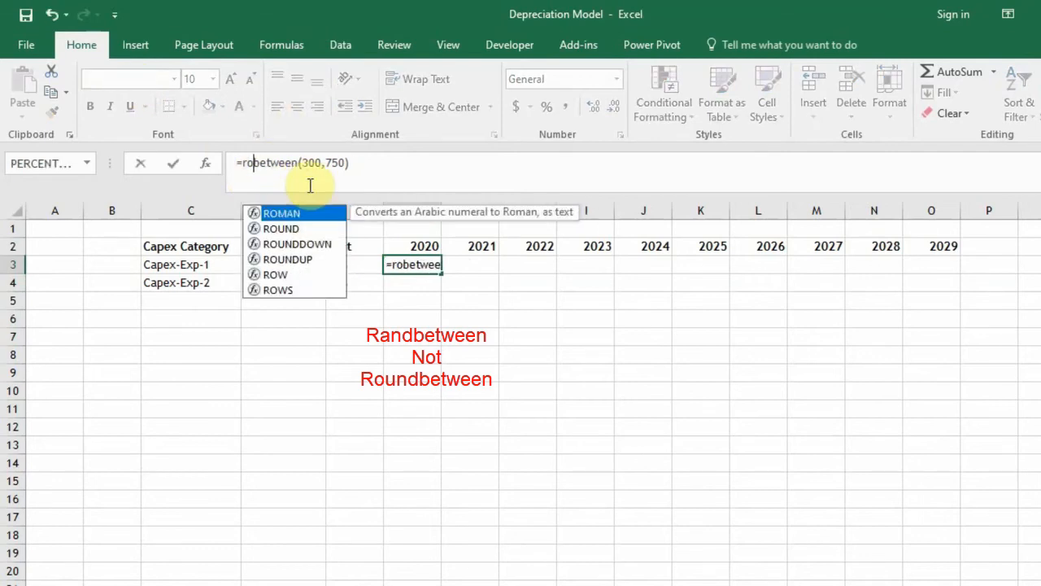
key("BackSpace")
type("and")
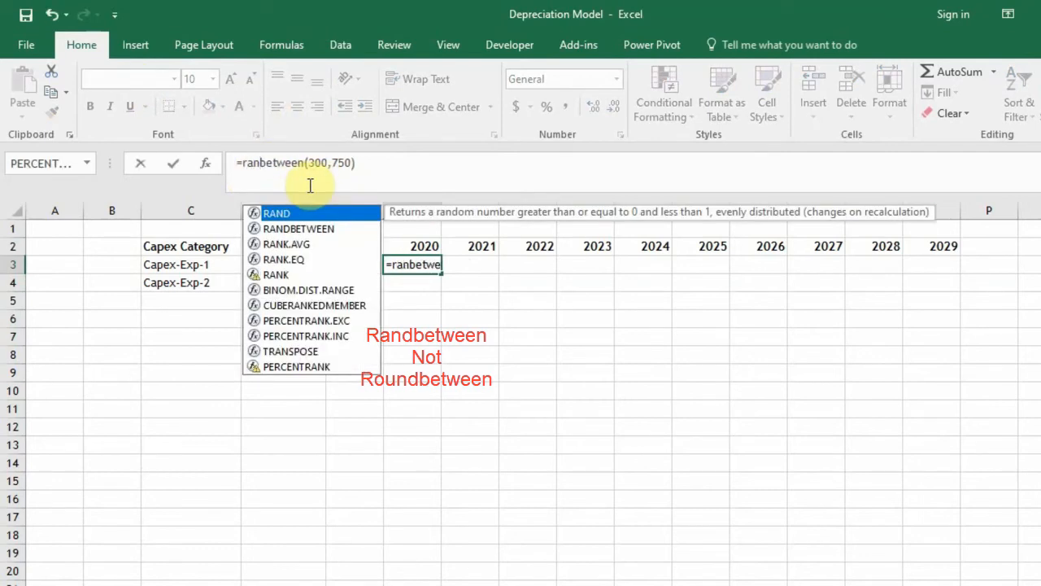
key("Return")
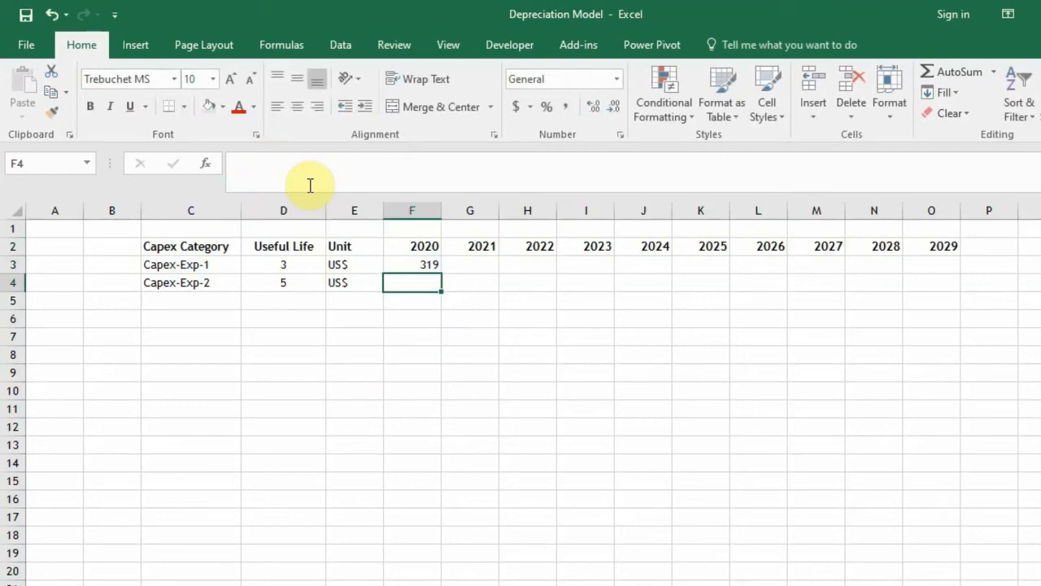
Copy the random-amount formula from F3 across to O3 and down into row 4
key("Up")
key("shift+Right")
key("shift+Right")
key("shift+Right")
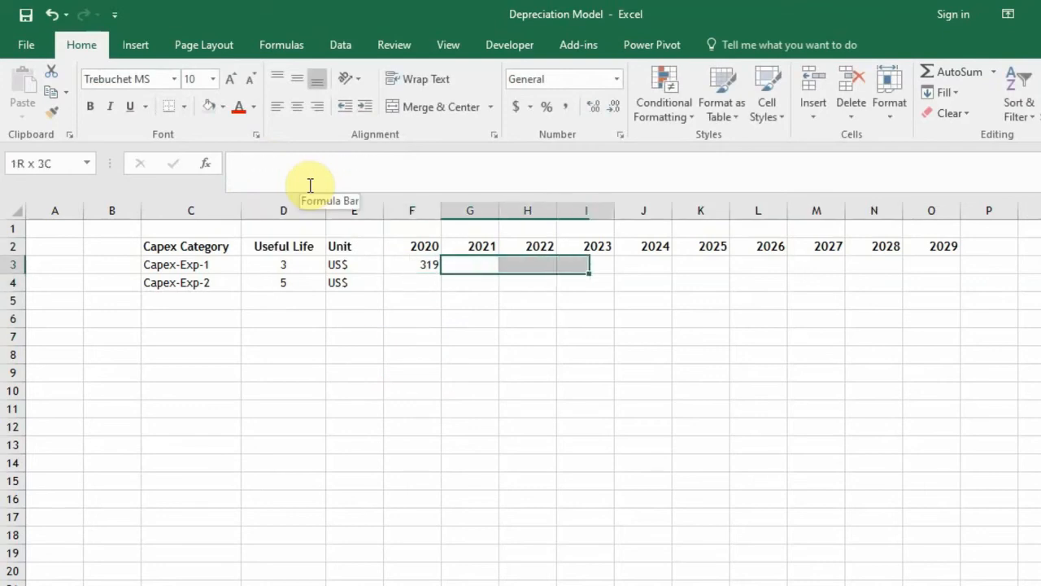
key("shift+Left")
key("shift+Left")
key("shift+Left")
key("shift+Right")
key("shift+Right")
key("shift+Right")
key("shift+Right")
key("shift+Right")
key("shift+Right")
key("shift+Right")
key("shift+Right")
key("shift+Right")
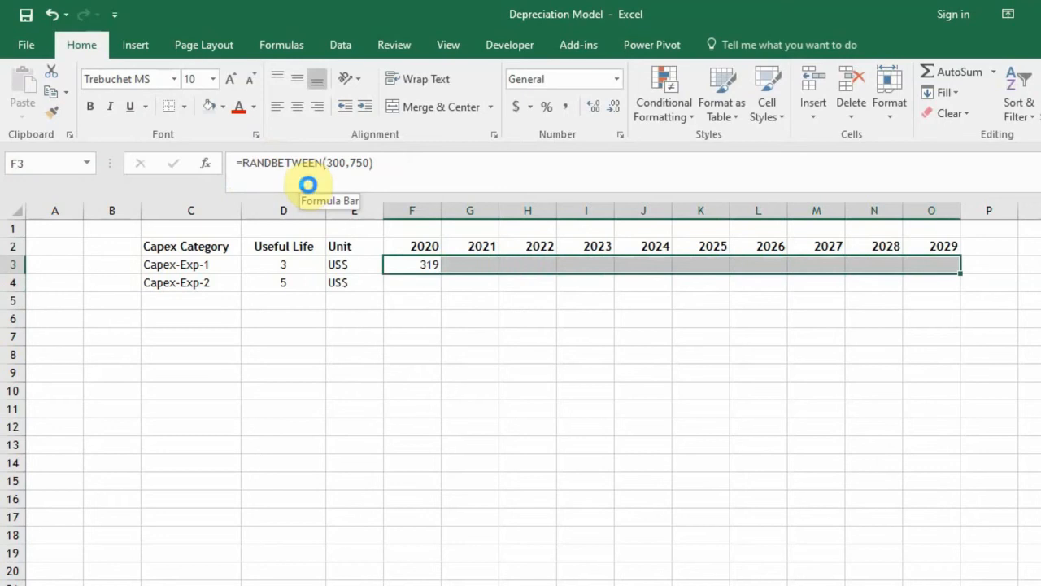
key("ctrl+r")
key("shift+Down")
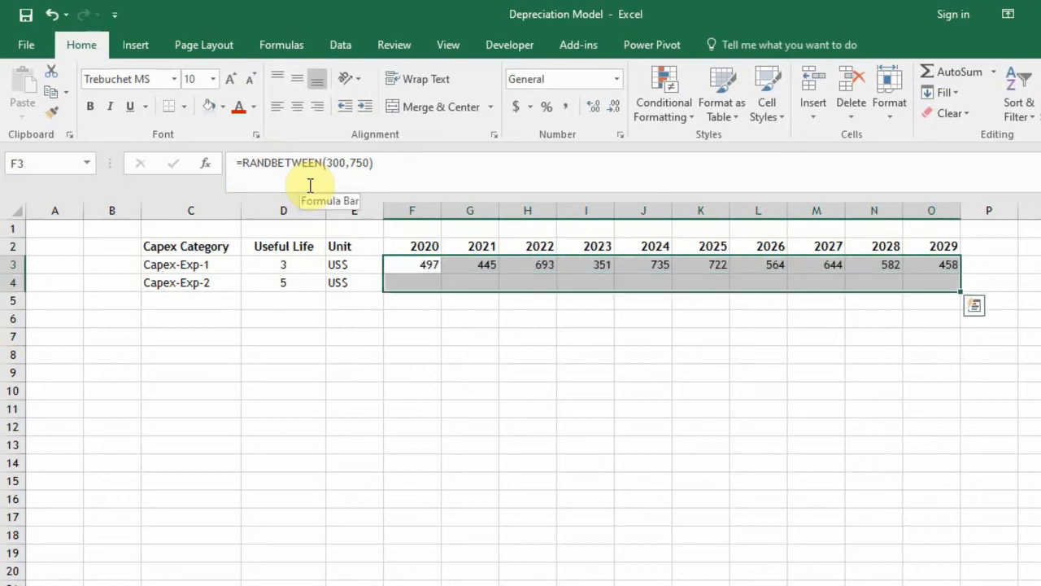
key("ctrl+d")
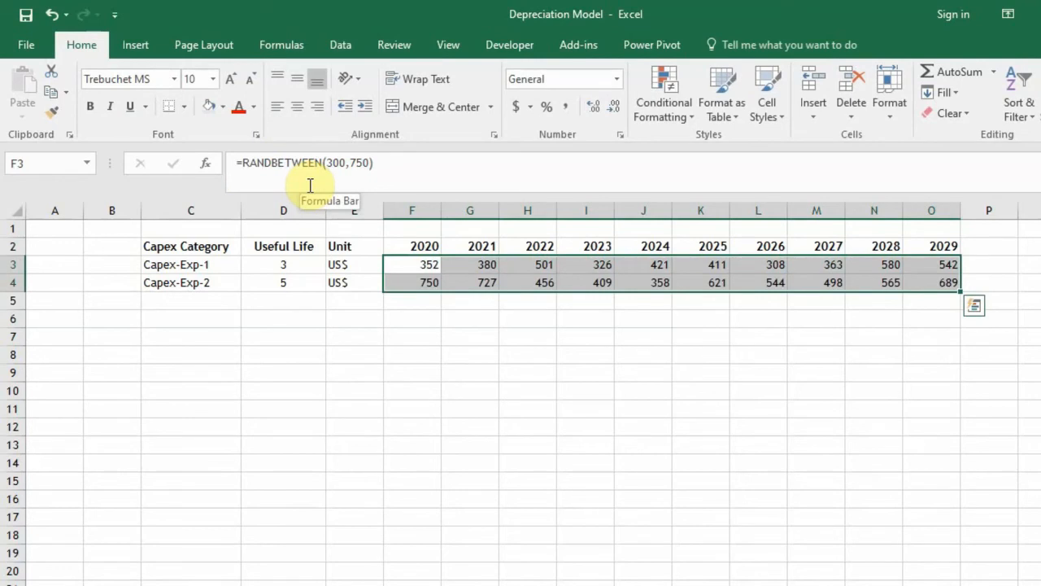
Replace the random-number formulas in F3:O4 with fixed values by copying and pasting values only
key("ctrl+c")
key("ctrl+q")
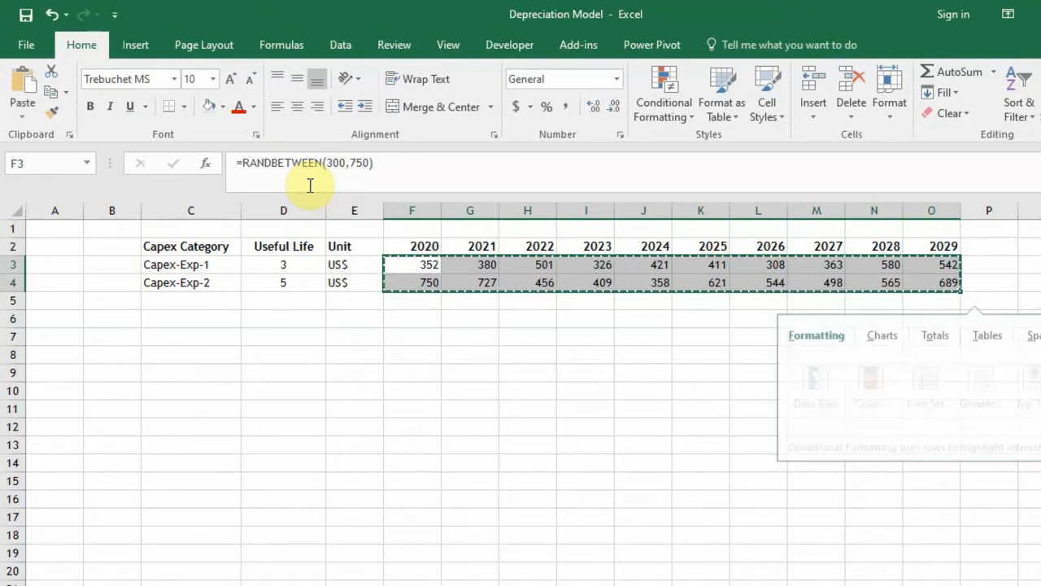
left_click(20, 121)
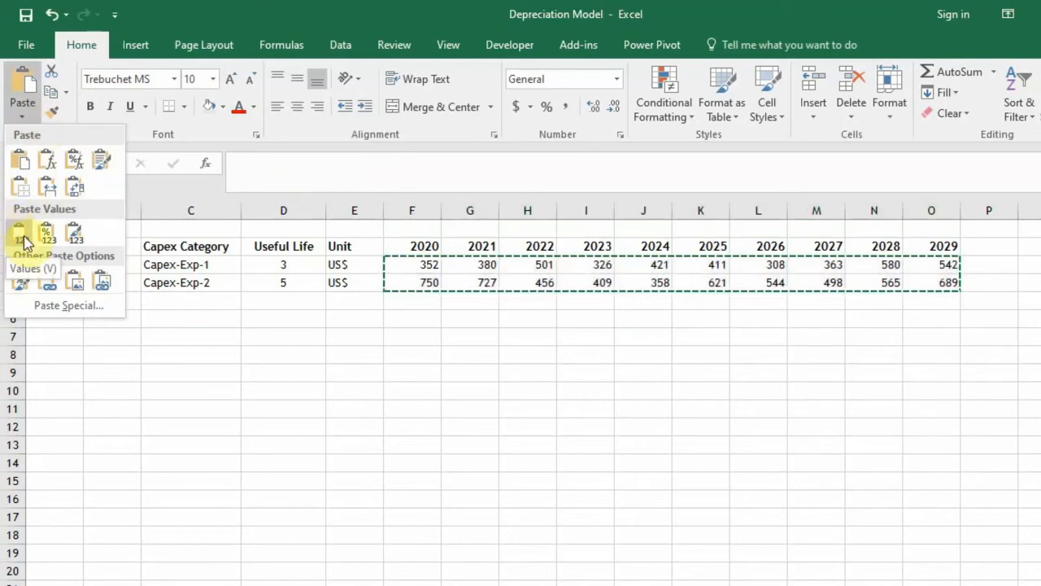
left_click(22, 235)
left_click(443, 264)
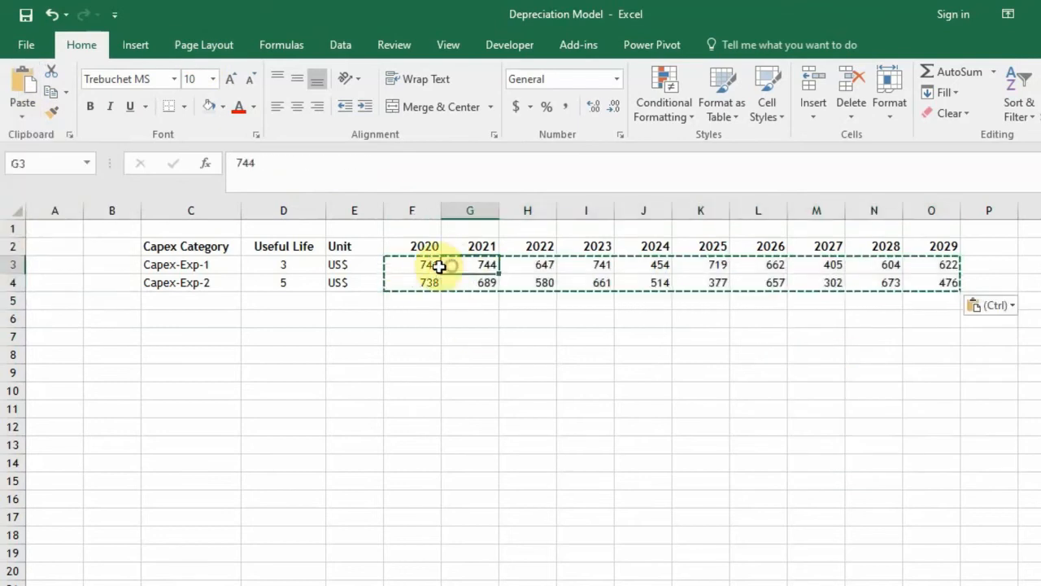
left_click(407, 264)
key("Escape")
left_click(479, 300)
left_click(432, 266)
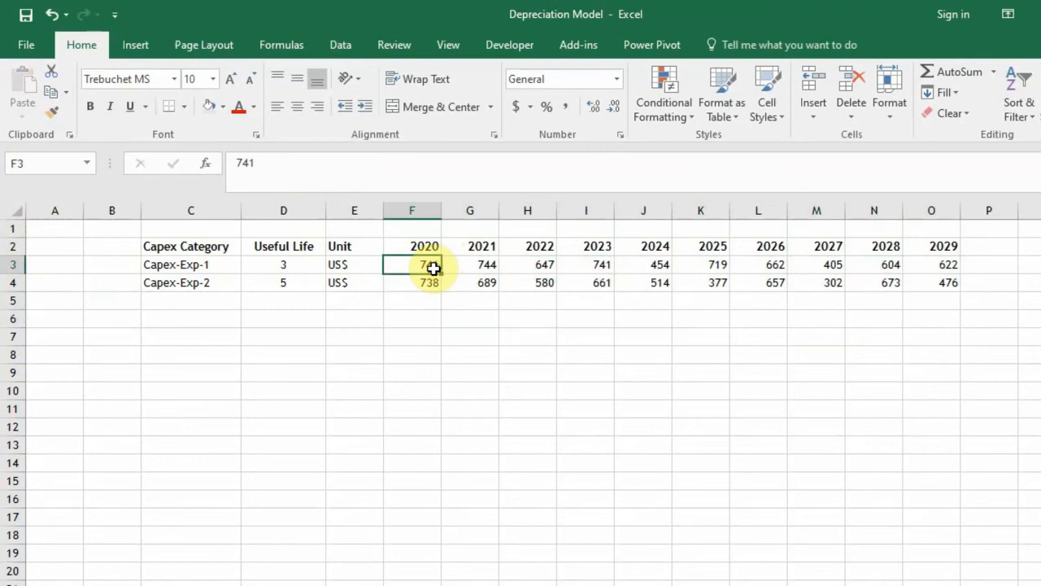
Fill the capex amounts in F3:O4 with a light blue background
key("shift+Down")
key("Return")
key("Up")
key("Down")
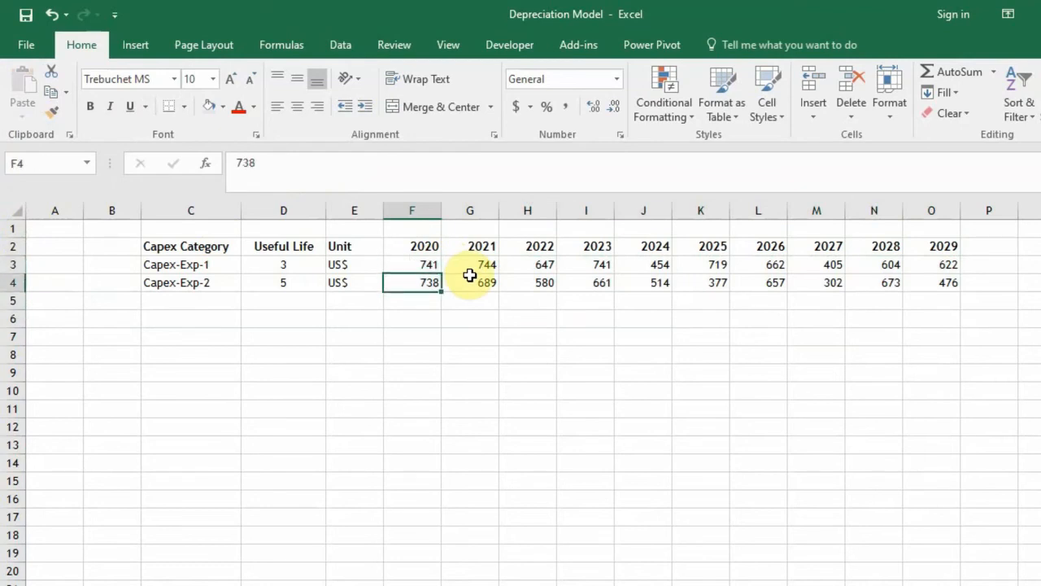
key("Up")
key("shift+Down")
key("shift+Right")
key("shift+Right")
key("shift+Right")
key("shift+Right")
key("shift+Right")
key("shift+Right")
key("shift+Right")
key("shift+Right")
key("shift+Right")
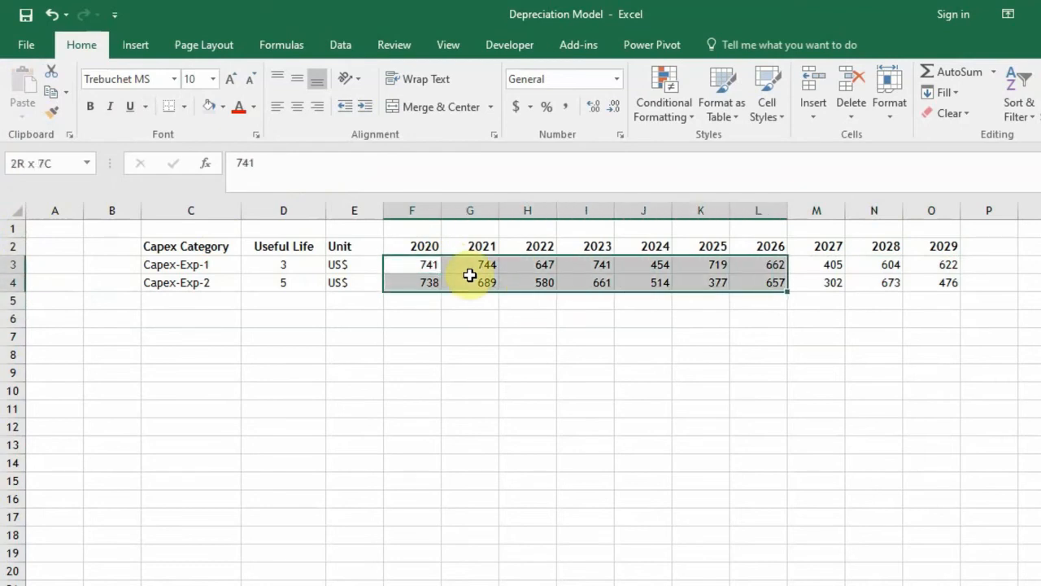
left_click(223, 107)
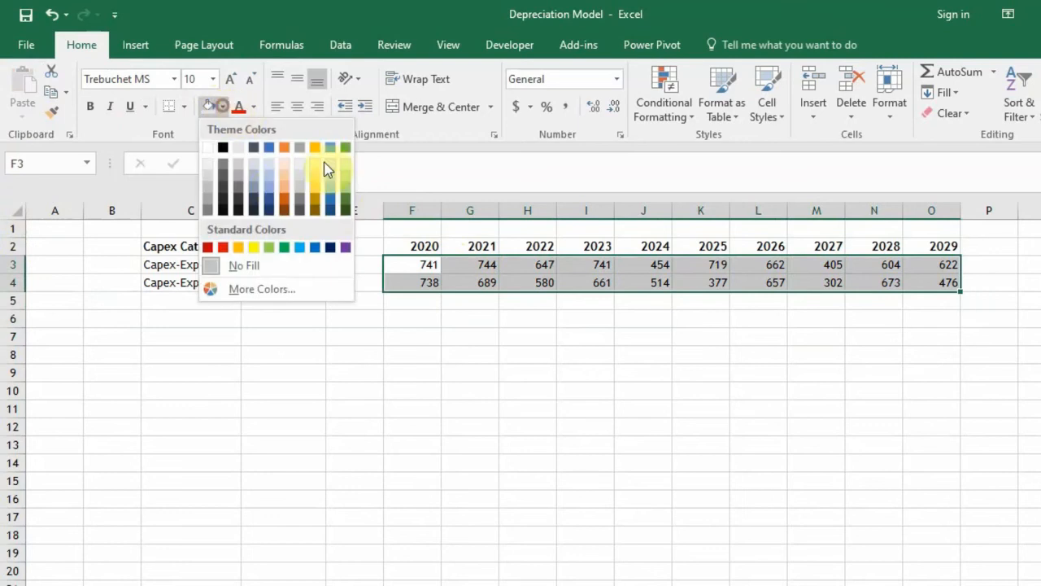
left_click(267, 171)
left_click(485, 279)
left_click(392, 265)
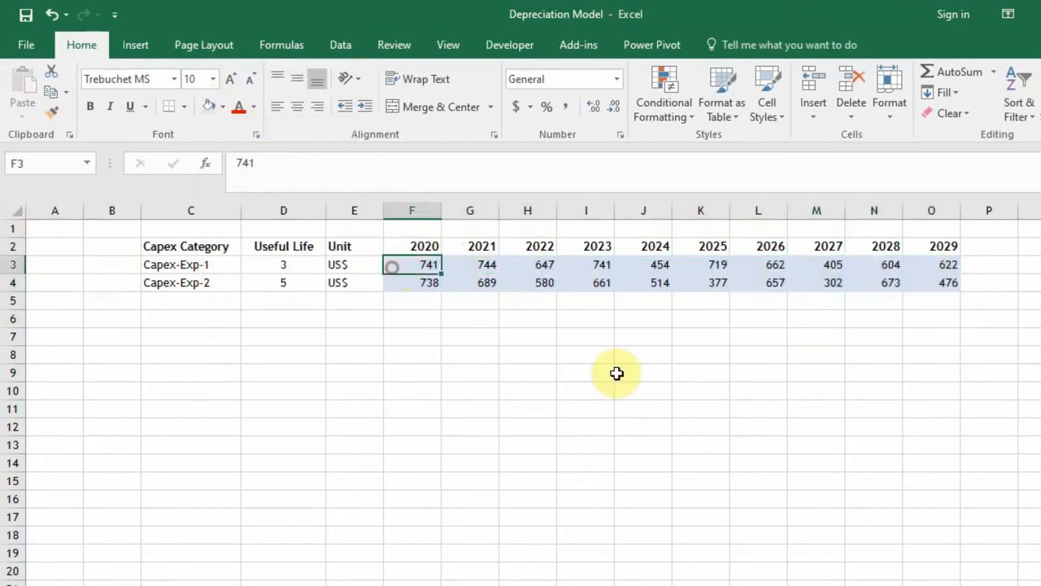
Review the Capex-Exp-1 row across the yearly columns, from its category name through the 2028 amount
key("Left")
key("Left")
key("Left")
key("Down")
key("Down")
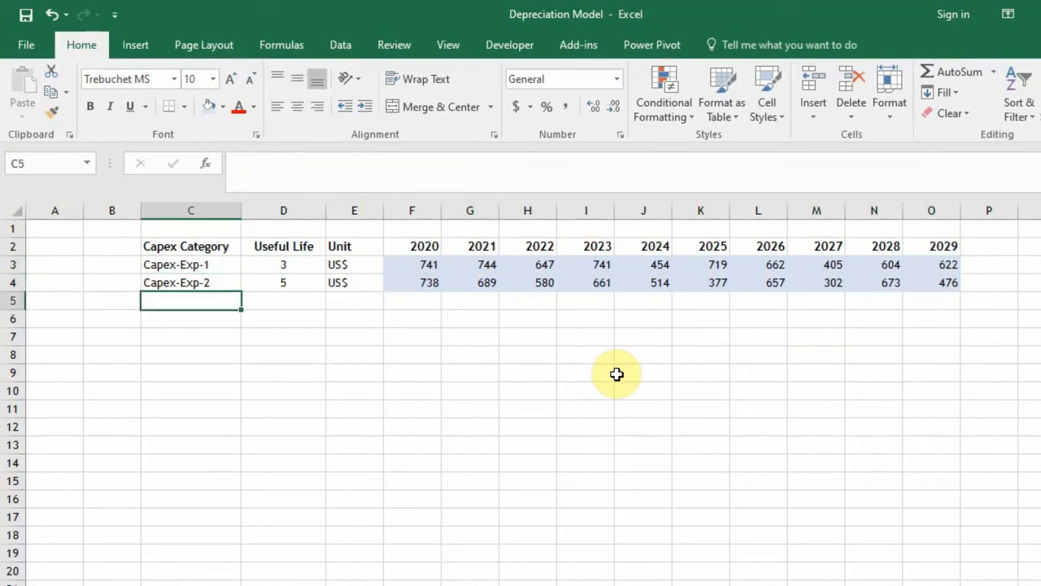
key("Right")
key("Right")
key("Up")
key("Up")
key("Right")
key("Right")
key("Right")
key("Right")
key("Right")
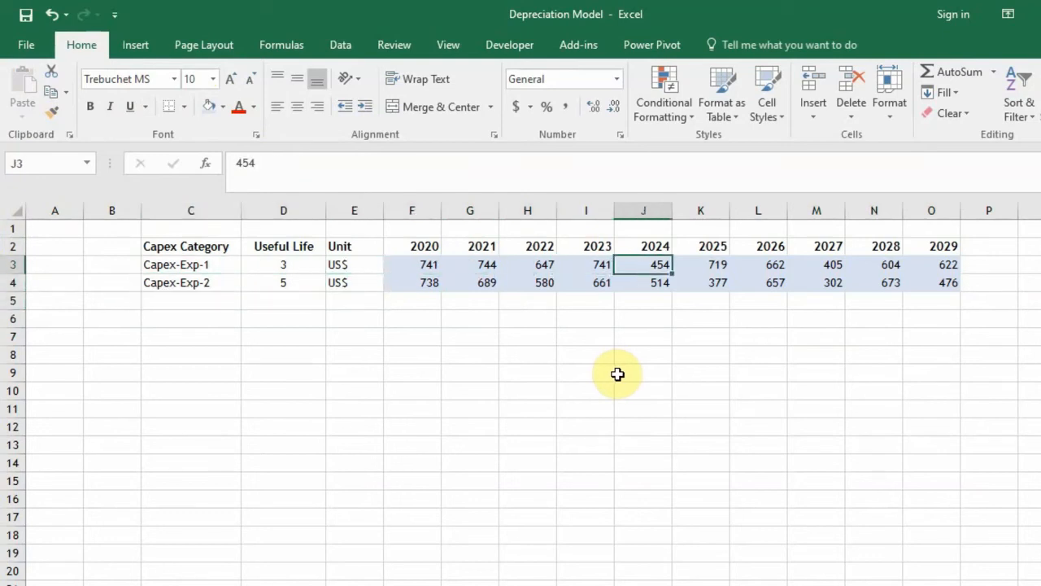
key("Right")
key("Right")
key("Right")
key("Right")
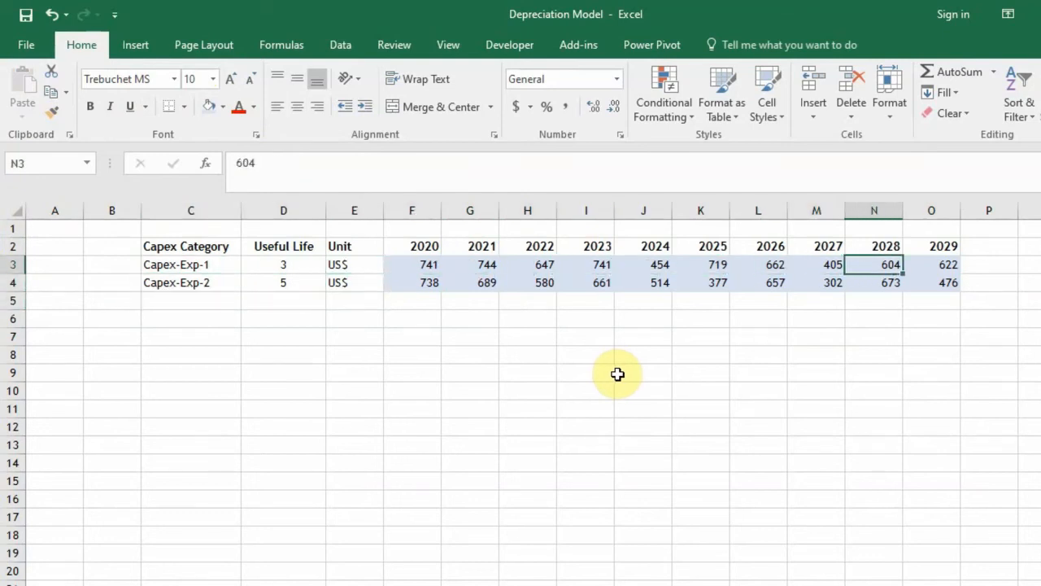
key("Left")
key("Left")
key("Left")
key("Left")
key("Left")
key("Left")
key("Left")
key("Left")
key("Left")
key("Left")
key("Left")
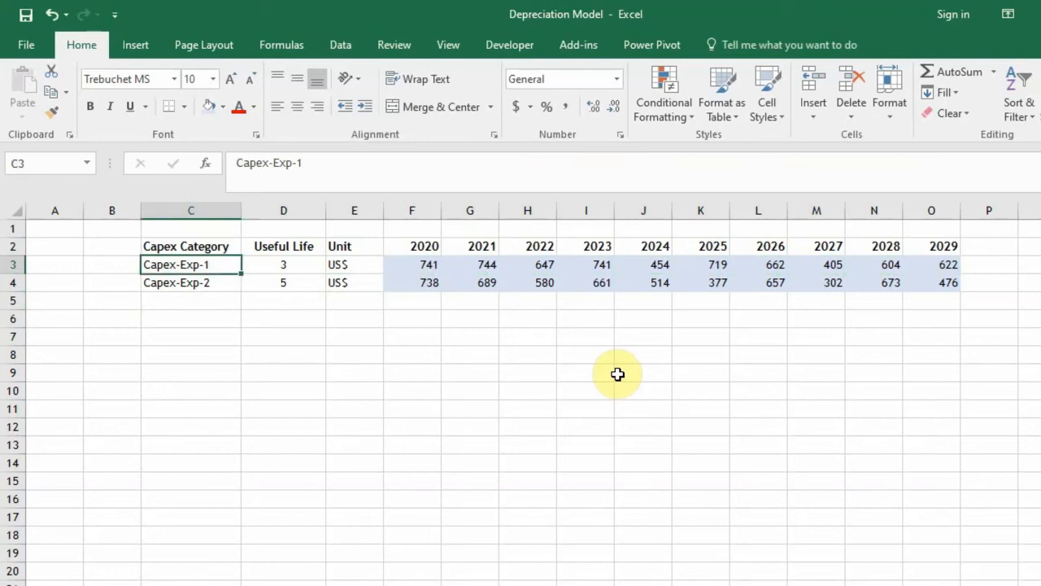
Examine the useful lives and the 2020 and 2021 amounts of both capex categories
key("Down")
key("Down")
key("Down")
key("Down")
key("Down")
key("Right")
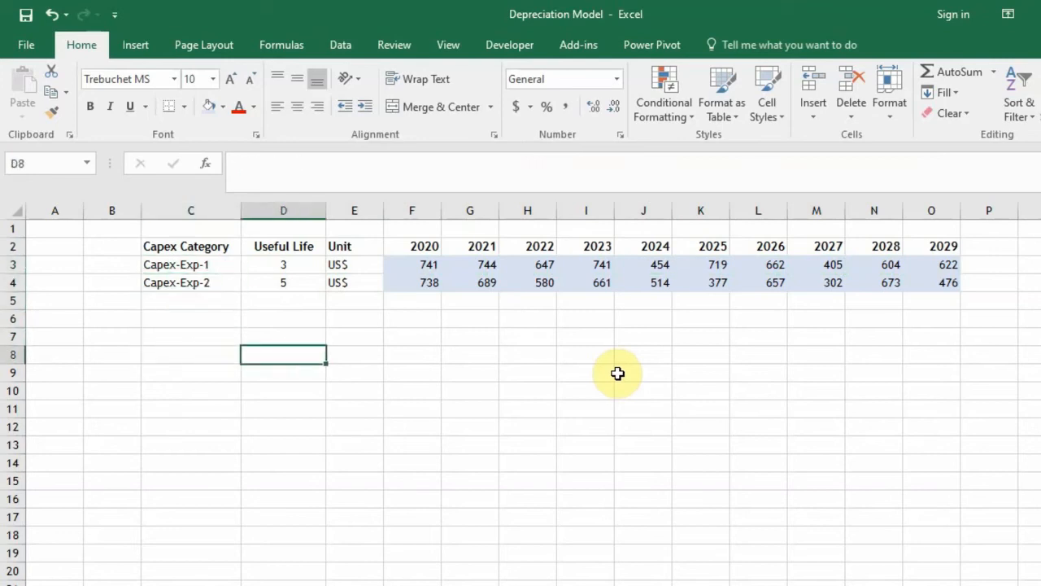
key("Up")
key("Up")
key("Up")
key("Up")
key("Up")
key("Left")
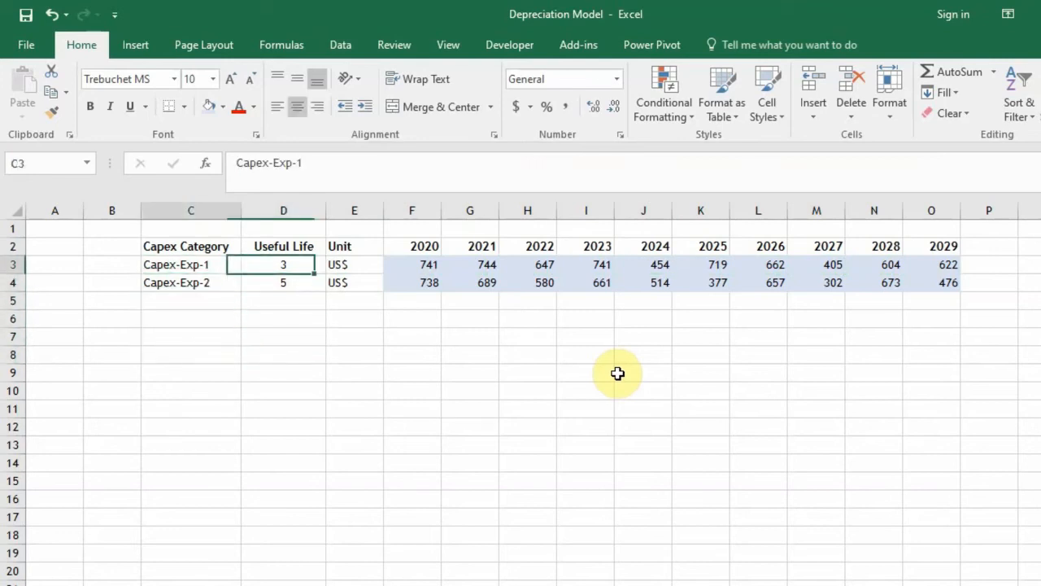
key("shift+Down")
key("Right")
key("Right")
key("Right")
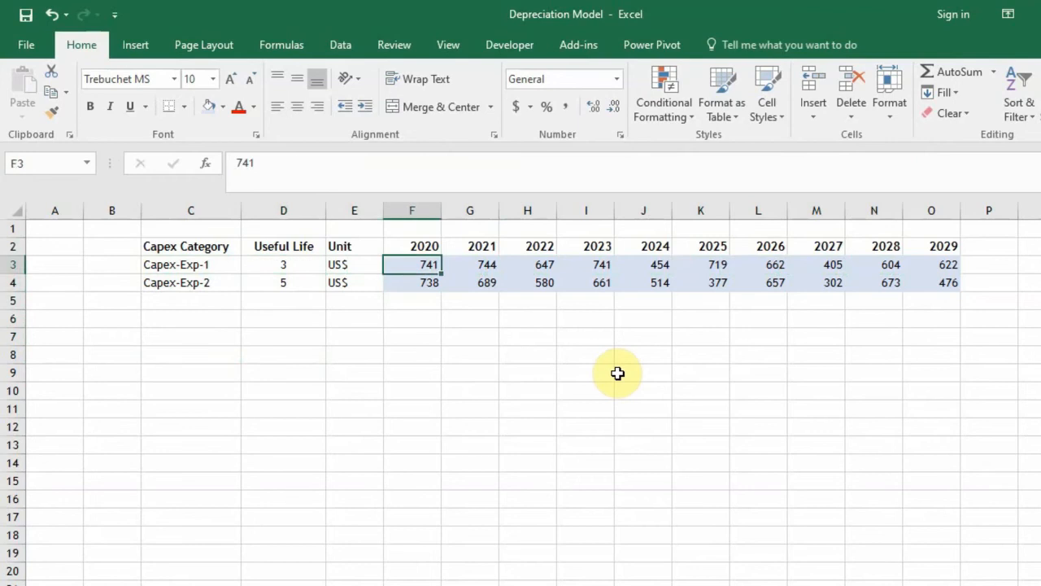
key("Right")
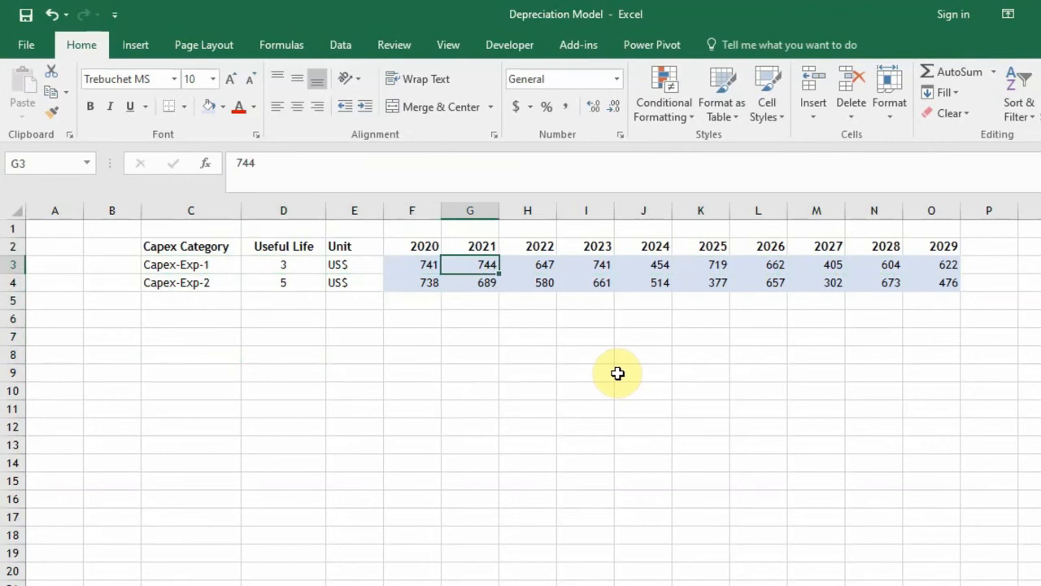
key("Left")
key("Down")
key("Right")
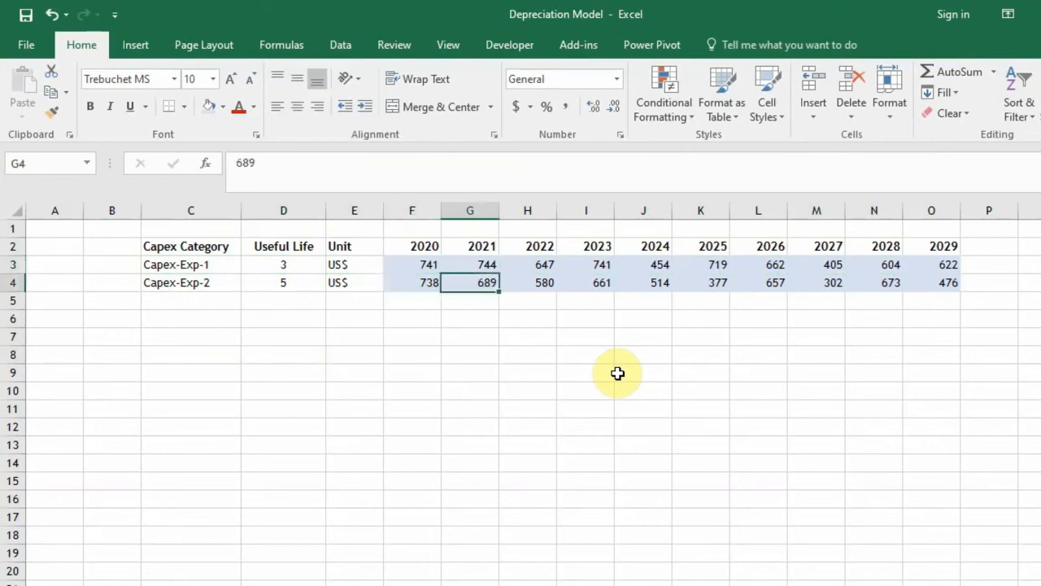
Go through the yearly amounts of Capex-Exp-1 and Capex-Exp-2 across the 2020–2029 columns
key("shift+Return")
key("Tab")
key("Tab")
key("Tab")
key("Tab")
key("Tab")
key("Tab")
key("Tab")
key("Tab")
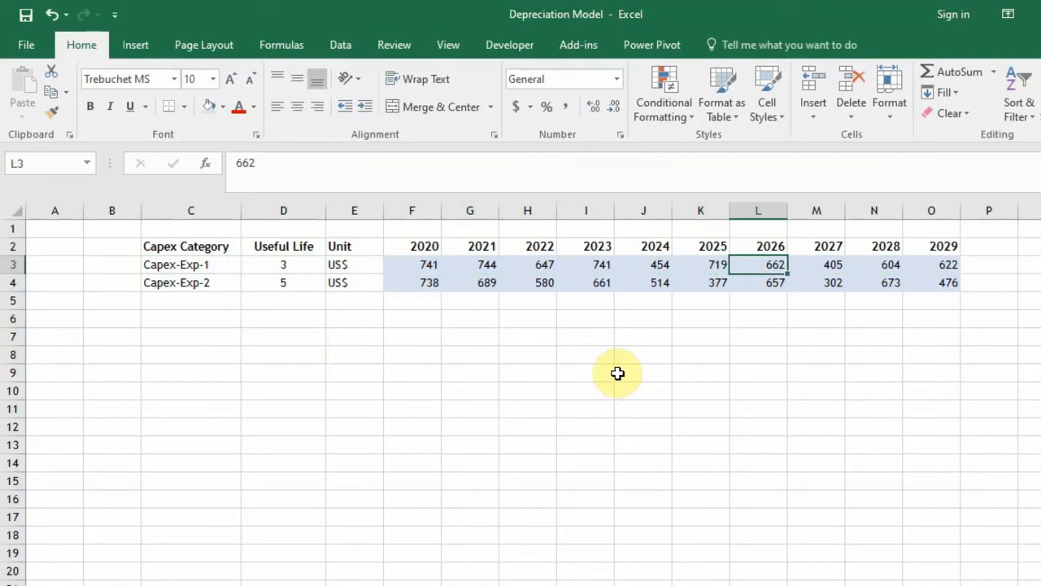
key("Return")
key("shift+Tab")
key("shift+Tab")
key("shift+Tab")
key("shift+Tab")
key("shift+Tab")
key("shift+Tab")
key("shift+Tab")
key("shift+Tab")
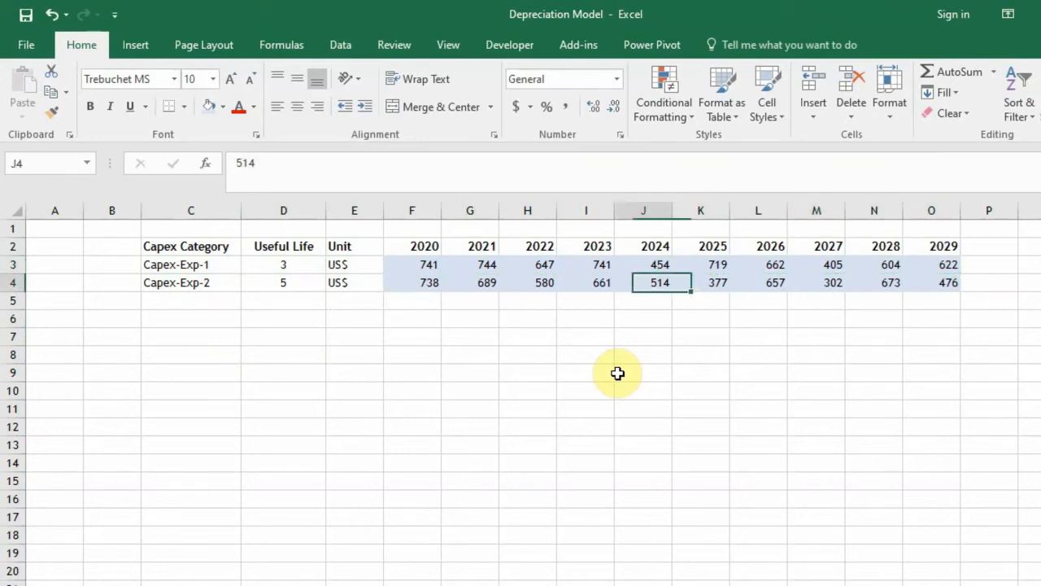
key("Left")
key("Left")
key("Left")
key("Left")
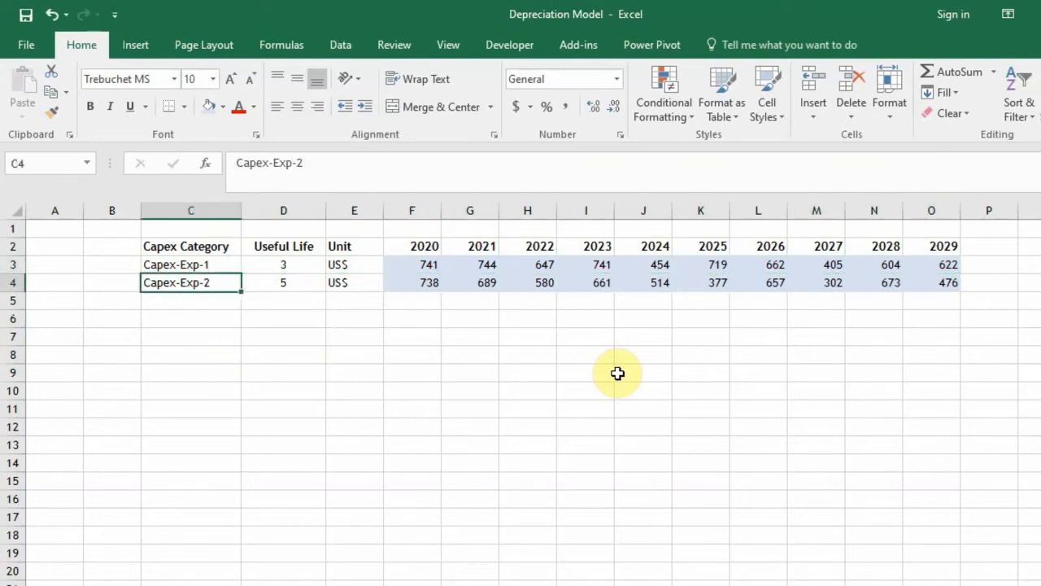
key("Right")
key("Right")
key("Right")
key("Right")
key("Right")
key("Right")
key("Right")
key("Right")
key("Right")
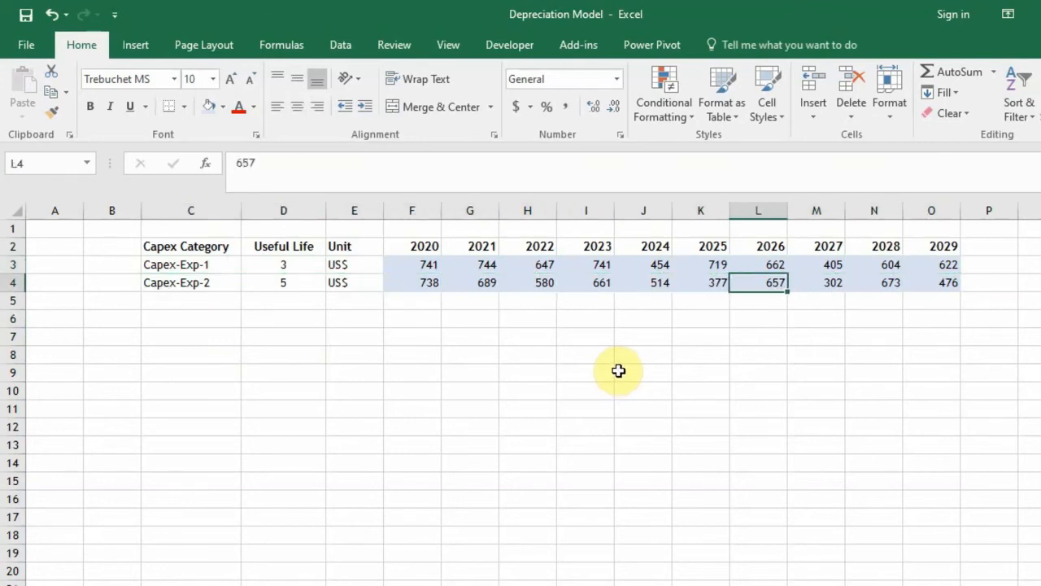
key("Up")
key("shift+Tab")
key("shift+Tab")
key("shift+Tab")
key("shift+Tab")
key("shift+Tab")
key("shift+Tab")
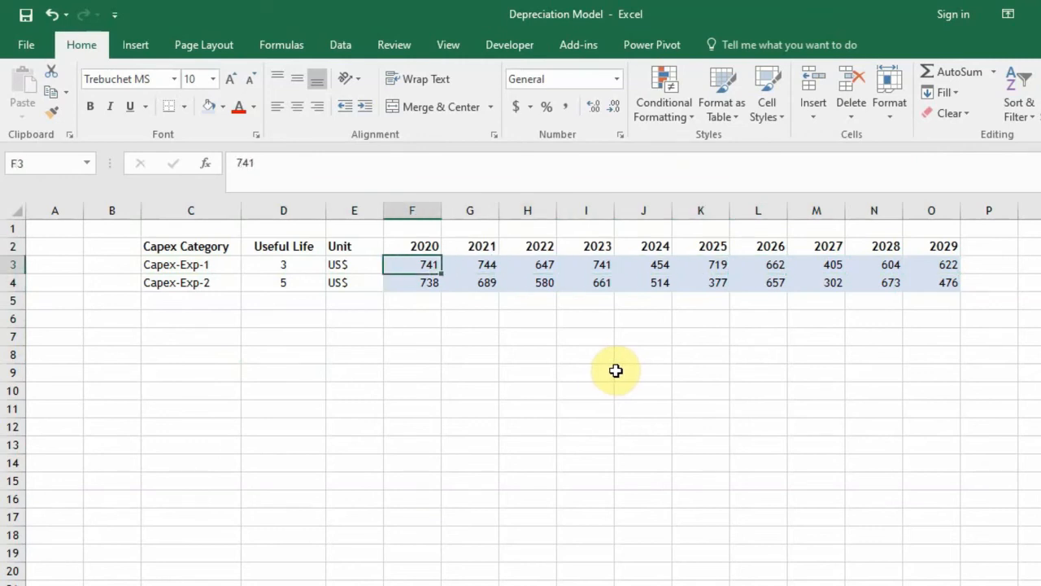
key("Tab")
key("Tab")
key("Tab")
key("Tab")
key("Tab")
key("Tab")
key("Tab")
key("Tab")
key("Tab")
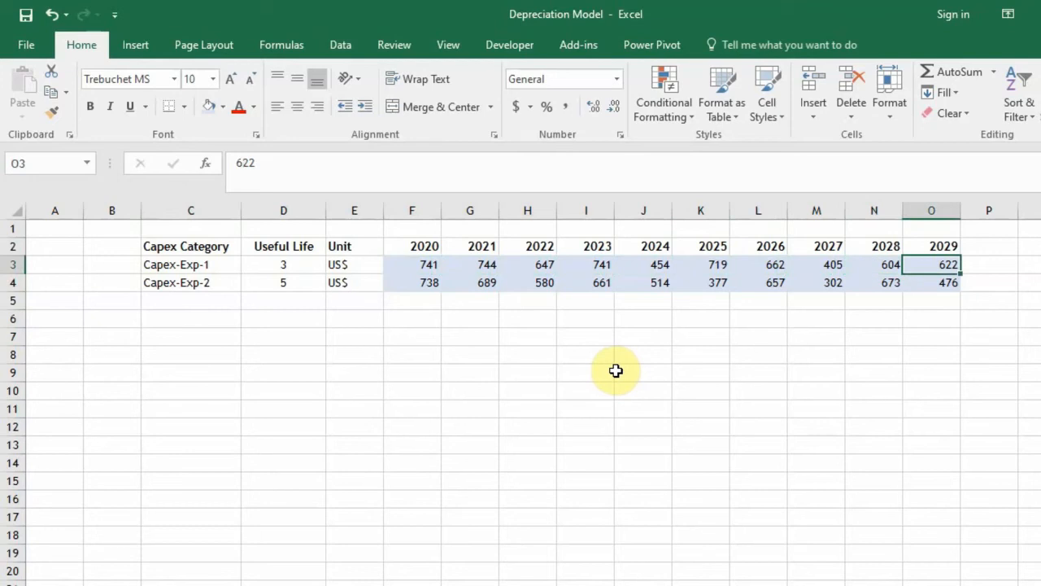
key("Down")
key("Down")
key("Down")
key("Left")
key("Left")
key("Left")
key("Left")
key("Left")
key("Left")
key("Left")
key("Left")
key("Left")
key("Left")
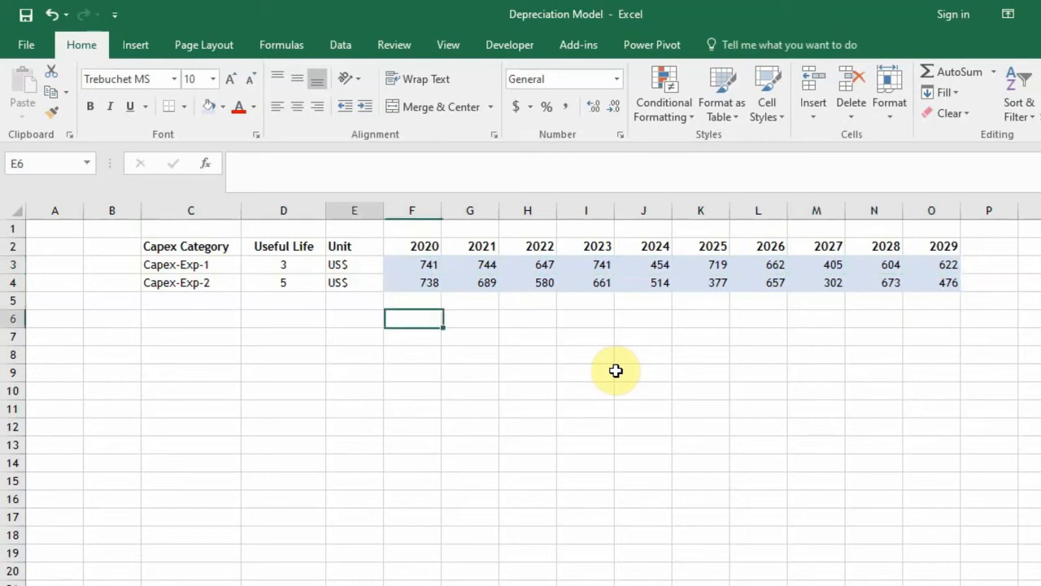
key("Left")
key("Left")
key("Left")
key("Down")
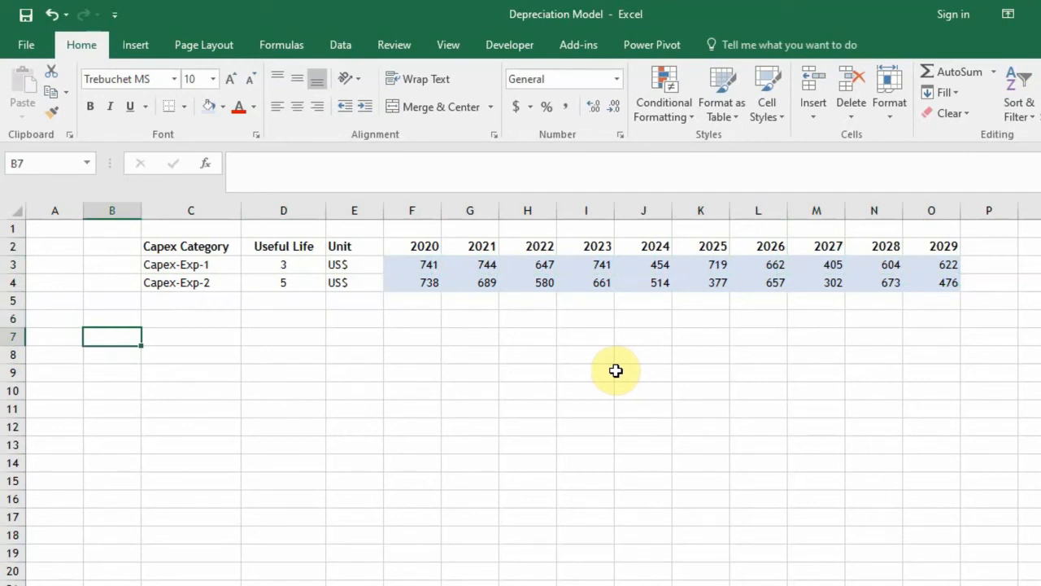
key("Down")
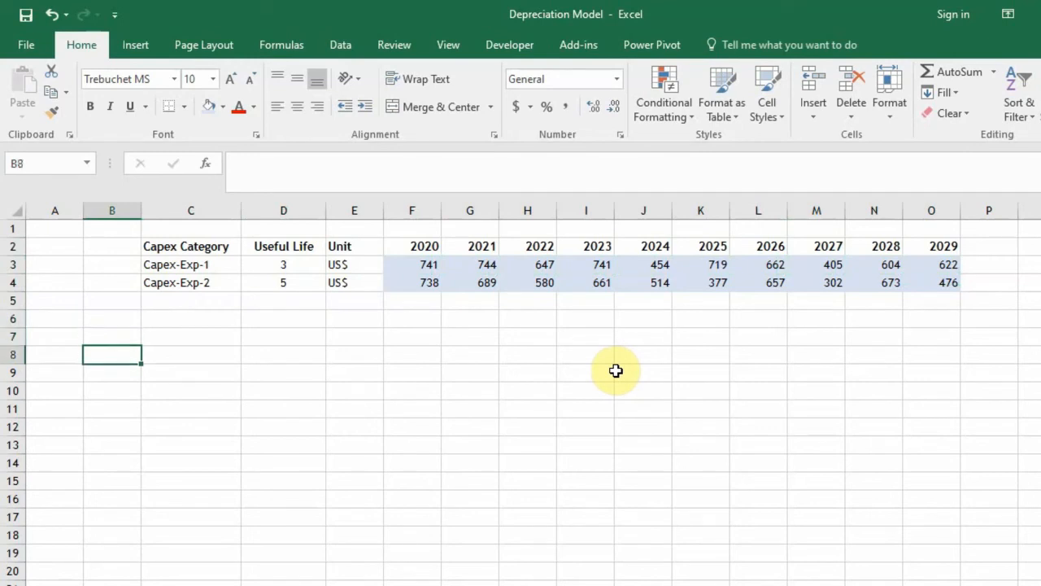
key("Up")
key("Up")
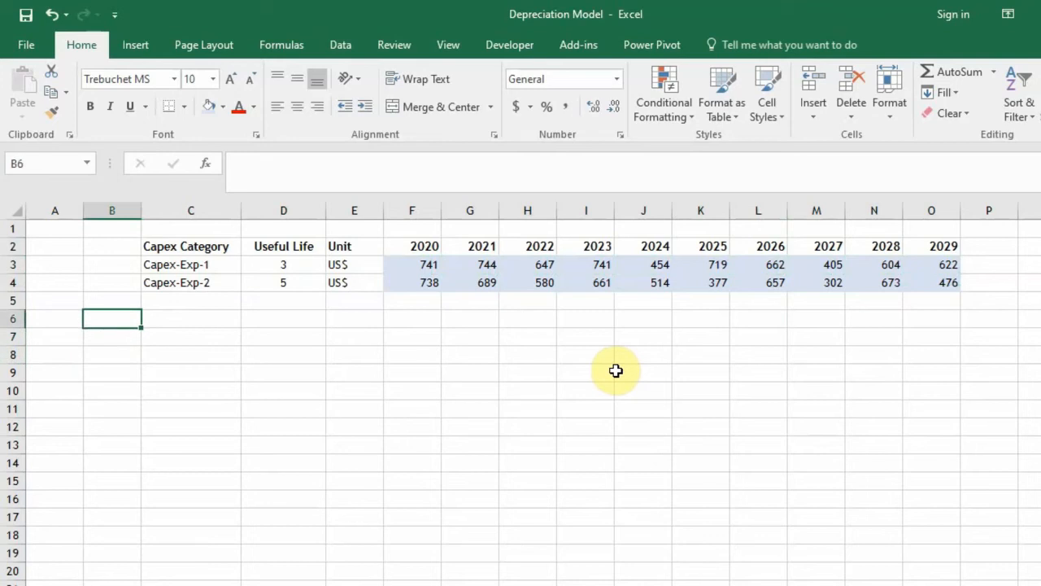
Copy the category label Capex-Exp-1 from C3 into cell B8 below the input table
key("Up")
key("Up")
key("Up")
key("Right")
key("ctrl+c")
key("Down")
key("Down")
key("Down")
key("Down")
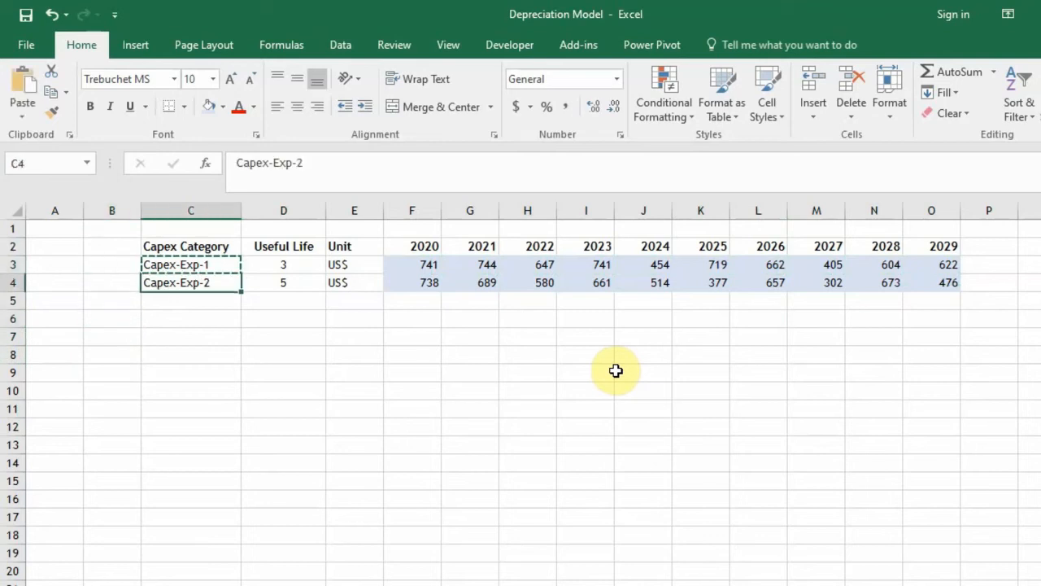
key("Down")
key("Left")
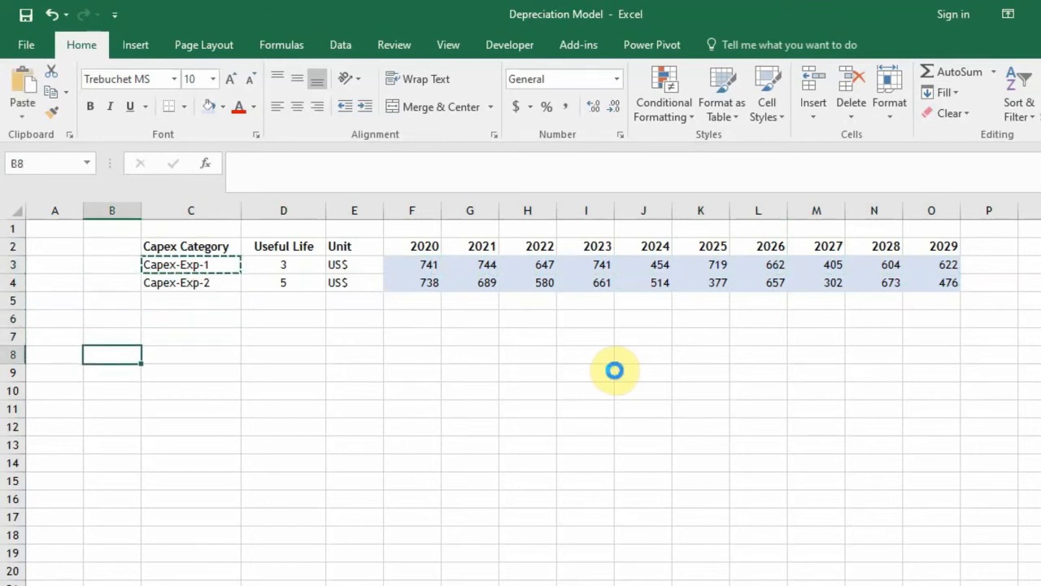
key("ctrl+v")
key("ctrl")
key("Escape")
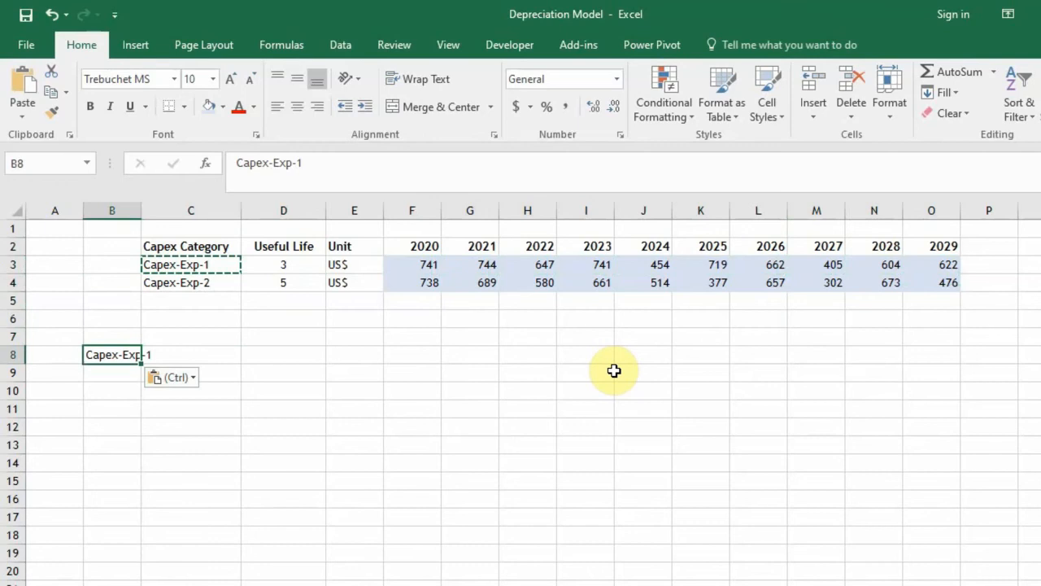
key("Down")
key("Down")
key("Up")
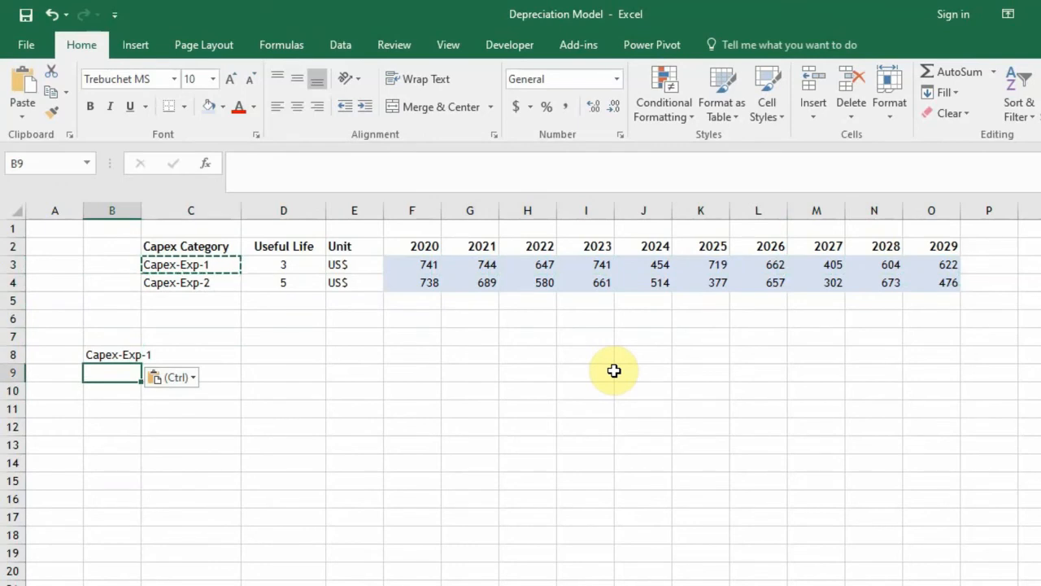
key("Right")
key("Right")
key("Right")
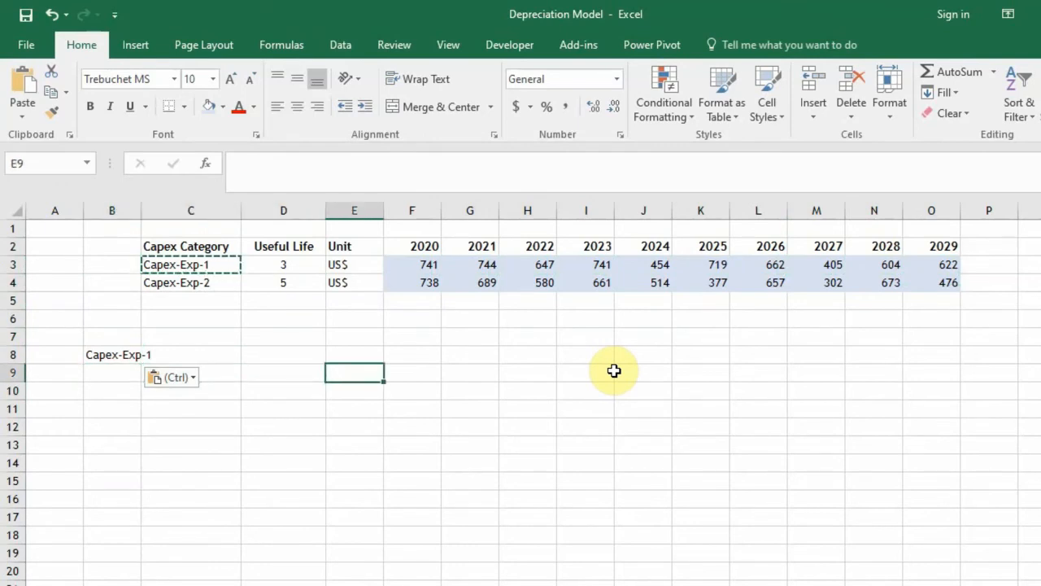
key("Left")
key("Left")
key("Left")
key("Left")
key("Up")
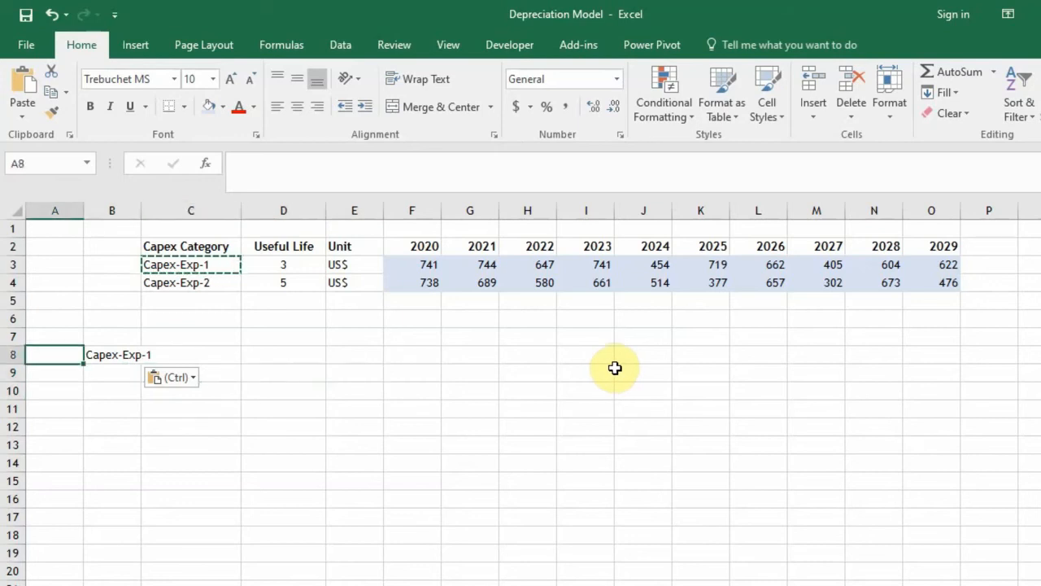
Make the Capex-Exp-1 heading in B8 bold
key("Right")
key("ctrl+b")
key("Right")
key("Down")
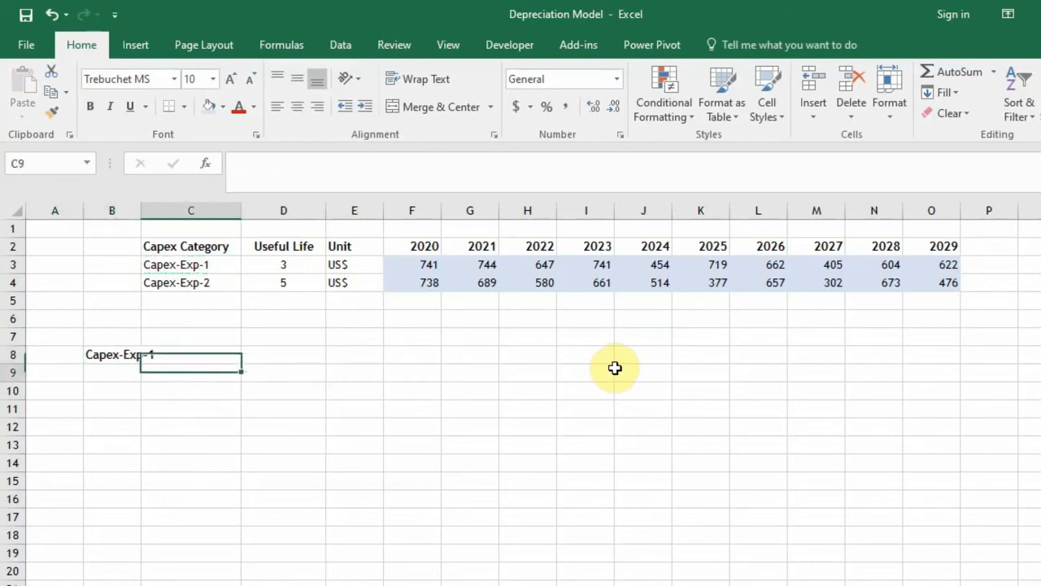
key("Left")
key("Up")
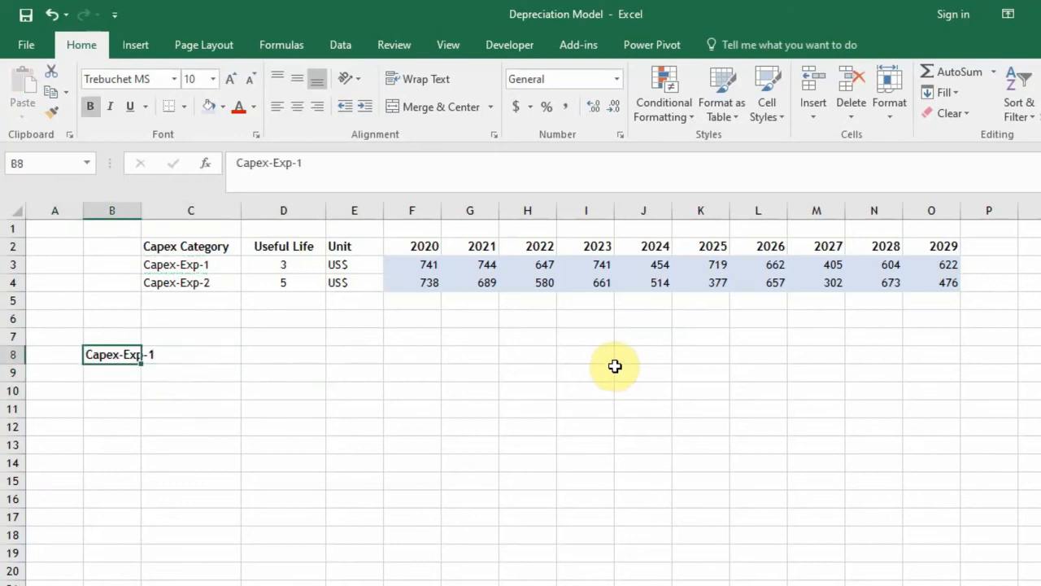
key("shift+Right")
key("shift+Right")
key("shift+Right")
key("shift+Right")
key("shift+Right")
key("shift+Right")
key("shift+Right")
key("shift+Right")
key("shift+Right")
key("shift+Right")
key("Right")
key("Right")
key("Right")
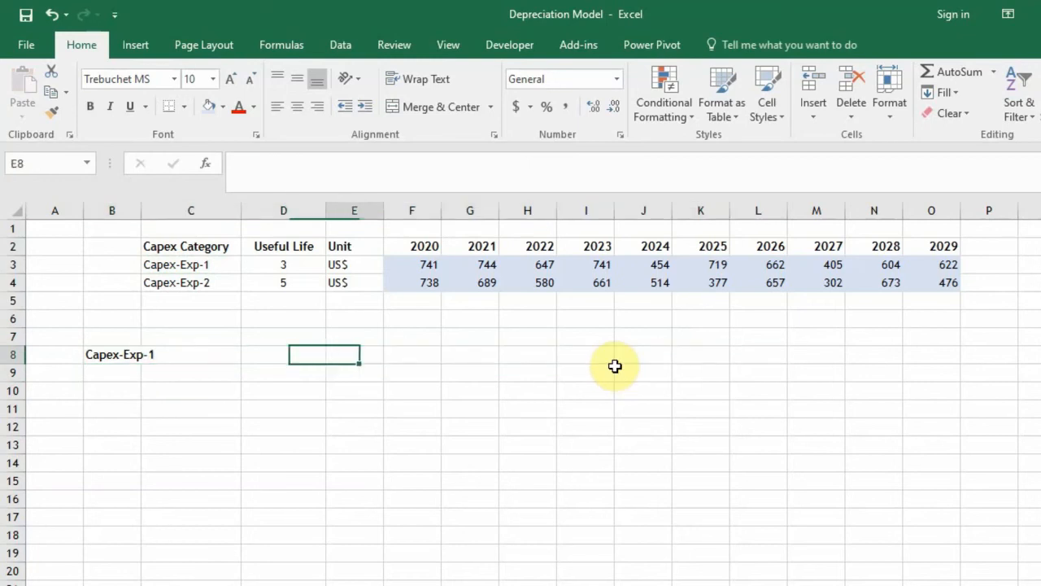
key("Left")
key("Left")
key("Left")
key("Left")
key("Right")
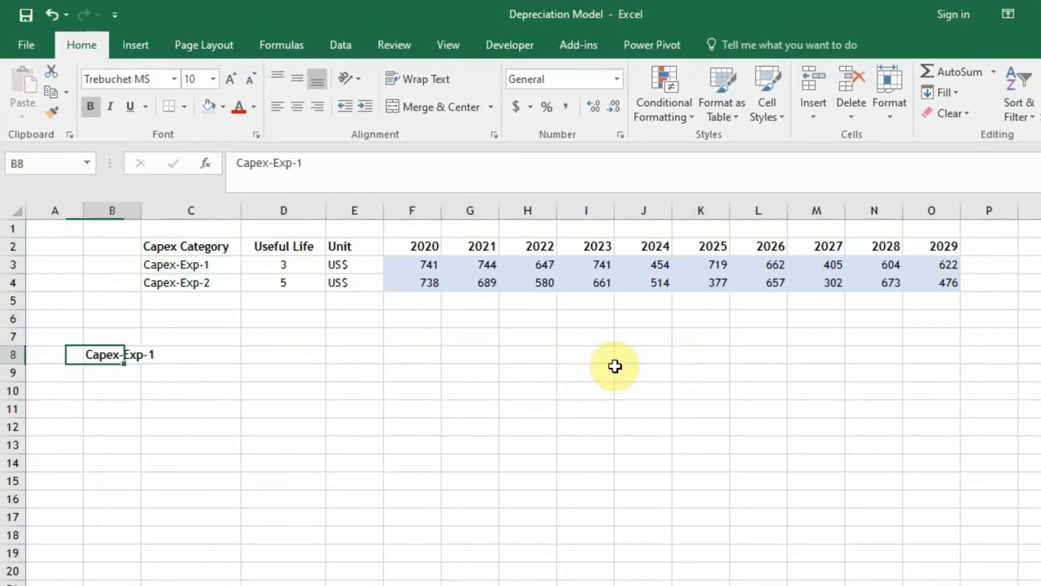
Add a thick light-green bottom border to the Capex-Exp-1 heading row across B8:O8
key("shift+Right")
key("shift+Right")
key("shift+Right")
key("shift+Right")
key("shift+Right")
key("shift+Right")
key("shift+Right")
key("shift+Right")
key("shift+Right")
key("shift+Right")
key("shift+Right")
key("shift+Right")
key("shift+Right")
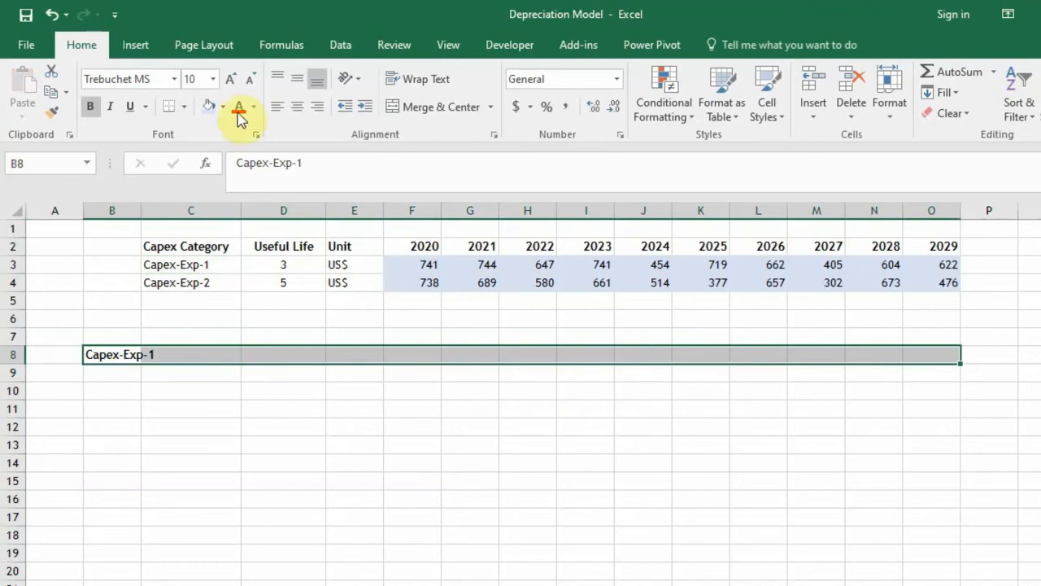
left_click(186, 107)
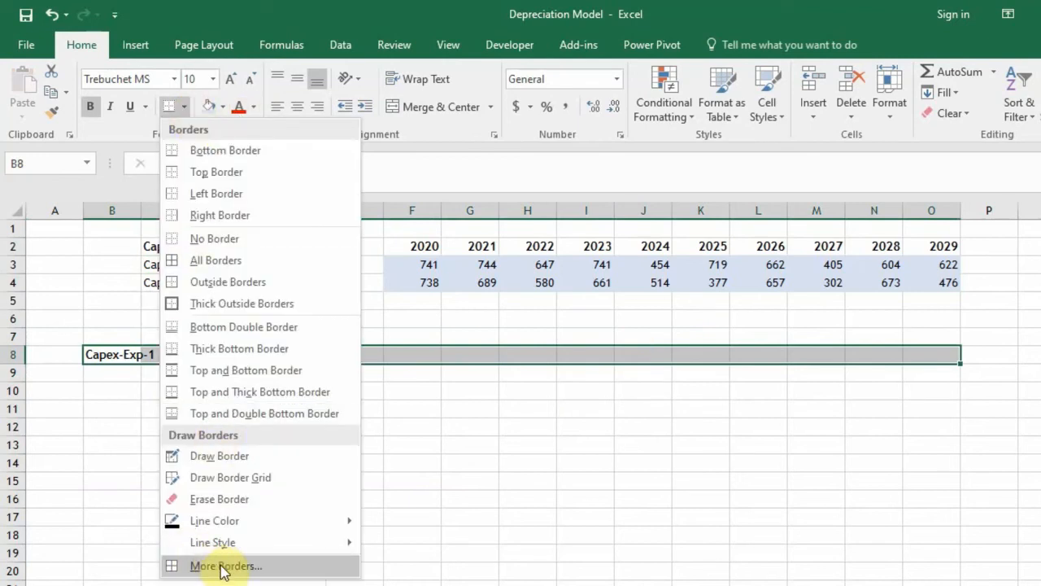
left_click(179, 565)
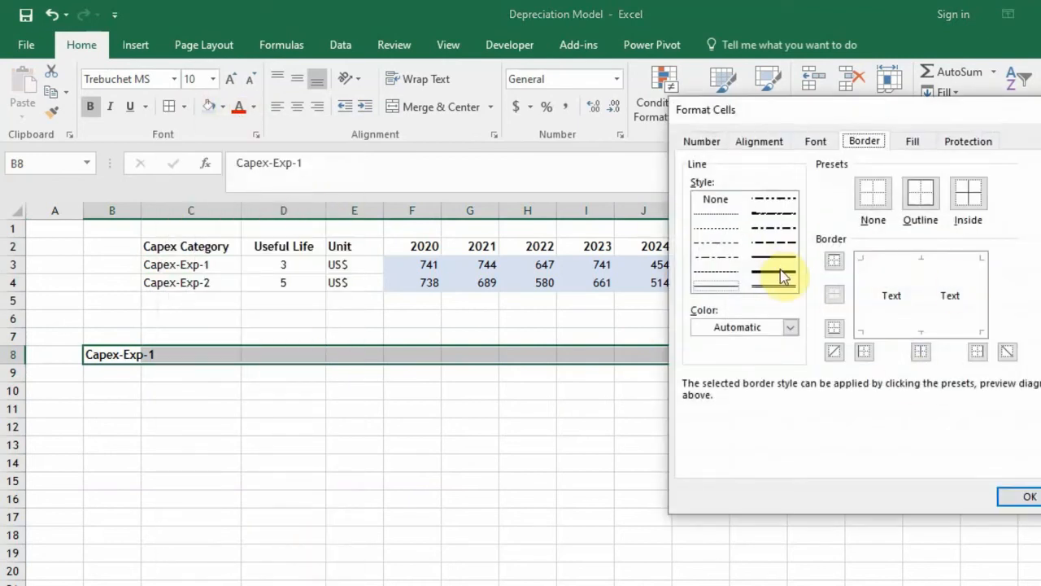
left_click(794, 328)
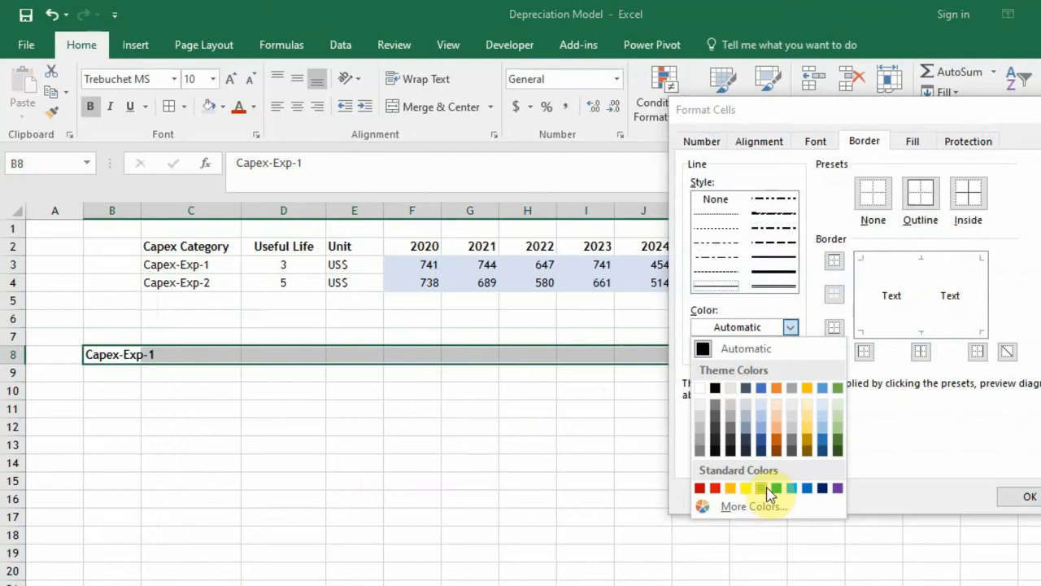
left_click(763, 488)
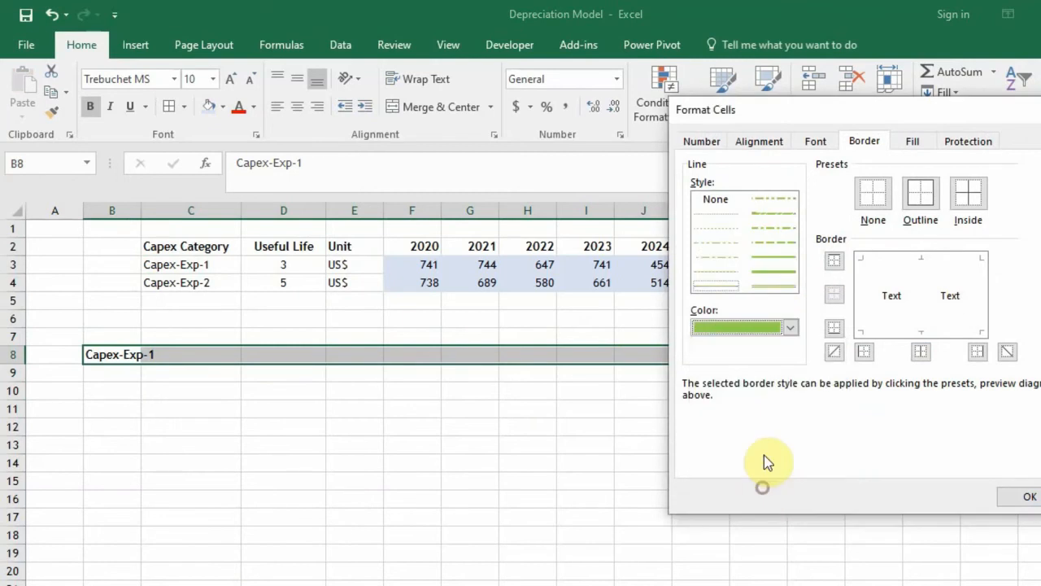
left_click(920, 331)
left_click(1031, 500)
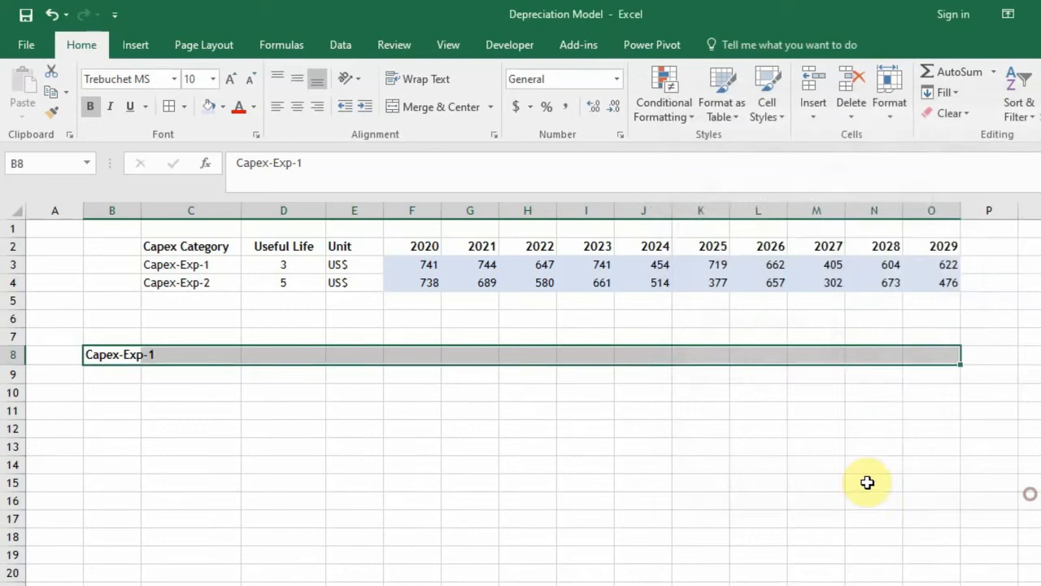
left_click(520, 446)
left_click(281, 447)
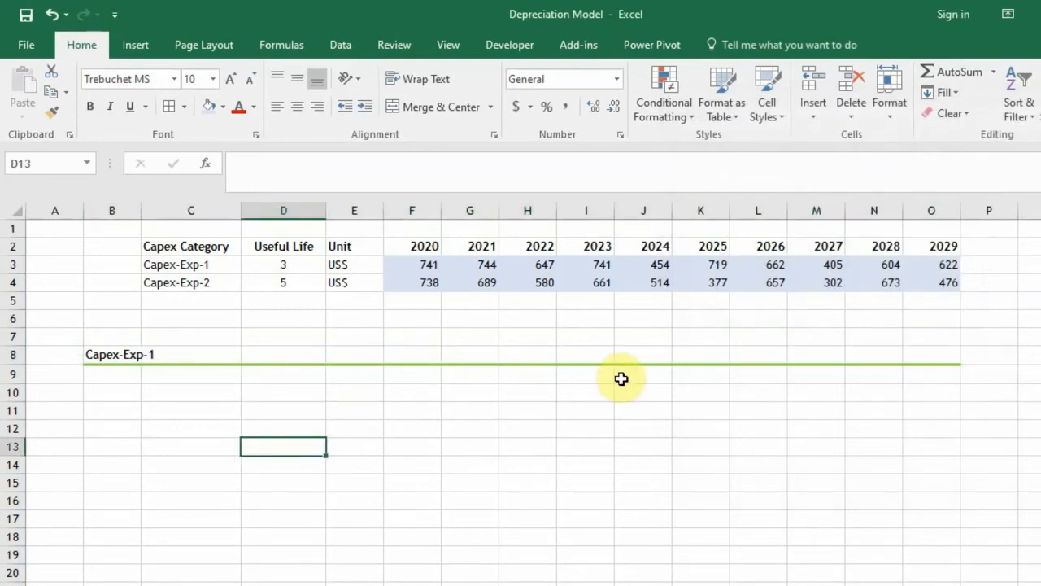
Enter the column headings Years, Spend and Useful Life in B10:D10 below the Capex-Exp-1 heading
left_click(132, 391)
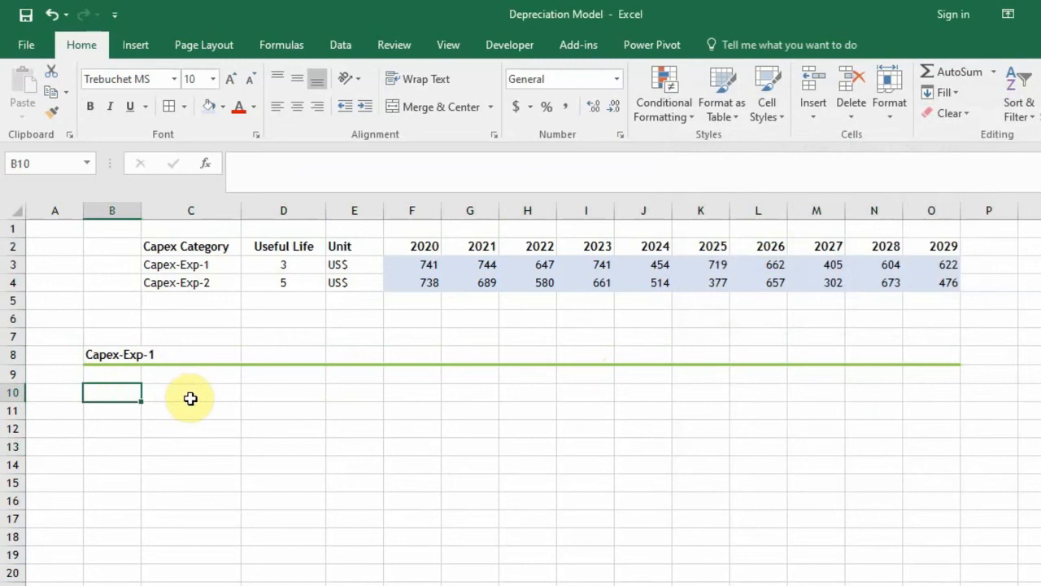
type("Year")
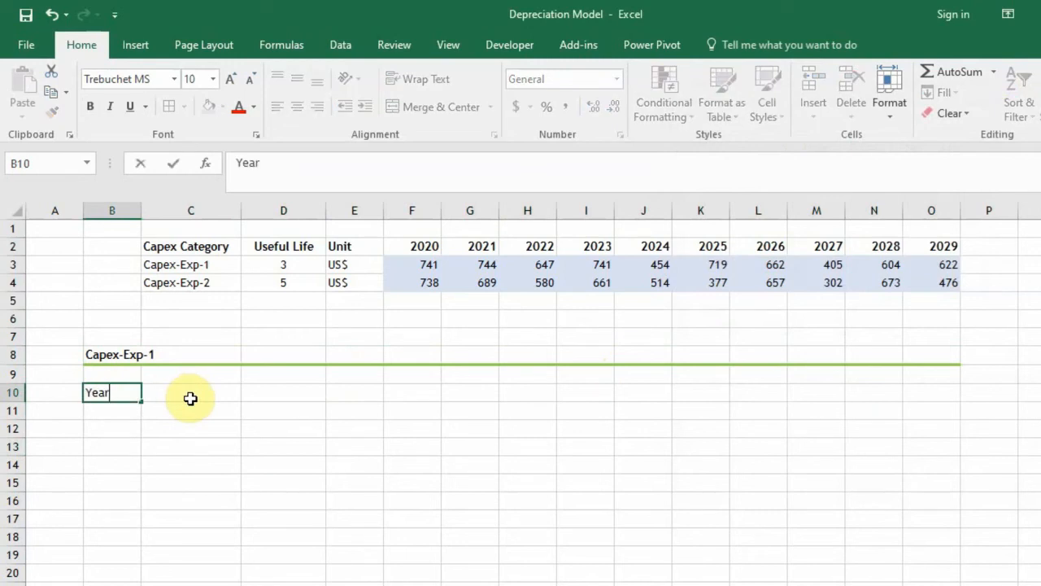
type("s")
left_click(191, 399)
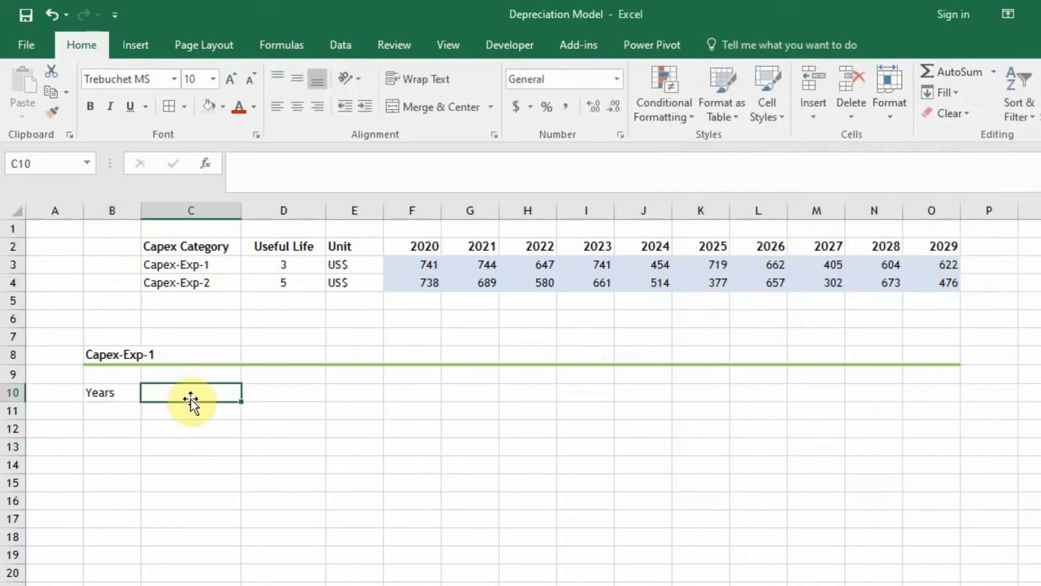
type("Spend")
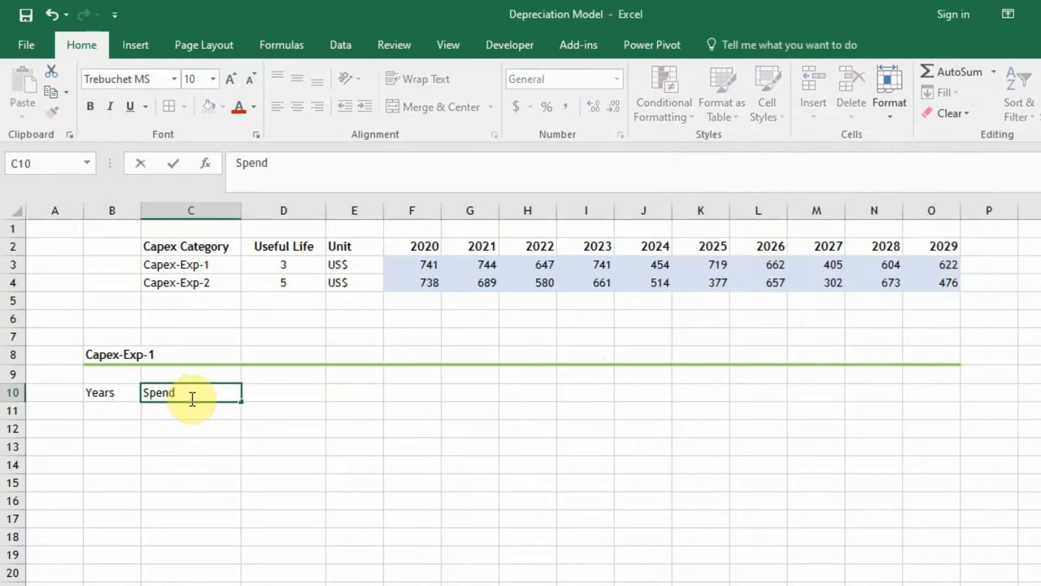
key("Tab")
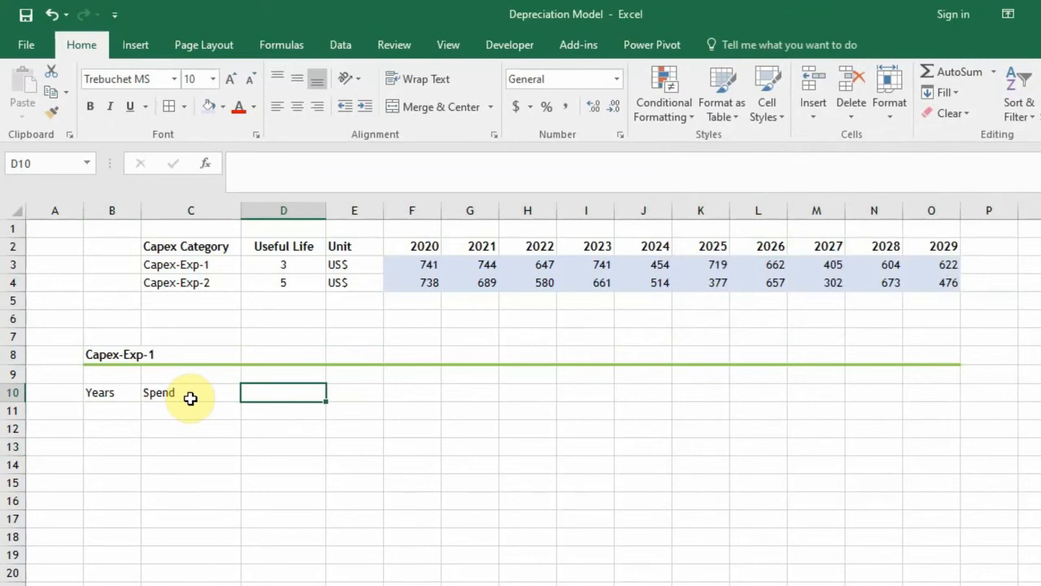
type("Useful")
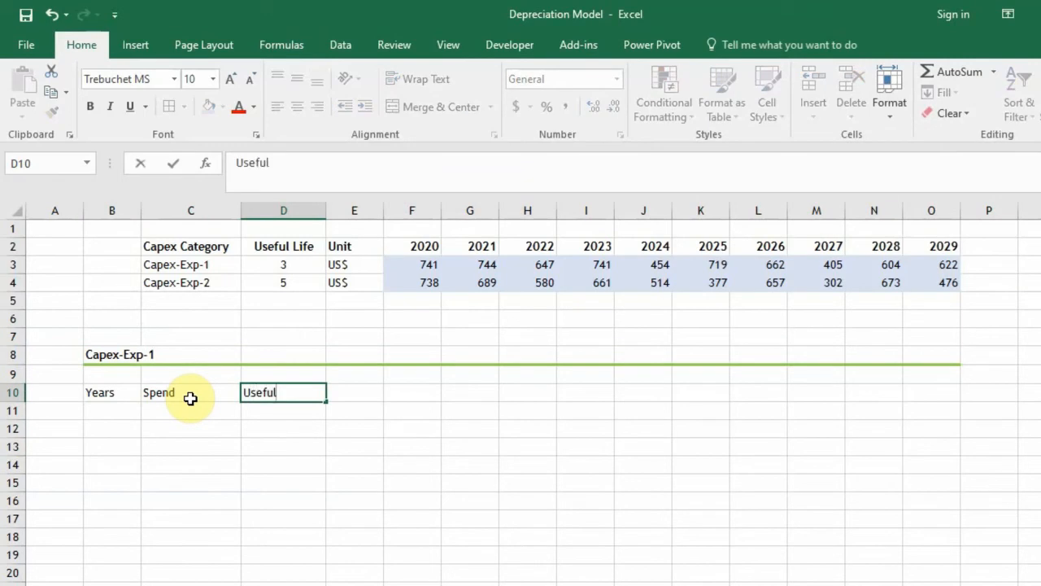
type(" Life")
key("Return")
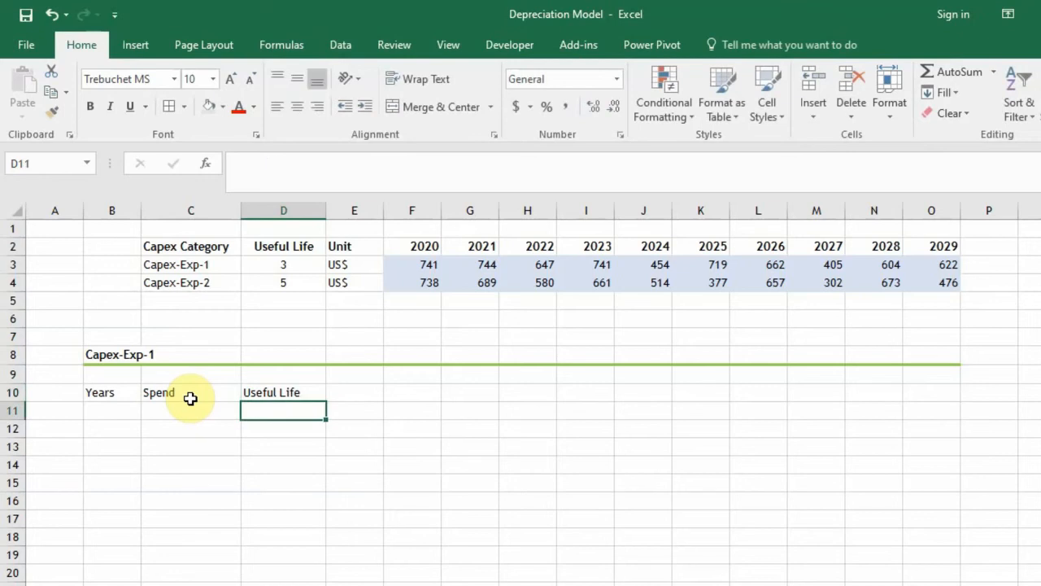
key("Up")
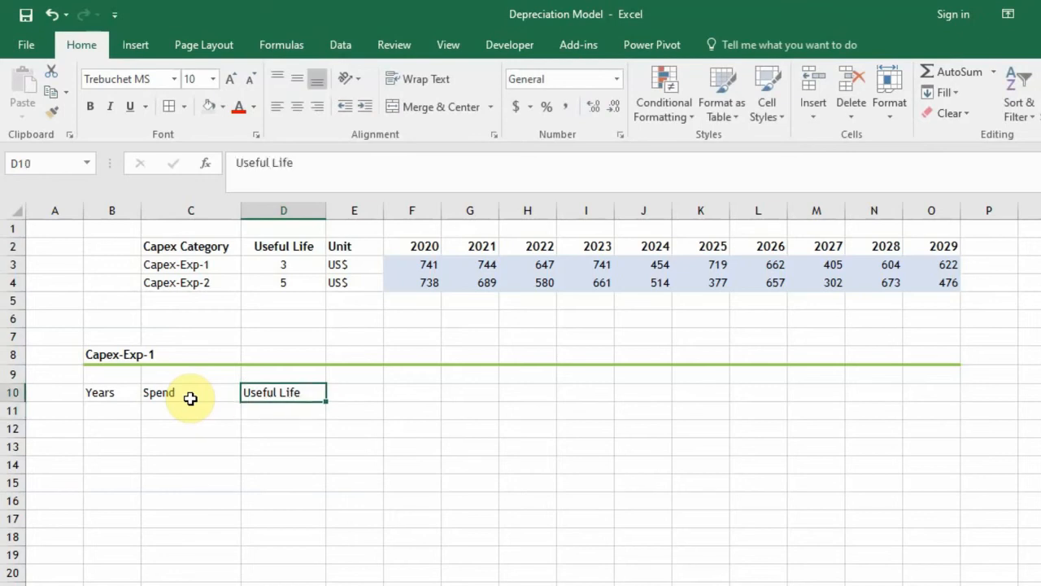
key("Right")
key("Up")
key("Up")
key("Up")
key("Up")
key("Up")
key("Up")
key("Up")
key("Up")
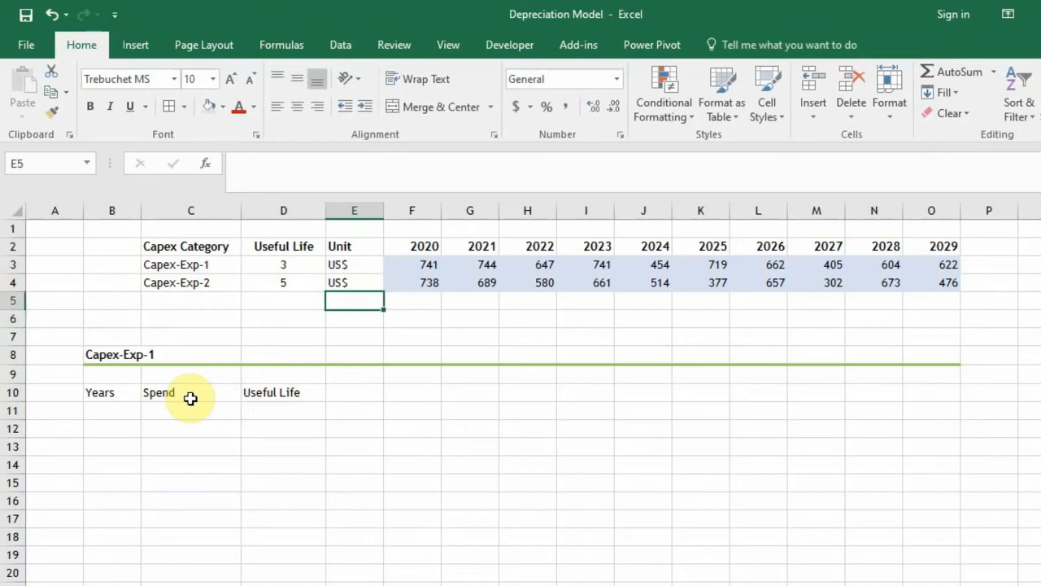
key("ctrl+c")
key("Down")
key("Down")
key("Down")
key("Down")
key("Down")
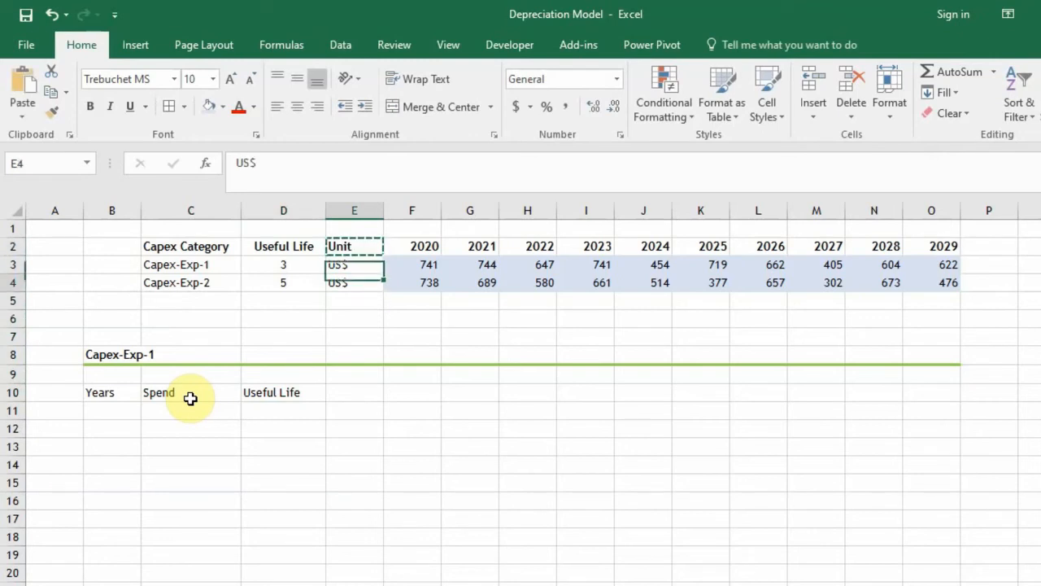
key("Down")
key("Down")
key("Down")
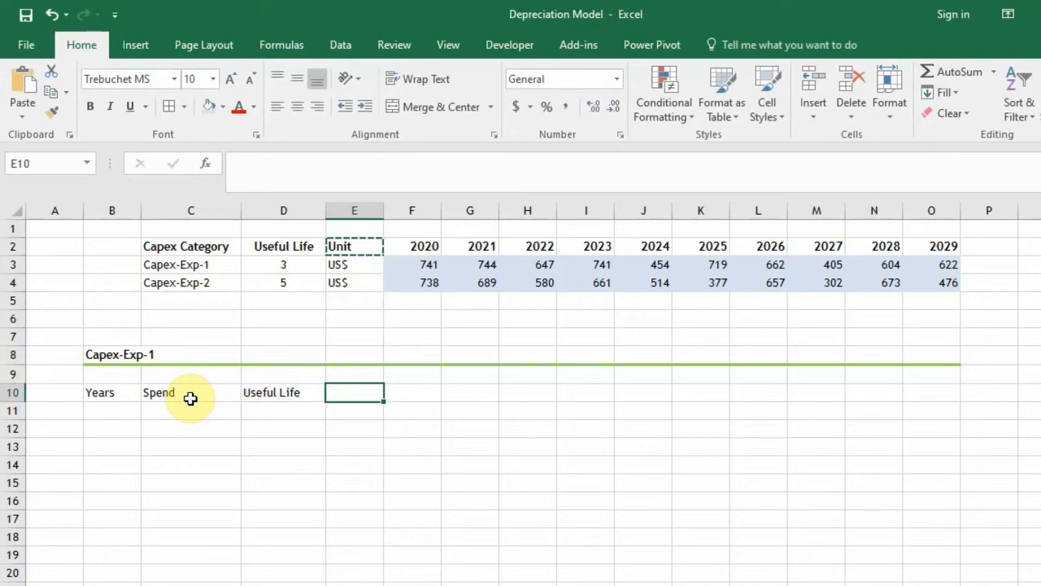
Enter the heading Annual Dep in E10 and widen column E slightly to fit it
type("An")
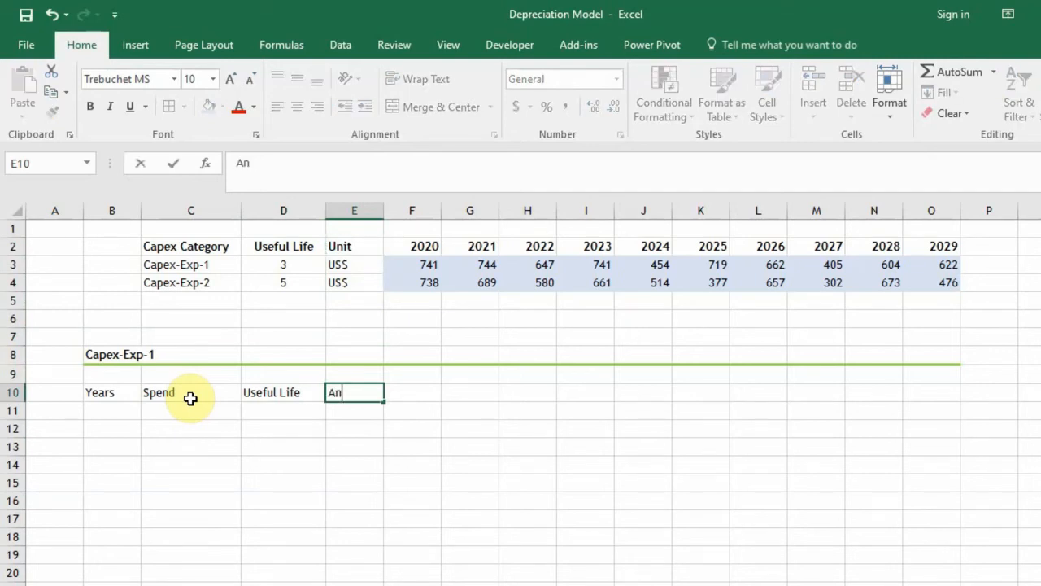
type("nual De")
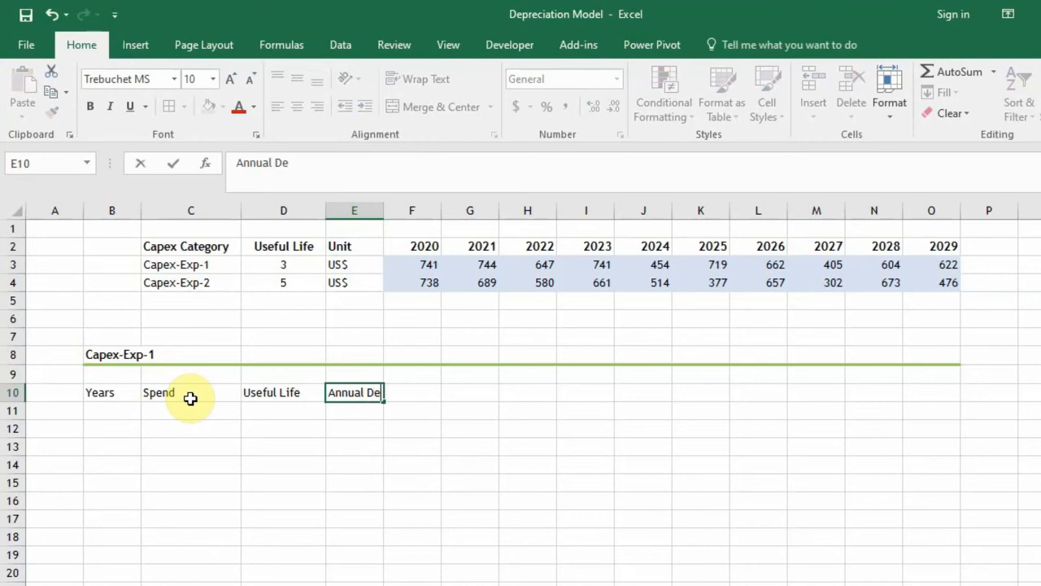
type("p")
key("Return")
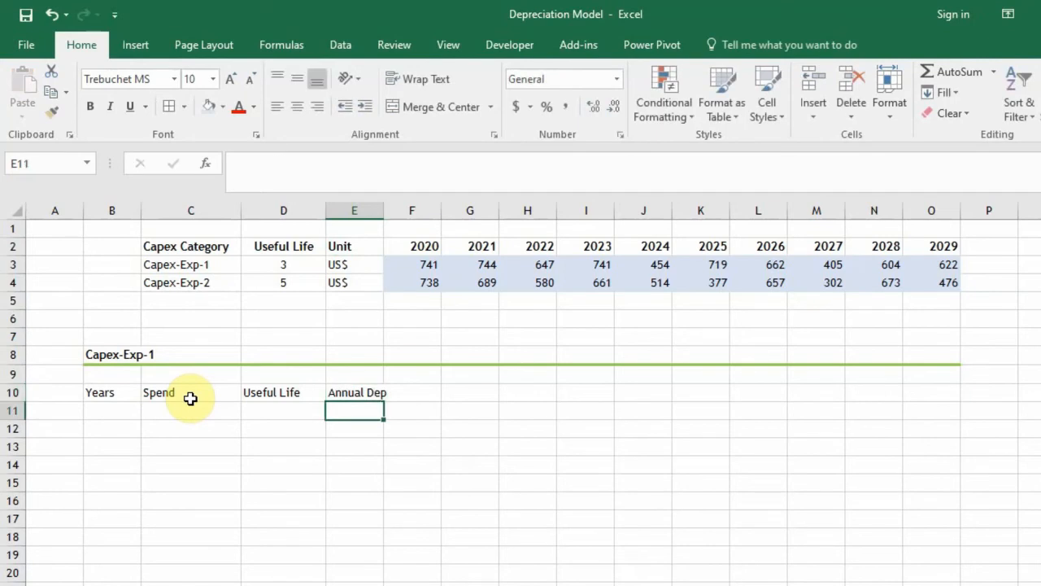
left_click_drag(388, 211, 399, 213)
left_click(233, 389)
left_click(222, 410)
left_click(282, 329)
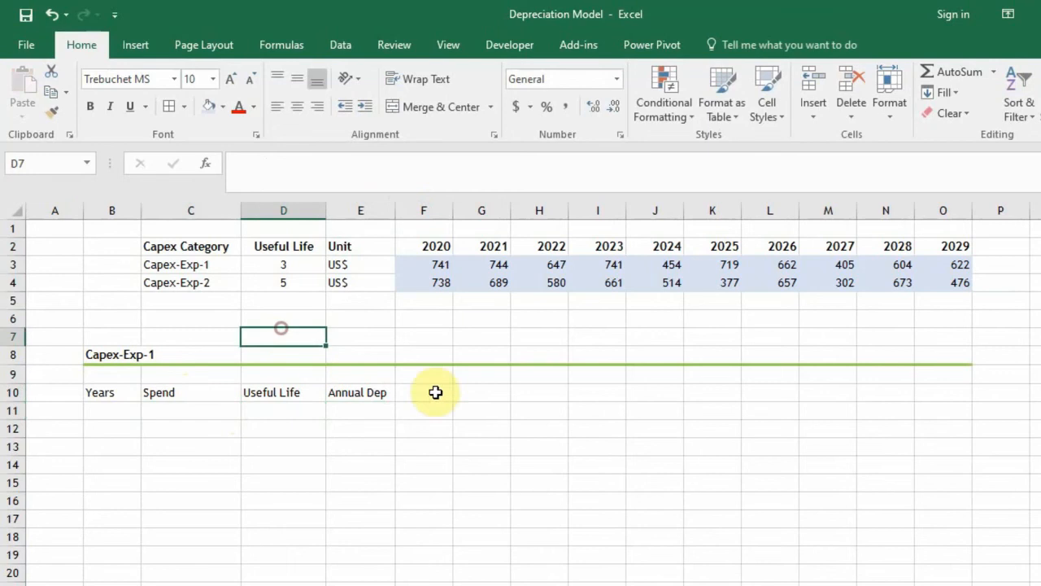
Hide the worksheet gridlines
left_click(407, 281)
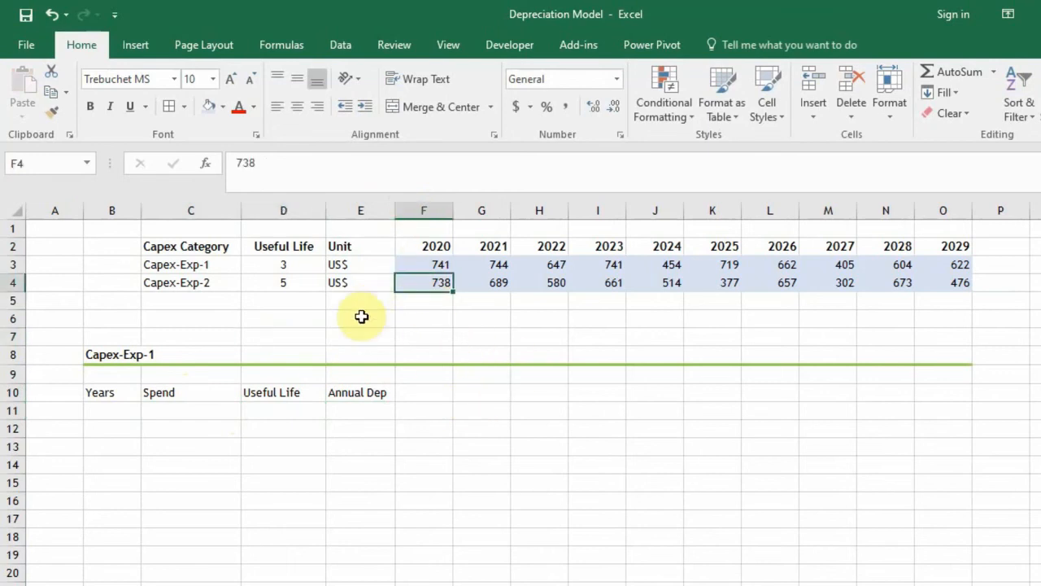
left_click(447, 45)
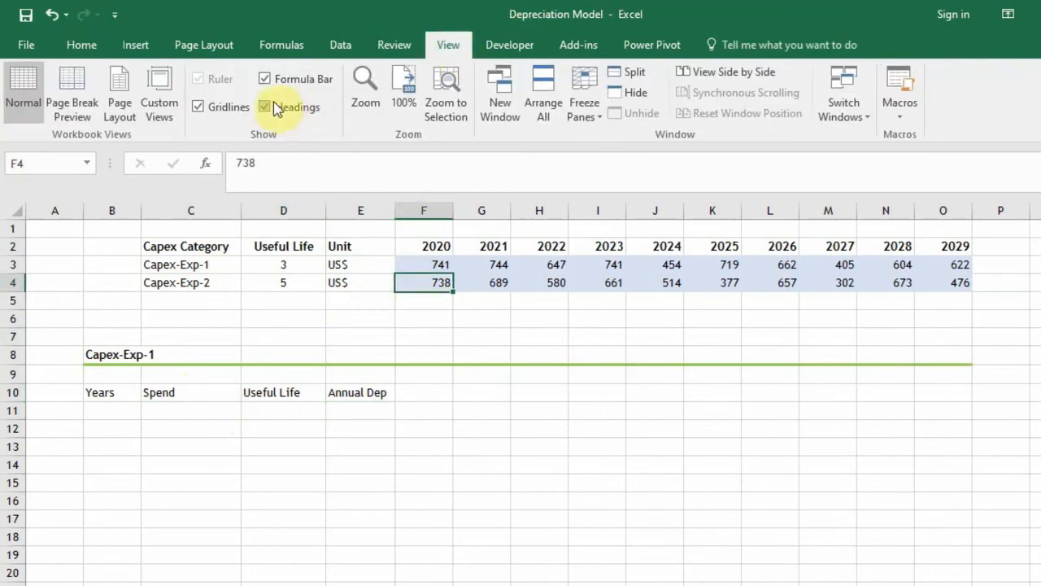
left_click(198, 107)
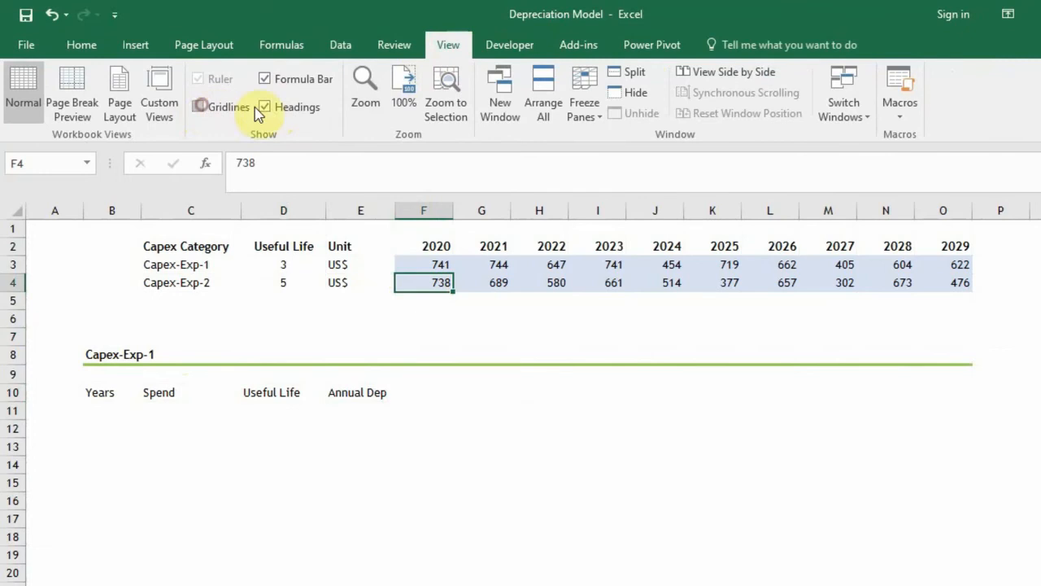
Make the headings Years through Annual Dep in B10:E10 bold
left_click(130, 379)
left_click(104, 394)
key("shift+Right")
key("shift+Right")
key("shift+Right")
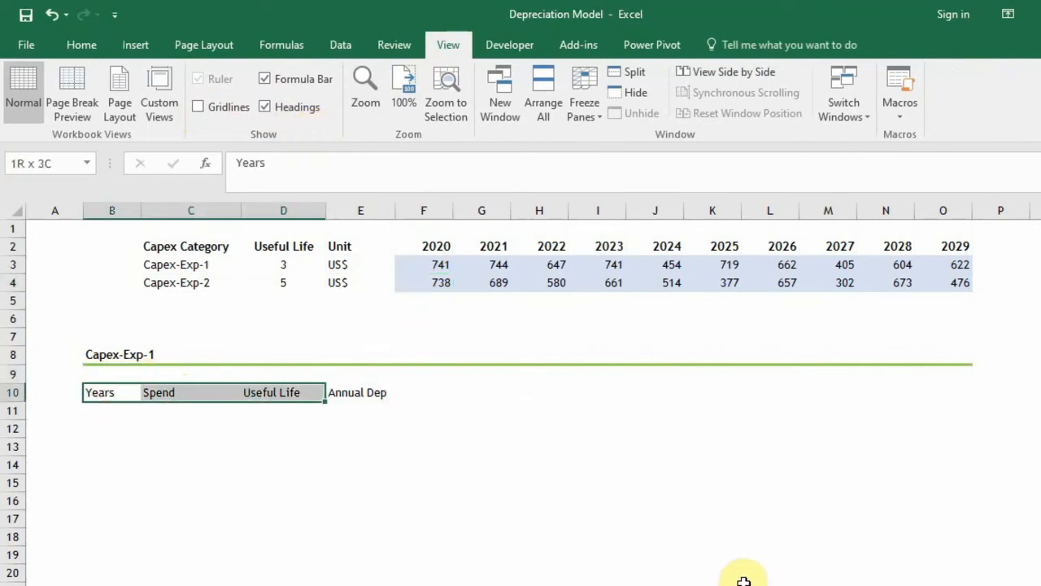
key("ctrl+b")
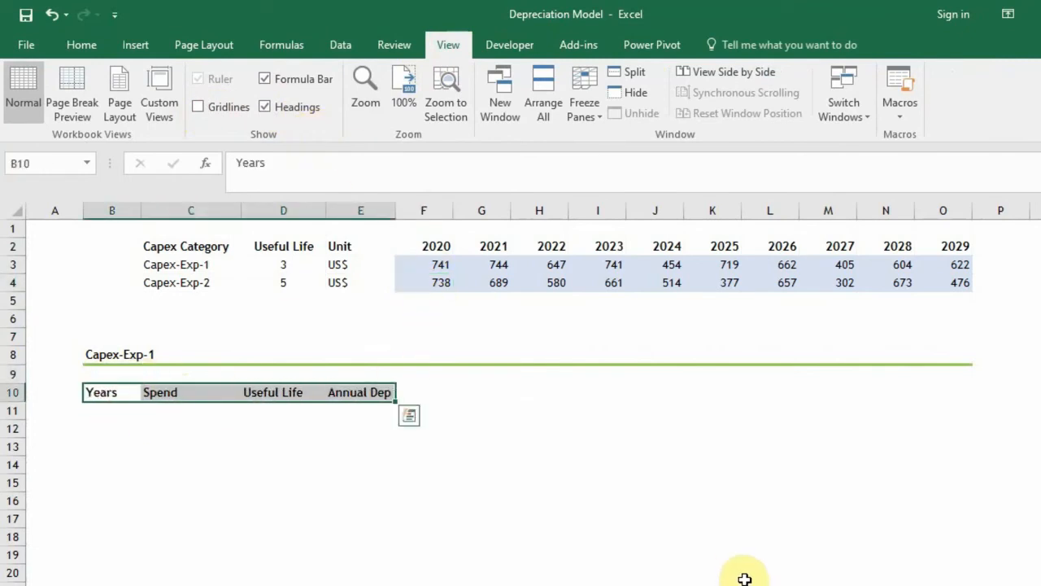
key("Down")
key("Right")
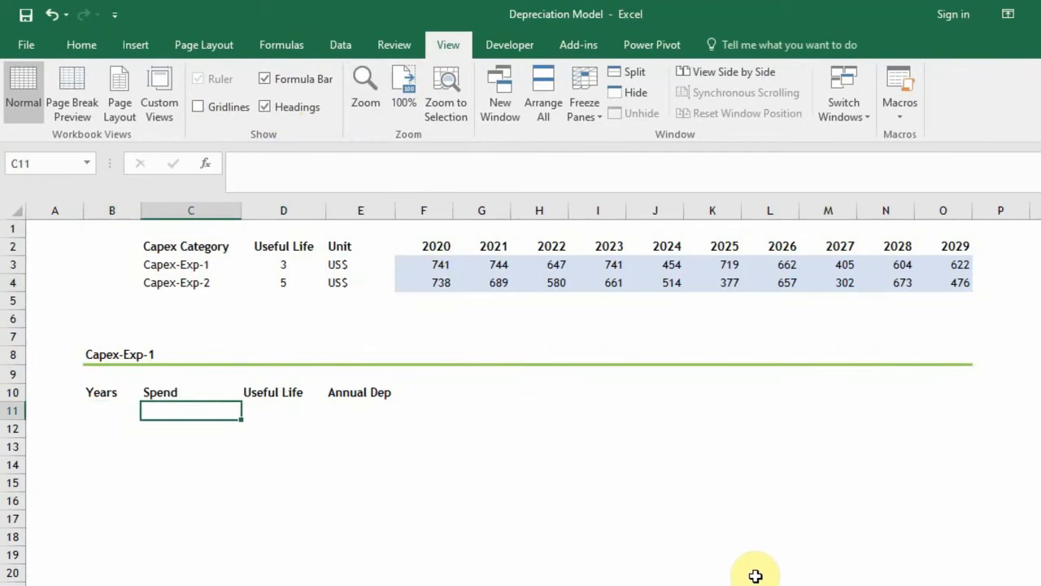
Review the 2020–2029 year headings in F2:O2 and the cells under Years starting at B11
key("Left")
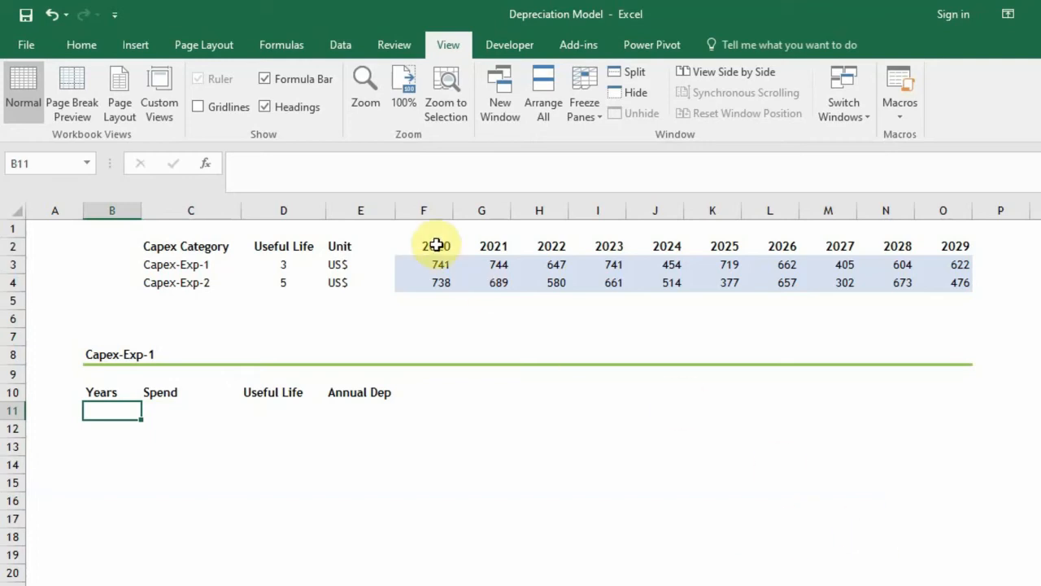
left_click_drag(432, 241, 956, 245)
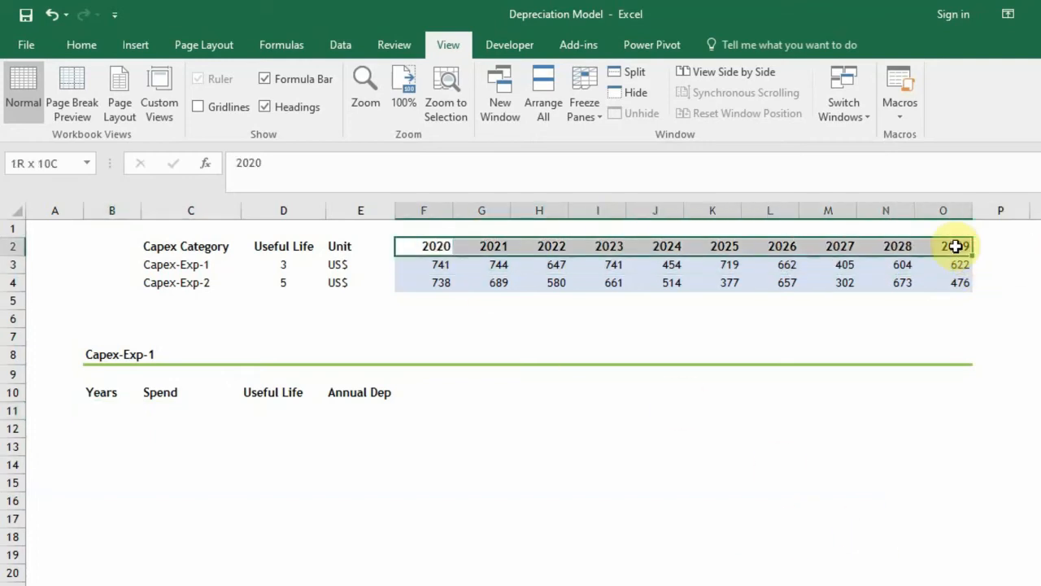
left_click_drag(100, 395, 105, 469)
left_click(105, 412)
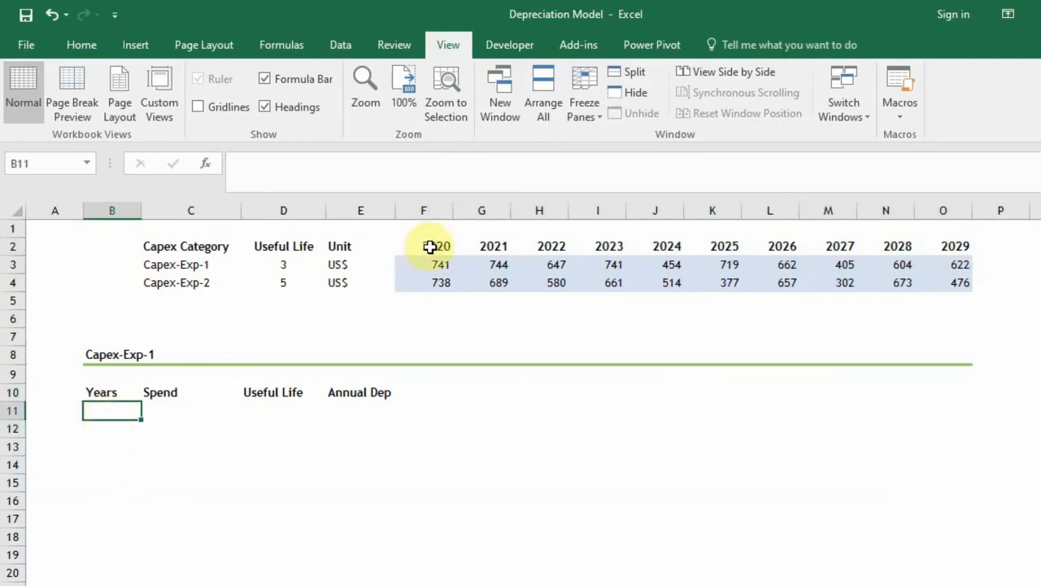
Copy the year headings in F2:O2 and paste them transposed under Years starting at B11
left_click_drag(432, 245, 943, 246)
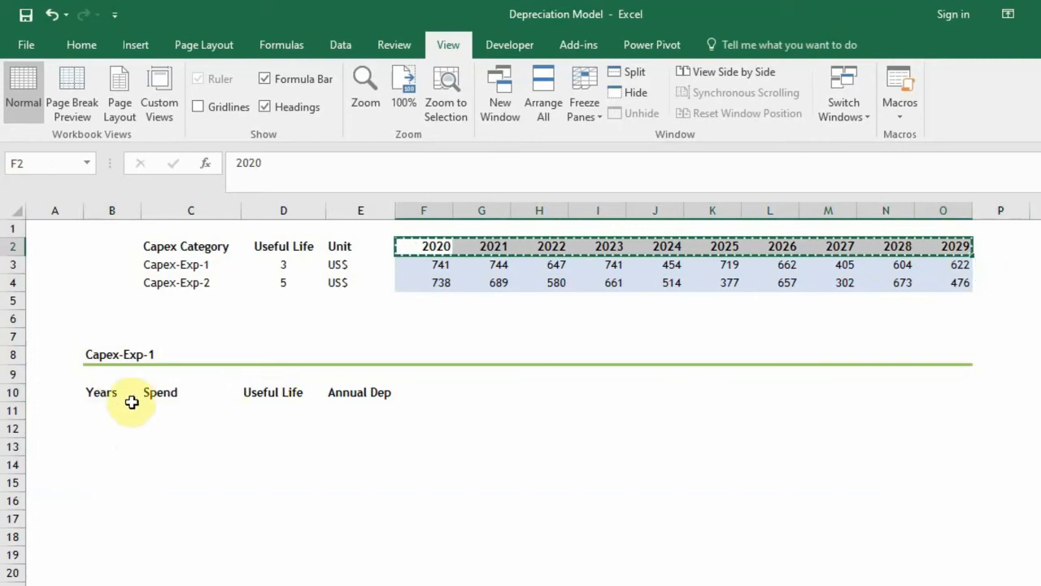
left_click(104, 407)
left_click(64, 49)
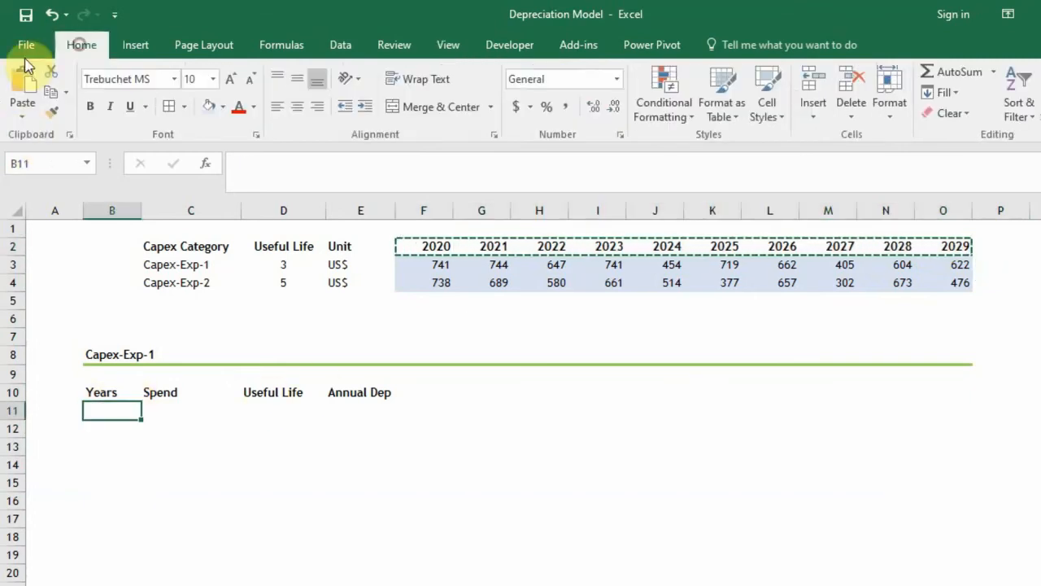
left_click(22, 116)
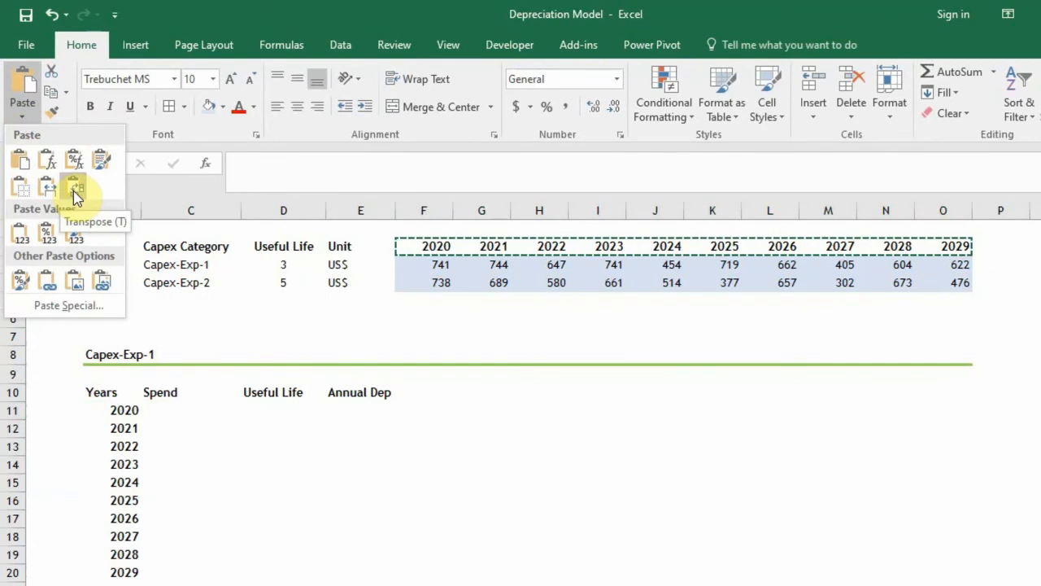
left_click(75, 191)
left_click(130, 500)
left_click(272, 552)
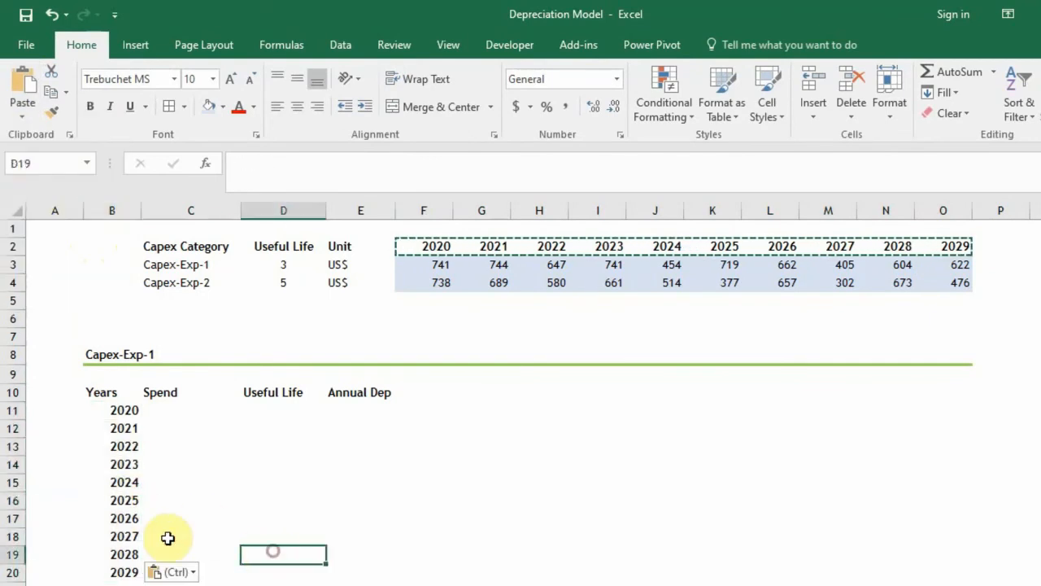
left_click(167, 538)
Examine the contents and formulas of the transposed year cells in B11:B20, including the reference in B13
left_click(121, 461)
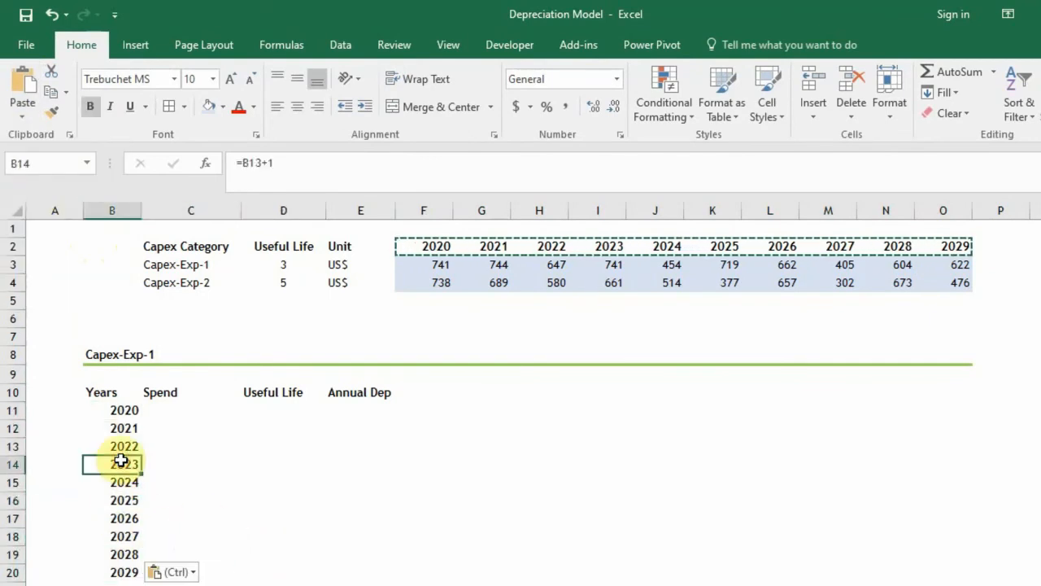
key("Up")
key("Up")
key("Down")
key("Down")
key("Down")
key("Down")
key("Down")
key("Down")
key("Down")
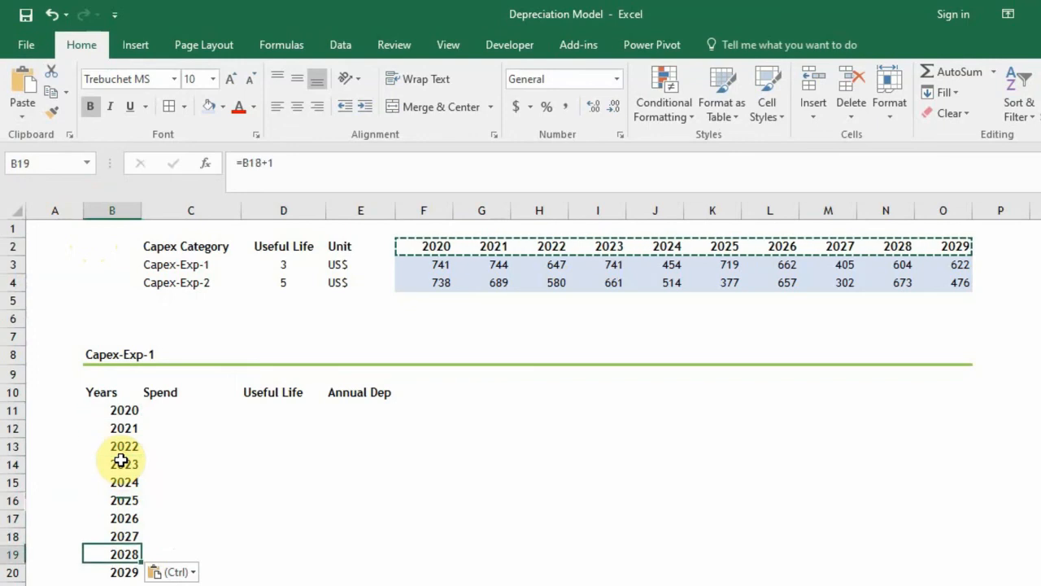
key("Down")
key("Up")
key("Up")
key("Up")
key("Up")
key("Up")
key("Up")
key("Up")
key("Up")
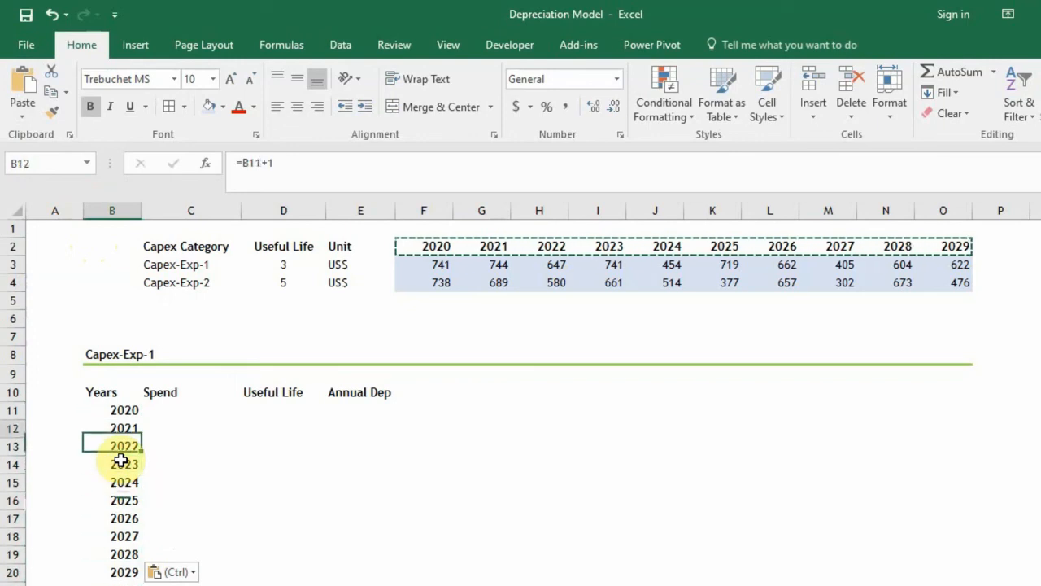
key("Down")
key("Down")
key("Up")
key("Up")
key("Up")
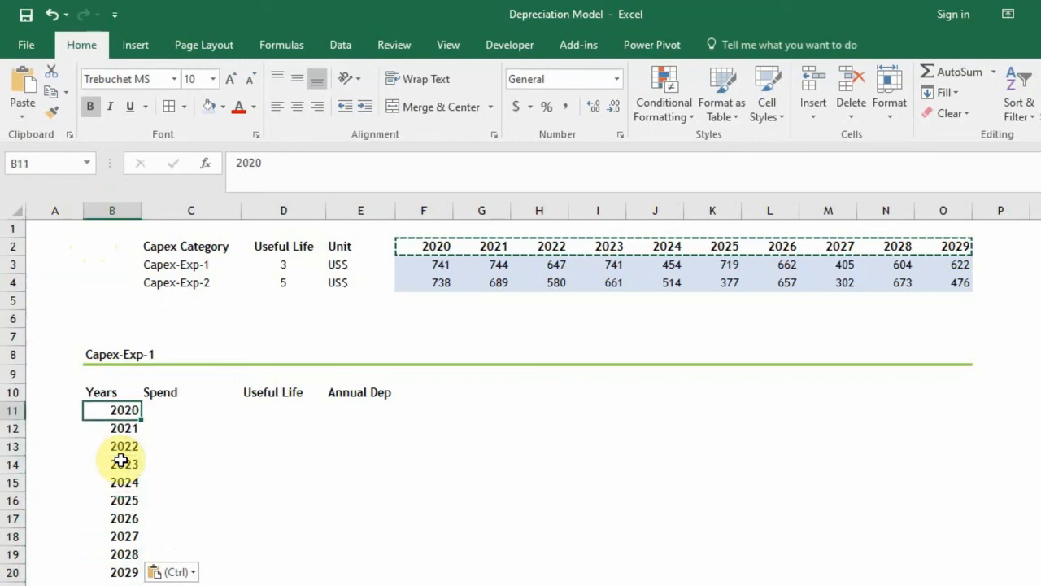
key("Down")
key("Down")
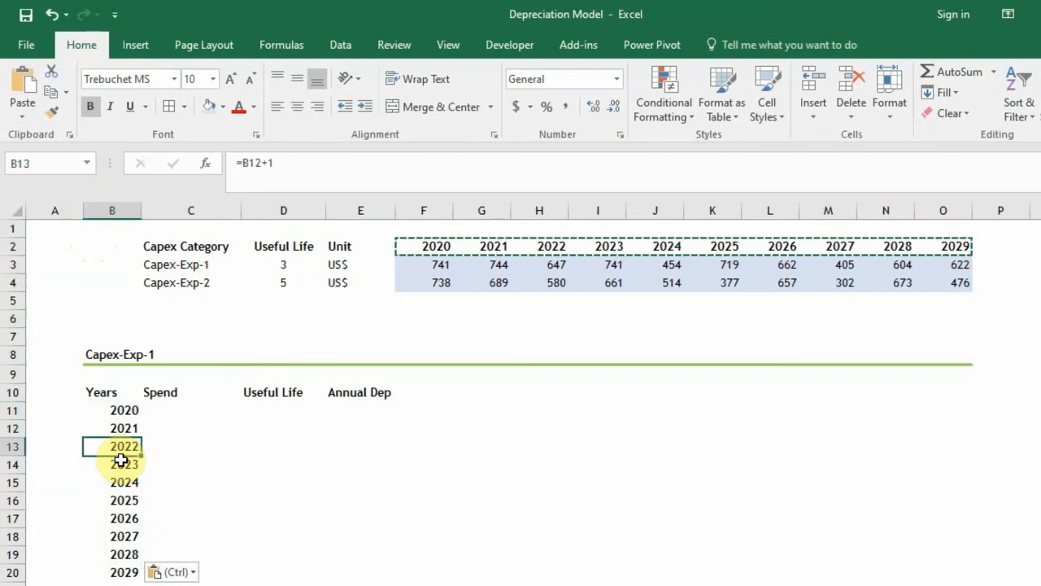
key("F2")
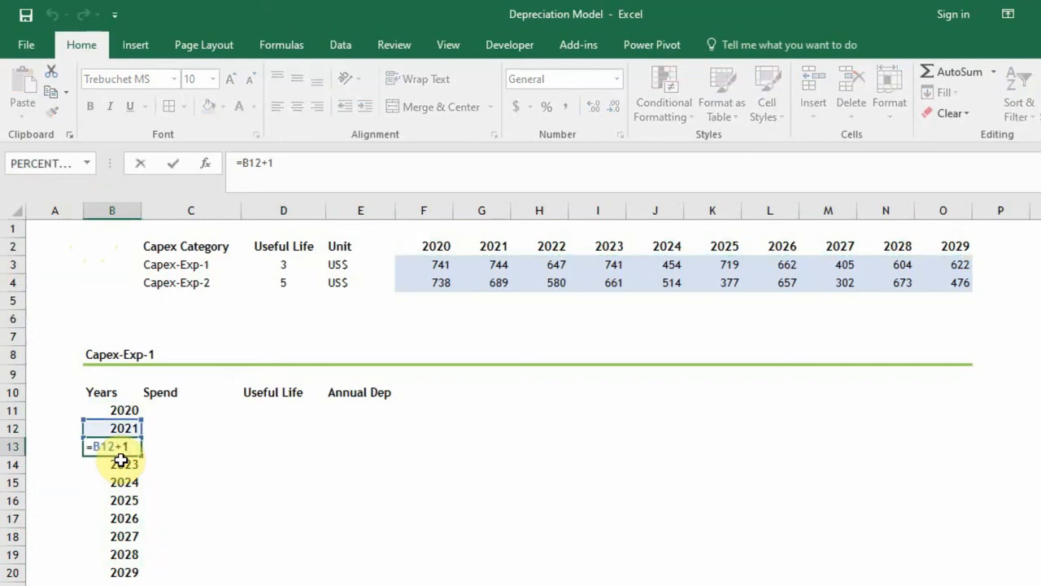
key("ctrl+Return")
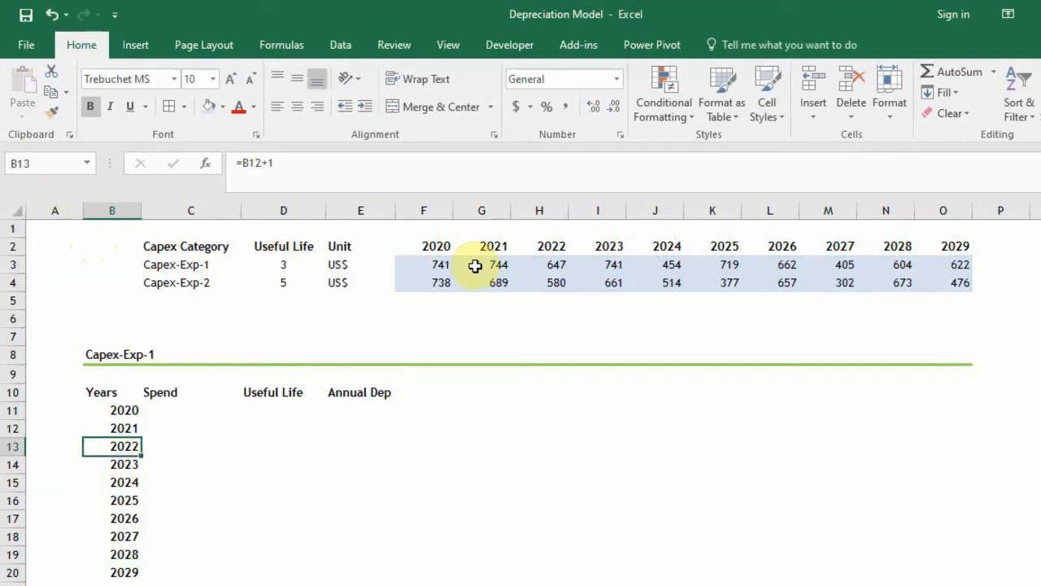
Change the first year heading in F2 to 2021
left_click_drag(440, 246, 634, 248)
left_click(441, 247)
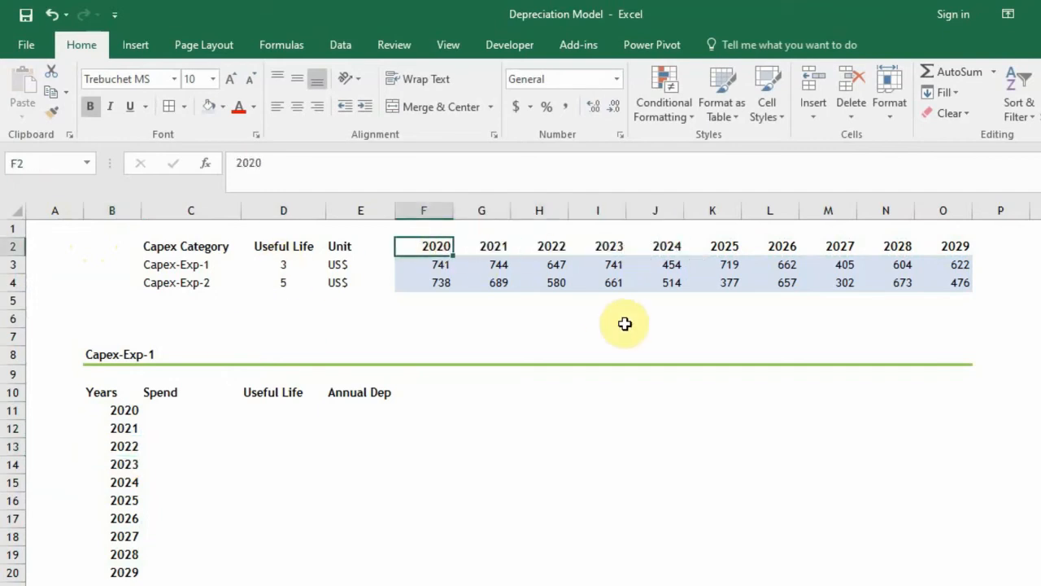
type("20")
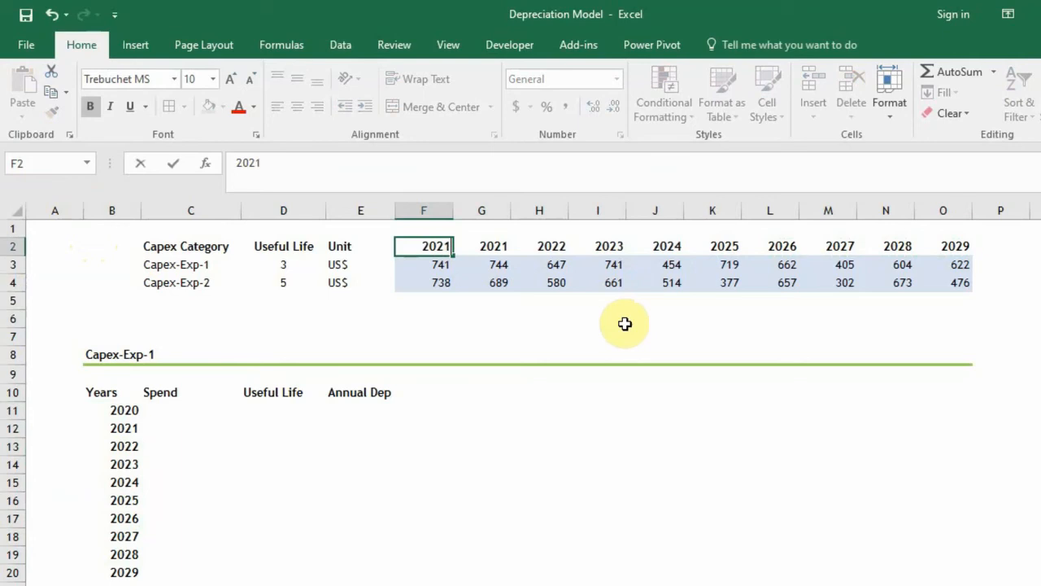
type("21")
key("Return")
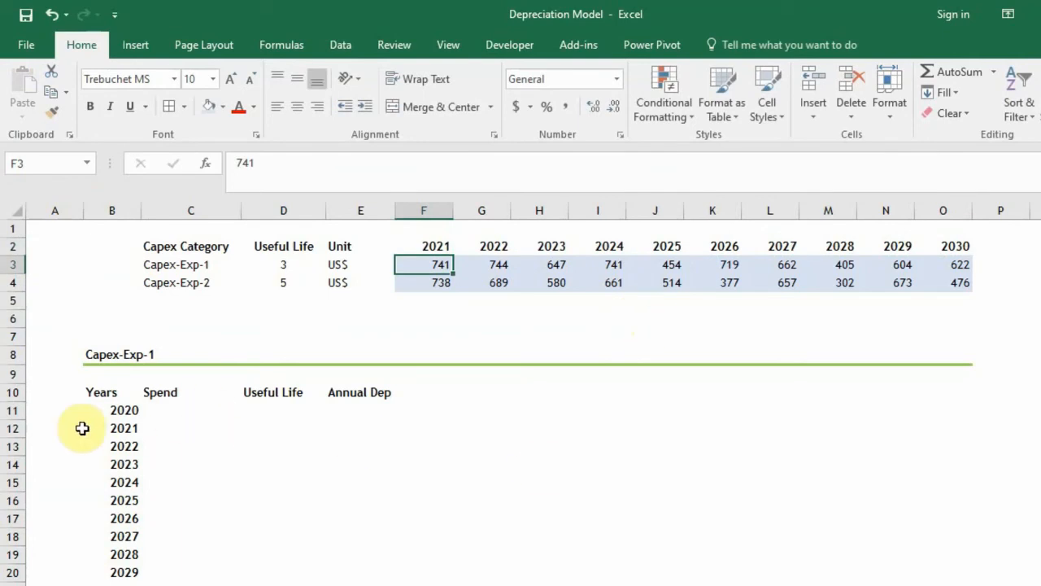
Compare the transposed years in B11:B20 with the year headings in F2:O2
left_click_drag(113, 408, 125, 568)
left_click(117, 462)
left_click(123, 537)
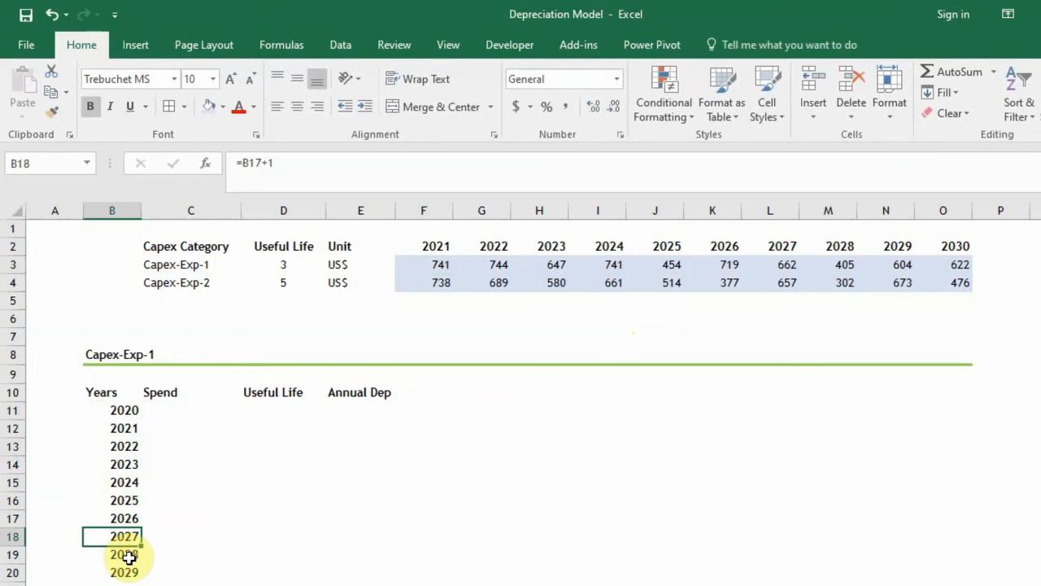
left_click_drag(432, 244, 956, 245)
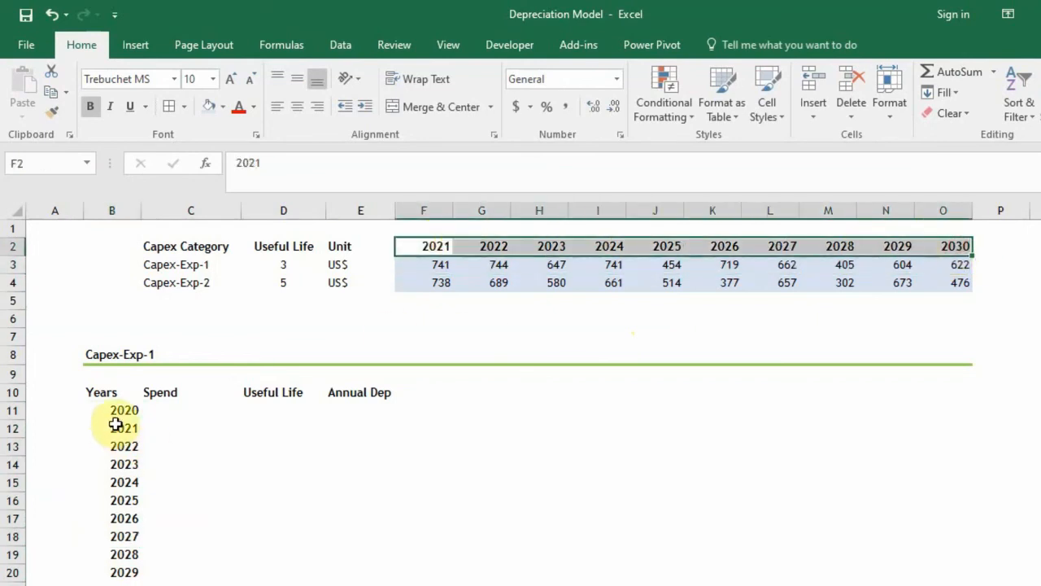
left_click_drag(122, 410, 124, 575)
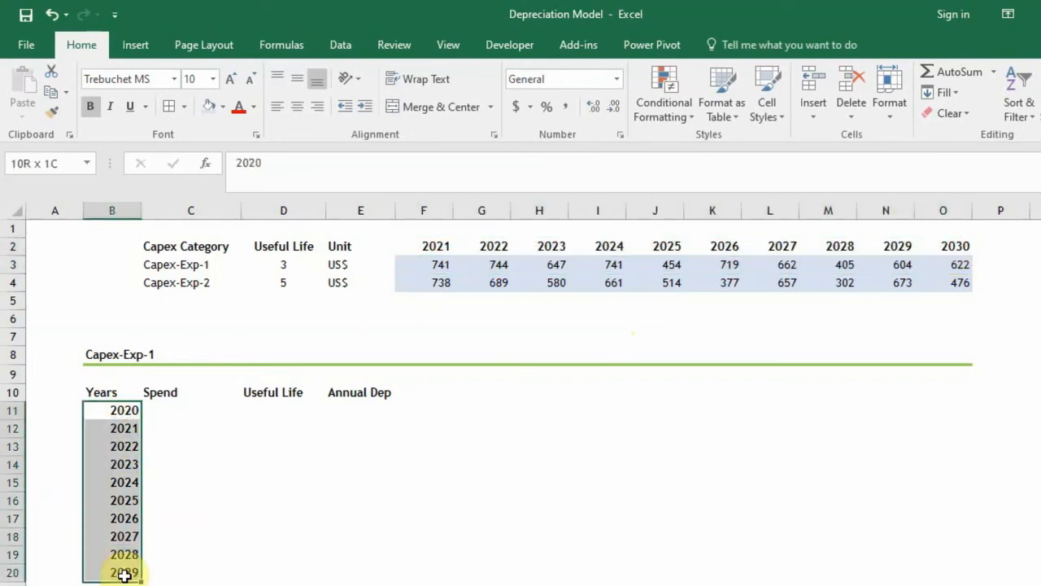
Set the first year heading in F2 back to 2020
left_click(432, 242)
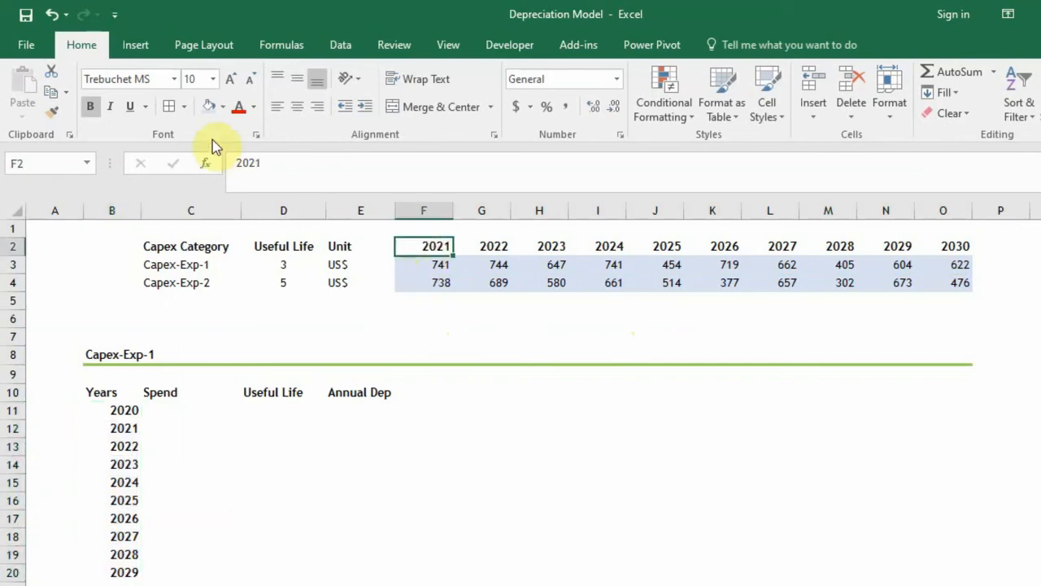
left_click(278, 171)
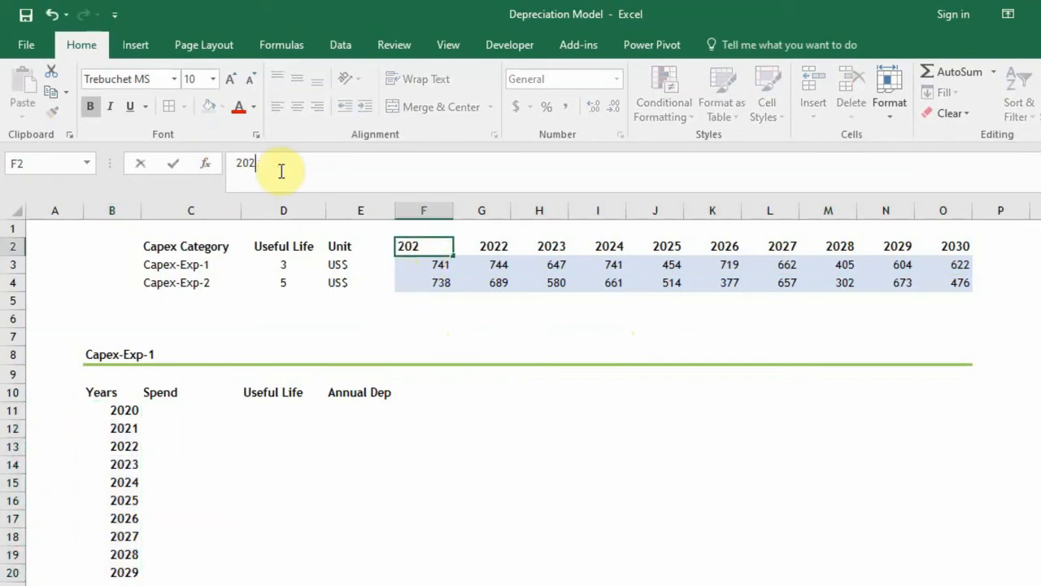
key("Return")
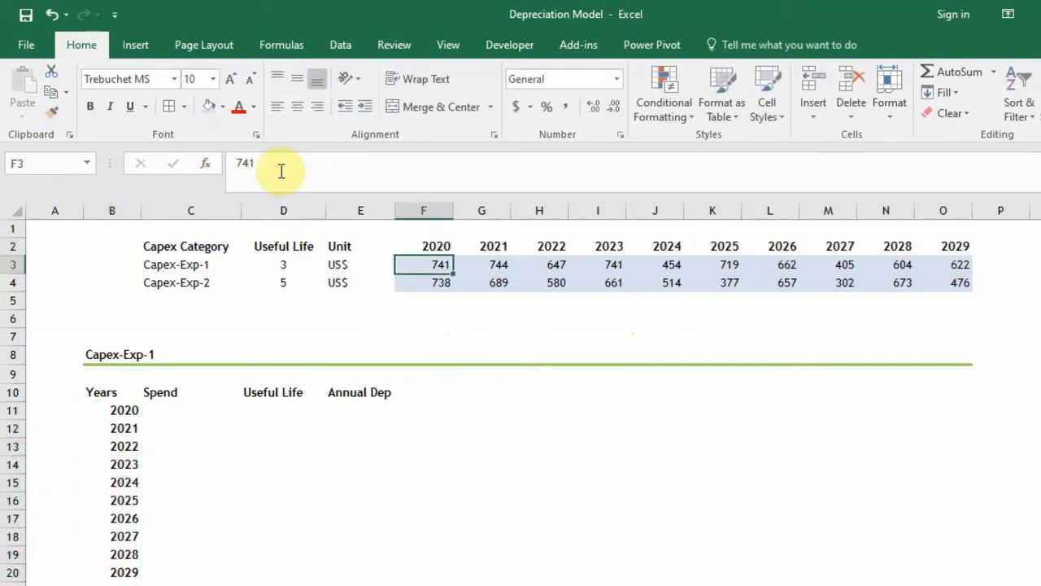
Clear the transposed years from B11:B20
left_click(126, 410)
left_click_drag(127, 410, 133, 570)
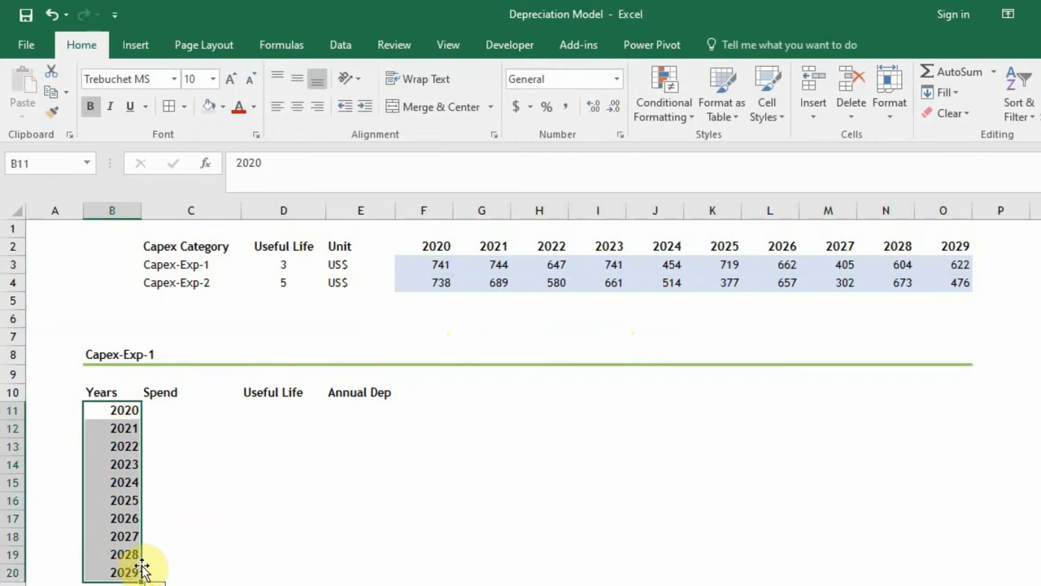
key("Delete")
left_click(167, 494)
Enter the formula =INDEX($F$2:$O$2,,1) in B11, the first cell under Years
left_click(106, 402)
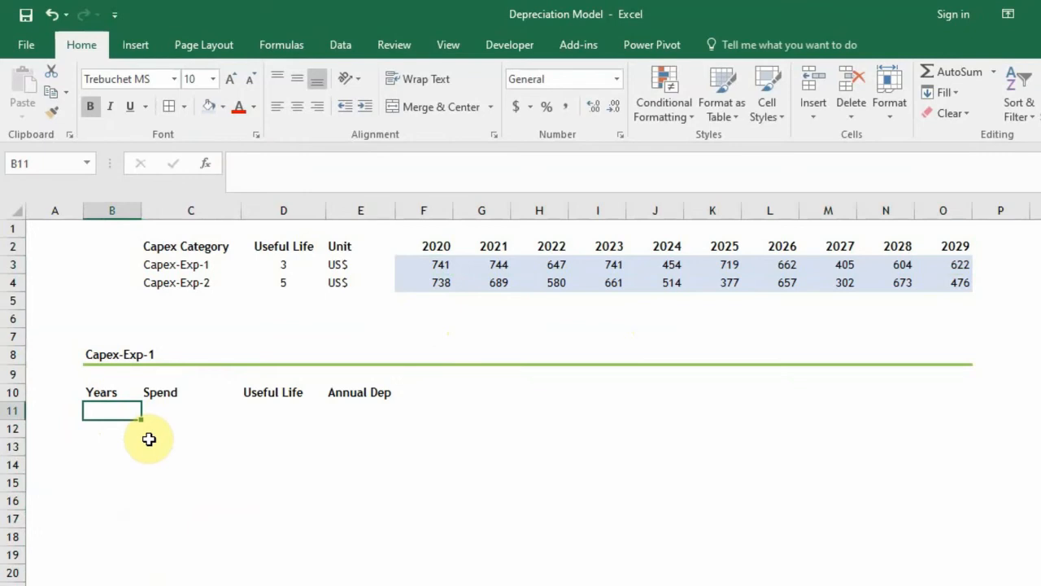
type("=in")
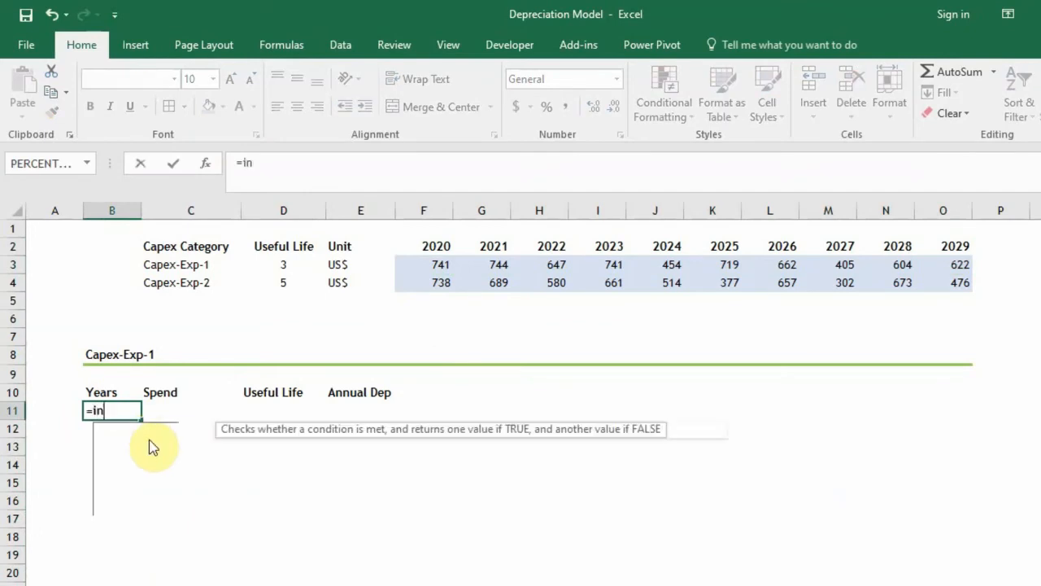
type("dex(")
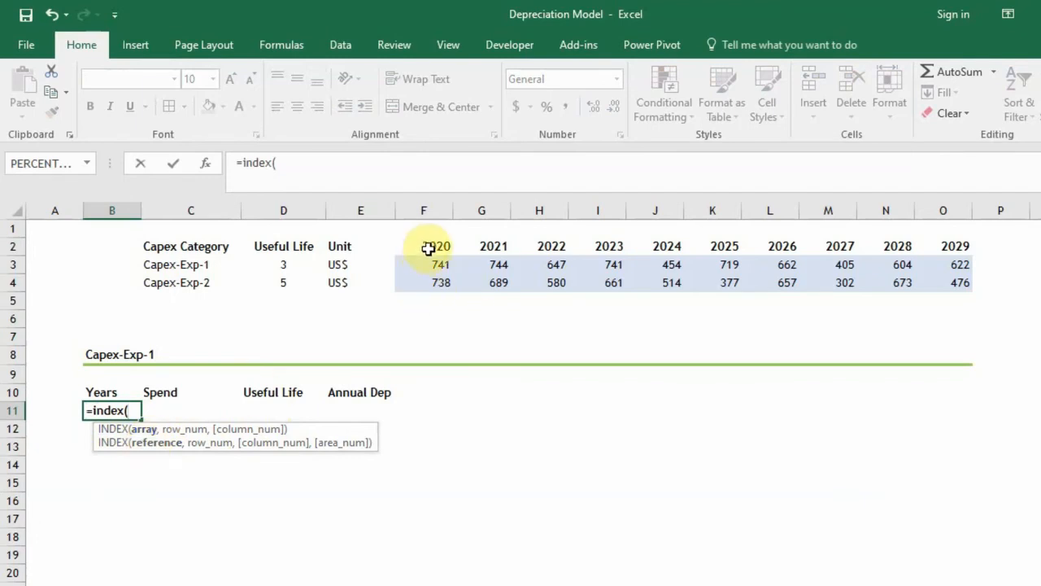
left_click_drag(430, 244, 940, 248)
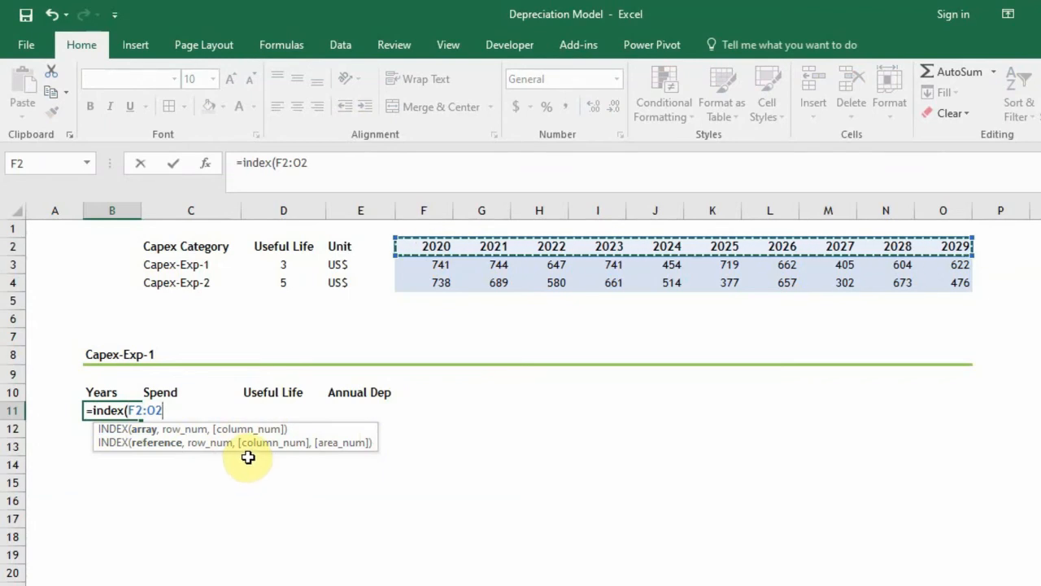
key("F4")
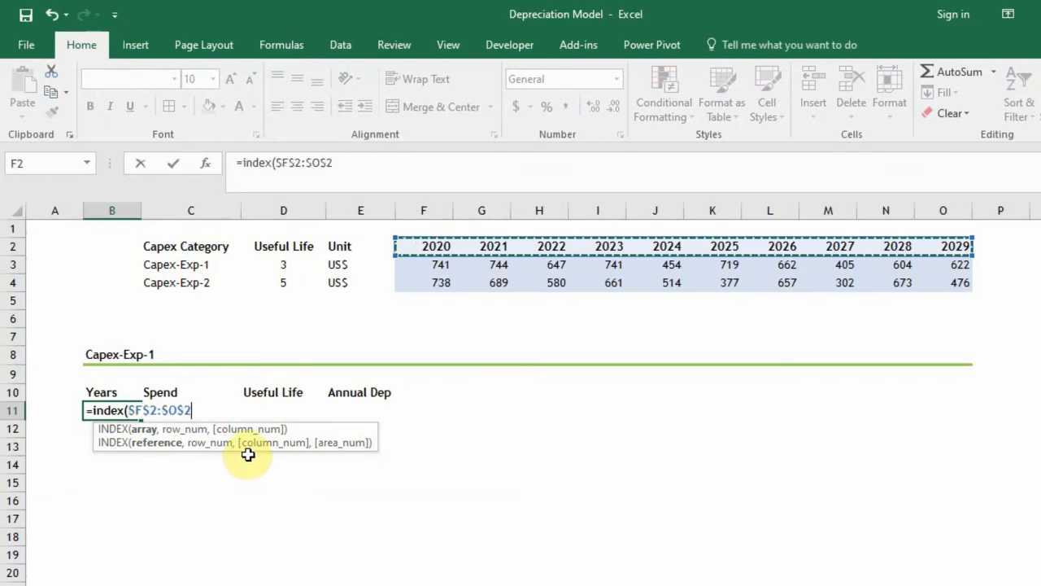
type(",")
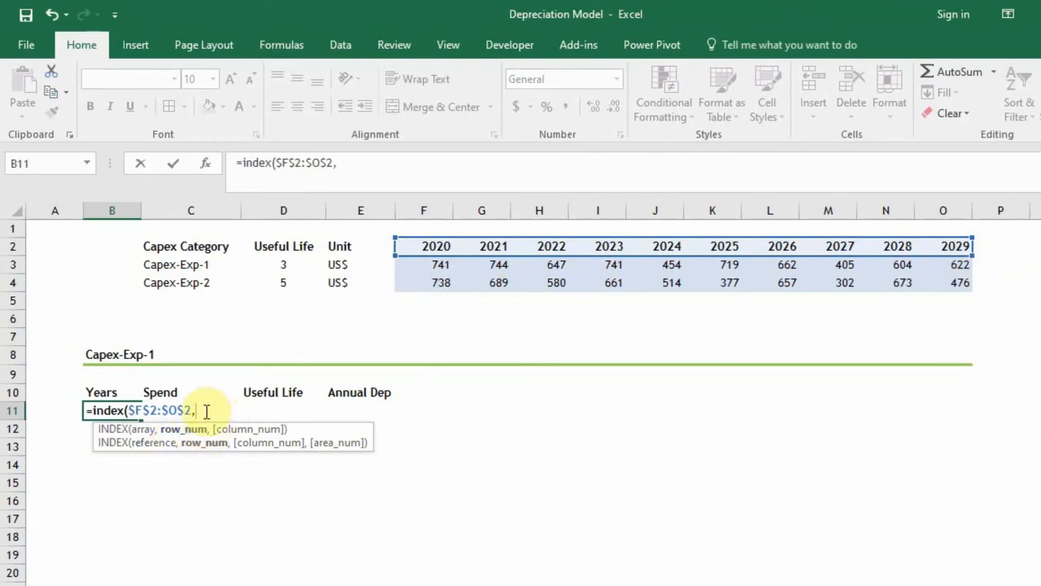
type(",1")
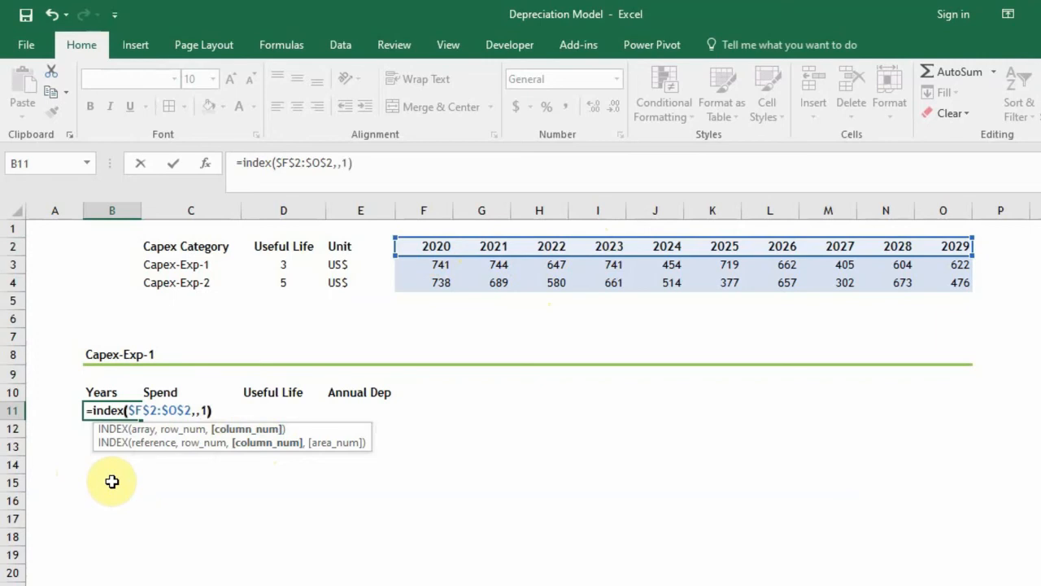
key("Return")
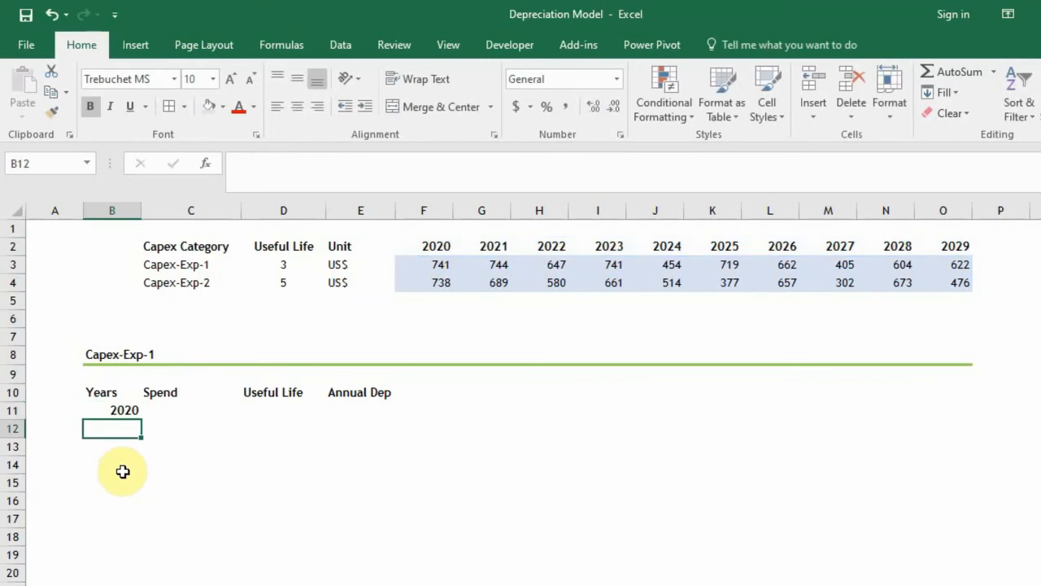
Set the first year heading in F2 to 2021 and check the linked year in B11
left_click(122, 412)
left_click(428, 246)
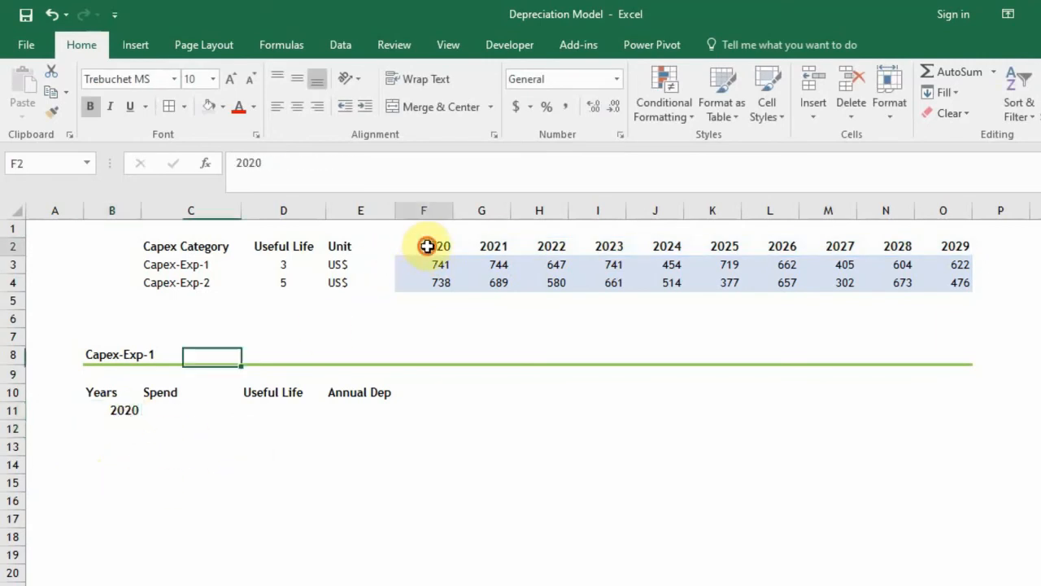
left_click(278, 164)
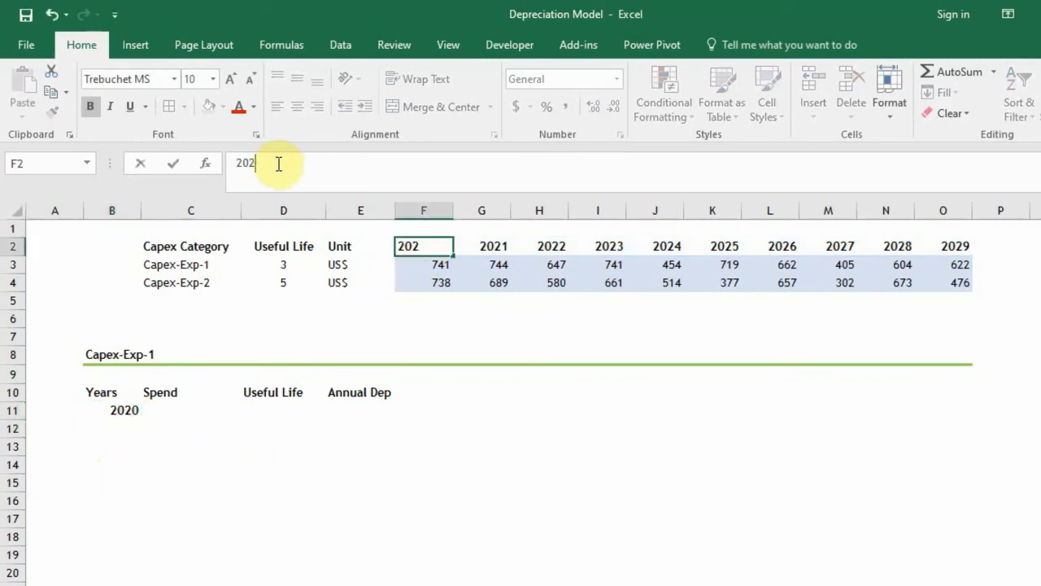
type("1")
key("Return")
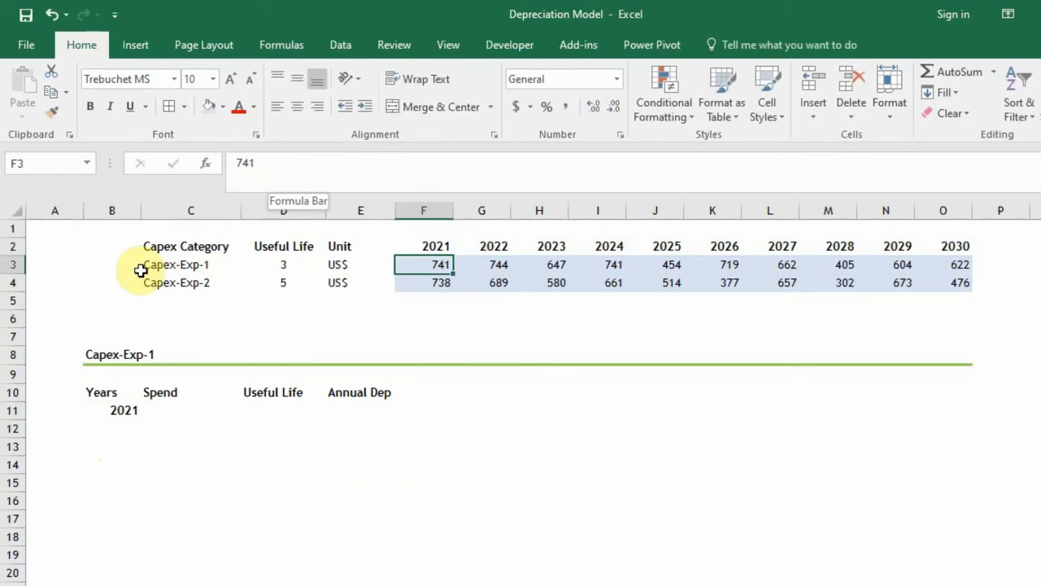
left_click(118, 413)
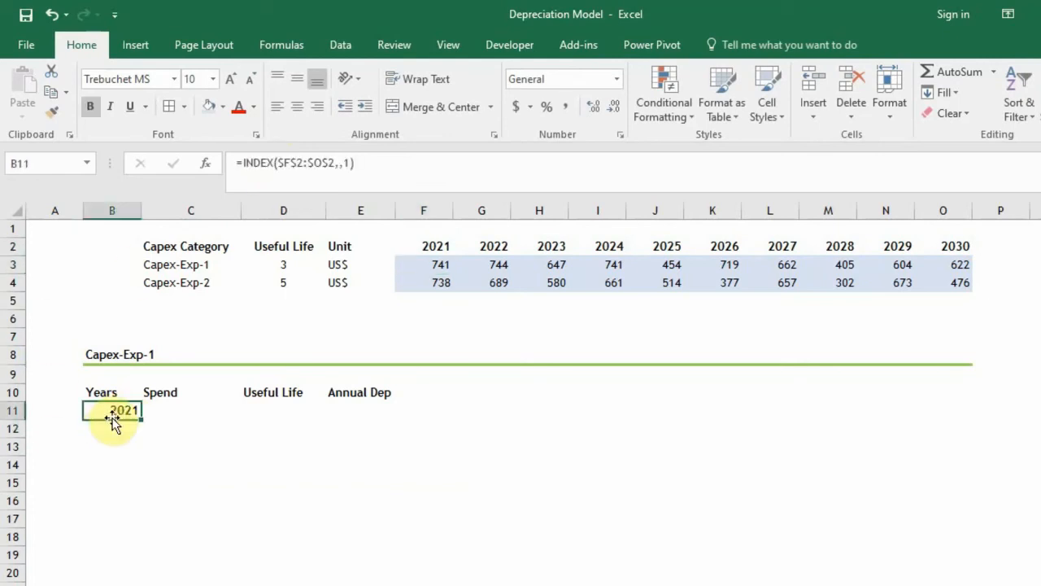
Set the first year heading in F2 back to 2020
left_click(431, 247)
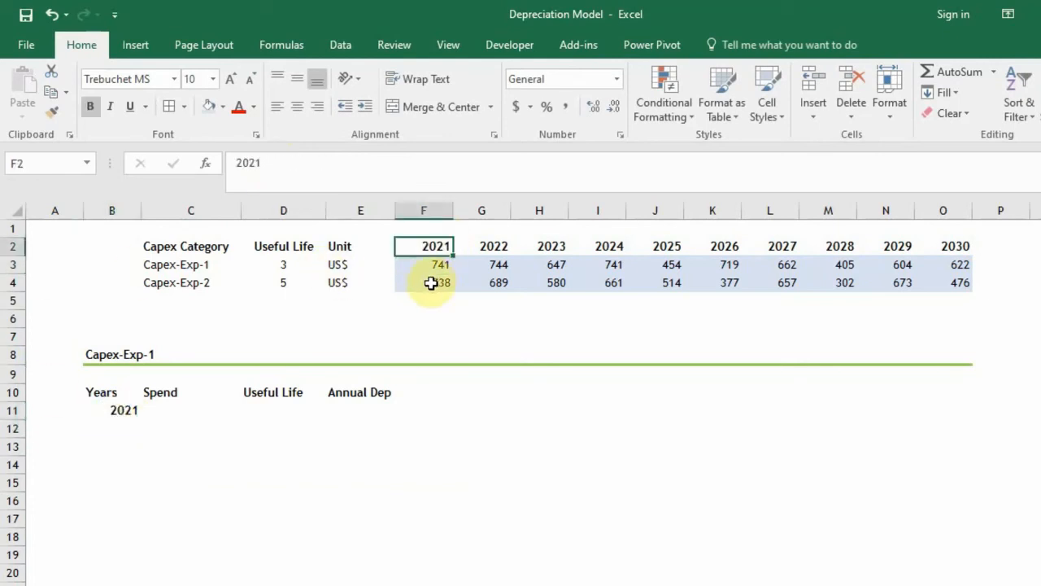
left_click(274, 163)
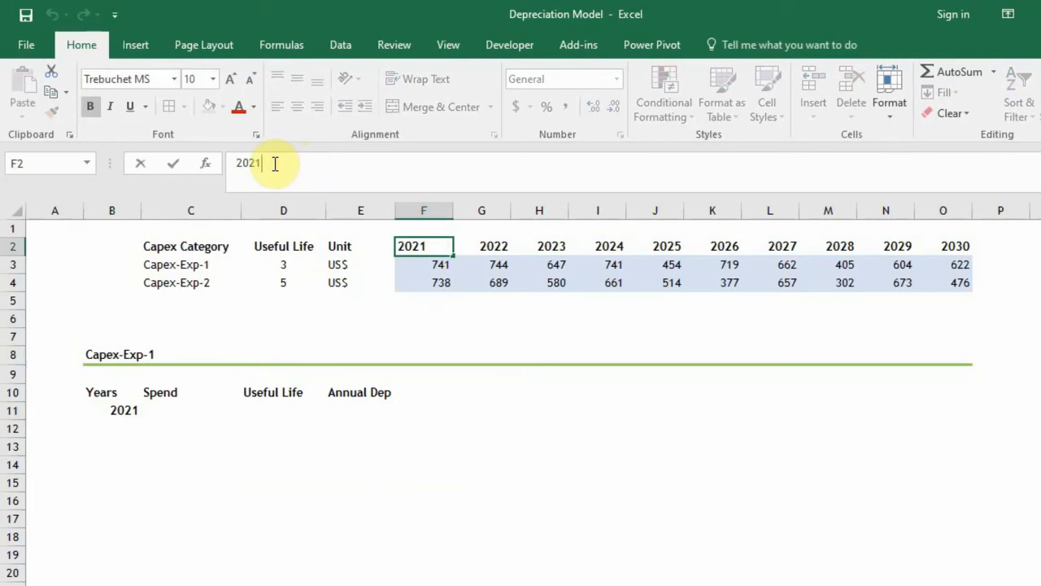
type("0")
key("Return")
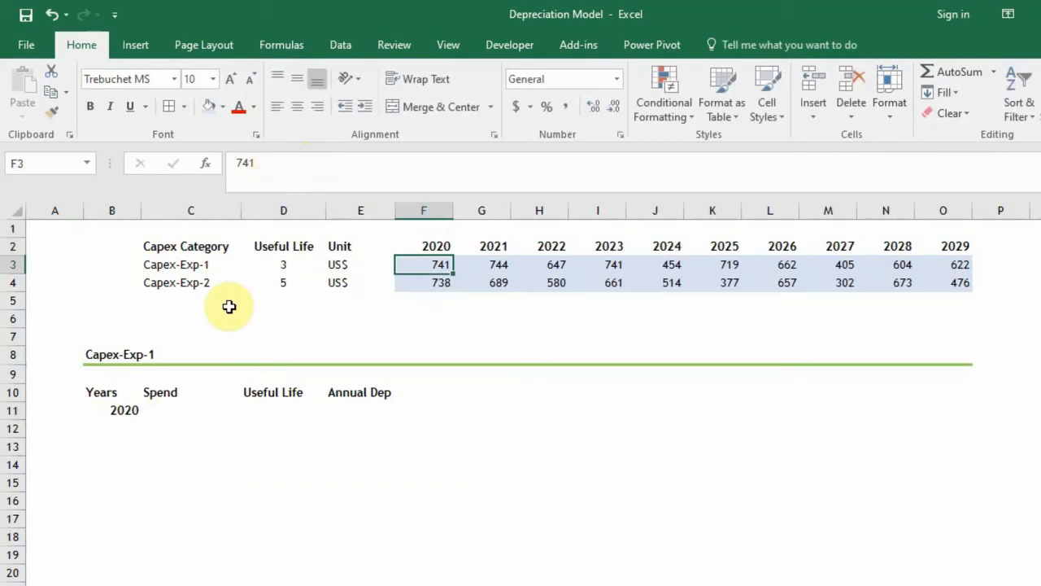
Copy the INDEX formula from B11 down through B20 and inspect the copied cells
left_click(120, 410)
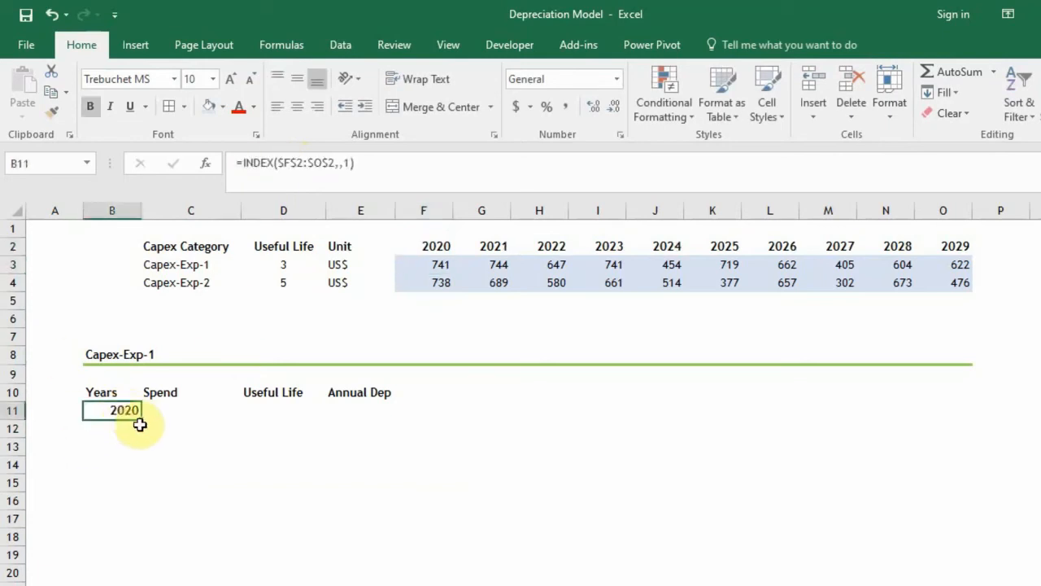
left_click_drag(141, 422, 146, 580)
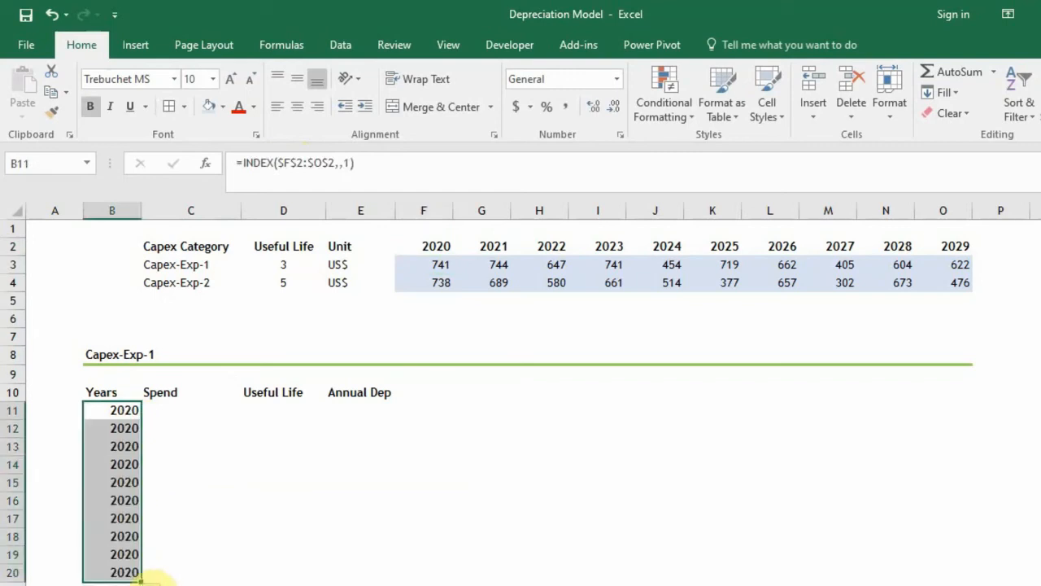
left_click(128, 429)
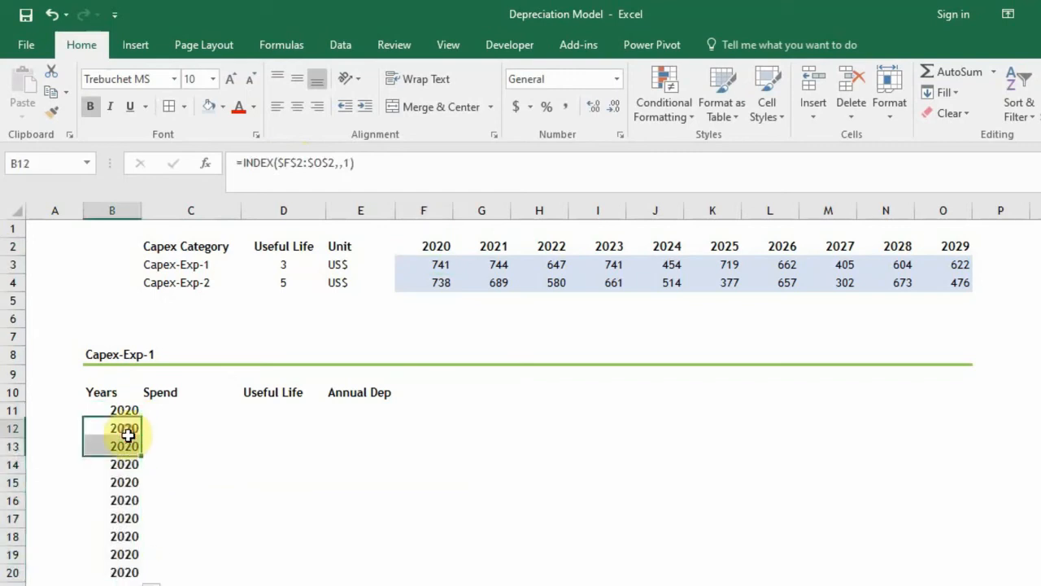
left_click(127, 464)
left_click(124, 483)
left_click(124, 500)
left_click(124, 393)
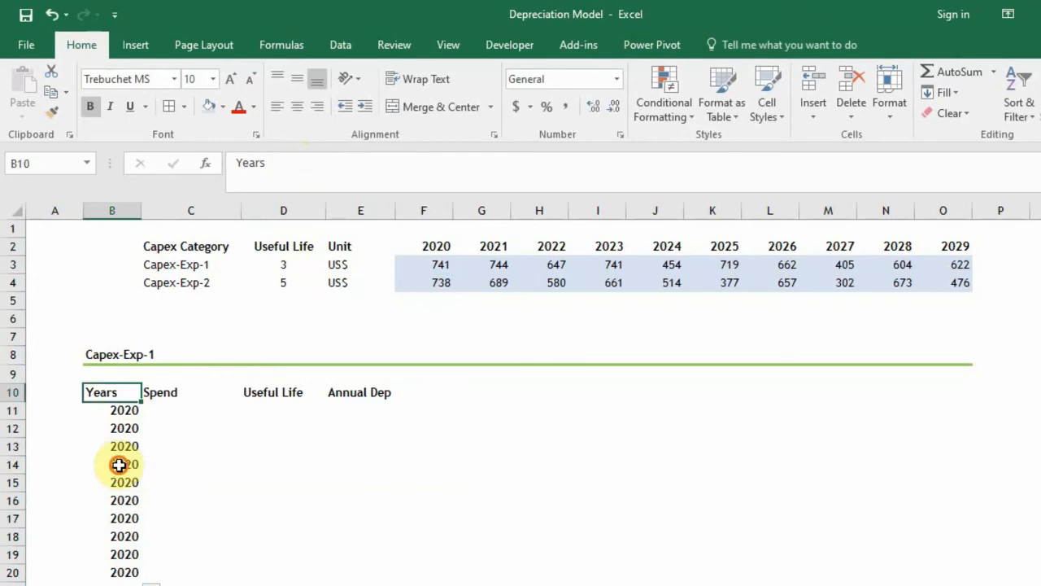
left_click(124, 501)
left_click(125, 518)
left_click(125, 554)
Change the column number in B12's INDEX formula to 2
left_click(127, 429)
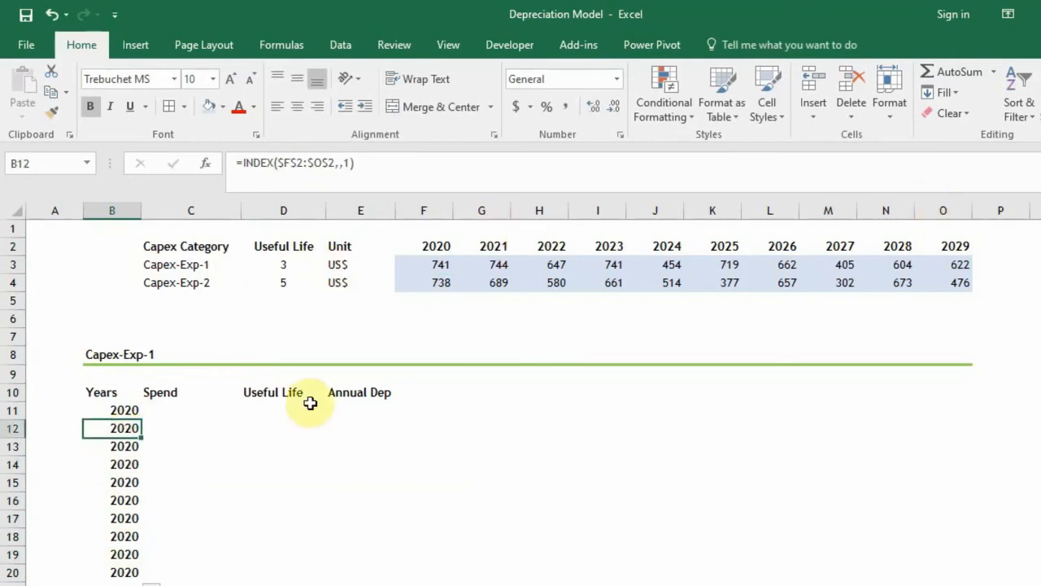
left_click(349, 165)
key("BackSpace")
type("2")
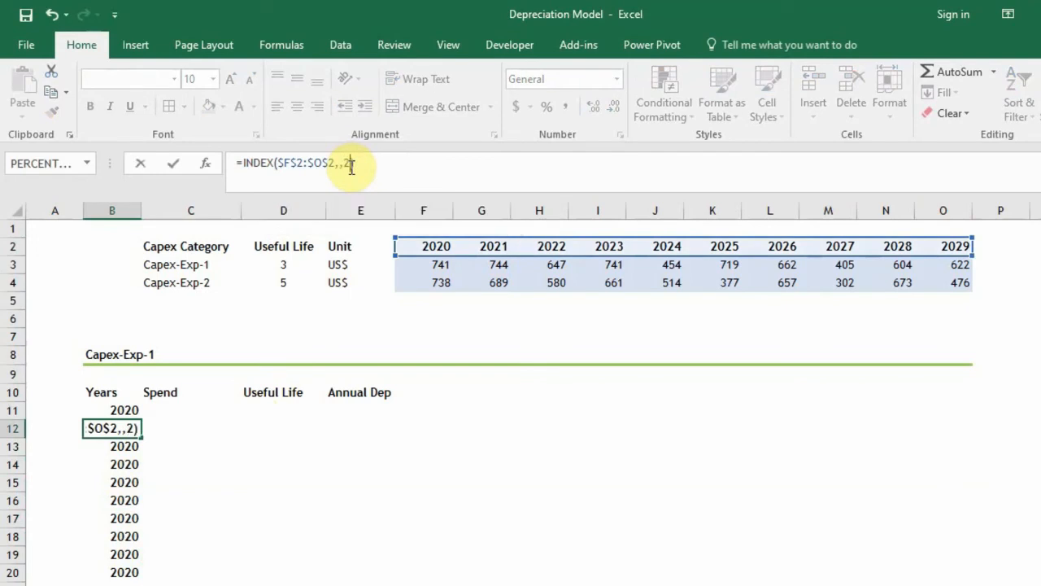
key("Return")
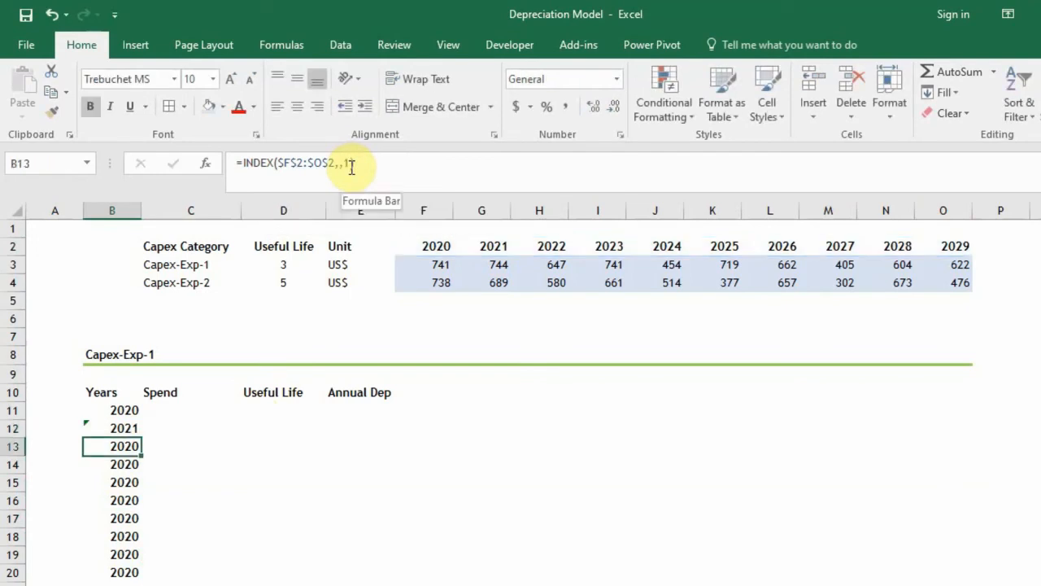
Compare the column numbers in the Years formulas from B11 to B20 and examine the column argument of B11's INDEX formula
left_click(130, 410)
left_click(135, 434)
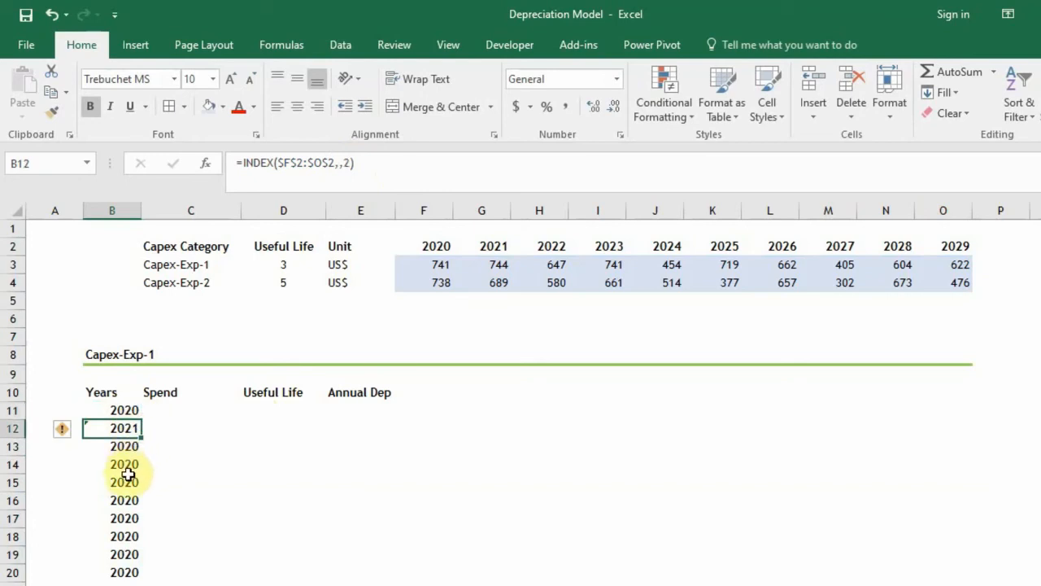
left_click(136, 448)
left_click(135, 467)
left_click(128, 534)
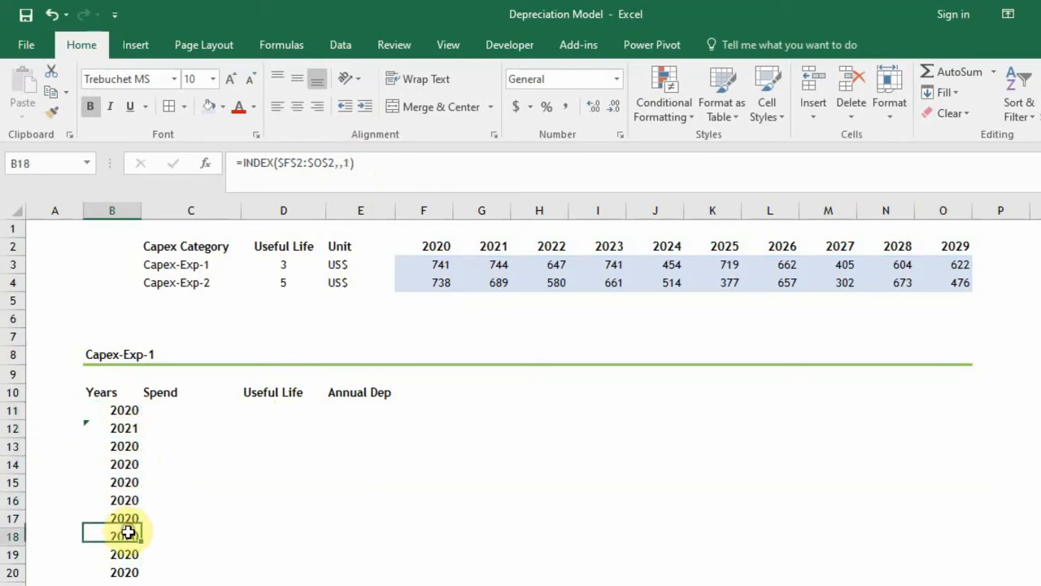
left_click(128, 556)
left_click(131, 570)
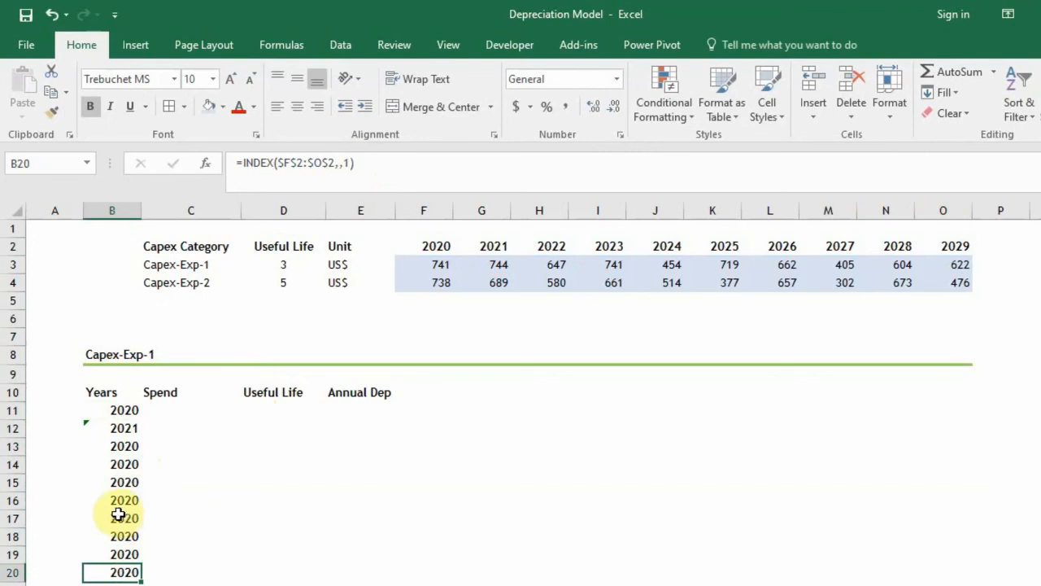
left_click(123, 412)
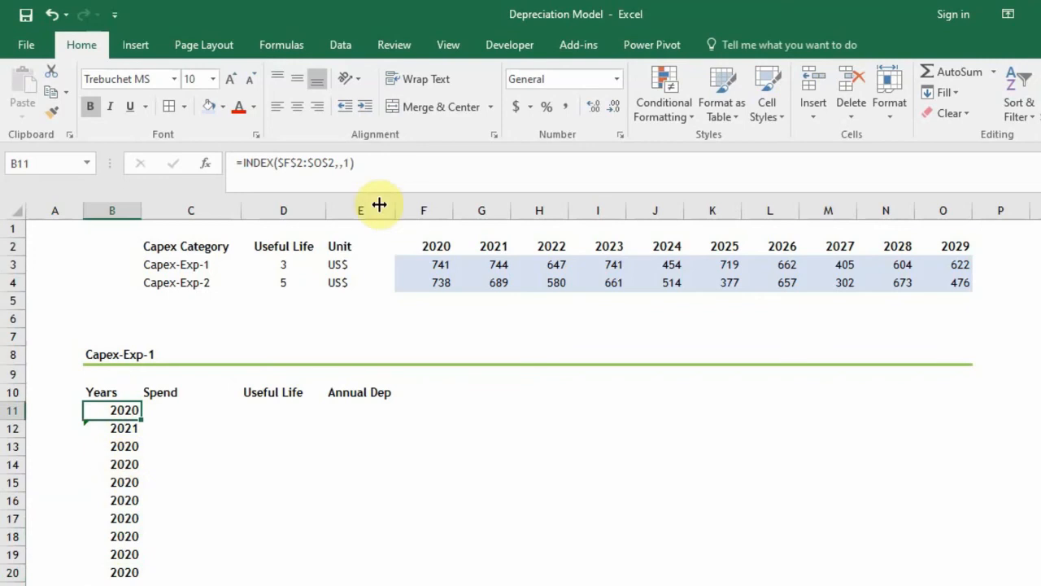
left_click(352, 165)
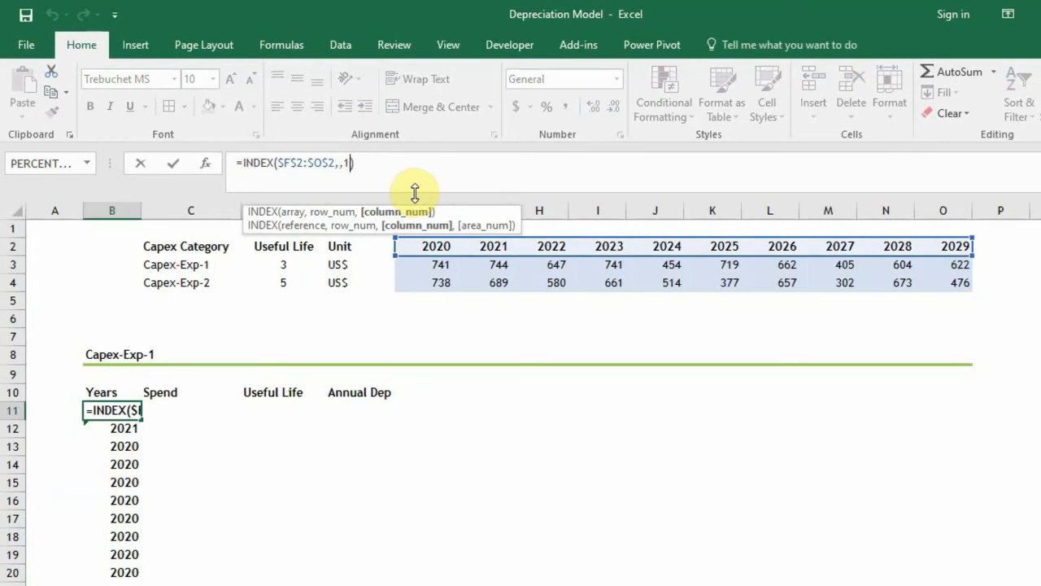
left_click(58, 424)
left_click(61, 411)
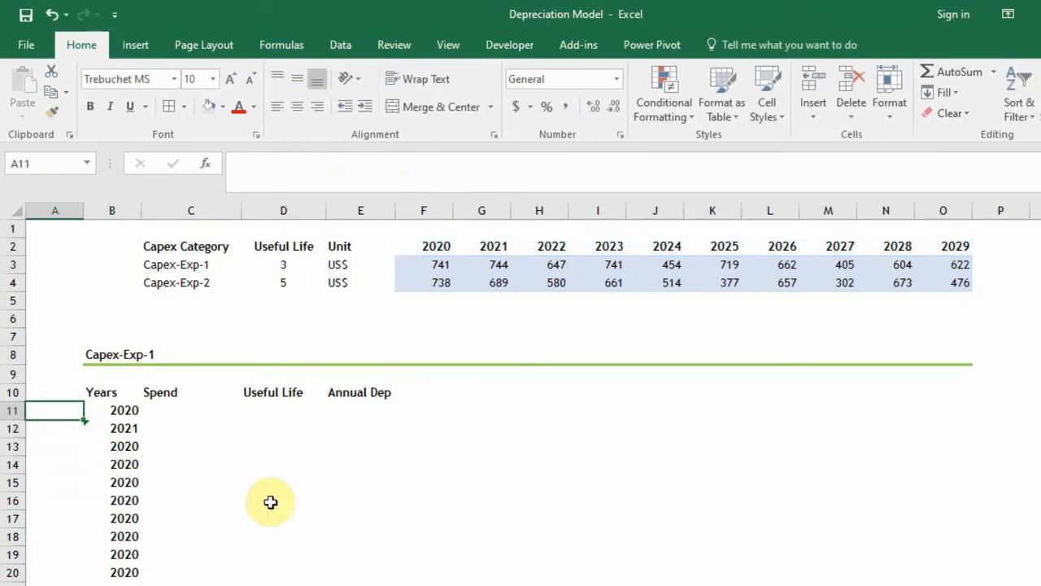
left_click(171, 407)
Replace the fixed column number in B11 with a ROWS count, making the formula =INDEX($F$2:$O$2,,ROWS(A$1:A1))
left_click(121, 412)
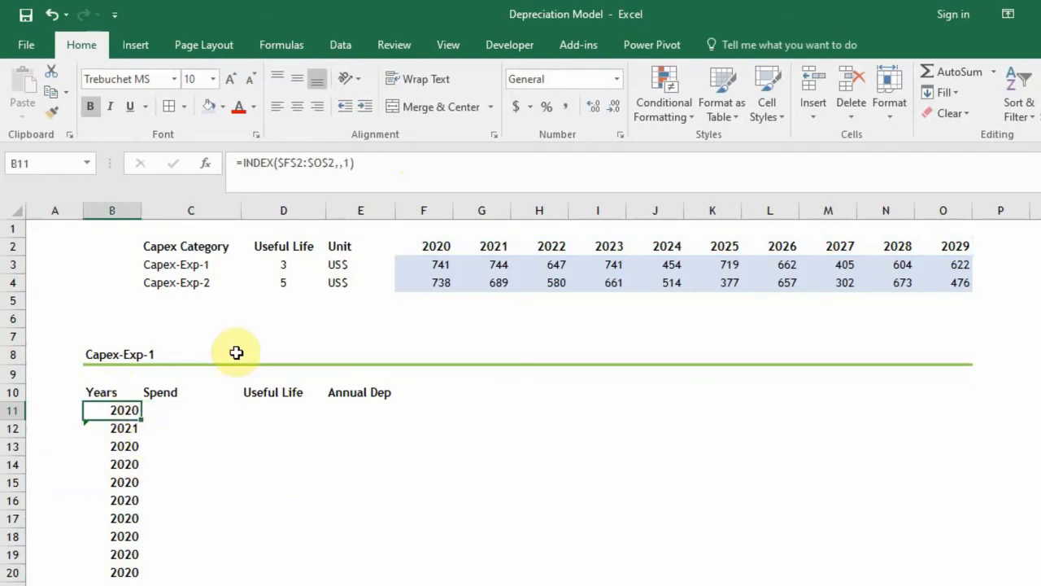
double_click(349, 163)
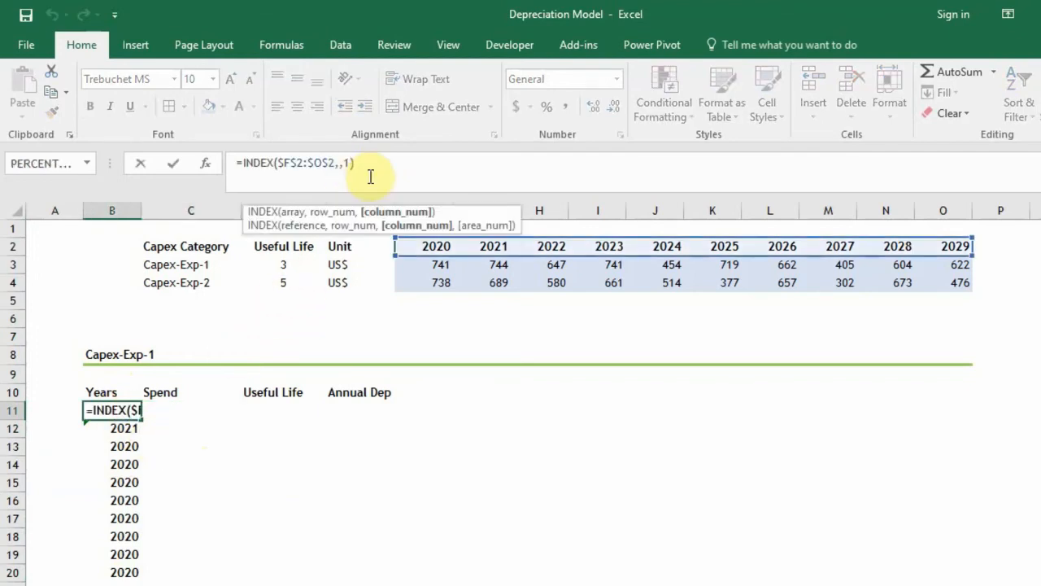
key("BackSpace")
type("rows")
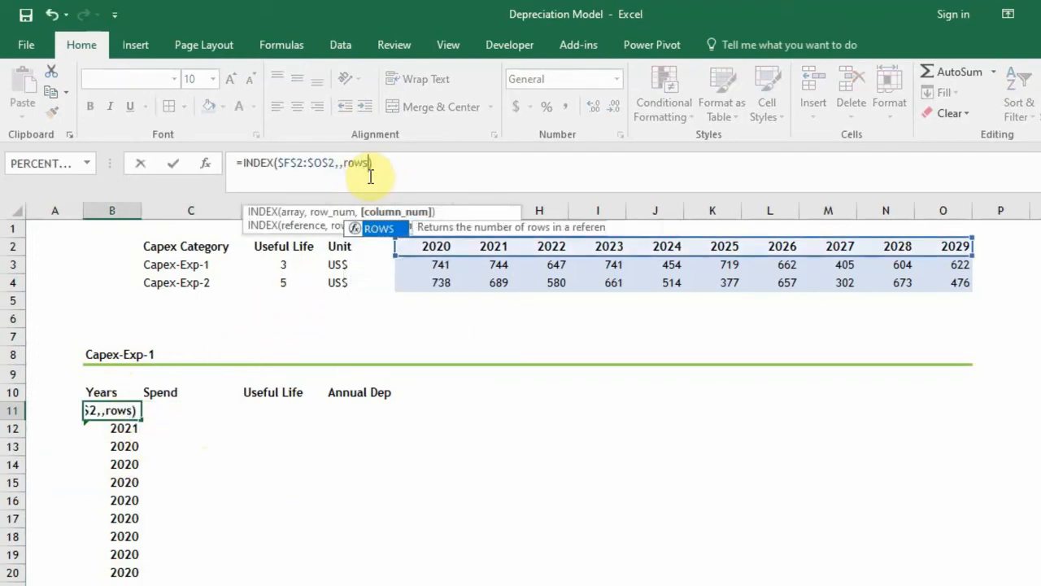
type("(")
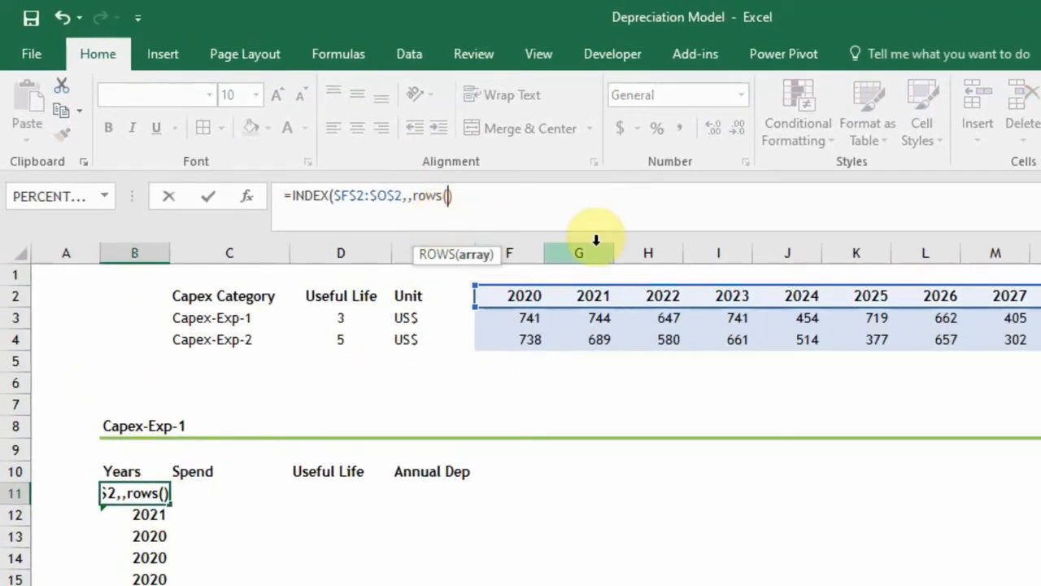
type("a1:")
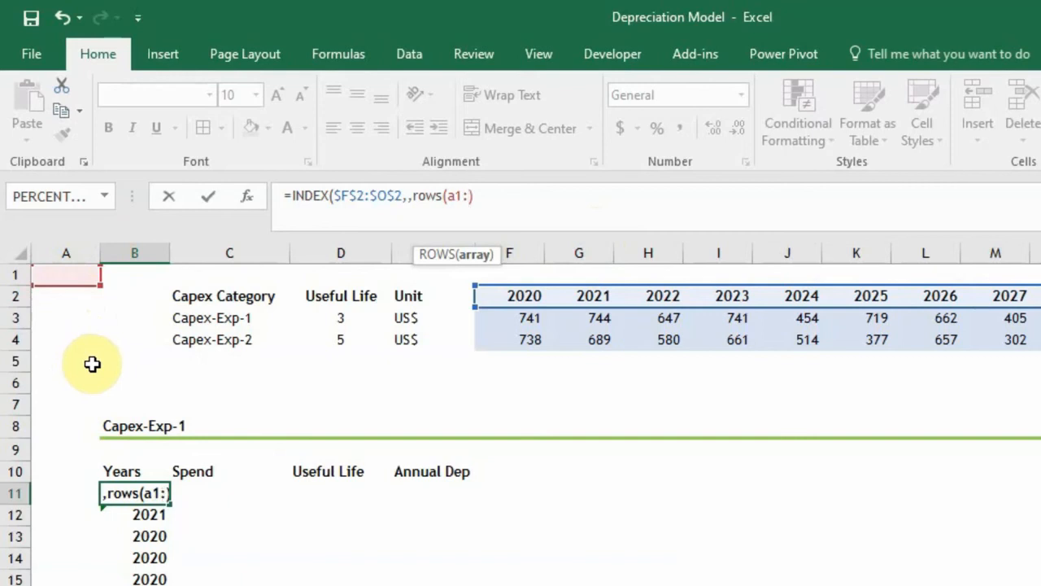
type("a1)")
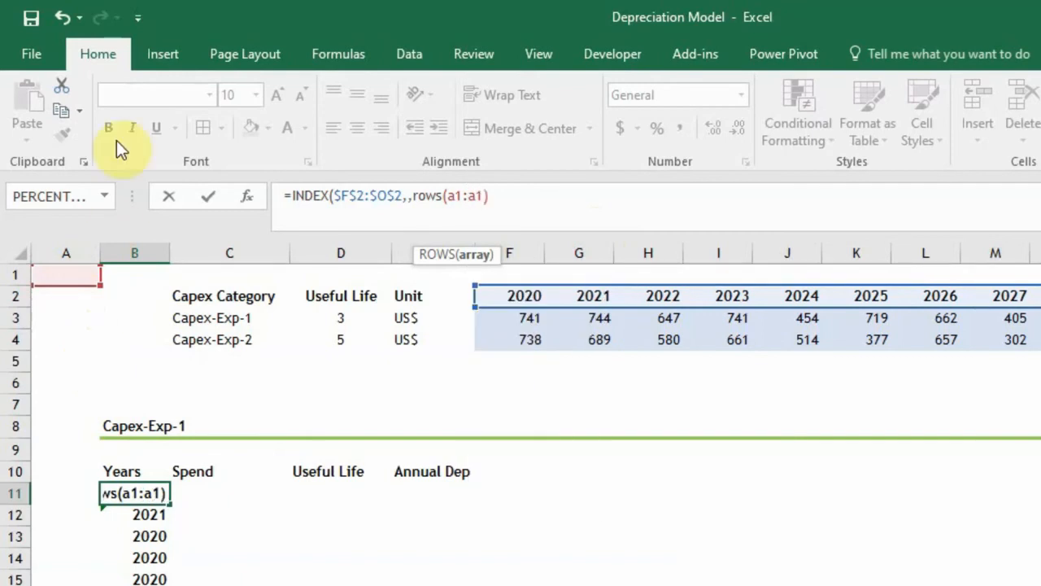
left_click(454, 196)
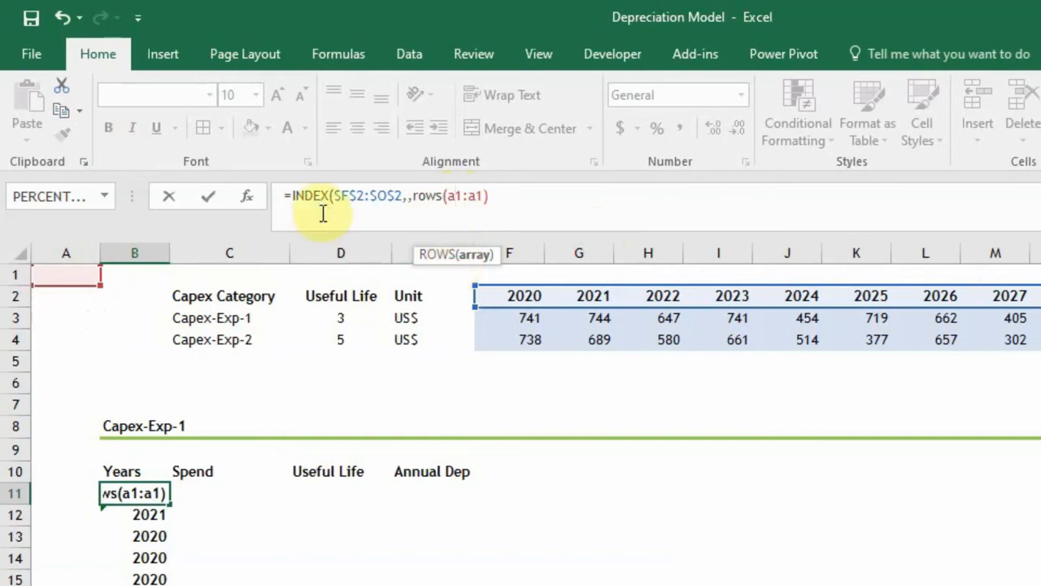
key("F4")
key("F4")
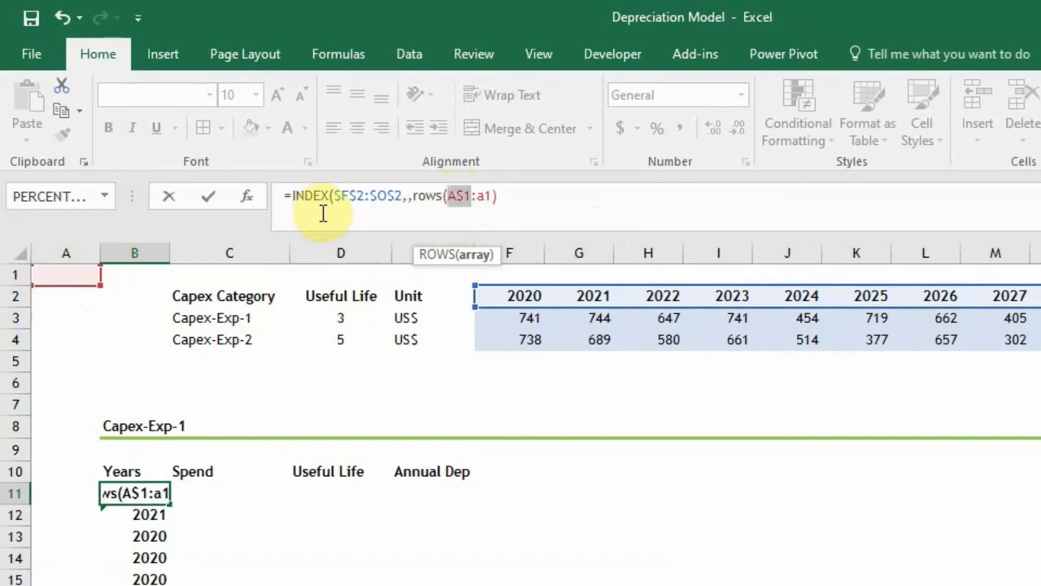
left_click(502, 196)
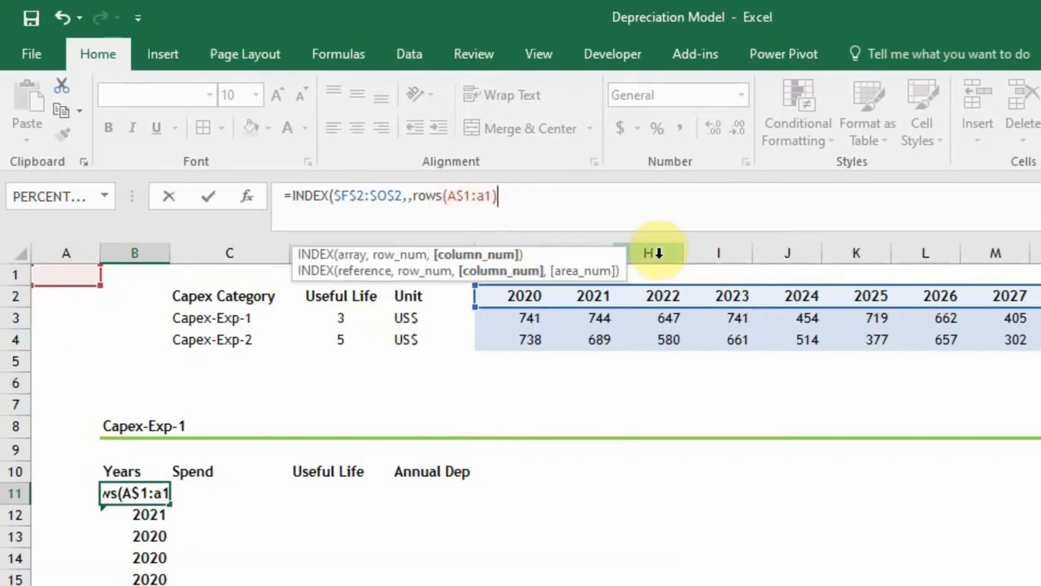
type(")")
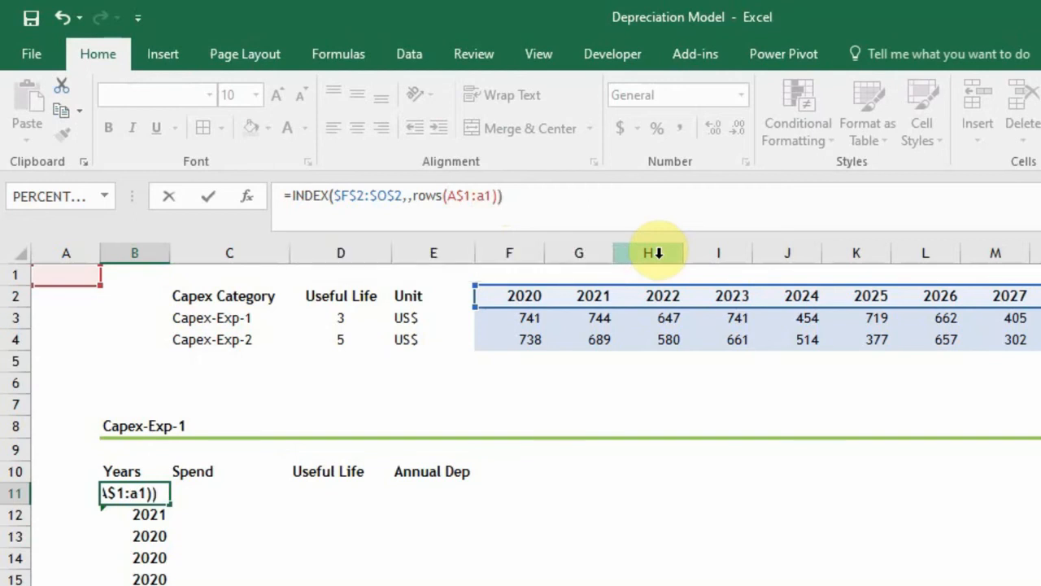
key("Return")
key("Down")
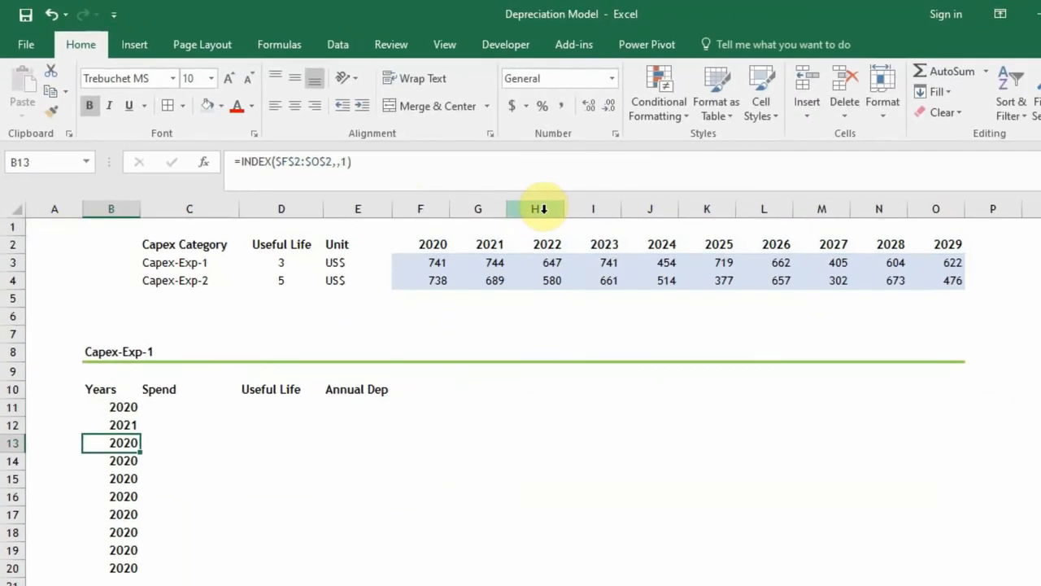
Fill the B11 formula down through B20 and check the formula in B20
key("Up")
key("Up")
key("shift+Down")
key("shift+Down")
key("shift+Down")
key("shift+Down")
key("shift+Down")
key("shift+Down")
key("shift+Down")
key("shift+Down")
key("shift+Down")
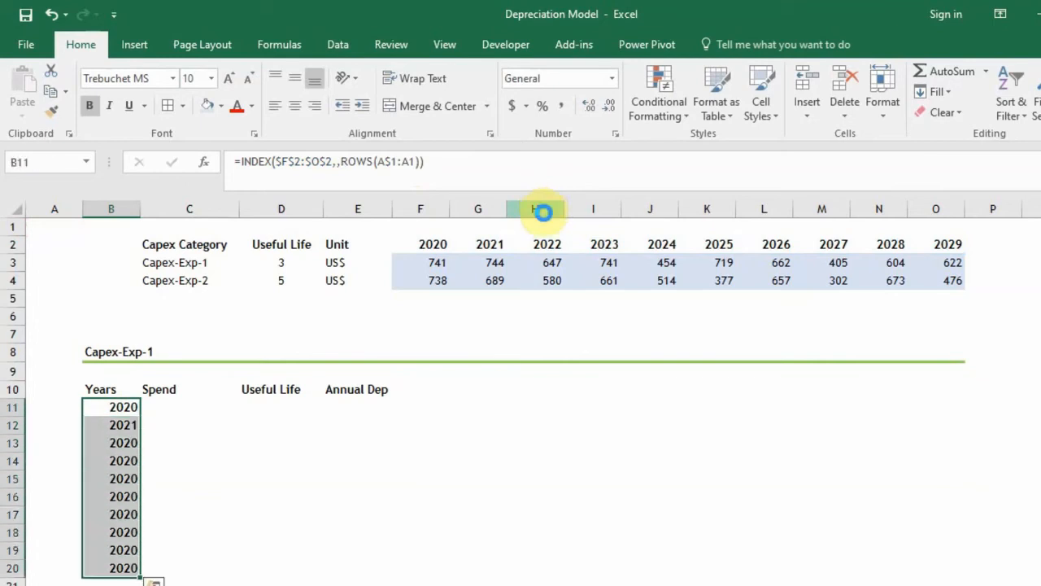
key("ctrl+d")
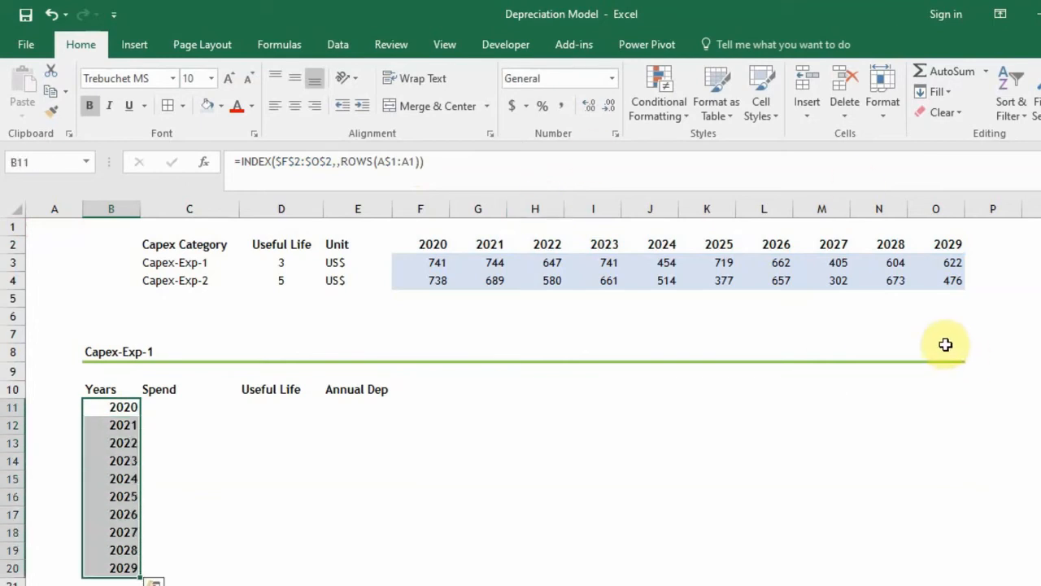
left_click(127, 568)
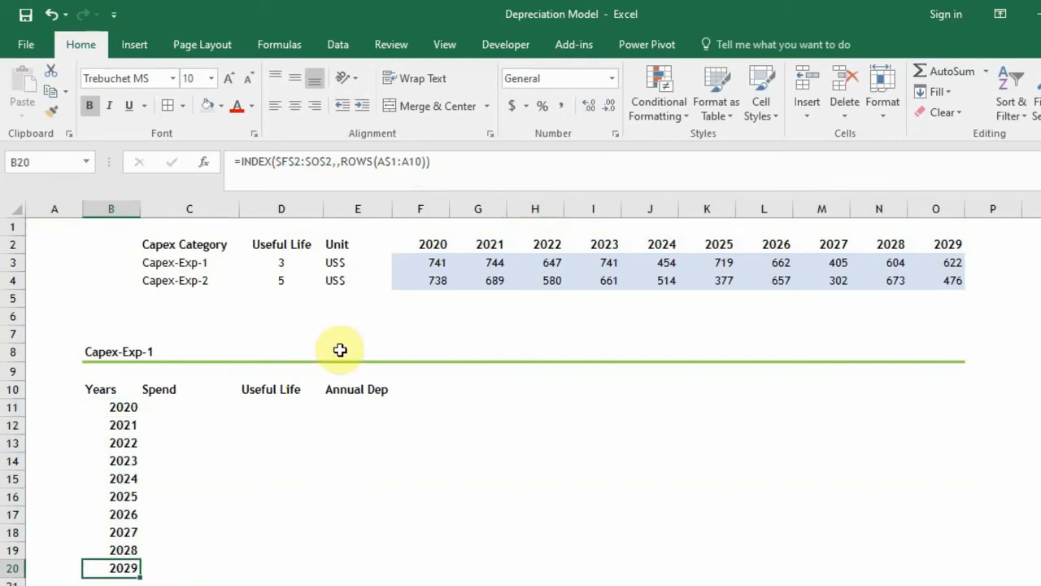
left_click(193, 406)
left_click(281, 427)
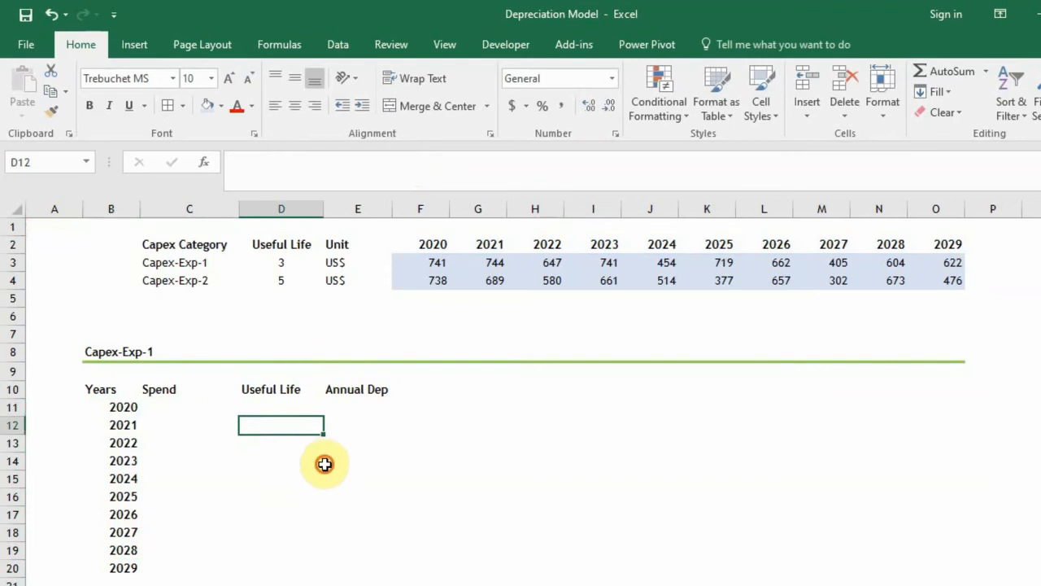
left_click(332, 460)
left_click(159, 419)
left_click(121, 409)
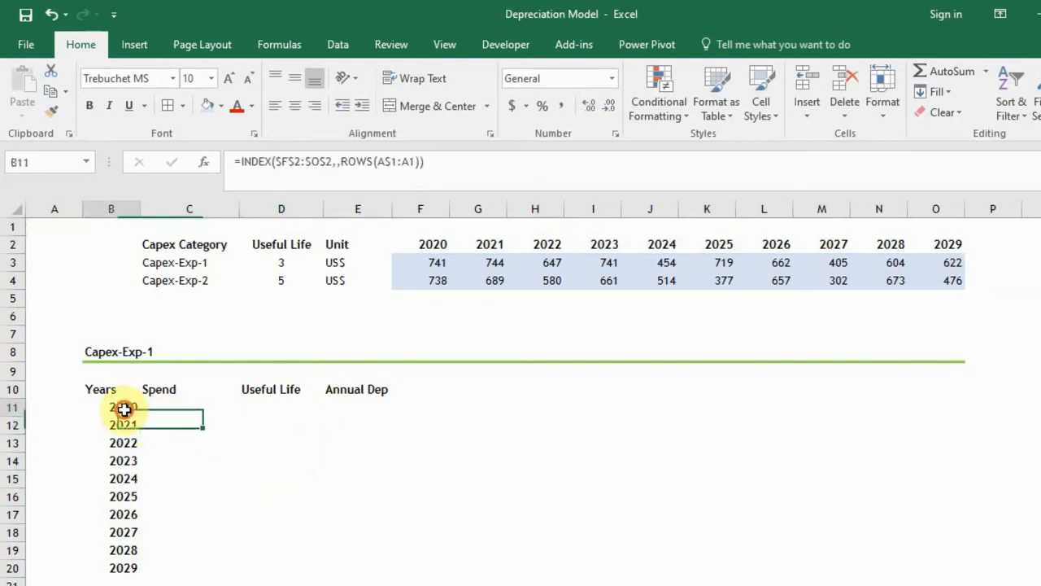
left_click(121, 477)
Right-align the Years, Spend, Useful Life and Annual Dep headings in B10:E10
left_click(108, 389)
left_click_drag(108, 389, 345, 392)
key("alt+h")
key("a")
key("r")
Start a SUMPRODUCT formula in C11 with the Capex-Exp-1 spend row as its first factor, using the absolute range $F$3:$O$3
left_click(216, 402)
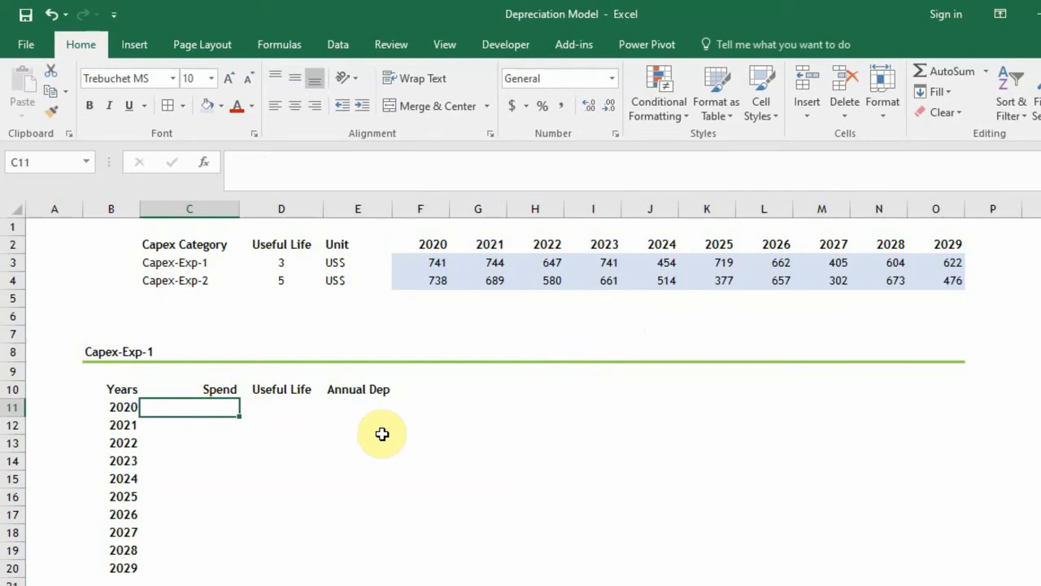
type("=")
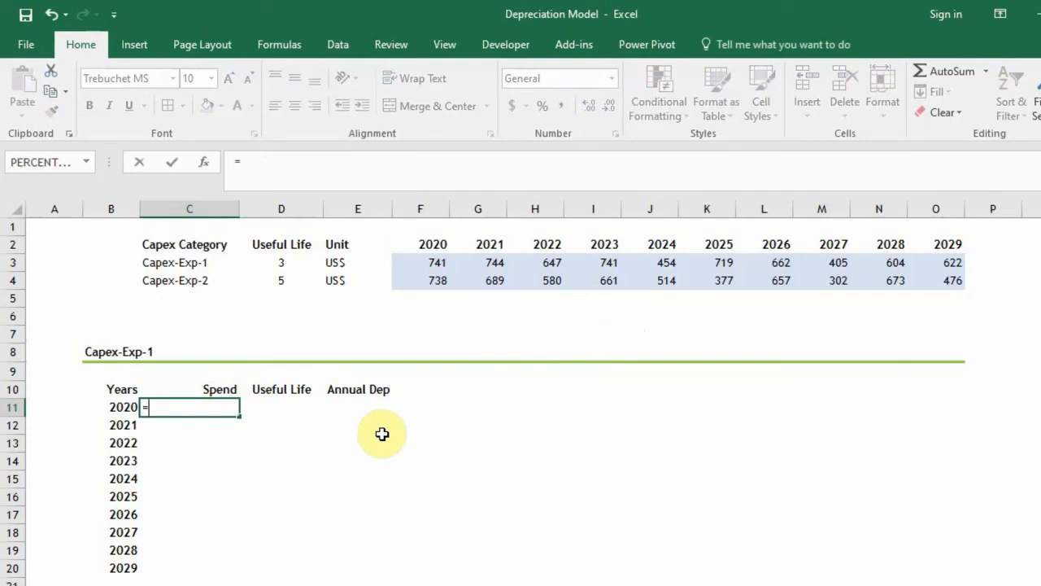
type("sumpr")
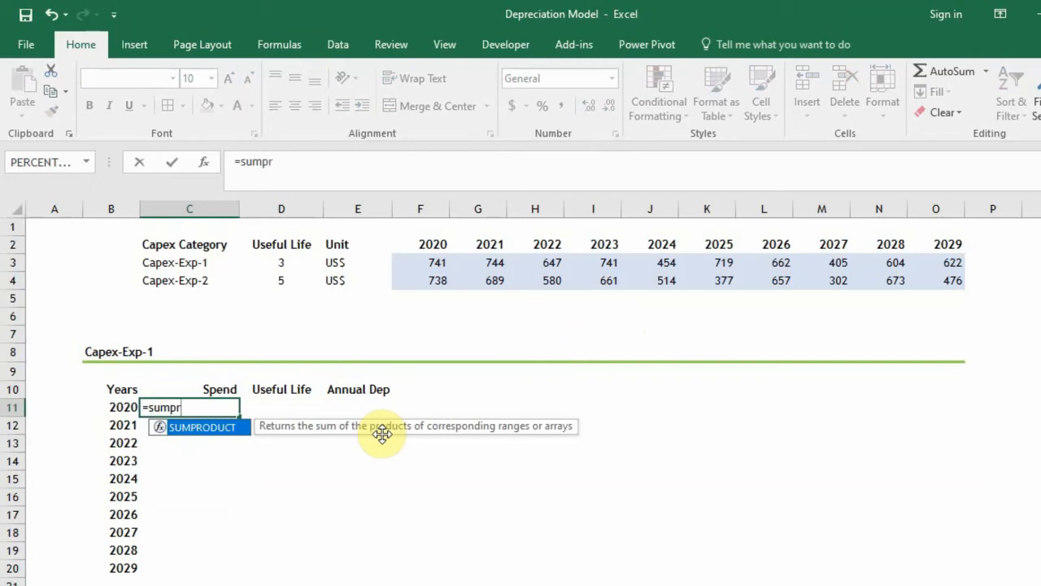
type("oduct")
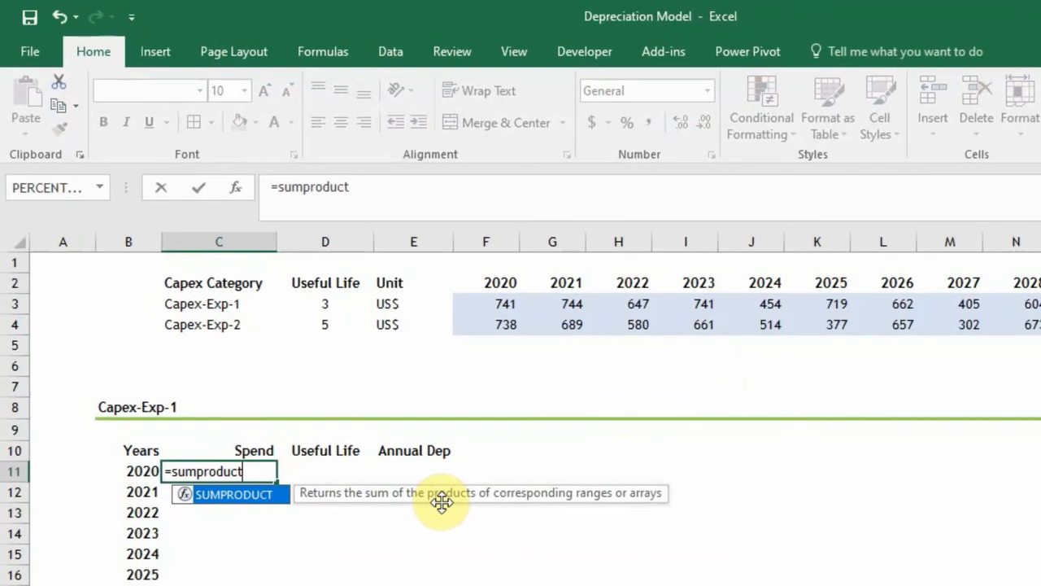
type("(")
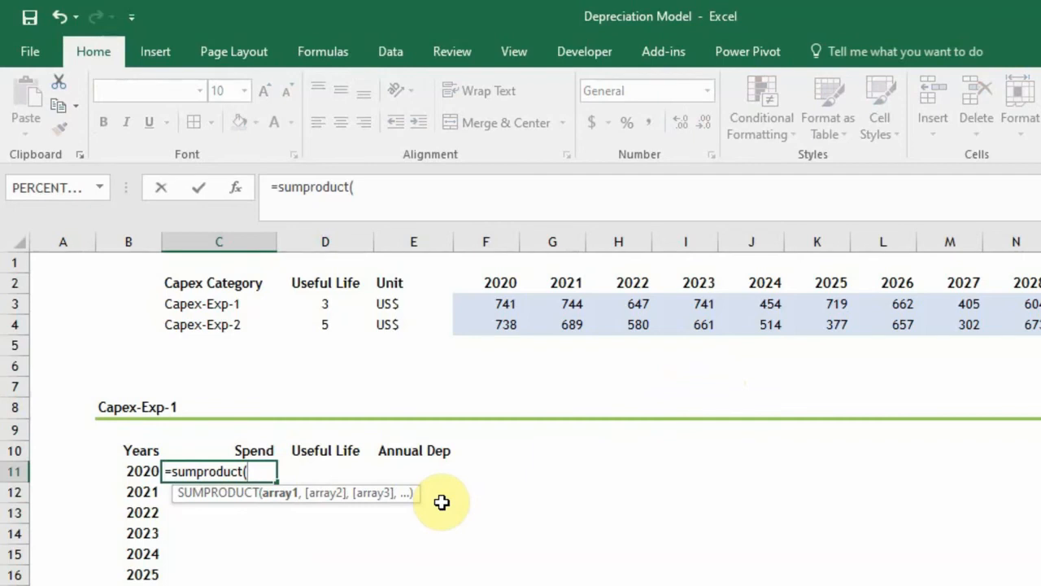
type("(")
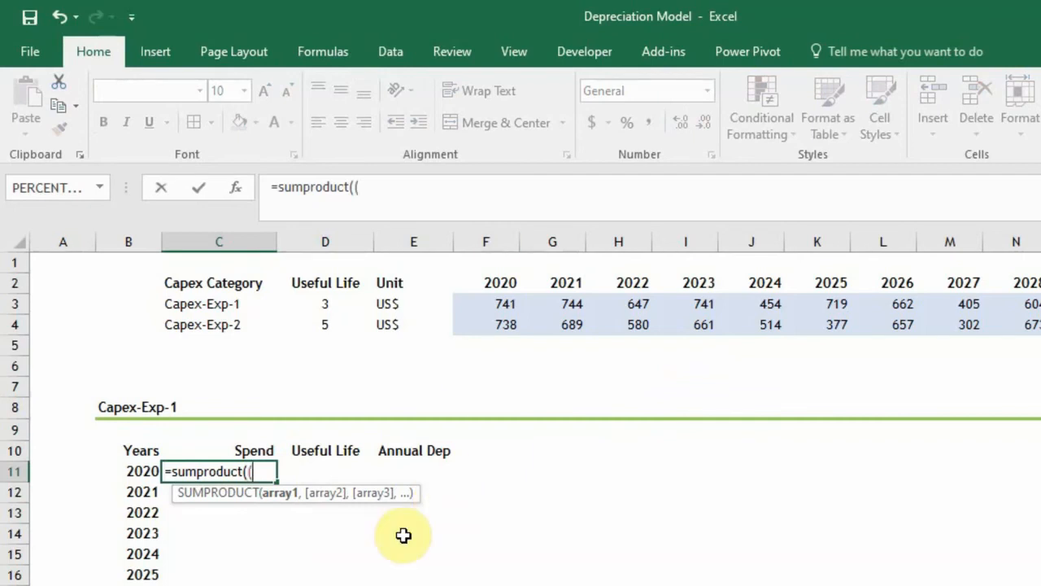
left_click(482, 283)
key("ctrl+shift+Right")
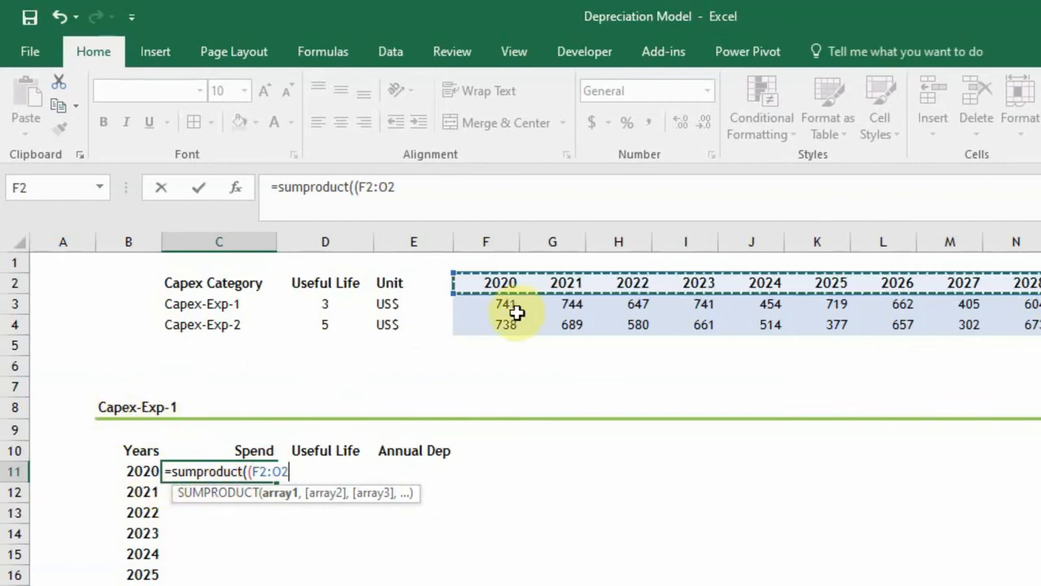
left_click(492, 303)
left_click_drag(505, 301, 1040, 303)
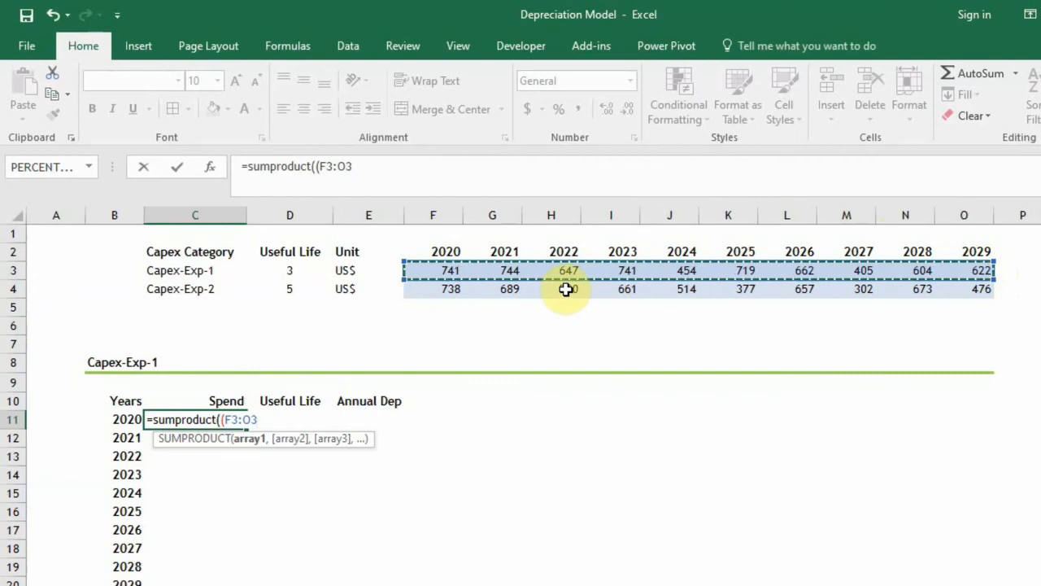
key("F4")
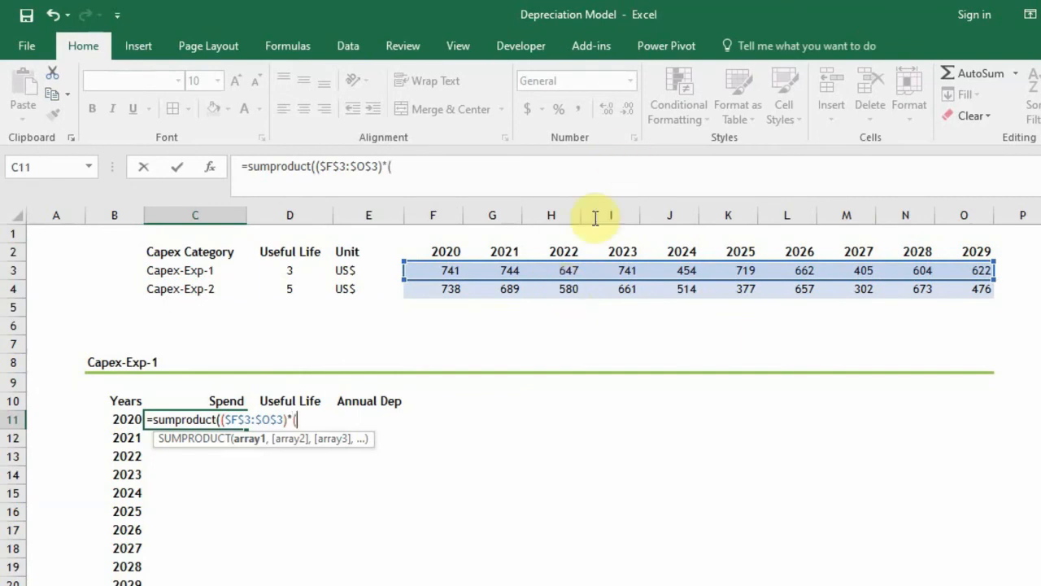
Multiply by a year-match condition against B11, completing C11 as =SUMPRODUCT(($F$3:$O$3)*($F$2:$O$2=B11))
left_click_drag(426, 251, 968, 260)
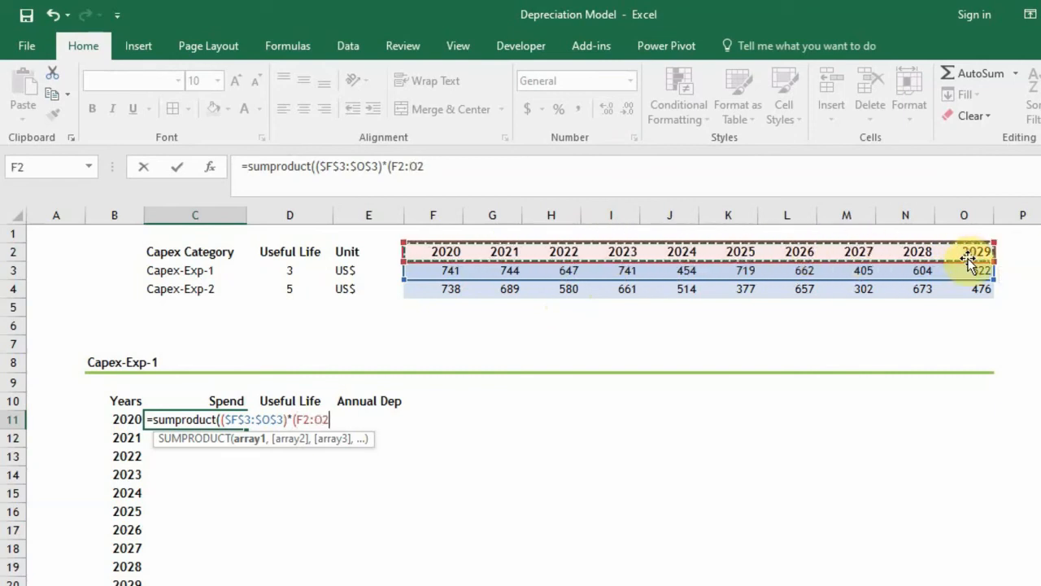
key("F4")
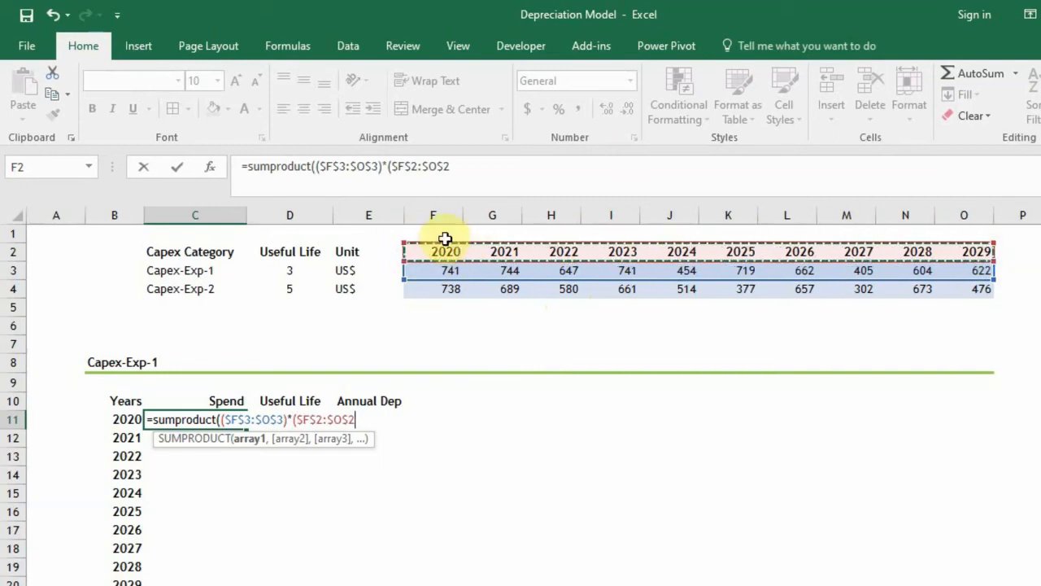
left_click(451, 167)
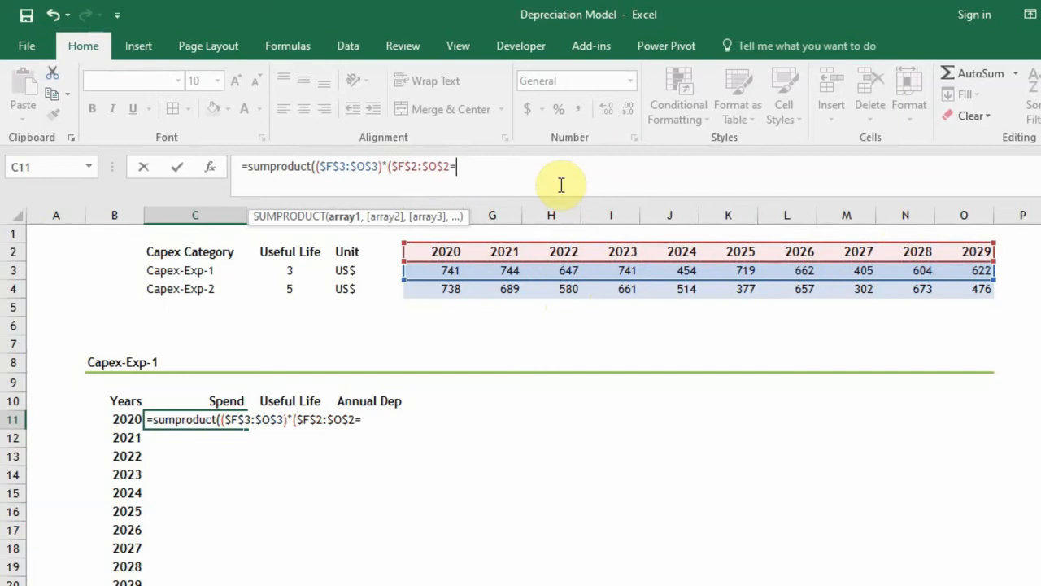
left_click(128, 420)
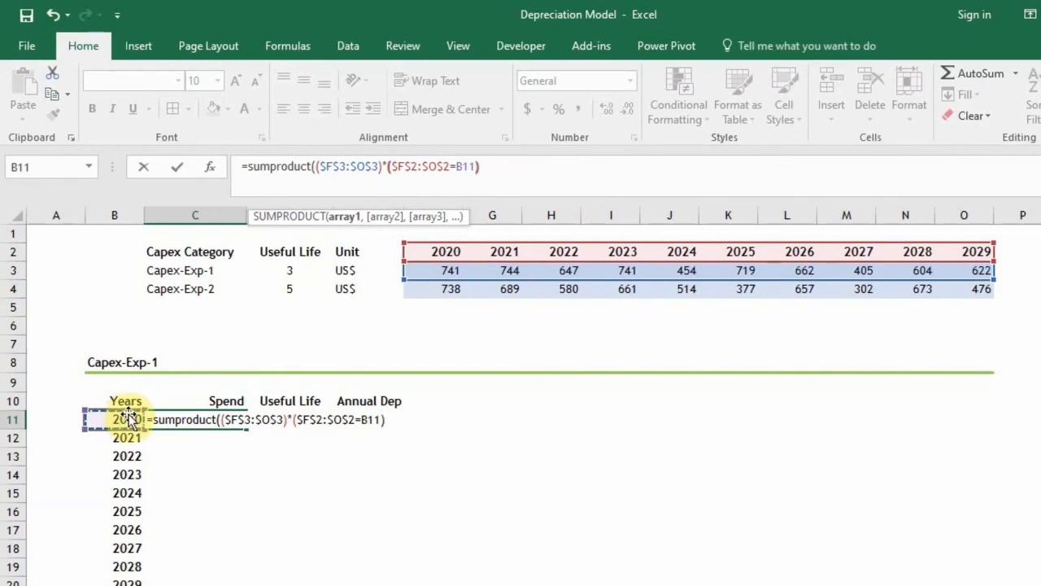
type(")")
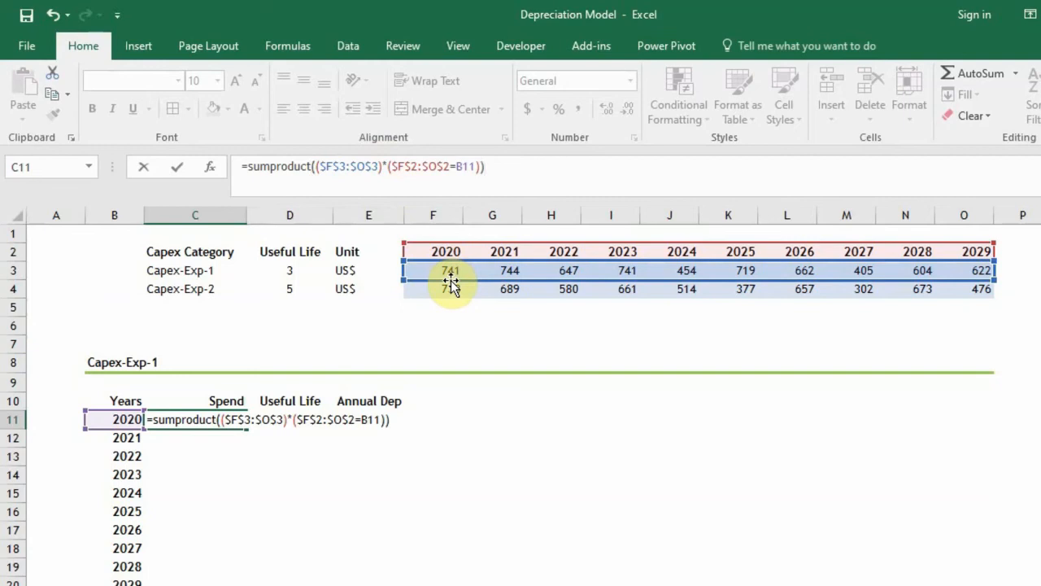
key("Return")
Compare the C11 Spend result with the 2020 amount in F3 and trace the cells that the C11 formula refers to
left_click(444, 271)
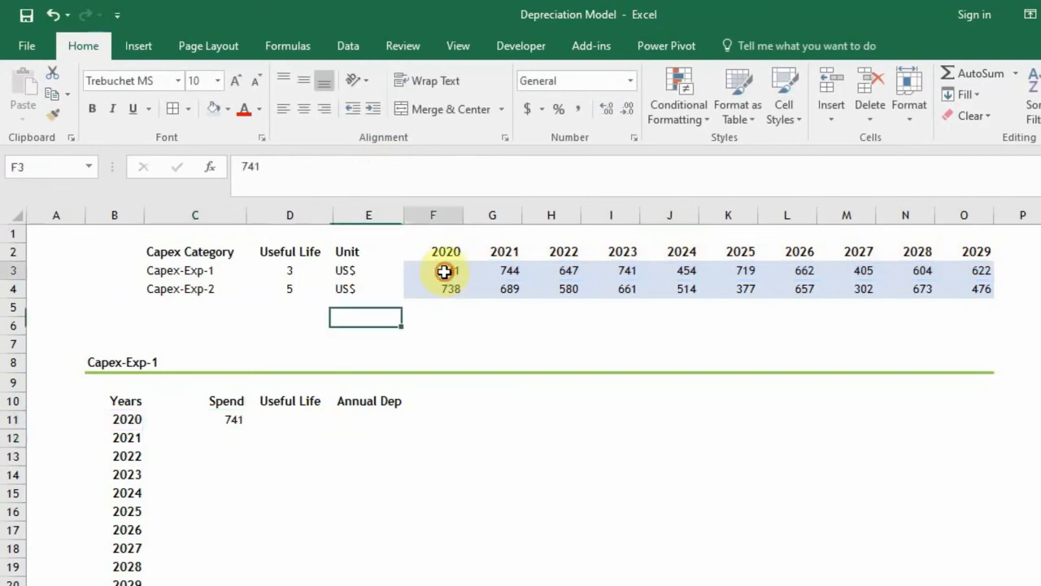
left_click(228, 420)
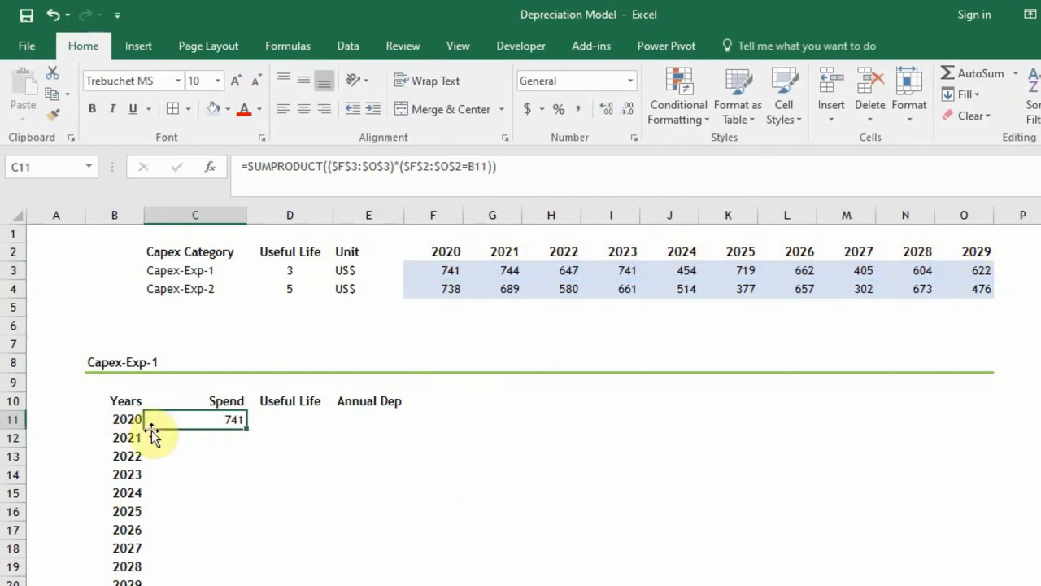
left_click(328, 166)
type("(")
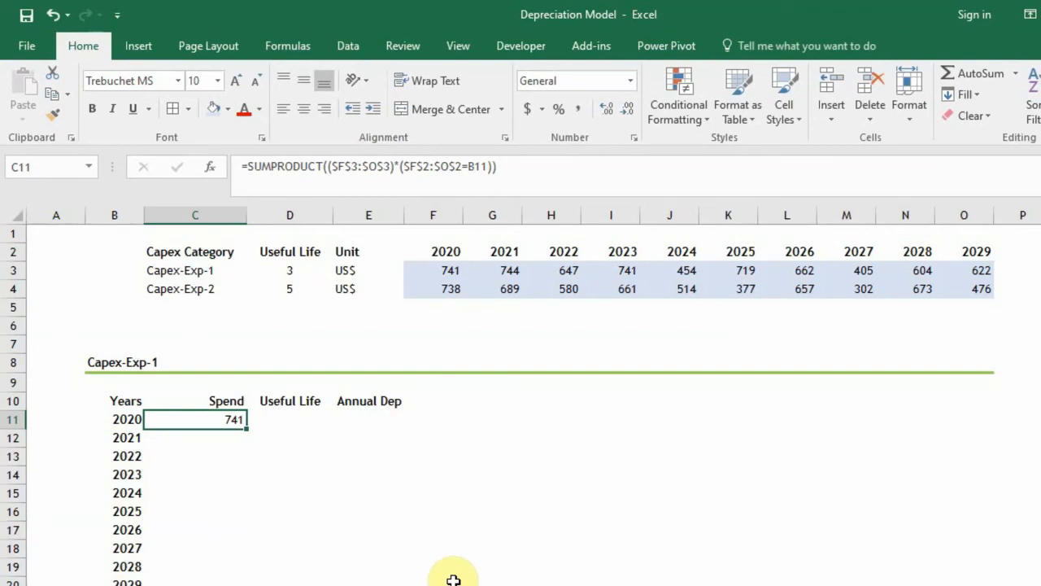
key("ctrl+bracketleft")
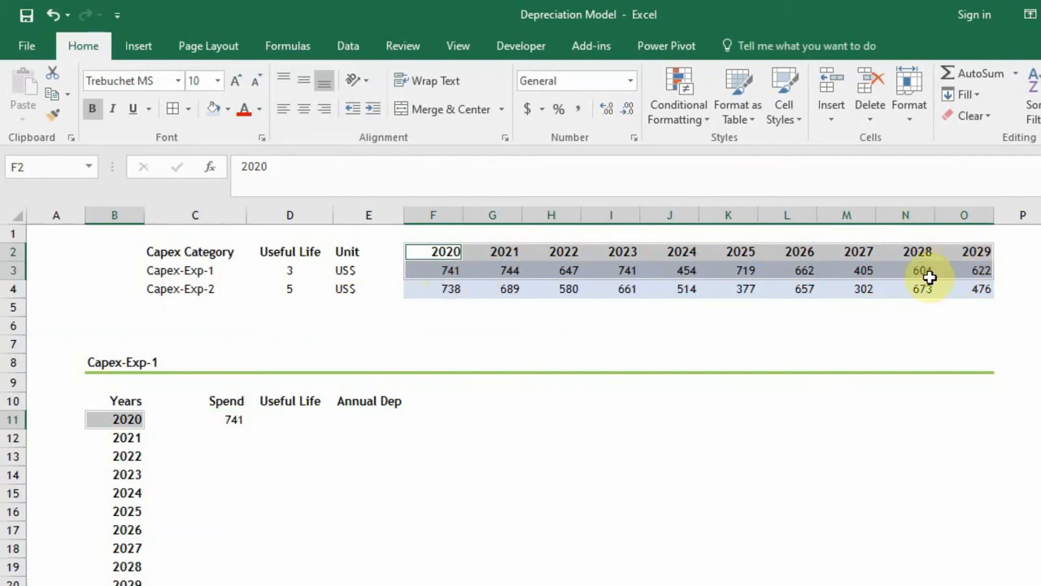
left_click(228, 425)
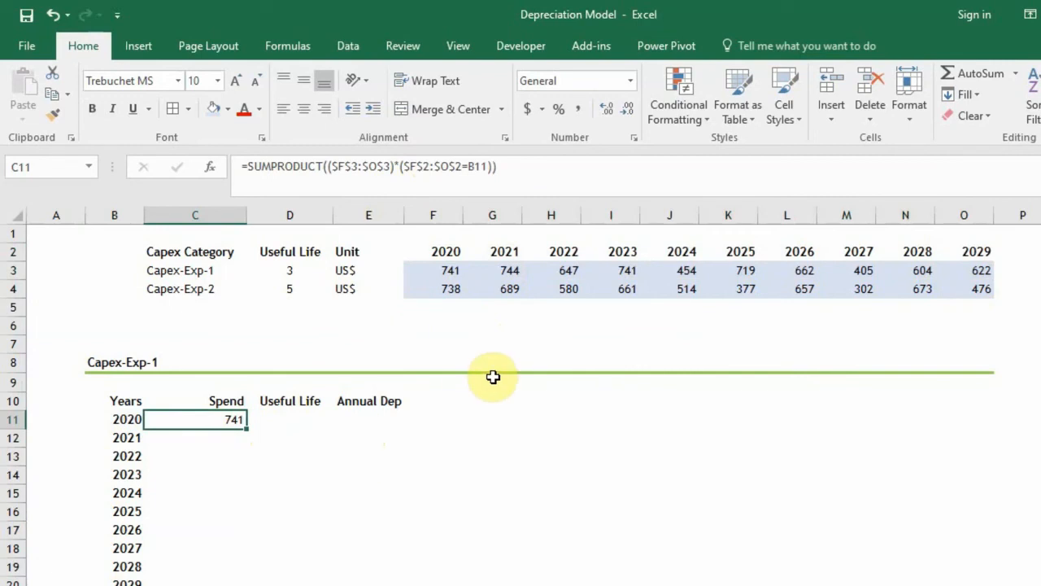
key("ctrl+bracketleft")
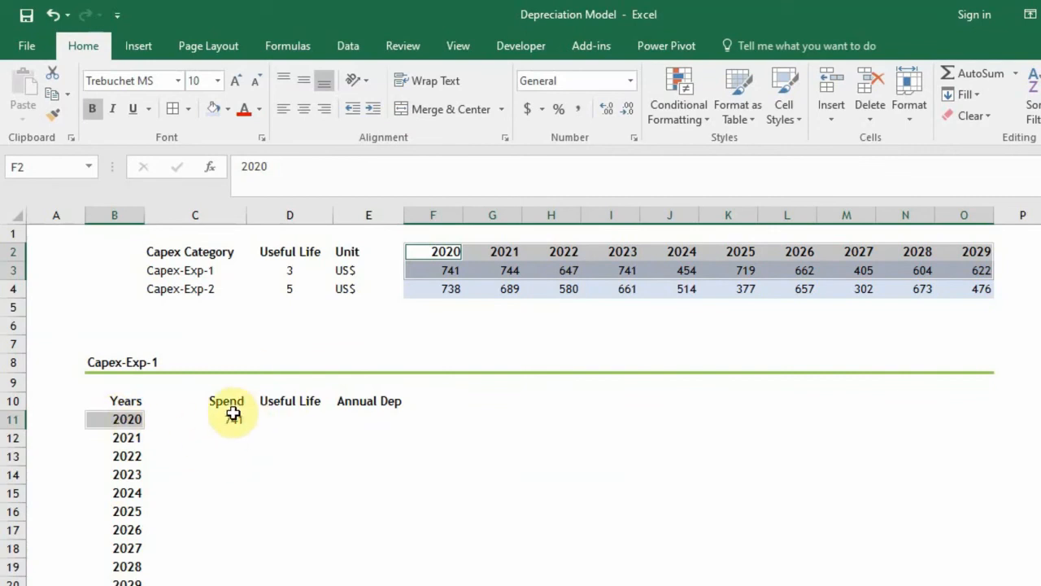
left_click(317, 436)
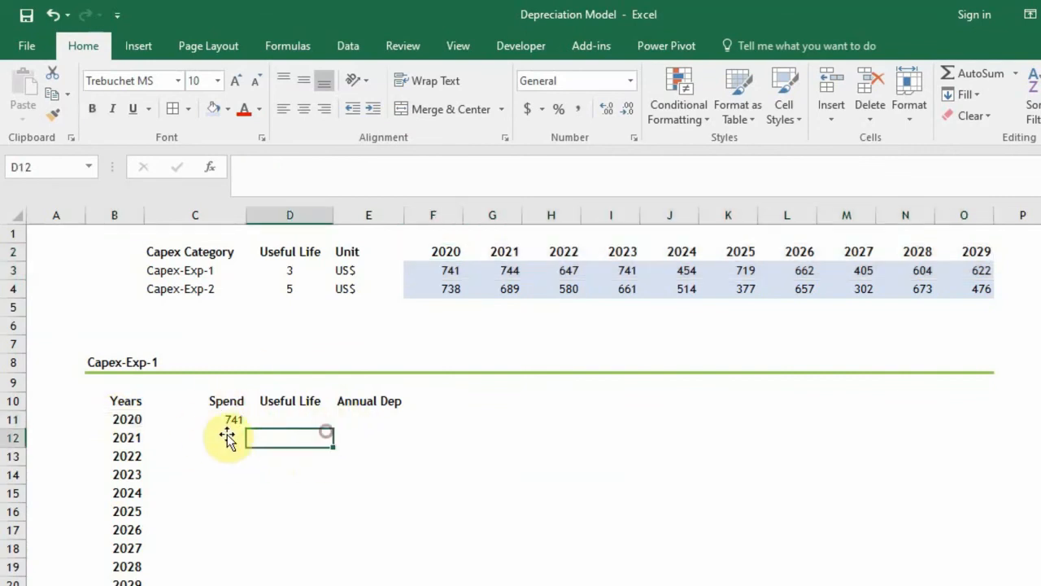
Evaluate the ($F$3:$O$3) and ($F$2:$O$2=B11) parts of the C11 formula in place to inspect their arrays, keeping the original formula
left_click(225, 422)
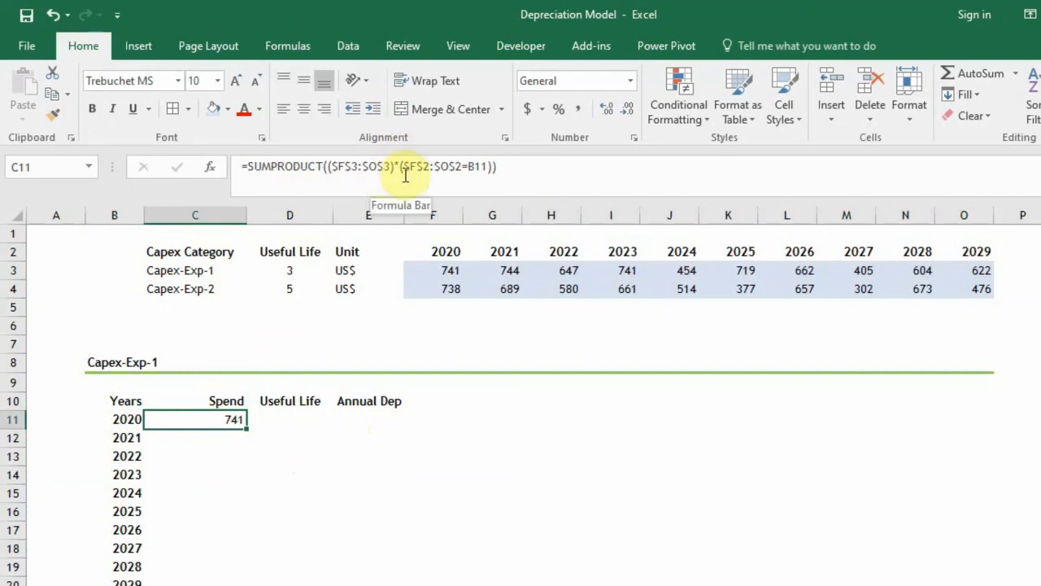
left_click(396, 167)
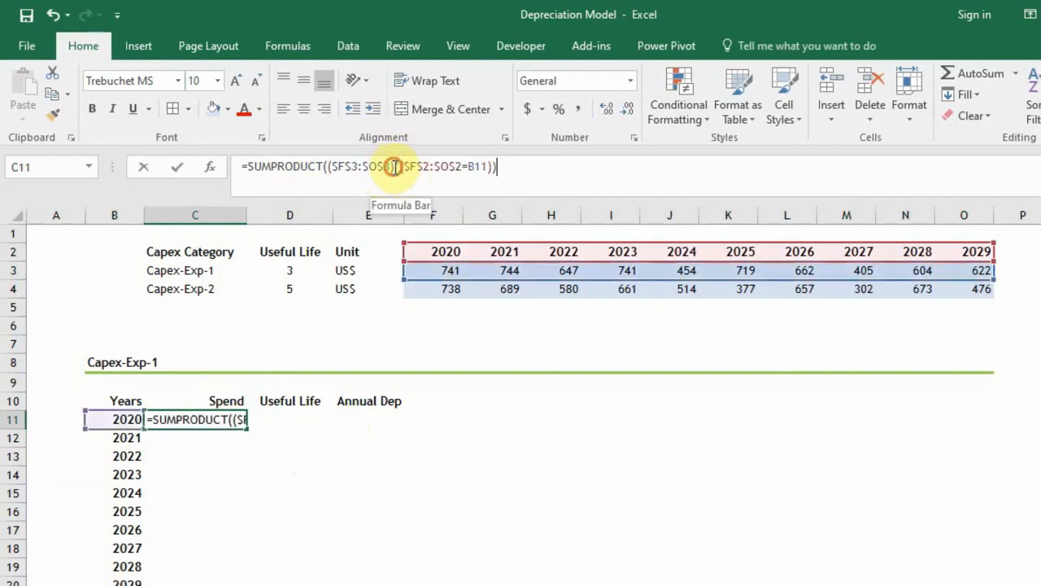
left_click_drag(389, 167, 330, 170)
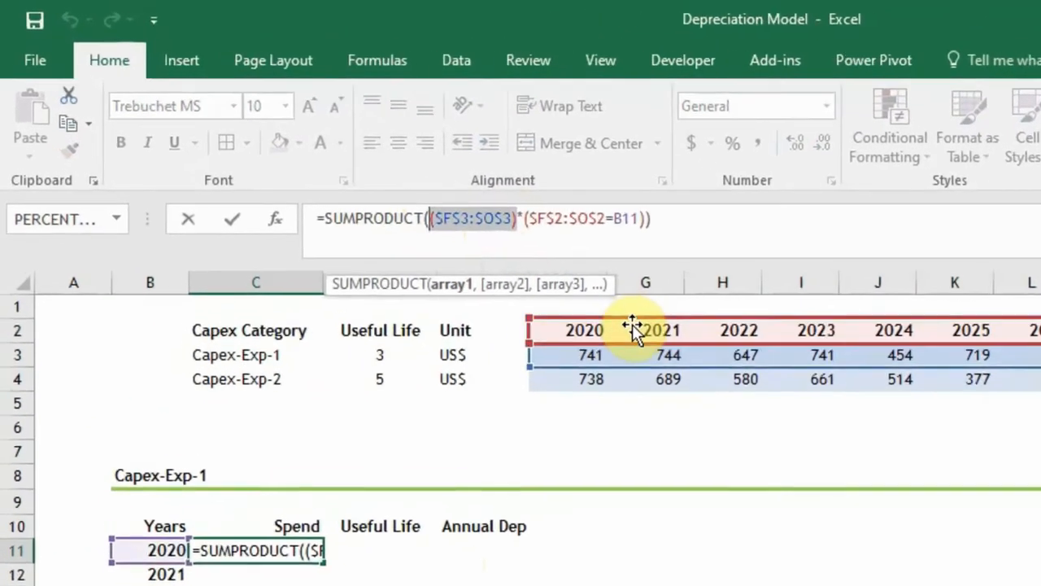
key("F9")
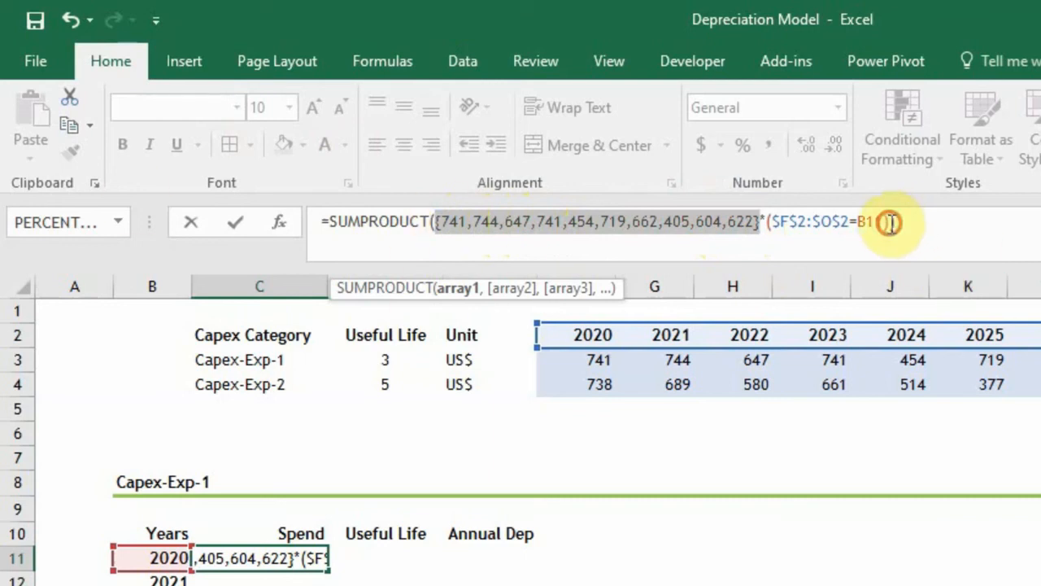
left_click_drag(891, 225, 768, 231)
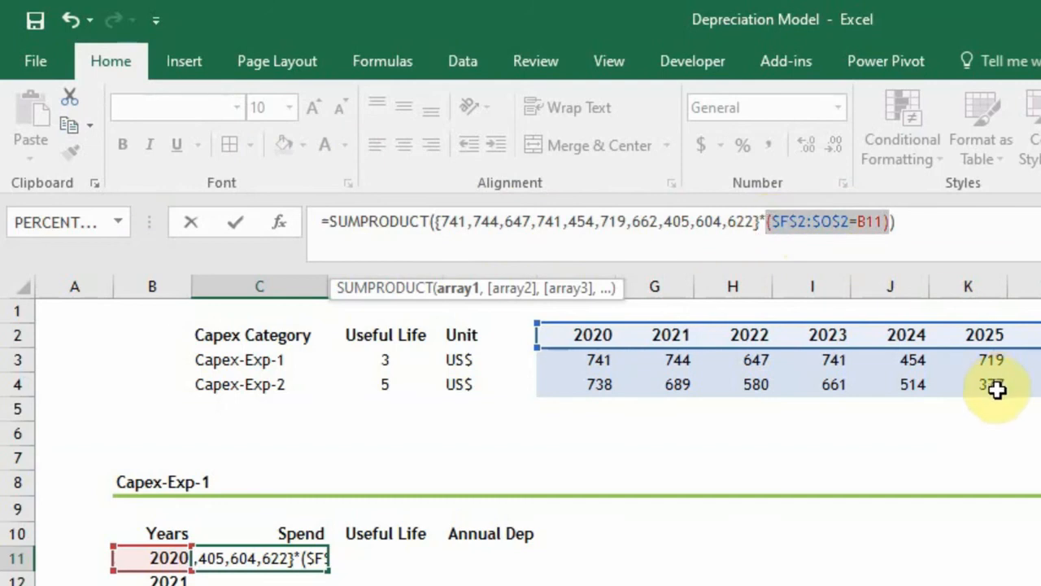
key("F9")
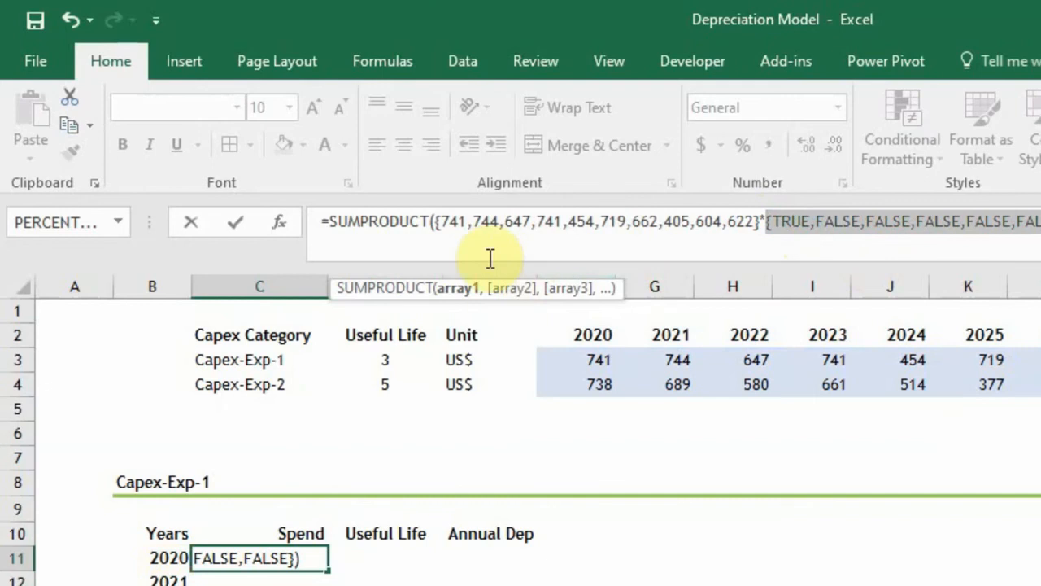
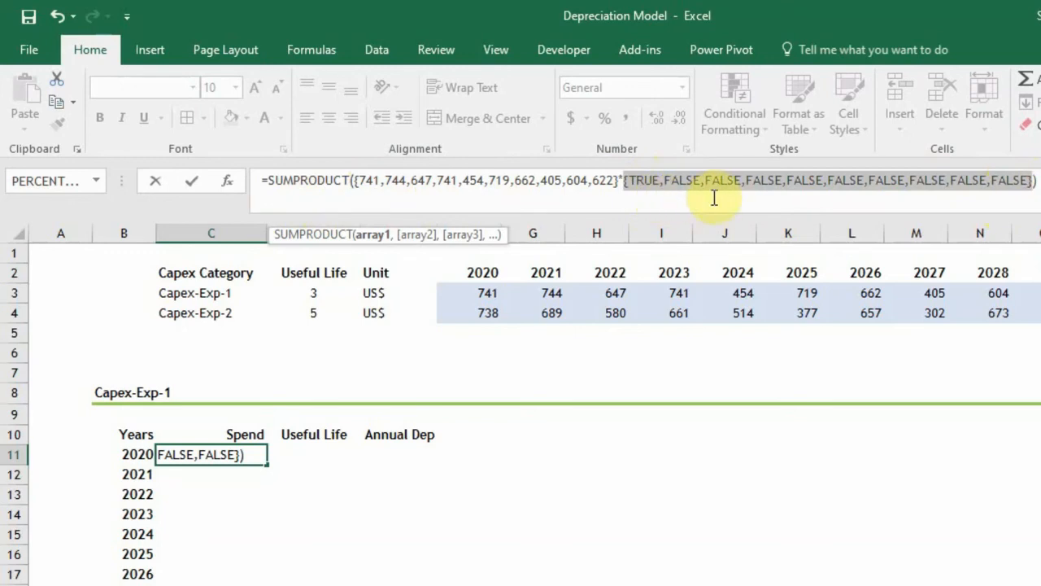
key("Escape")
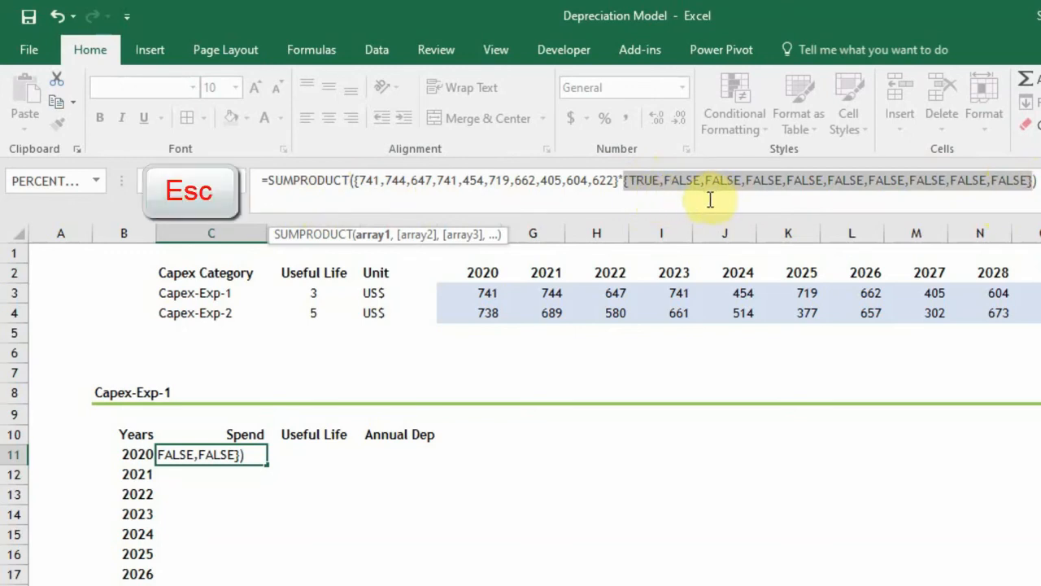
key("Escape")
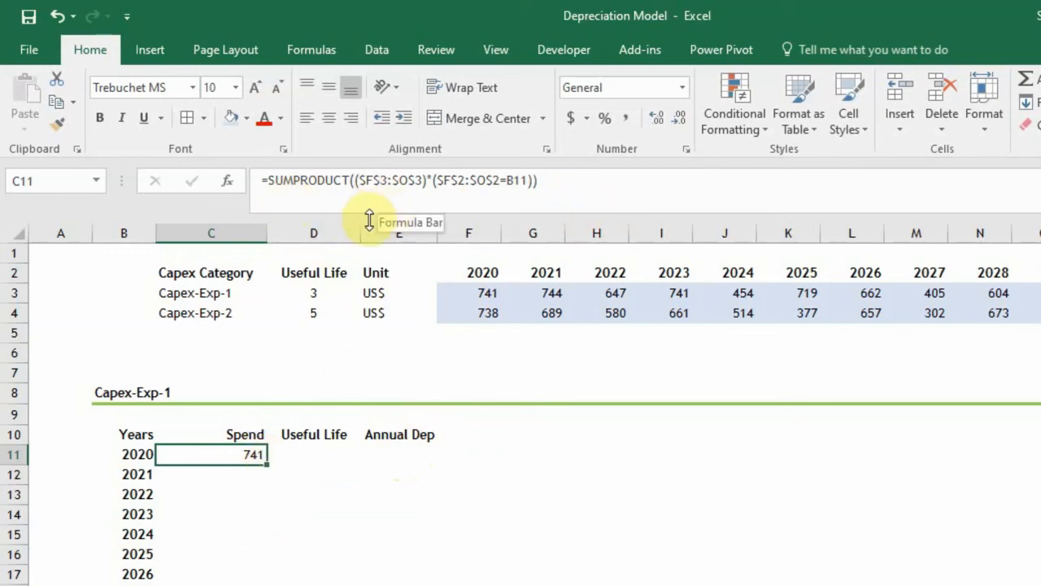
Shrink the formula bar to one line and fill the C11 Spend formula down through C20
left_click_drag(370, 218, 362, 187)
left_click(279, 483)
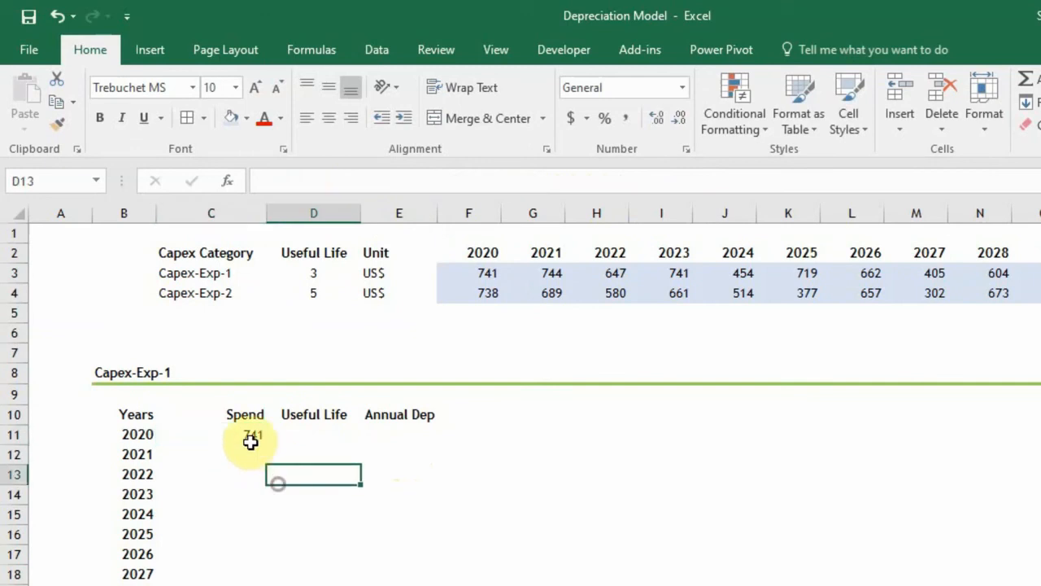
left_click(256, 427)
key("shift+Down")
key("shift+Down")
key("shift+Down")
key("shift+Down")
key("shift+Down")
key("shift+Down")
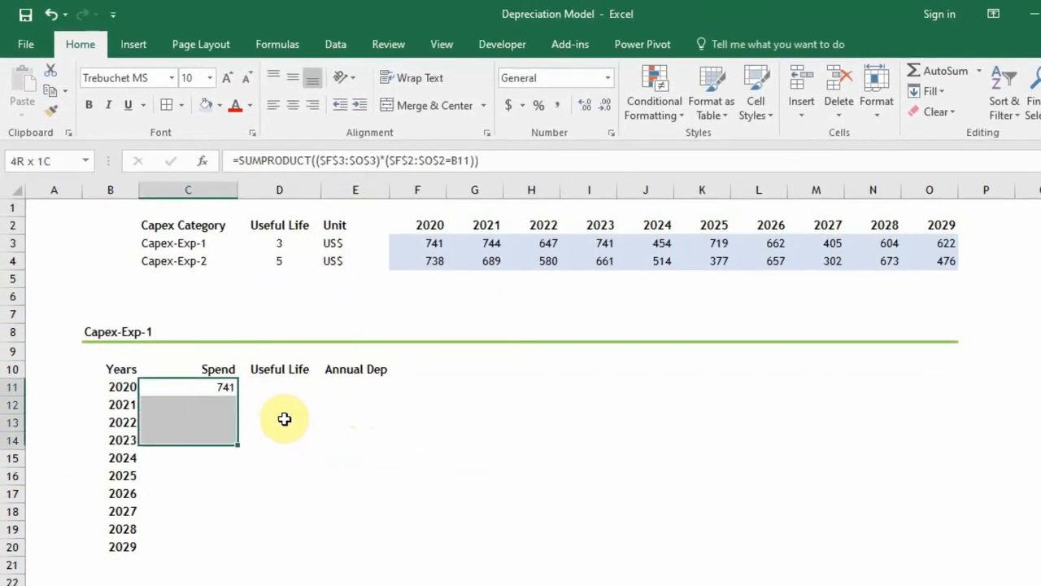
key("shift+Down")
key("shift+Down")
key("shift+Down")
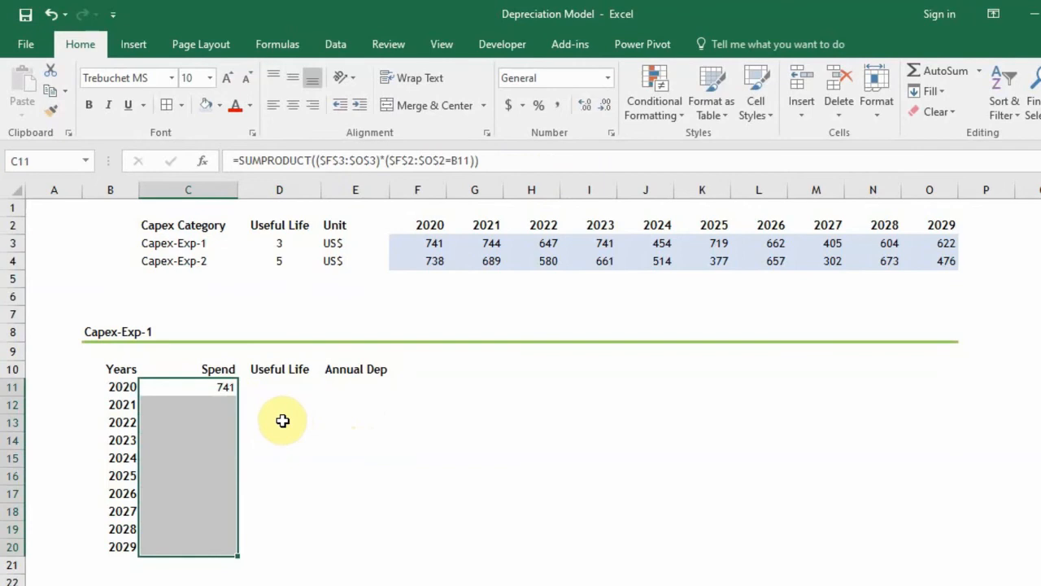
key("ctrl+d")
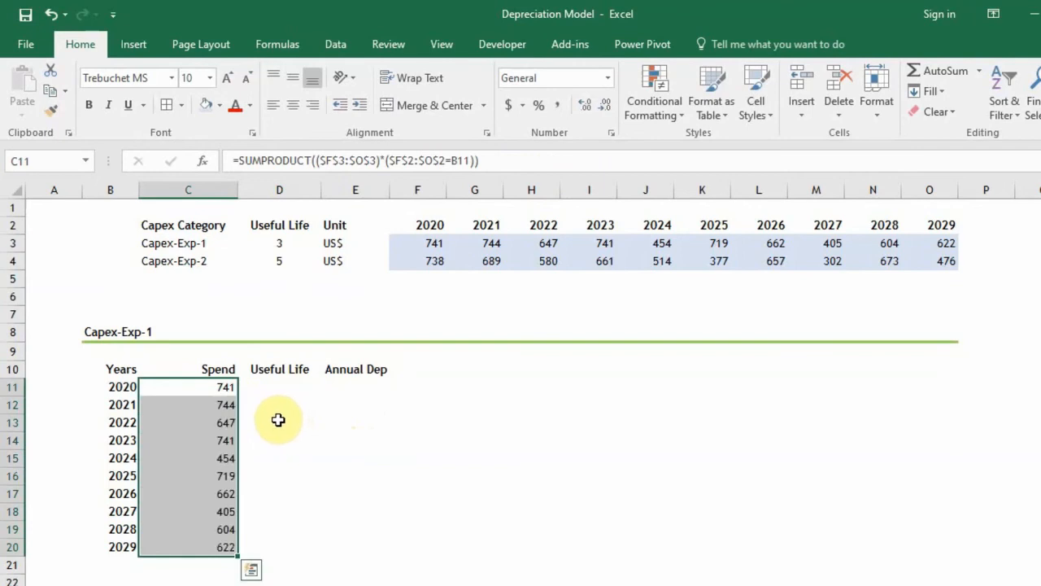
key("Right")
key("Right")
key("Up")
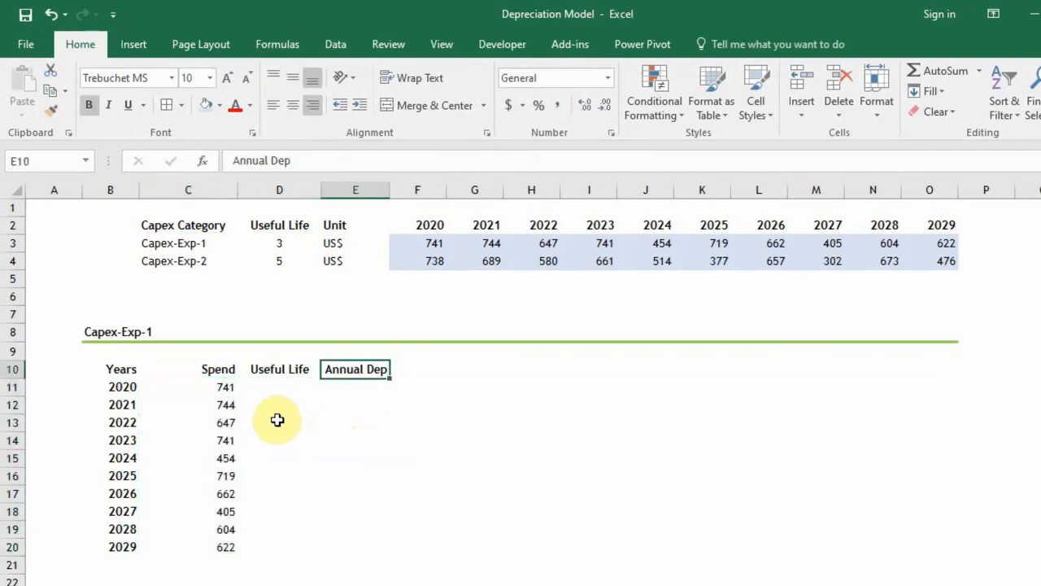
Review the Years formula in B12 and the Spend formulas down column C to C20
key("Down")
key("Down")
key("Left")
key("Left")
key("Left")
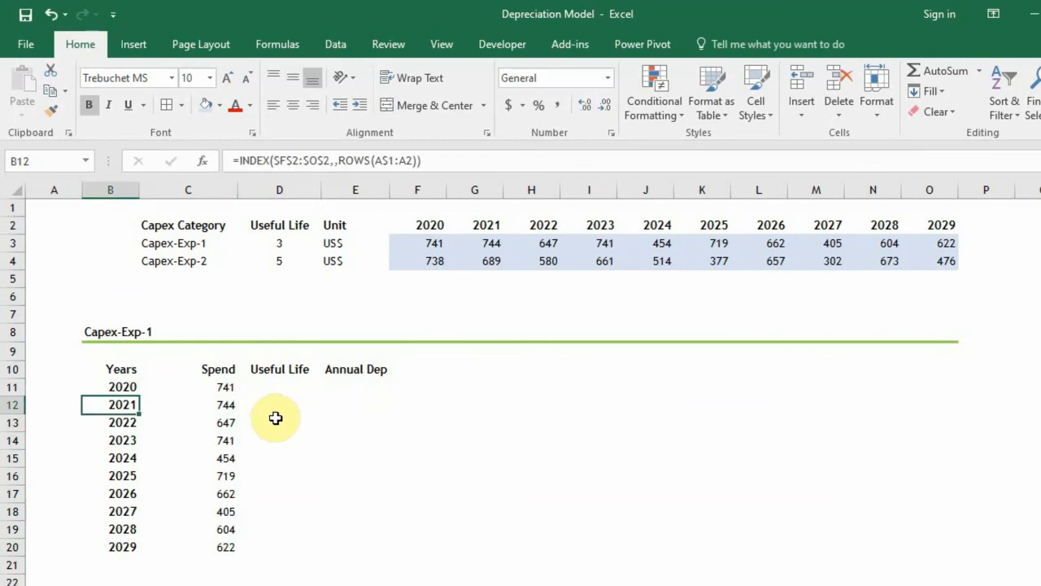
key("Right")
key("Down")
key("Down")
key("Up")
key("Up")
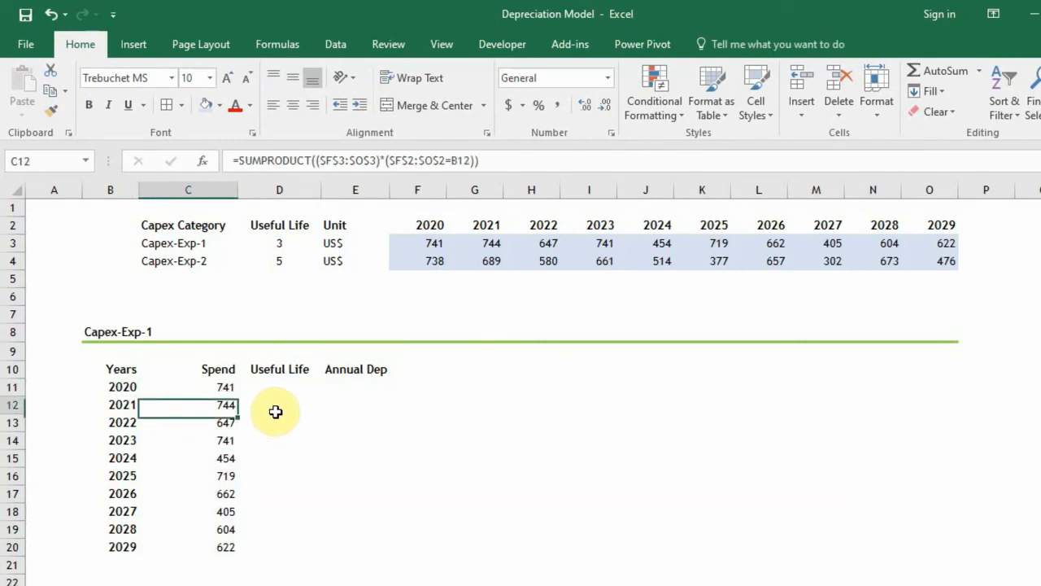
key("Up")
key("Up")
key("Down")
key("Down")
key("Down")
key("Down")
key("Down")
key("Down")
key("Down")
key("Down")
key("Down")
key("Down")
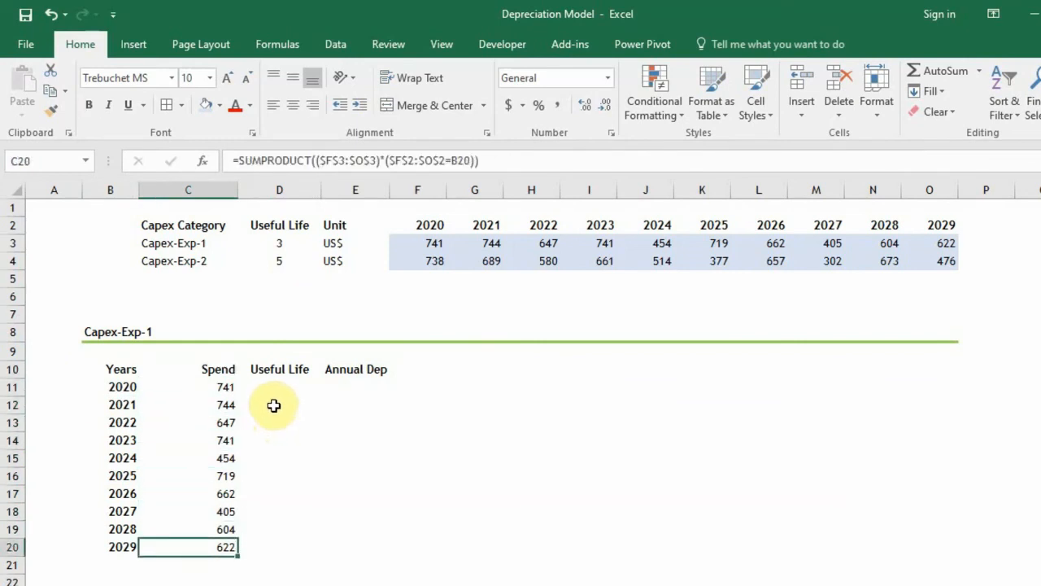
Link the 2020 Useful Life cell D11 to the Capex-Exp-1 useful life with the absolute reference =$D$3
left_click(273, 388)
type("=")
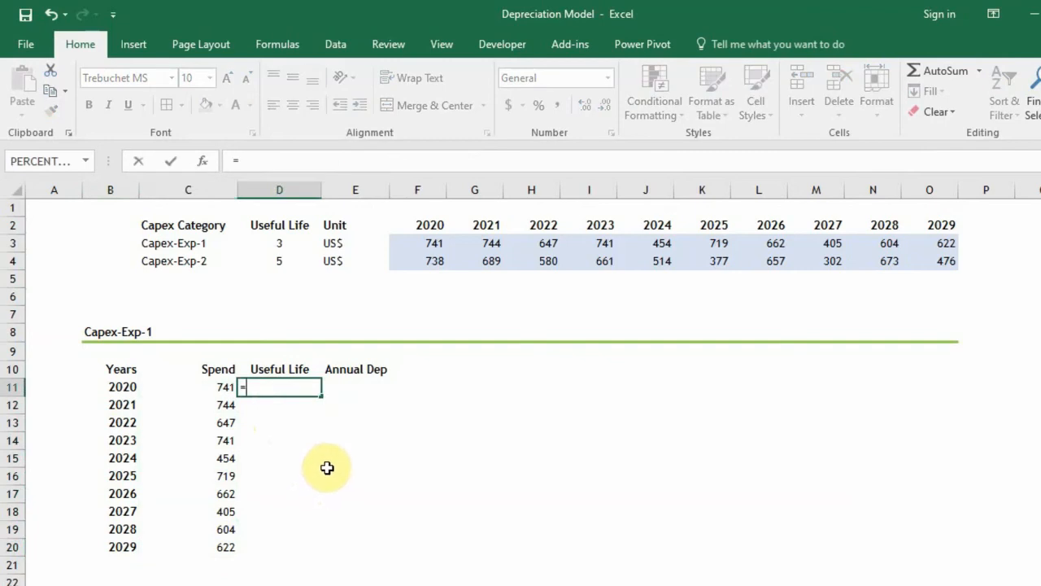
key("Up")
key("Up")
key("Up")
key("Up")
key("Up")
key("Up")
key("Up")
key("Up")
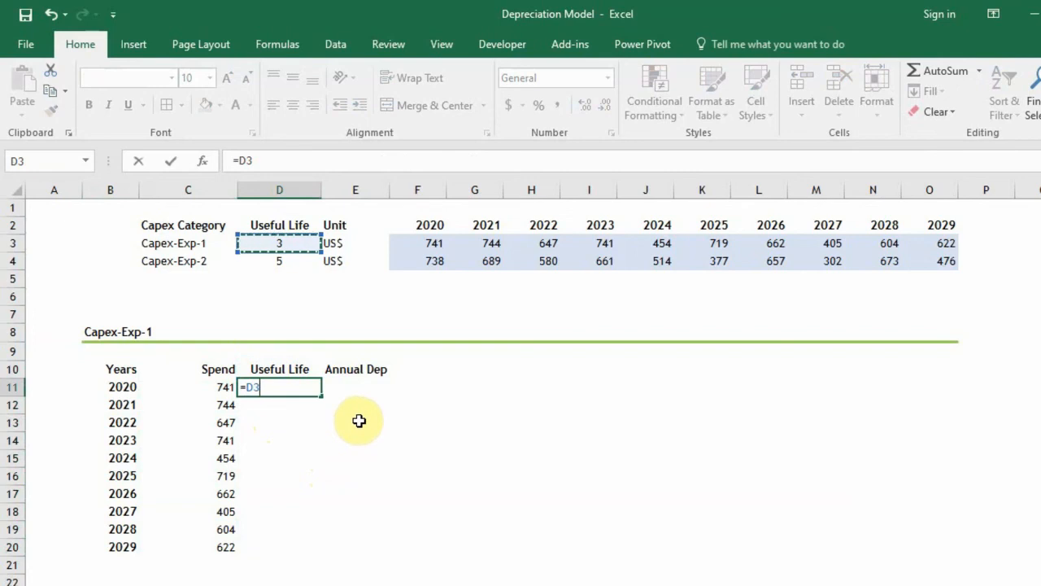
key("F4")
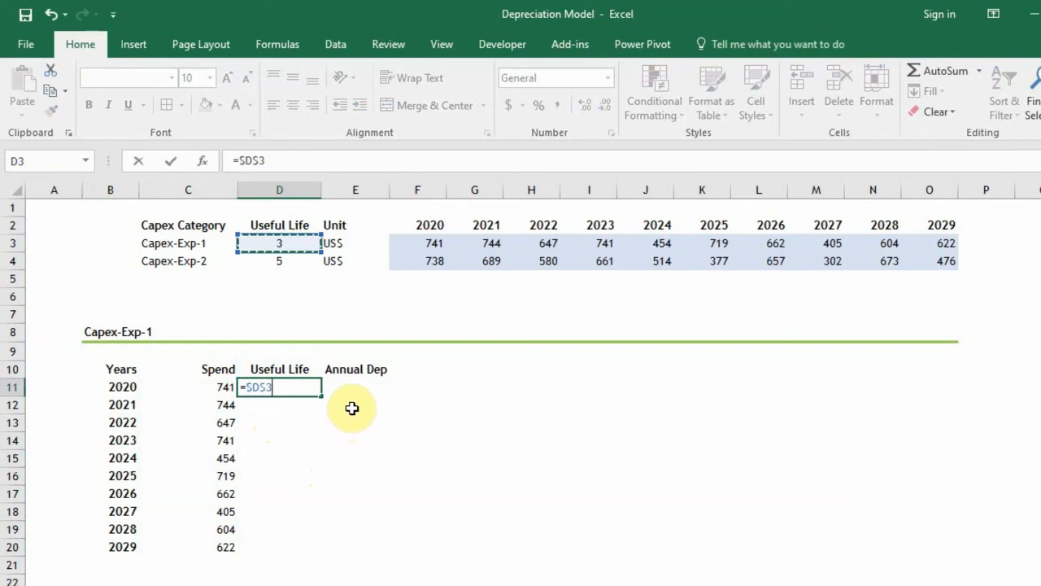
key("Return")
Fill the D11 Useful Life formula down through D20
key("Up")
key("shift+Down")
key("shift+Down")
key("shift+Down")
key("shift+Down")
key("shift+Down")
key("shift+Down")
key("shift+Down")
key("shift+Down")
key("shift+Down")
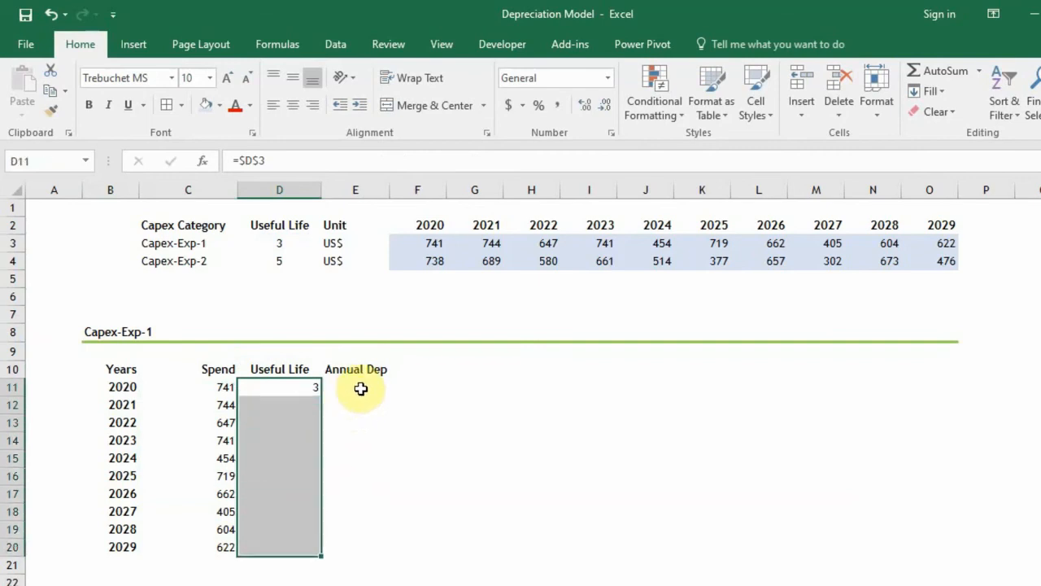
key("ctrl+d")
key("ctrl+q")
left_click(409, 372)
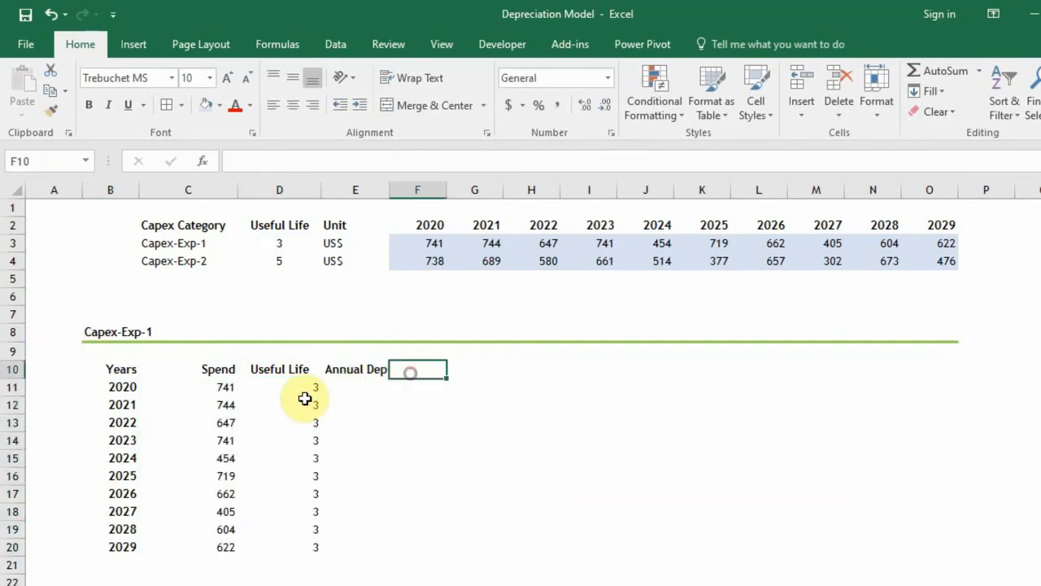
Test the Useful Life link by setting the Capex-Exp-1 useful life in D3 to 4, and restore it to 3
left_click(280, 405)
left_click(280, 243)
type("4")
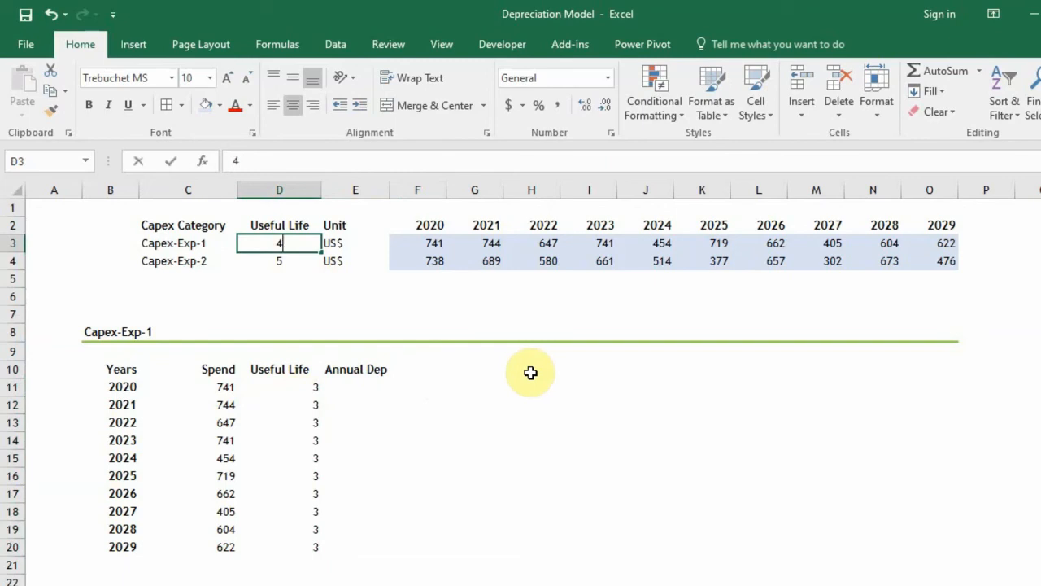
key("Return")
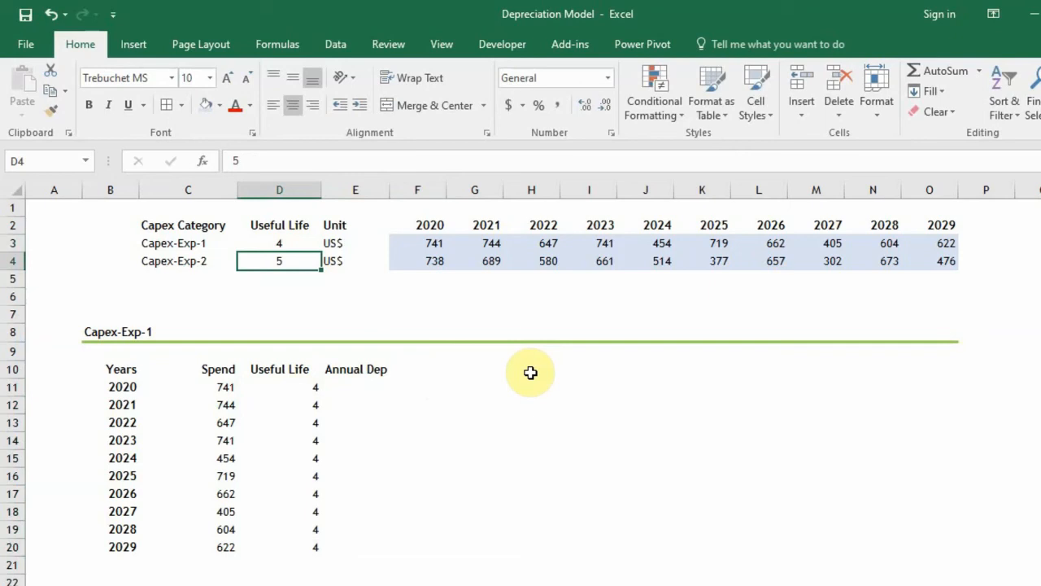
key("Up")
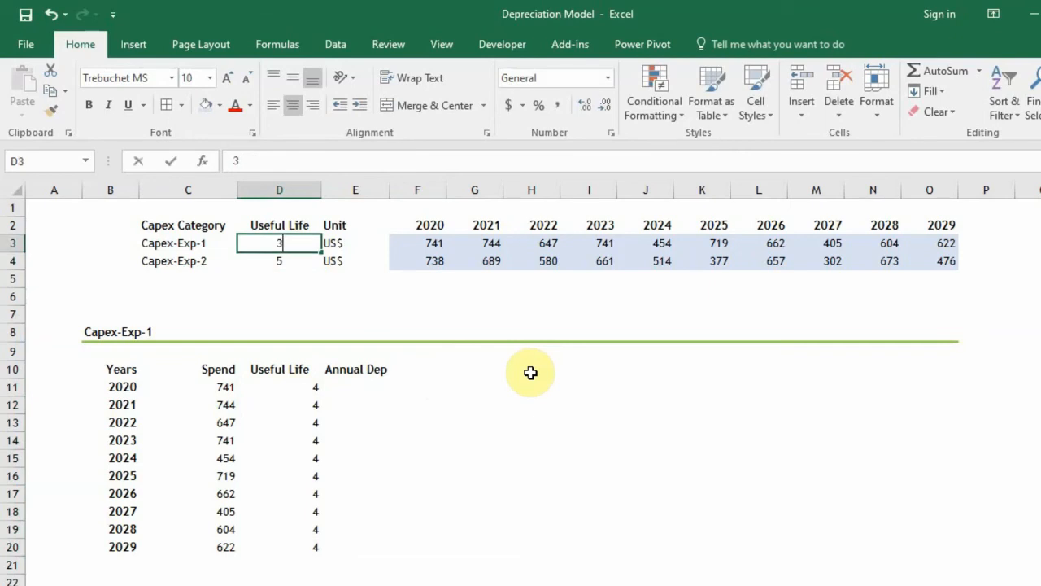
key("Return")
Calculate the 2020 Annual Dep in E11 as Spend divided by Useful Life, =C11/D11
left_click(361, 387)
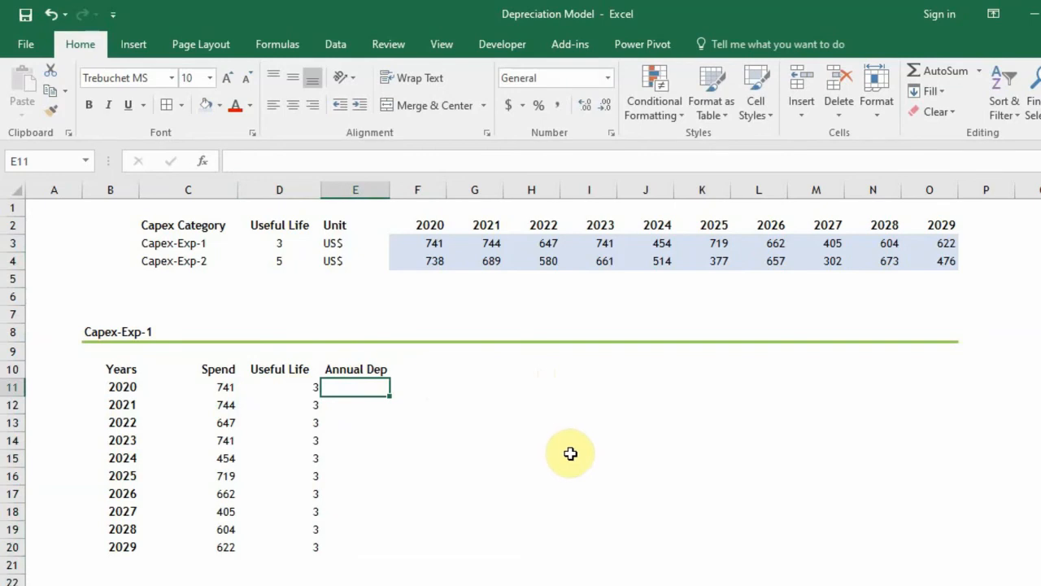
type("=")
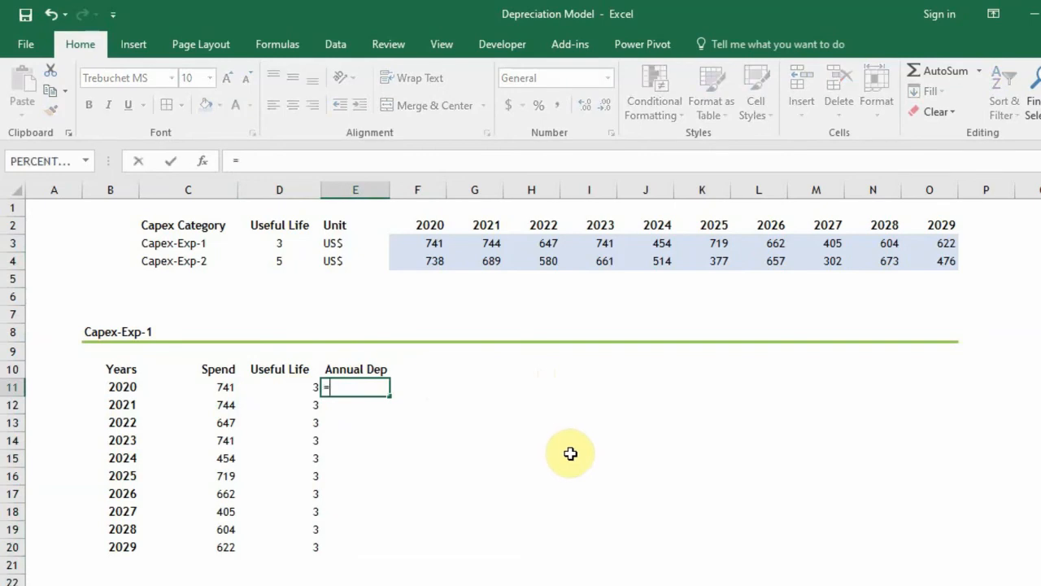
key("Left")
key("Left")
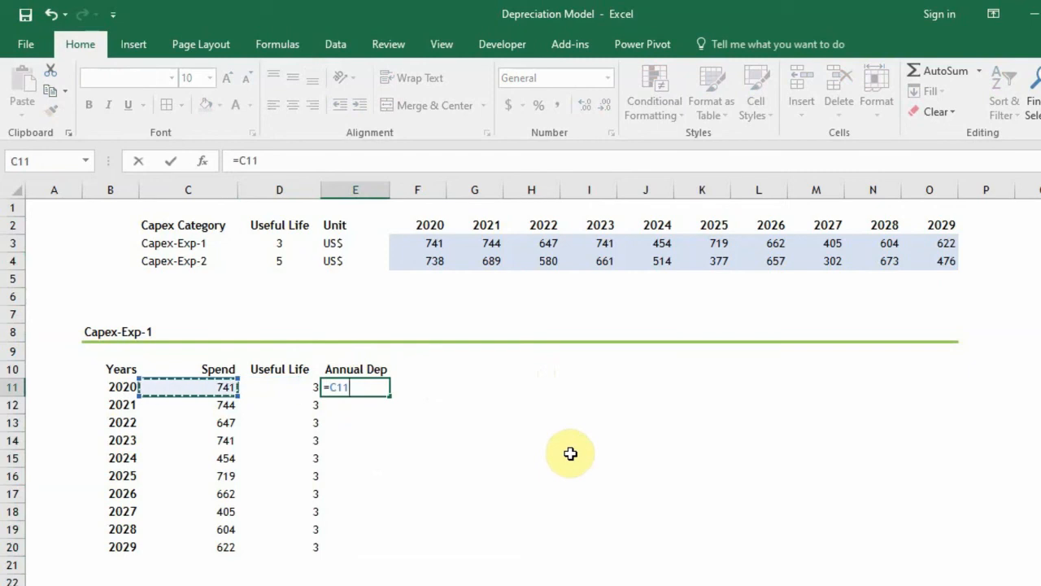
type("/")
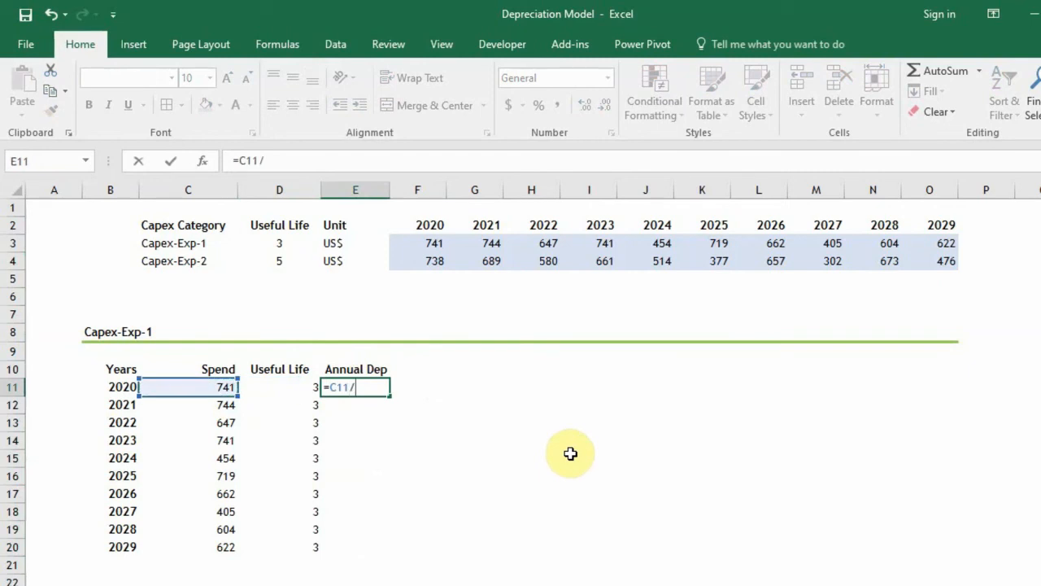
key("Left")
key("Return")
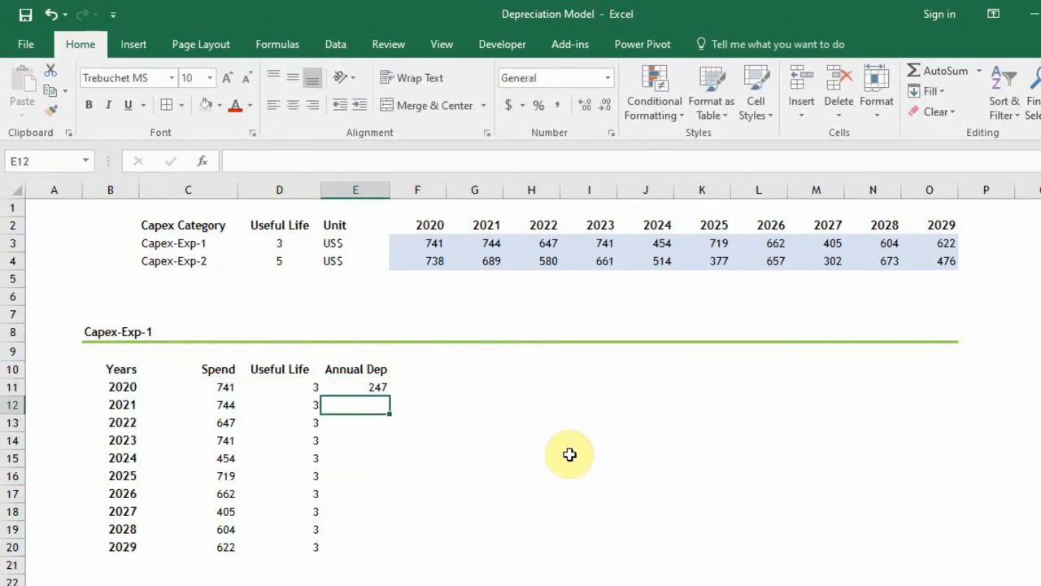
Fill the E11 Annual Dep formula down through E20
key("Up")
key("shift+Down")
key("shift+Down")
key("shift+Down")
key("shift+Down")
key("shift+Down")
key("shift+Down")
key("shift+Down")
key("shift+Down")
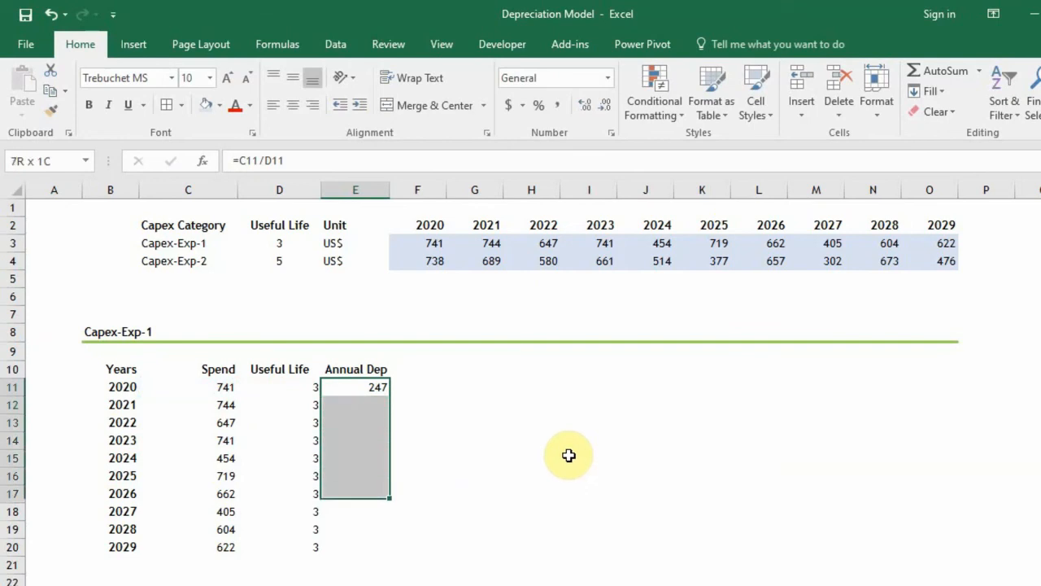
key("shift+Down")
key("ctrl+d")
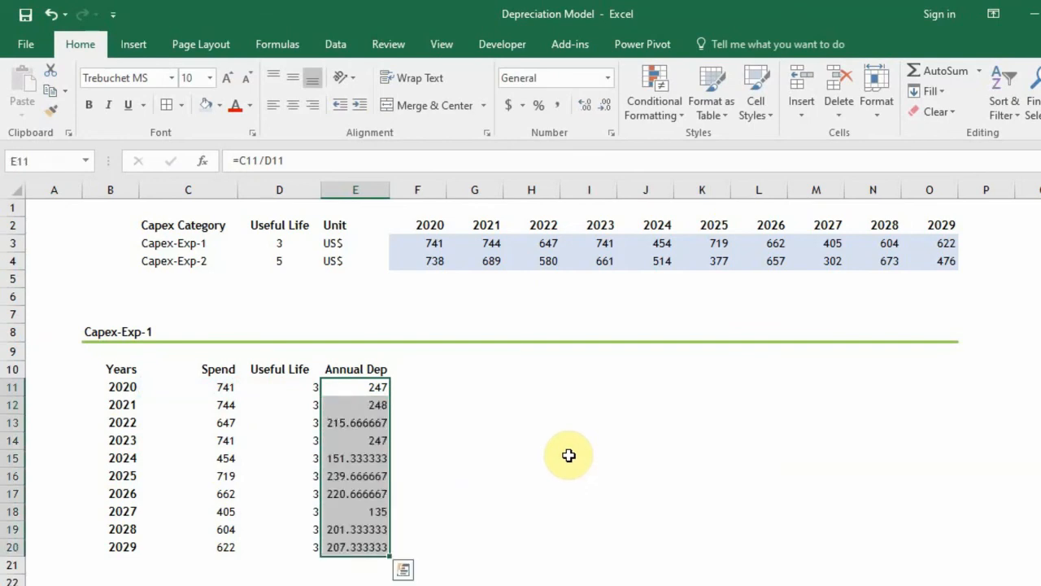
Check the Annual Dep formulas and their decimals row by row in E11 through E20
key("Right")
key("Right")
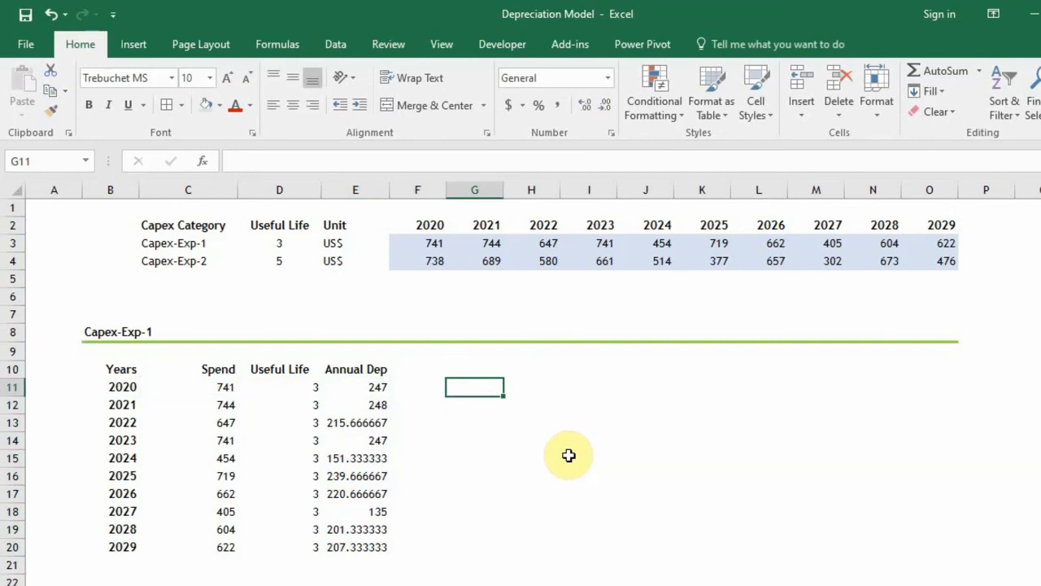
key("Down")
key("Down")
key("Left")
key("Left")
key("Up")
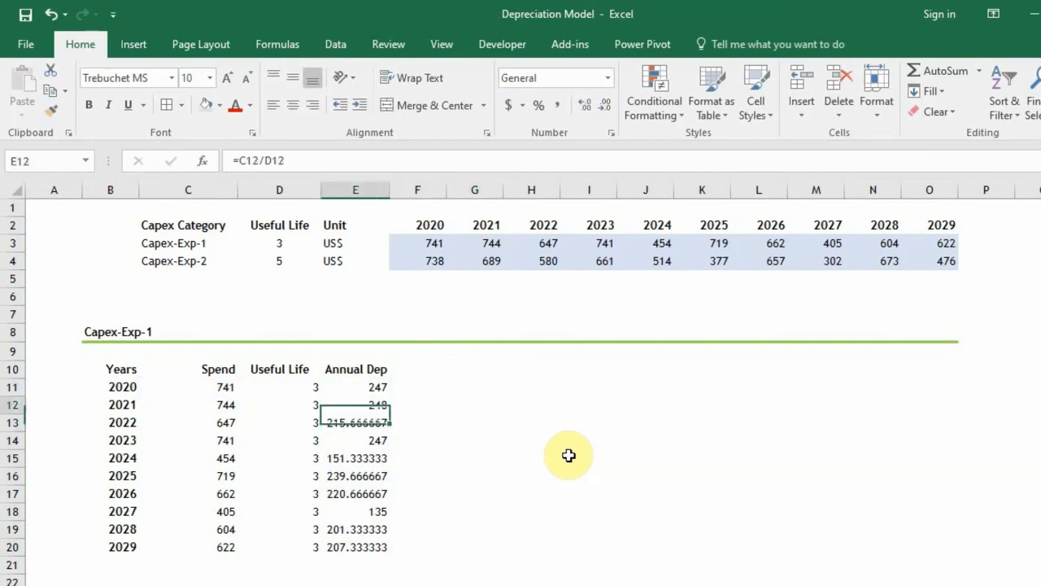
key("Up")
key("Up")
key("Down")
key("Down")
key("Down")
key("Down")
key("Down")
key("Down")
key("Down")
key("Down")
key("Down")
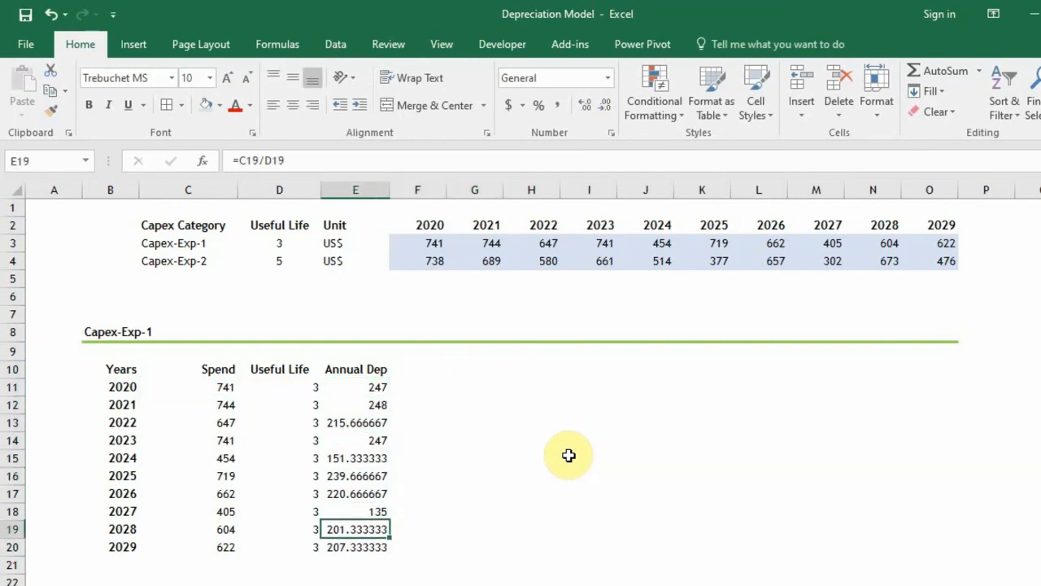
key("Down")
key("Down")
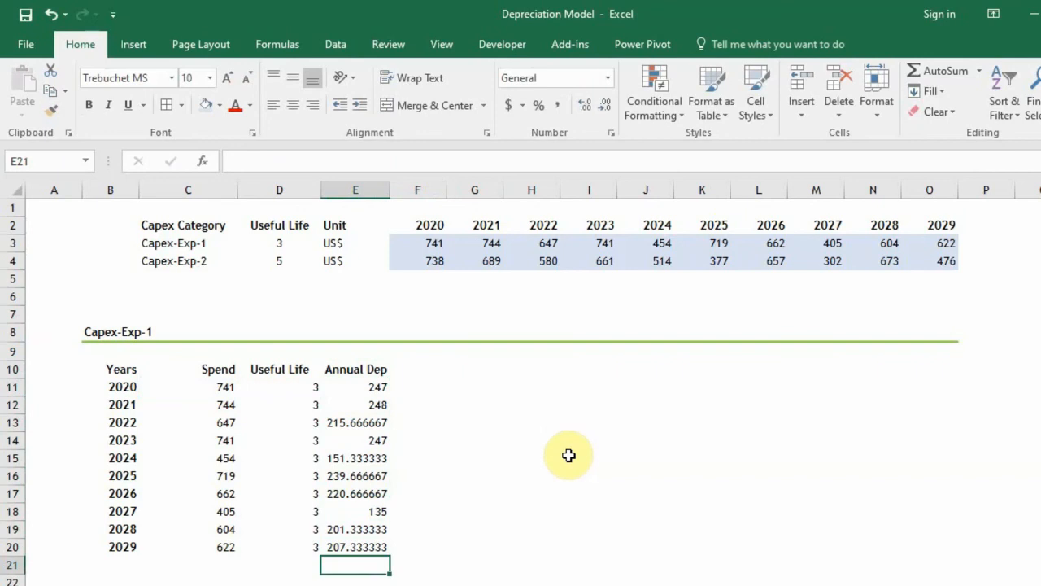
key("Up")
key("Up")
key("Up")
key("Up")
key("Up")
key("Up")
key("Up")
key("Up")
key("Up")
key("Up")
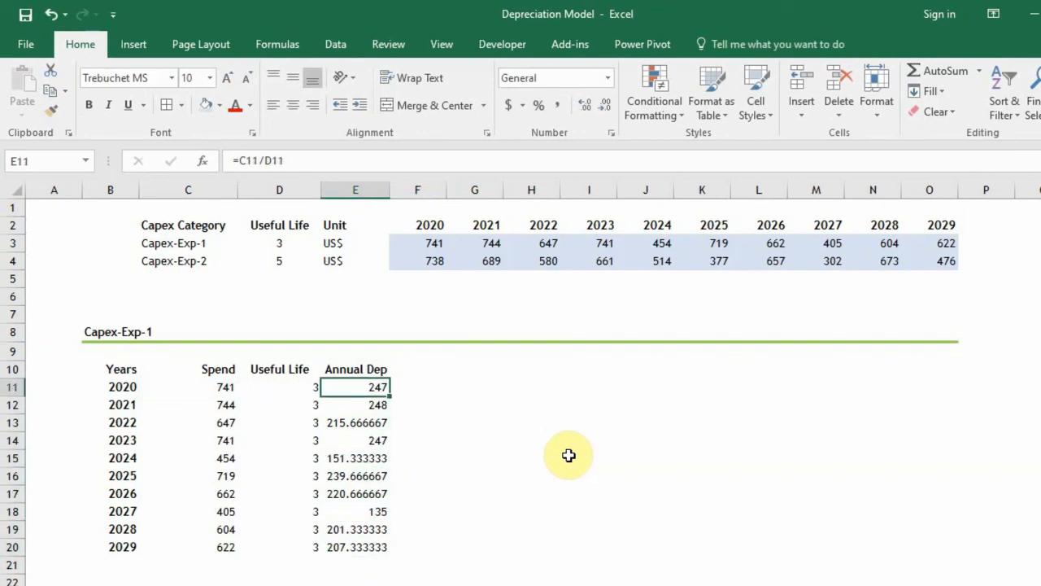
Start wrapping the C11/D11 calculation in E11 in a ROUND function
left_click(239, 160)
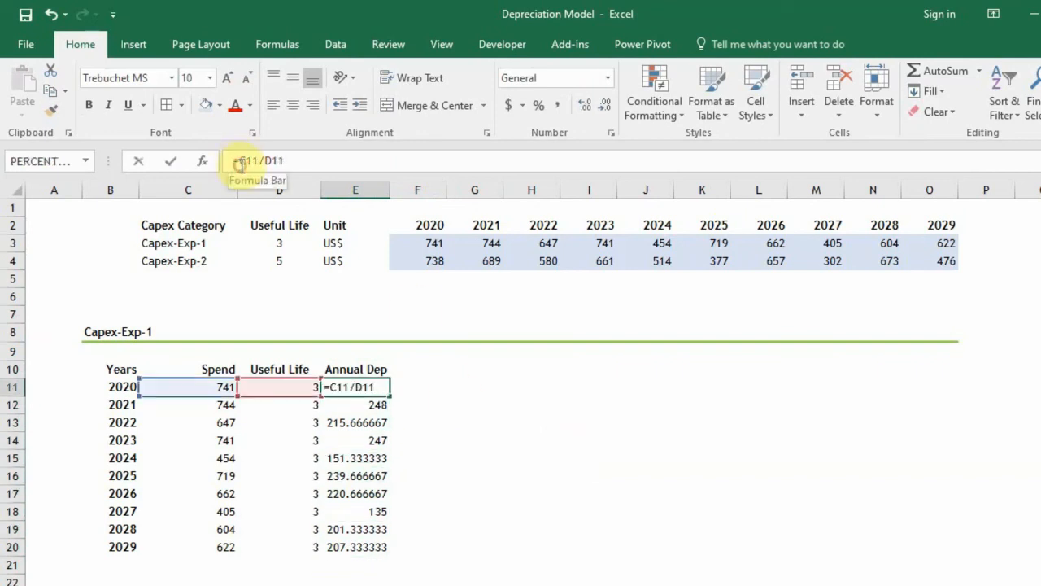
type("round")
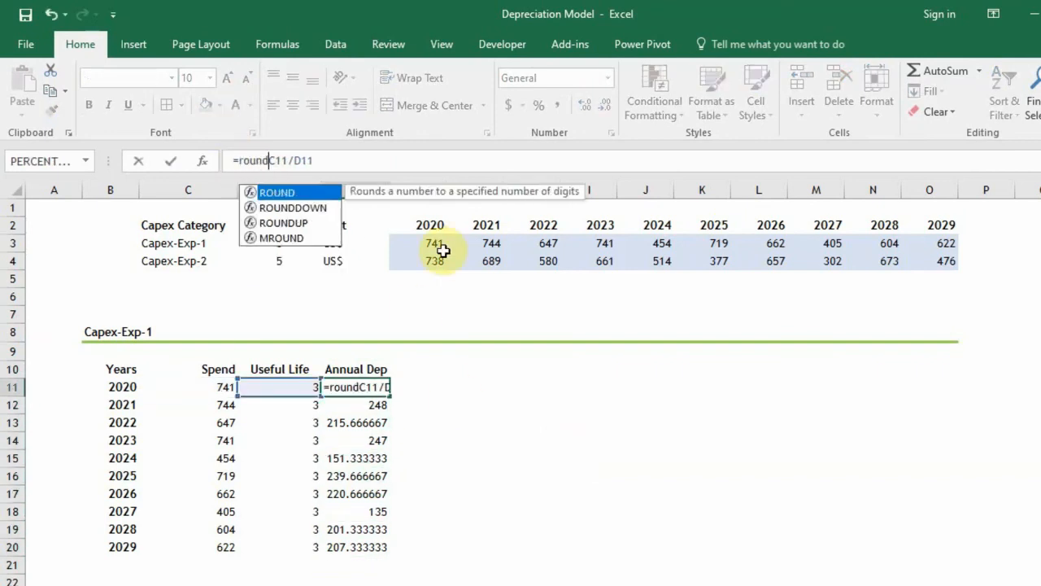
type("(")
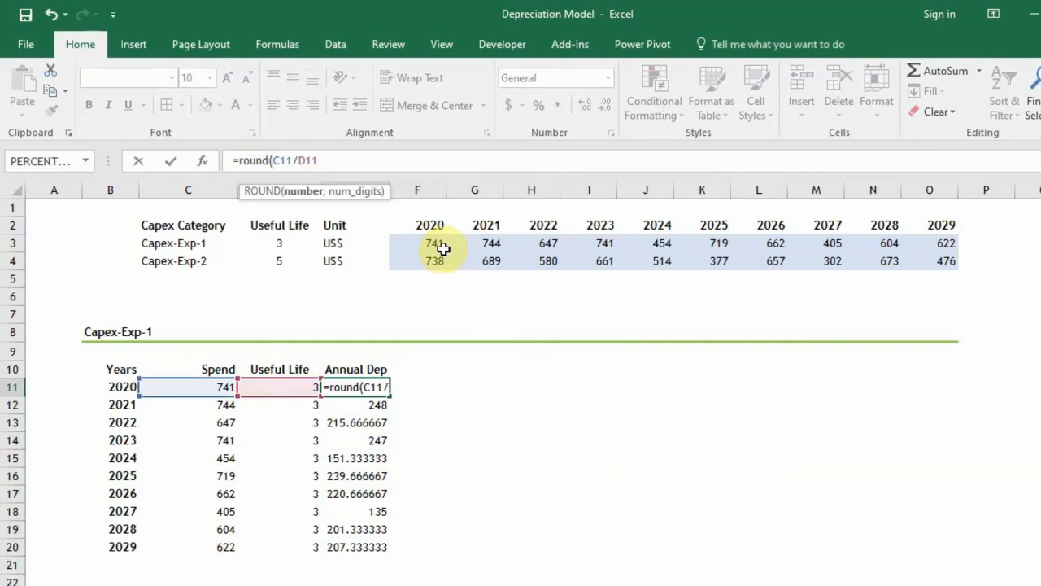
Complete the 2020 Annual Dep formula in E11 as =ROUND(C11/D11,), leaving the number of digits empty
left_click(342, 162)
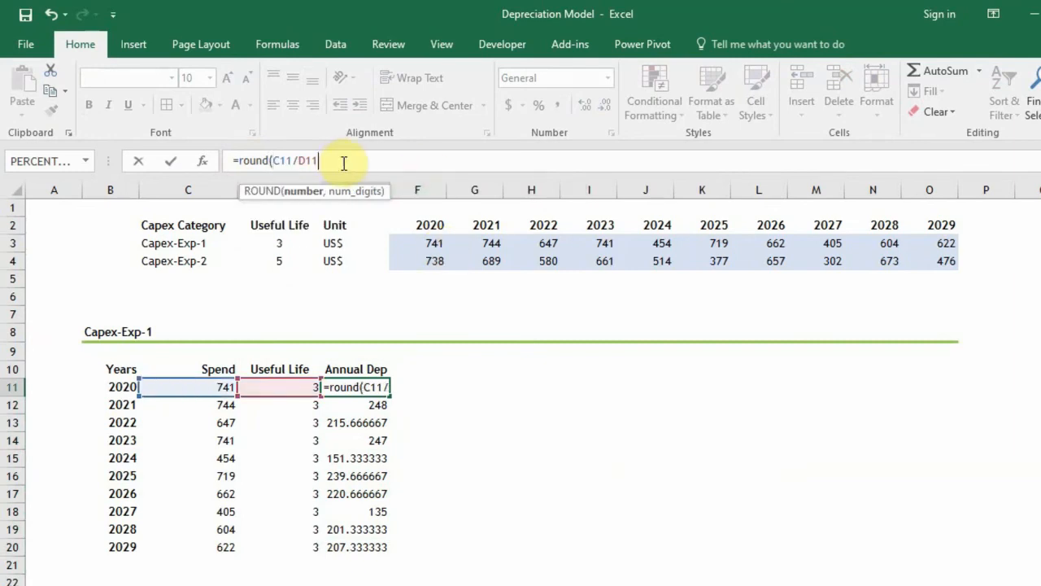
type(",")
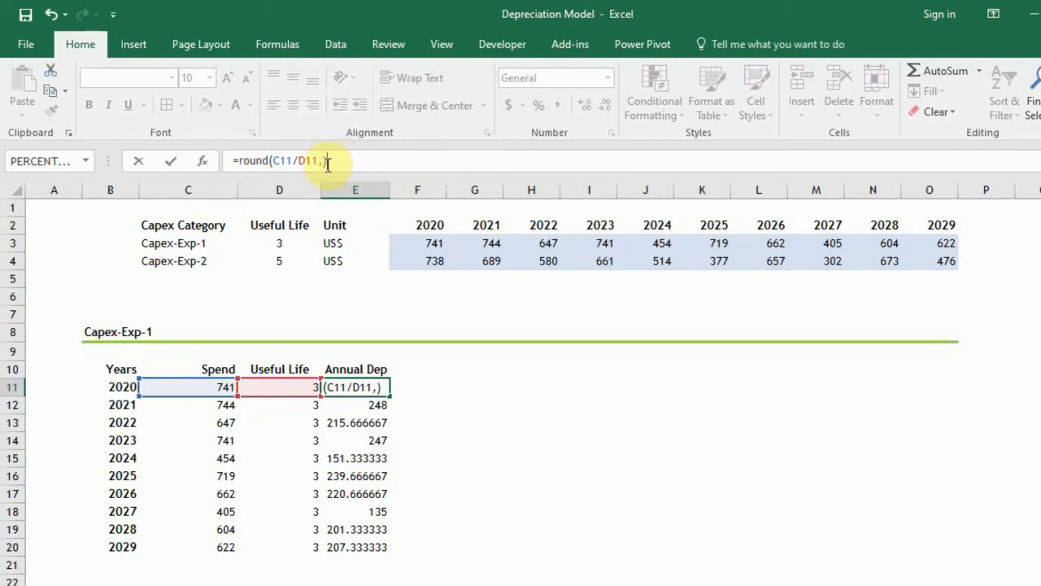
left_click(323, 162)
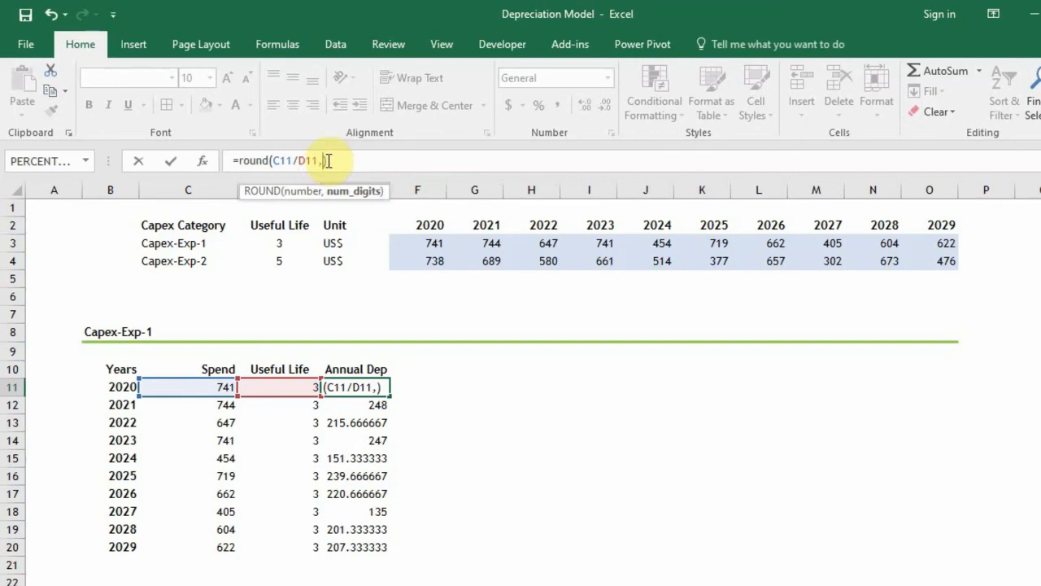
left_click(338, 162)
key("Return")
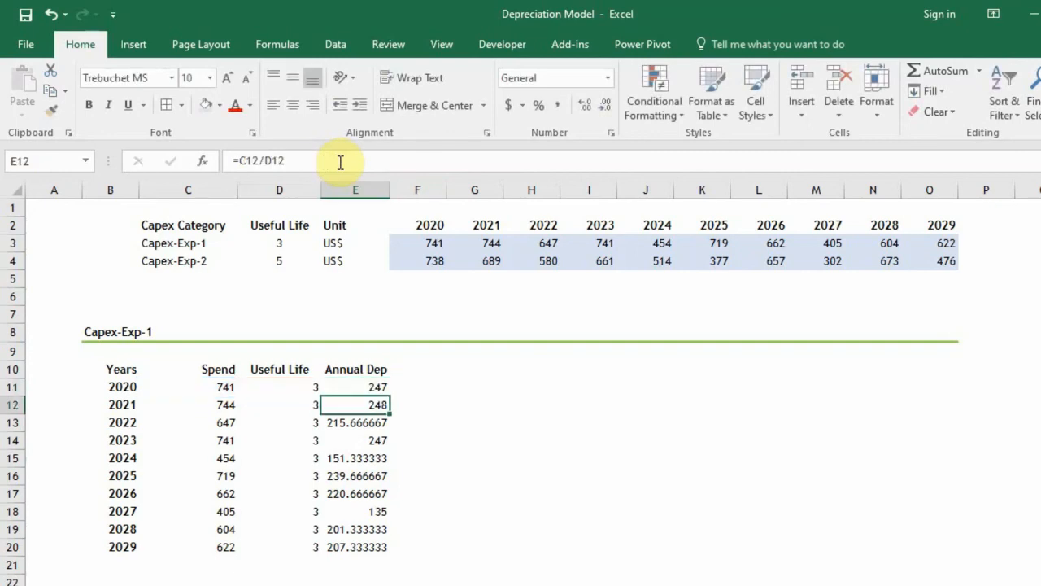
Fill the ROUND formula from E11 down through E20 for all years to 2029
key("Up")
key("shift+Down")
key("shift+Down")
key("shift+Down")
key("shift+Down")
key("shift+Down")
key("shift+Down")
key("shift+Down")
key("shift+Down")
key("shift+Down")
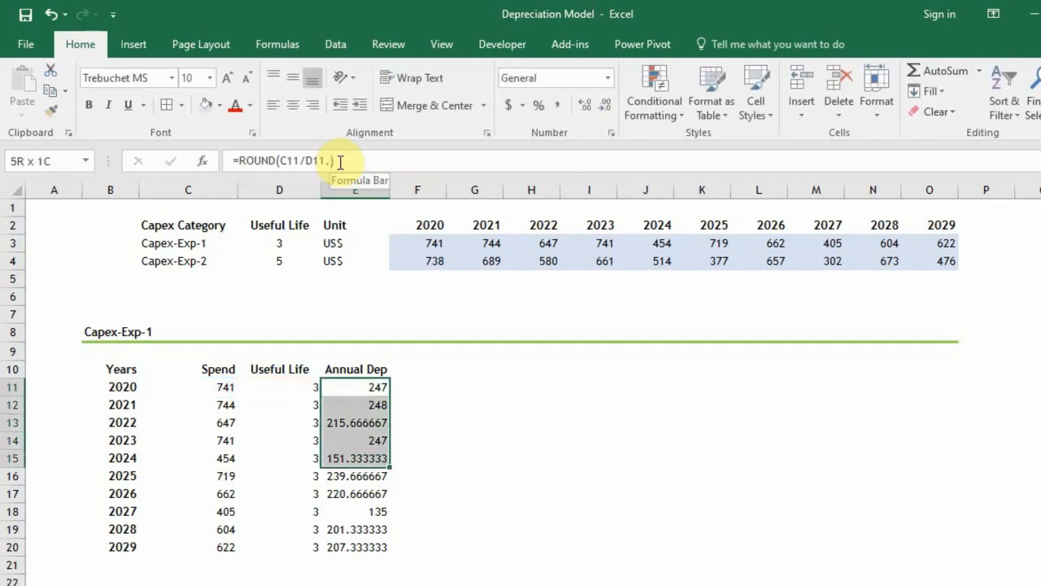
key("ctrl+d")
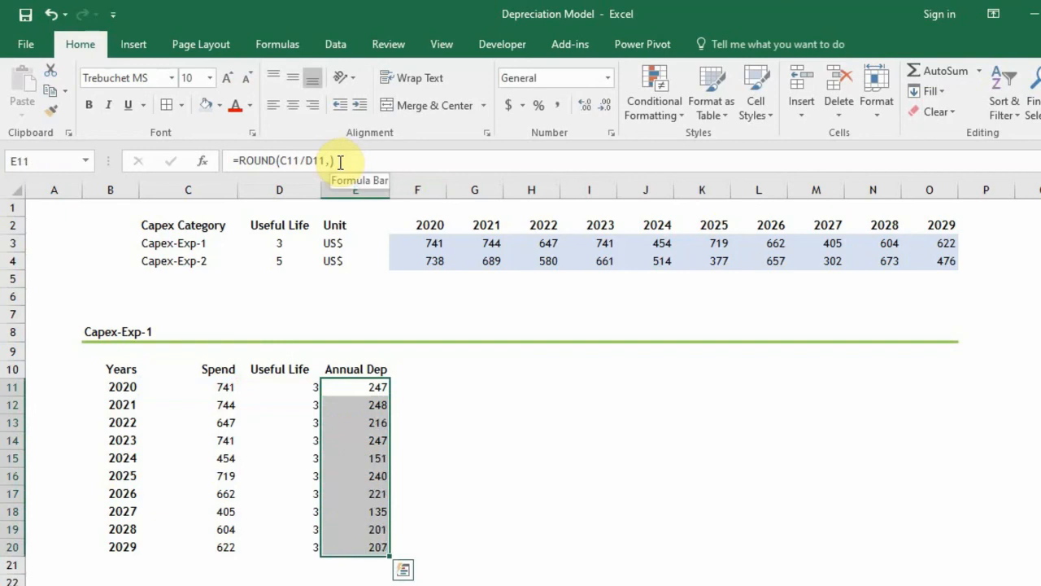
Check the rounded depreciation formulas row by row down the Annual Dep column
key("Down")
key("Down")
key("Up")
key("Up")
key("Up")
key("Down")
key("Down")
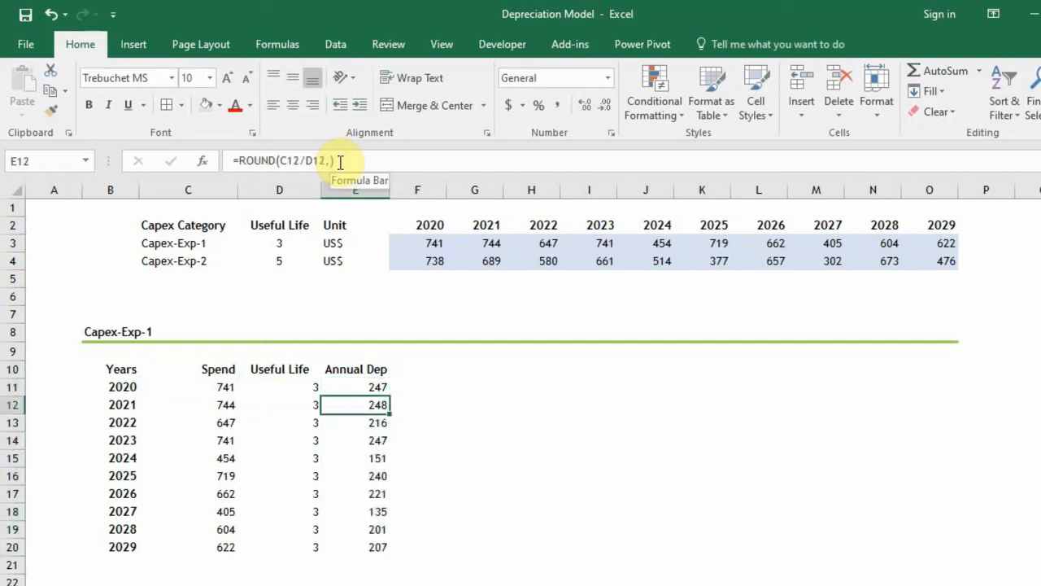
key("Down")
key("Down")
key("Down")
key("Down")
key("Down")
key("Down")
key("Down")
key("Down")
key("Down")
key("Up")
key("Up")
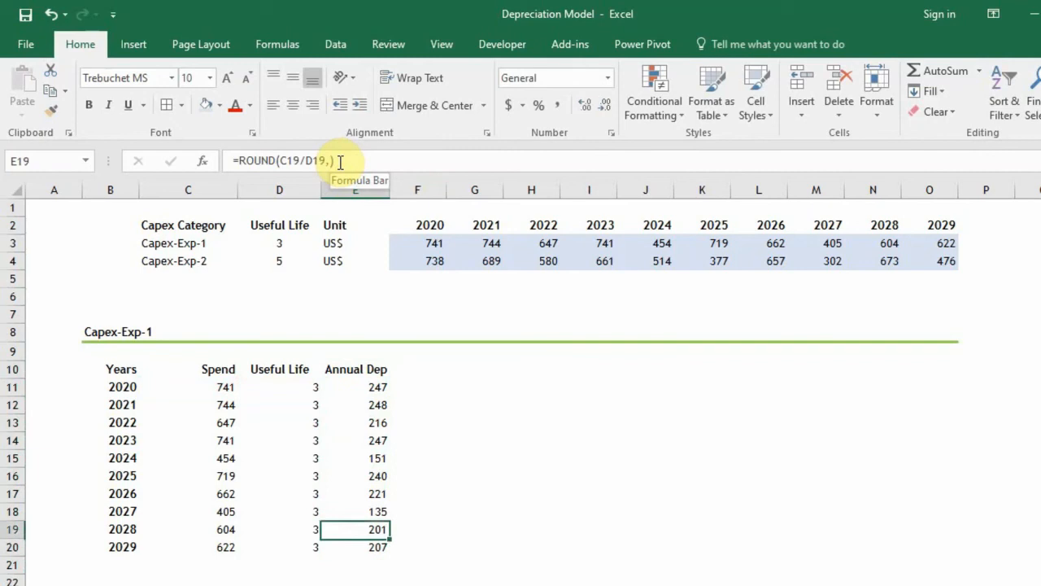
key("Up")
key("Up")
key("Up")
key("Up")
key("Up")
key("Up")
key("Up")
key("Up")
key("Right")
key("Up")
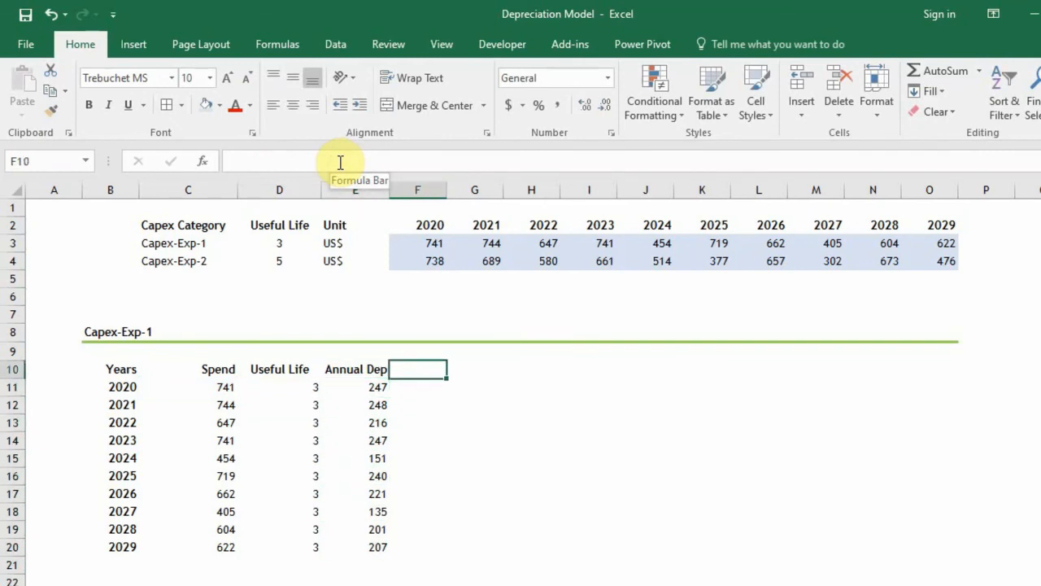
key("Down")
key("Right")
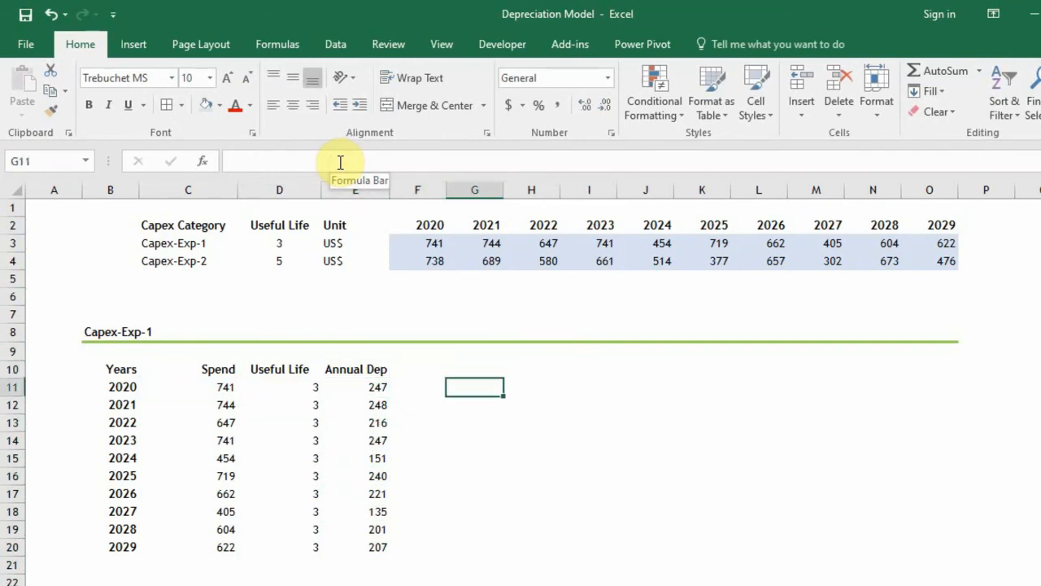
key("Left")
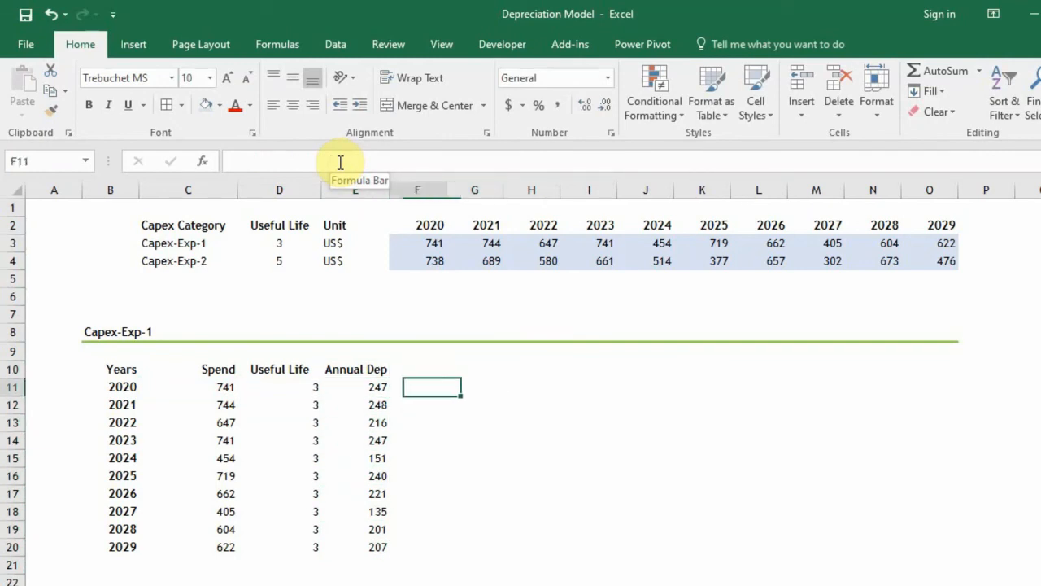
key("Left")
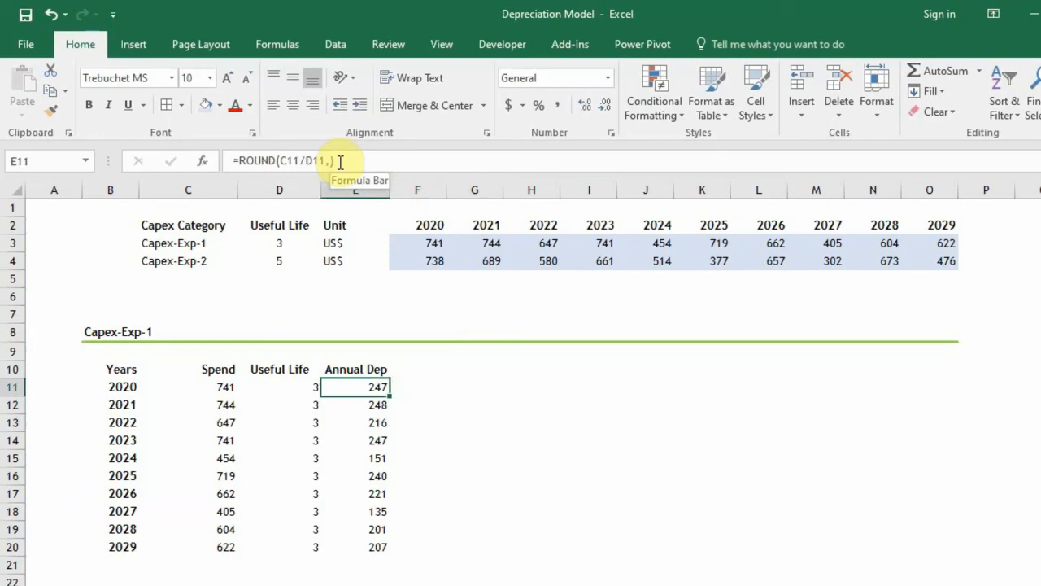
key("Right")
key("Right")
key("Right")
key("Right")
key("Right")
key("Right")
key("Right")
key("Right")
key("Right")
key("Right")
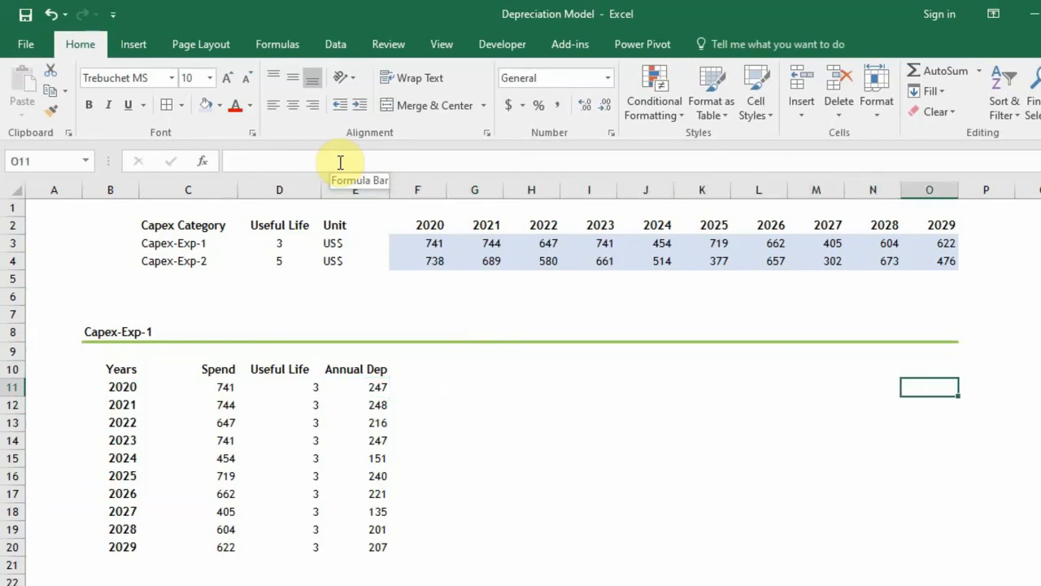
key("Left")
key("Left")
key("Left")
key("Left")
key("Left")
key("Left")
key("Left")
key("Left")
key("Left")
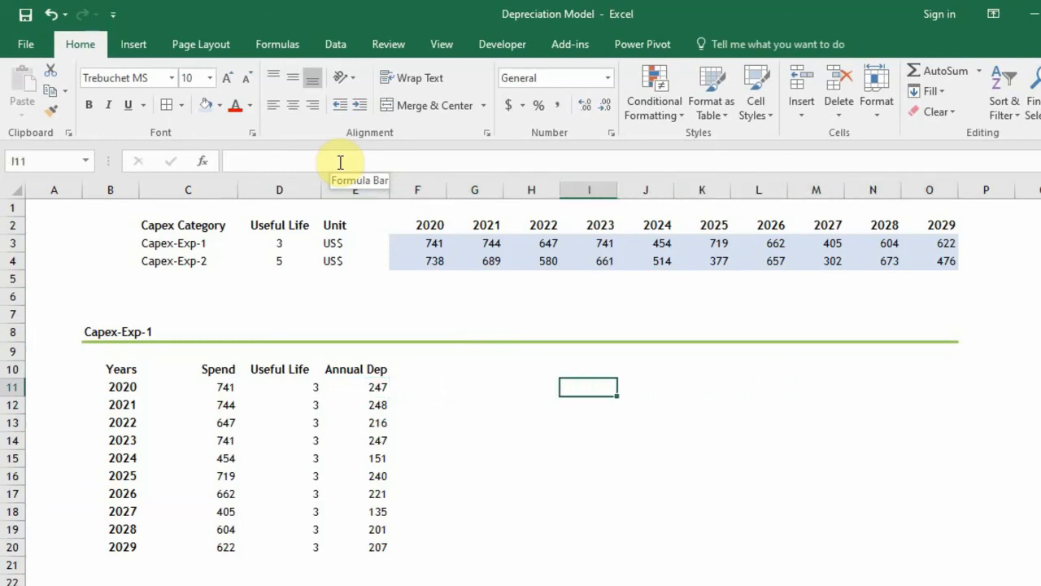
key("Right")
key("Right")
key("Up")
key("Left")
key("Left")
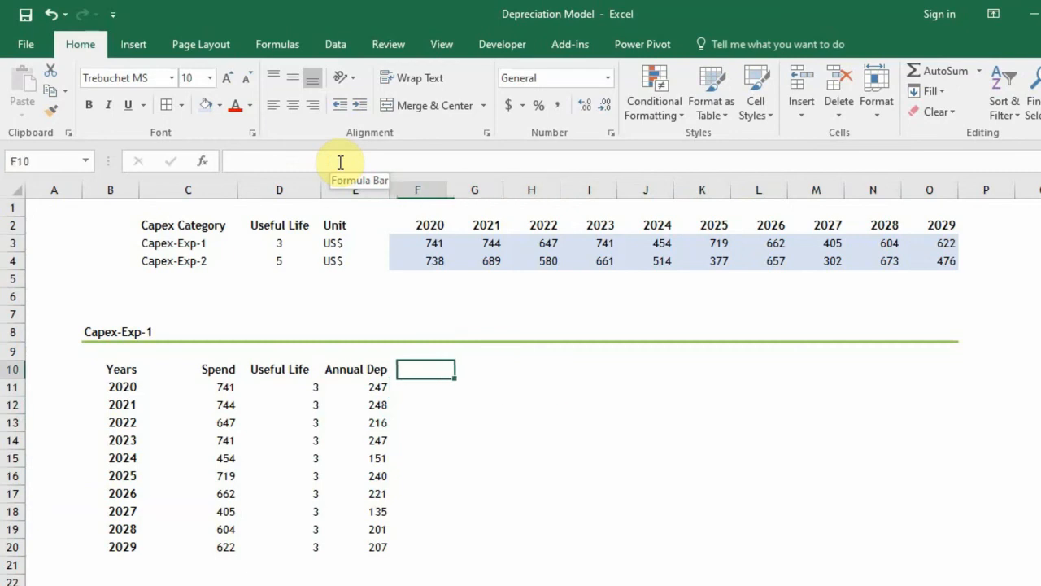
key("Right")
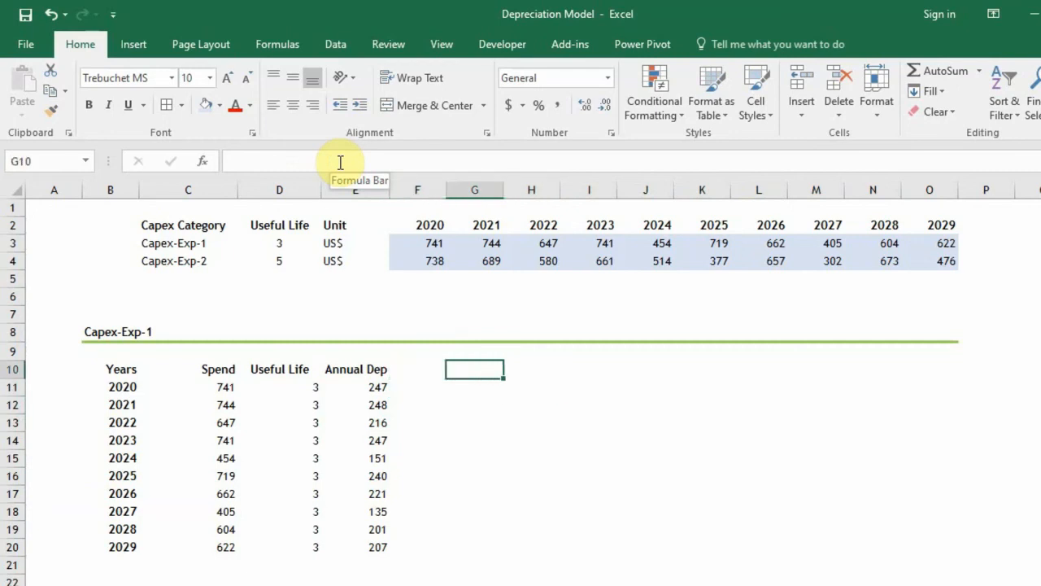
key("Right")
key("Right")
key("Right")
key("Right")
key("Right")
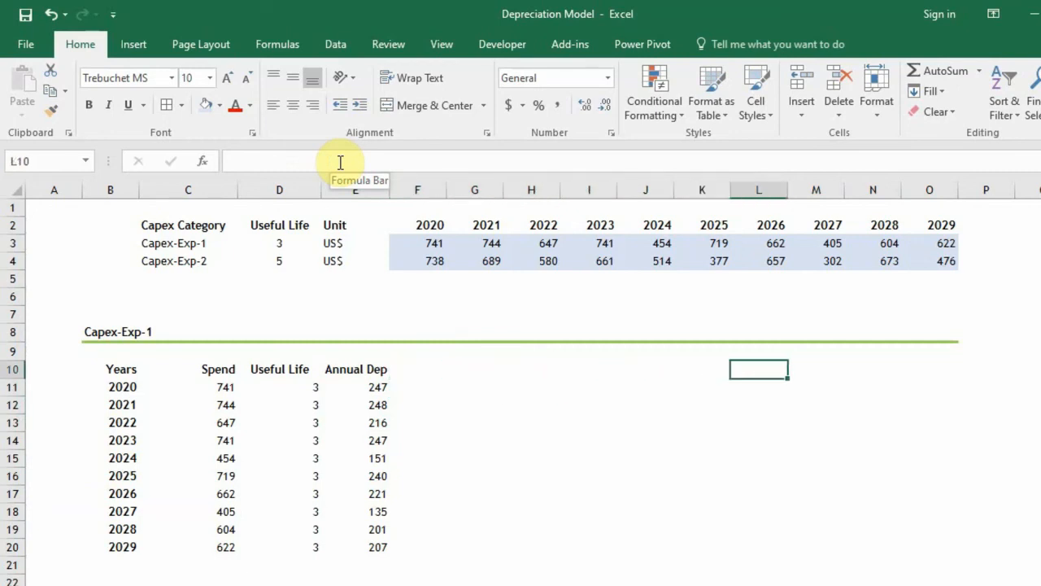
key("Right")
key("Right")
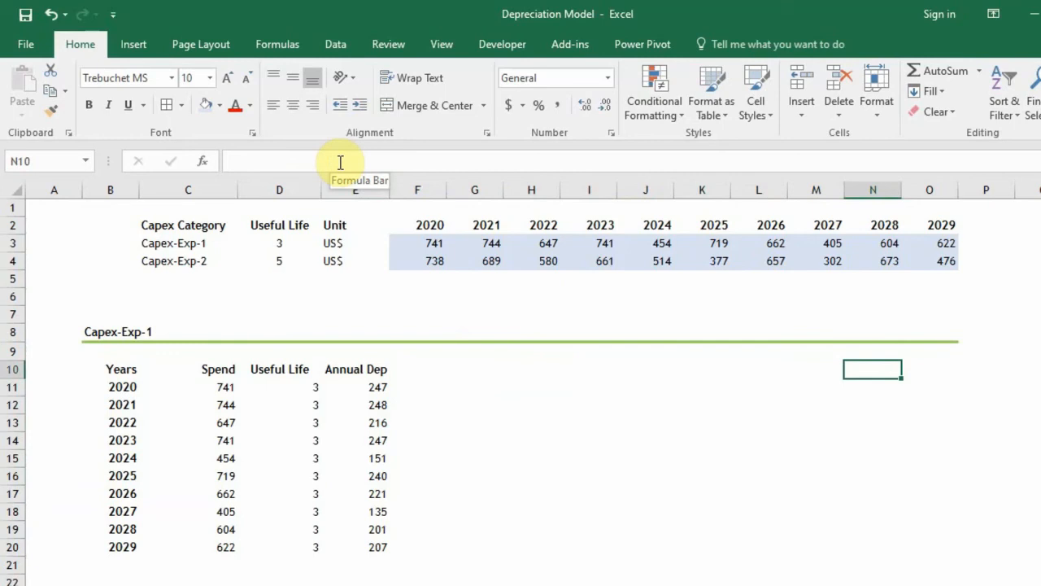
Insert a blank column at F, between the Annual Dep column and the 2020 figures
left_click(418, 190)
right_click(419, 193)
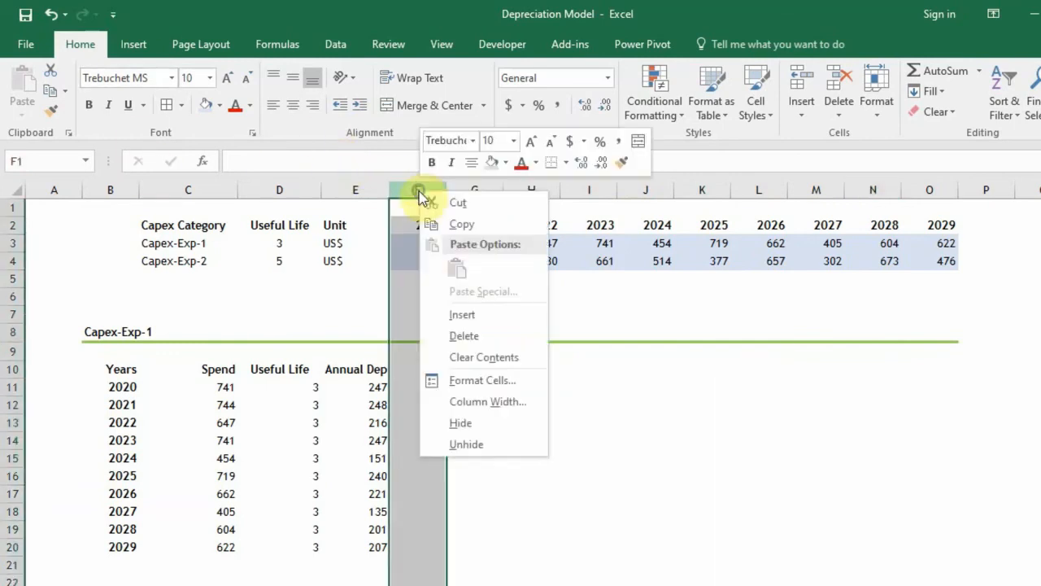
left_click(461, 315)
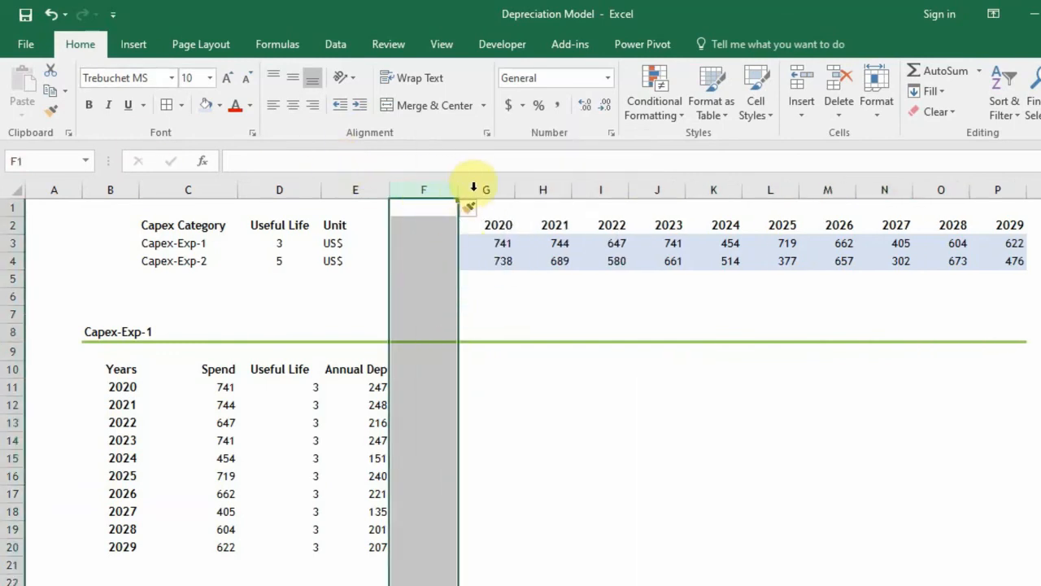
Insert a second blank column at G, before the 2020 figures
left_click(474, 189)
right_click(479, 193)
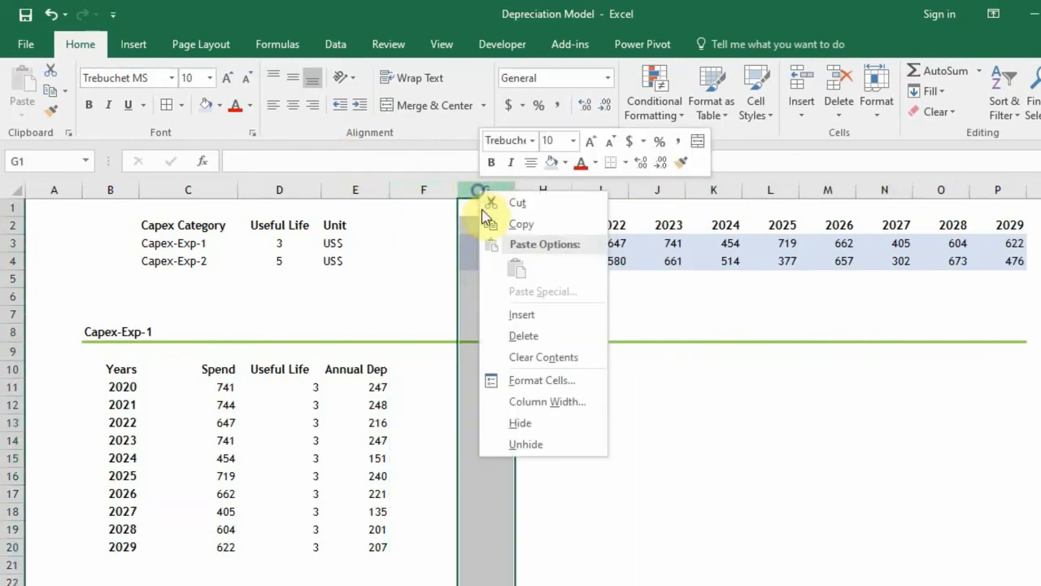
left_click(521, 316)
left_click(574, 388)
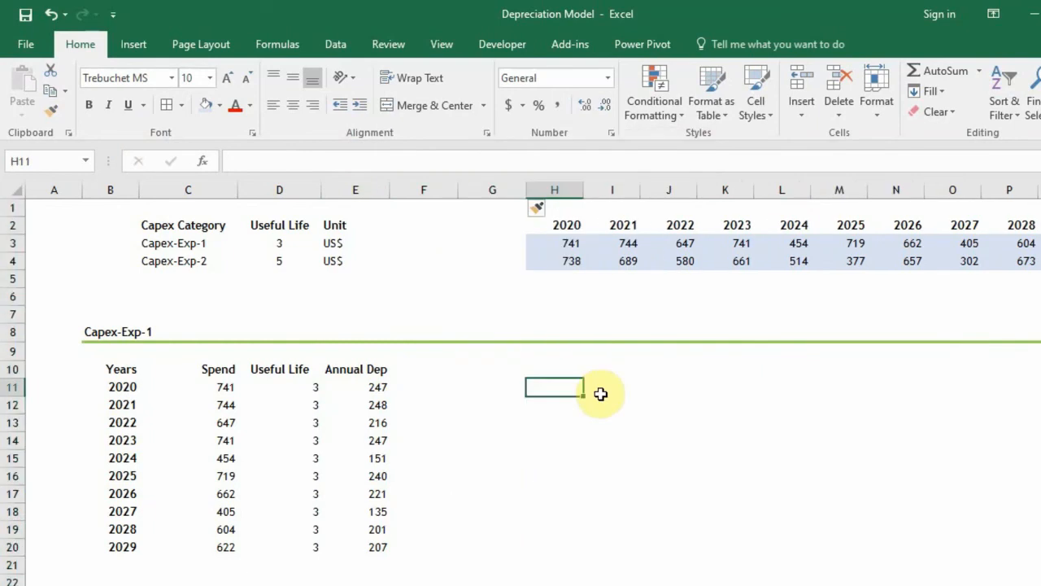
left_click(228, 388)
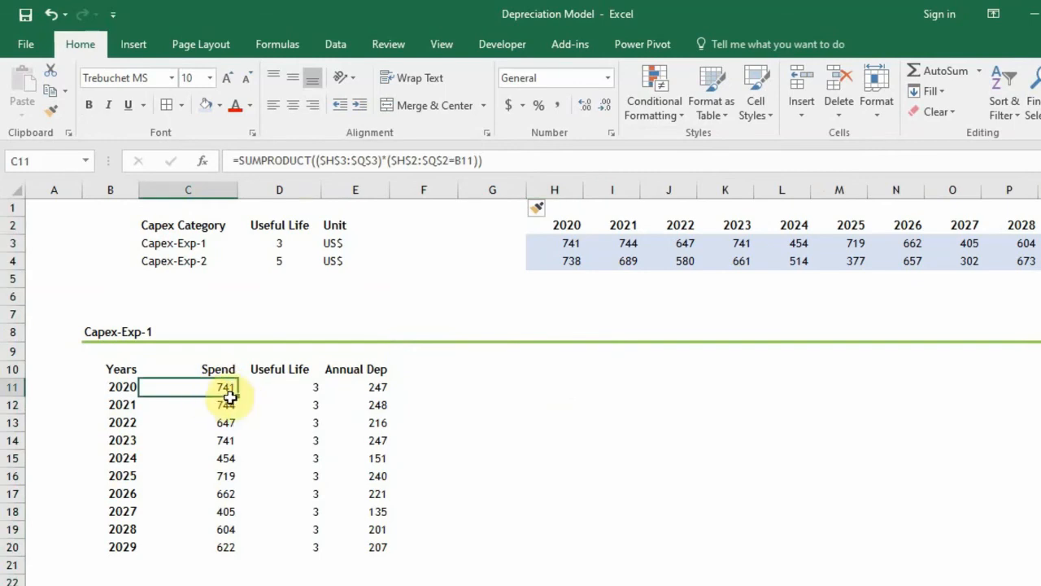
left_click(378, 388)
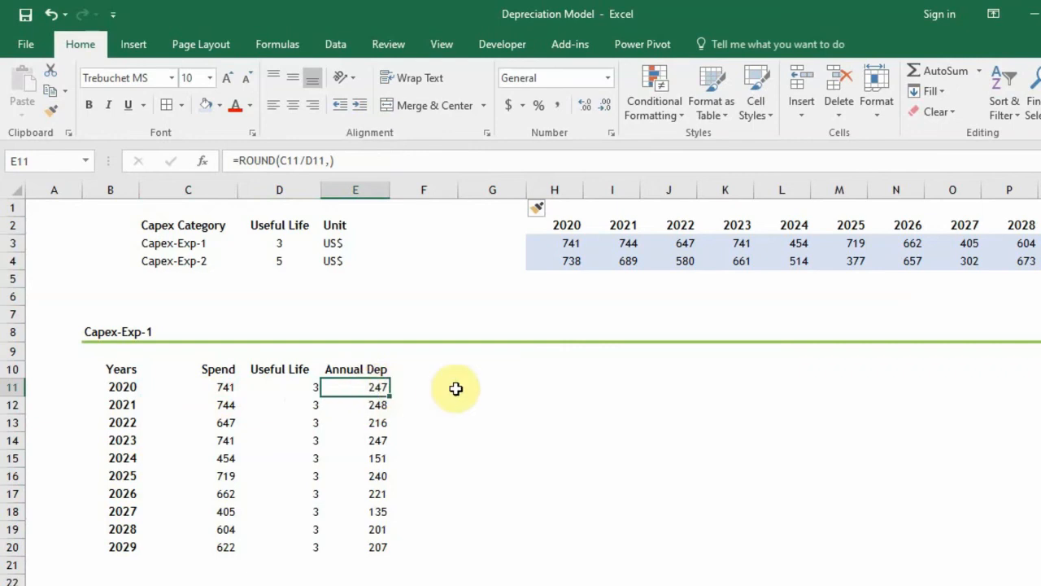
left_click(522, 399)
left_click(492, 189)
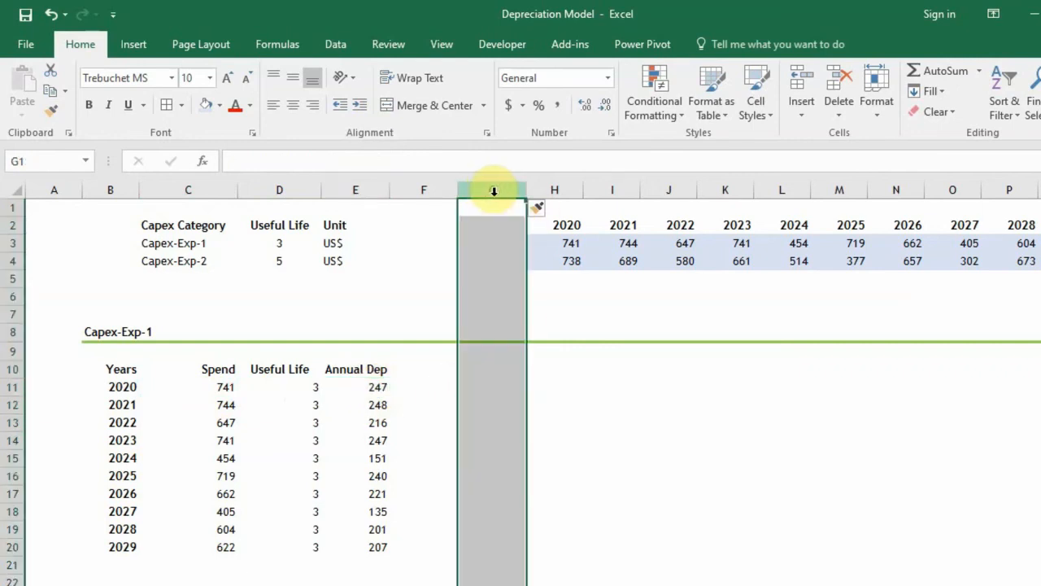
left_click(556, 370)
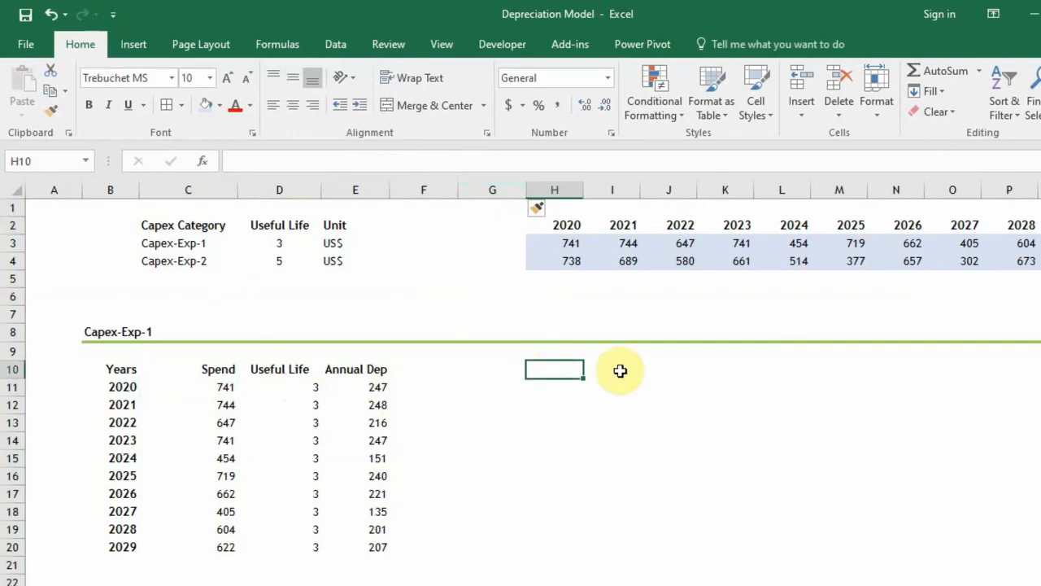
Delete the extra blank column G
left_click(493, 193)
right_click(494, 195)
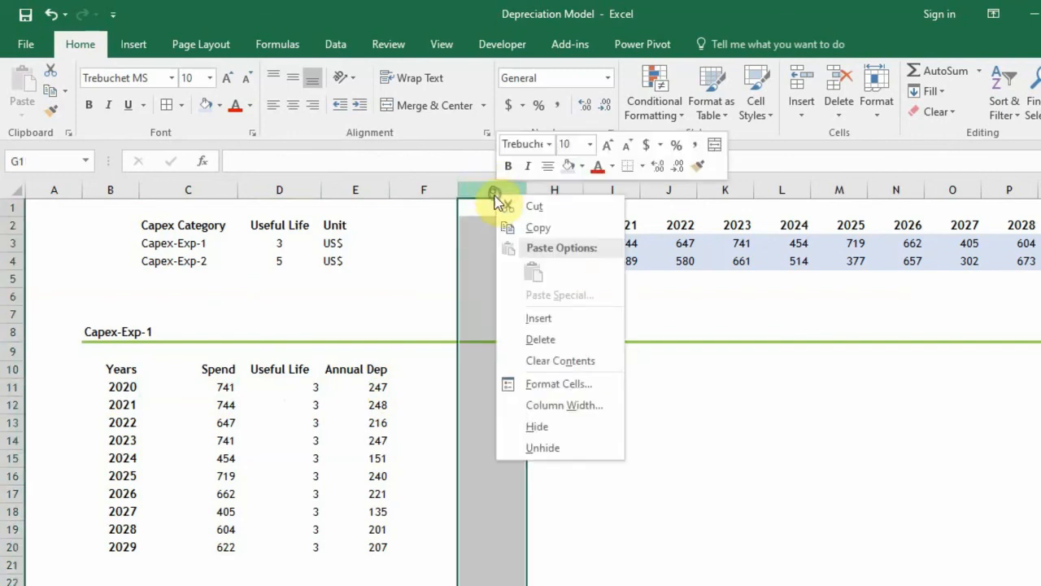
left_click(545, 340)
Start a MIN formula in G11, under 2020, with the column-locked annual depreciation reference $E11 as its first argument
left_click(480, 382)
left_click(493, 371)
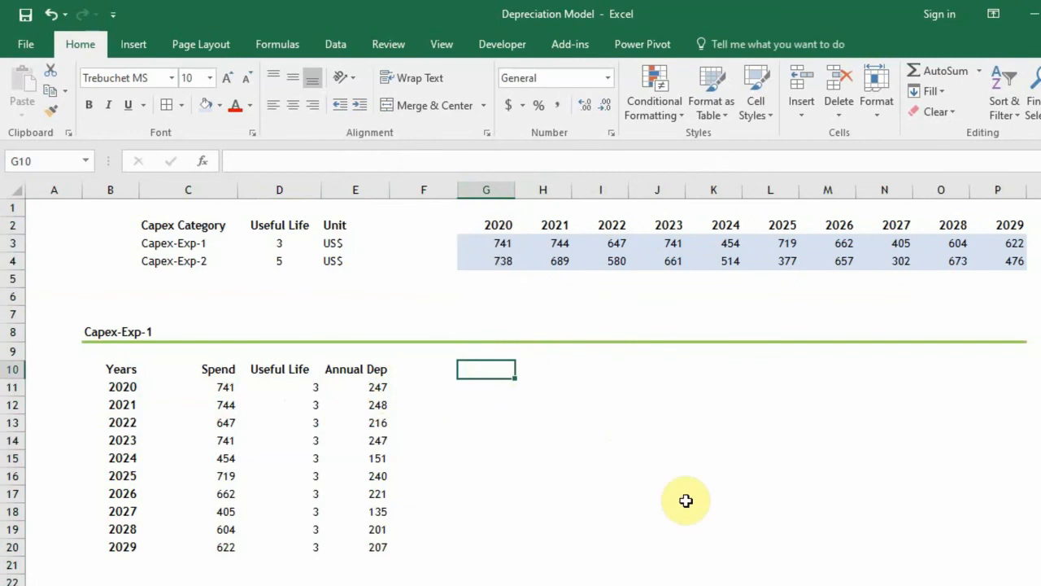
key("Down")
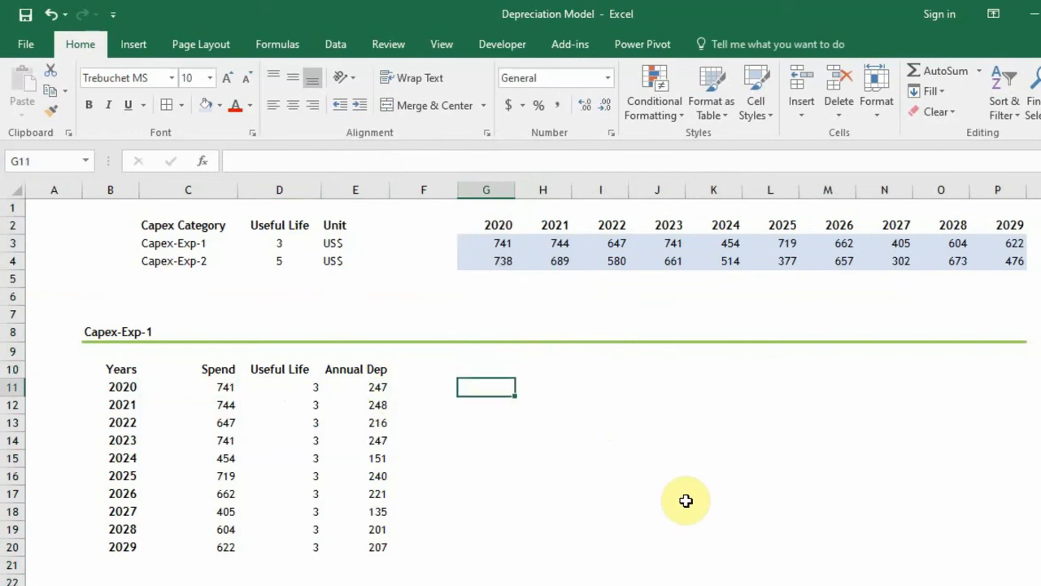
type("=")
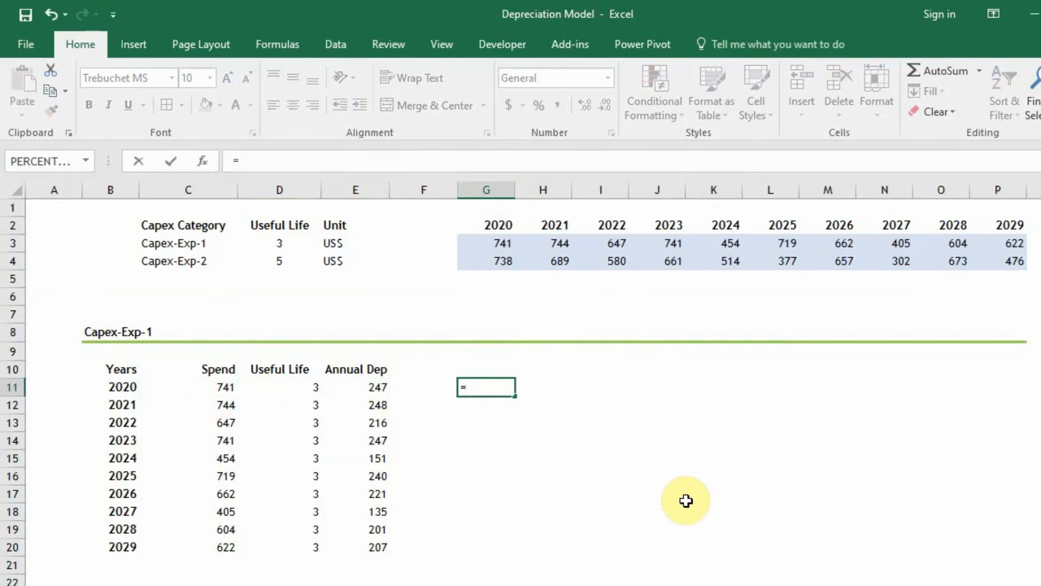
type("min")
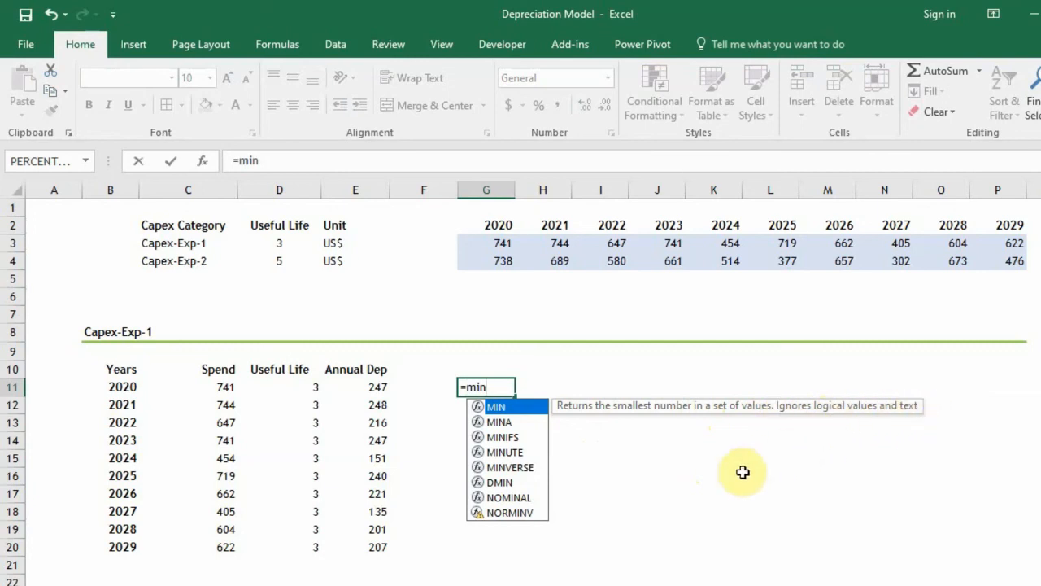
left_click(497, 387)
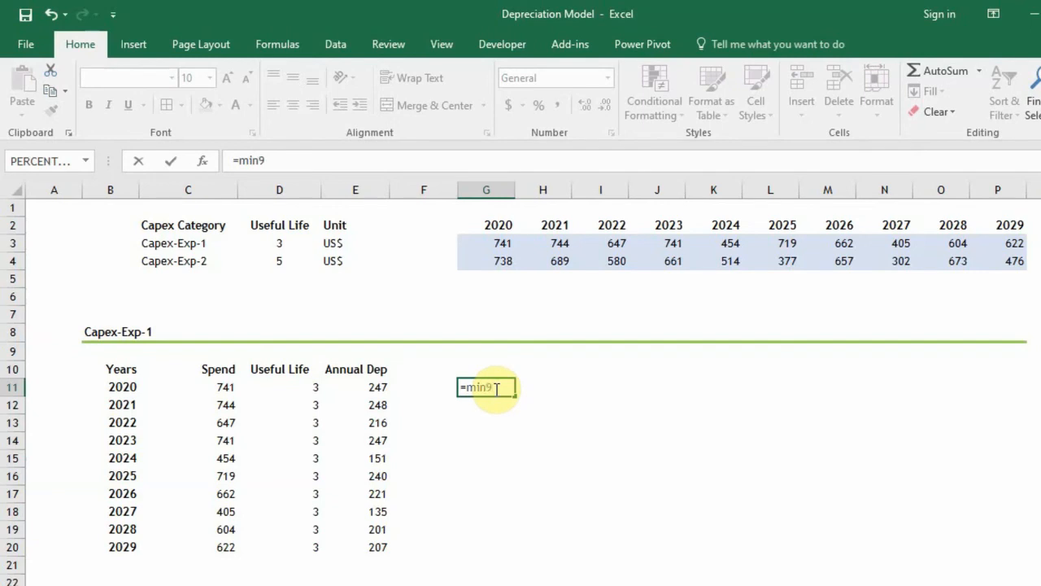
key("BackSpace")
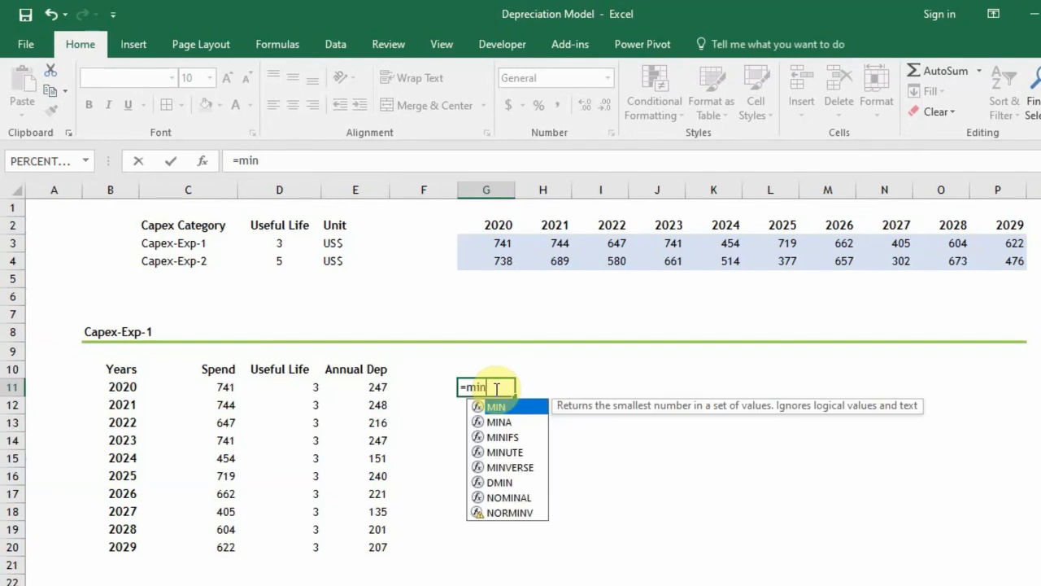
type("(")
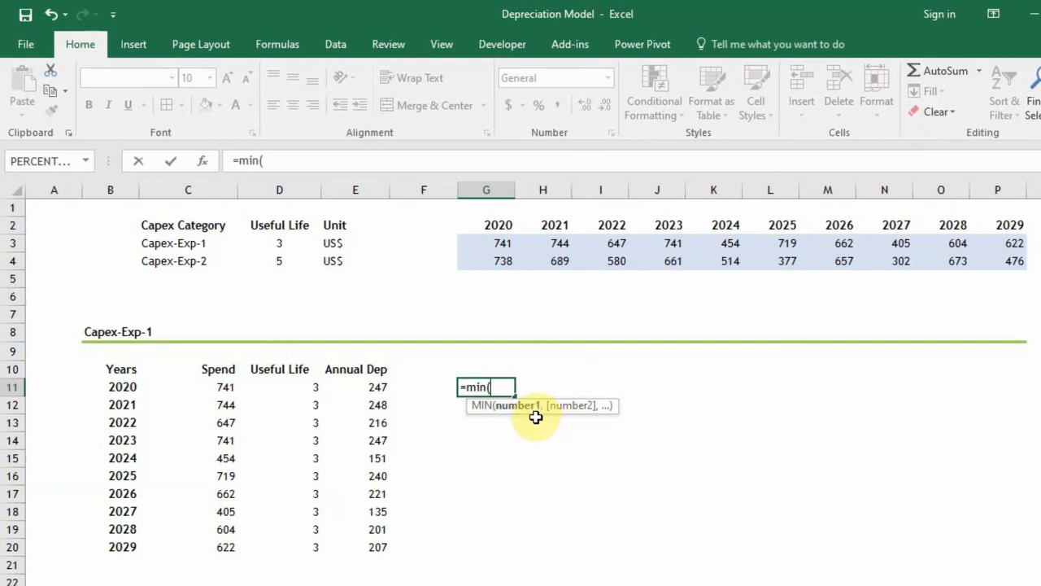
left_click(376, 388)
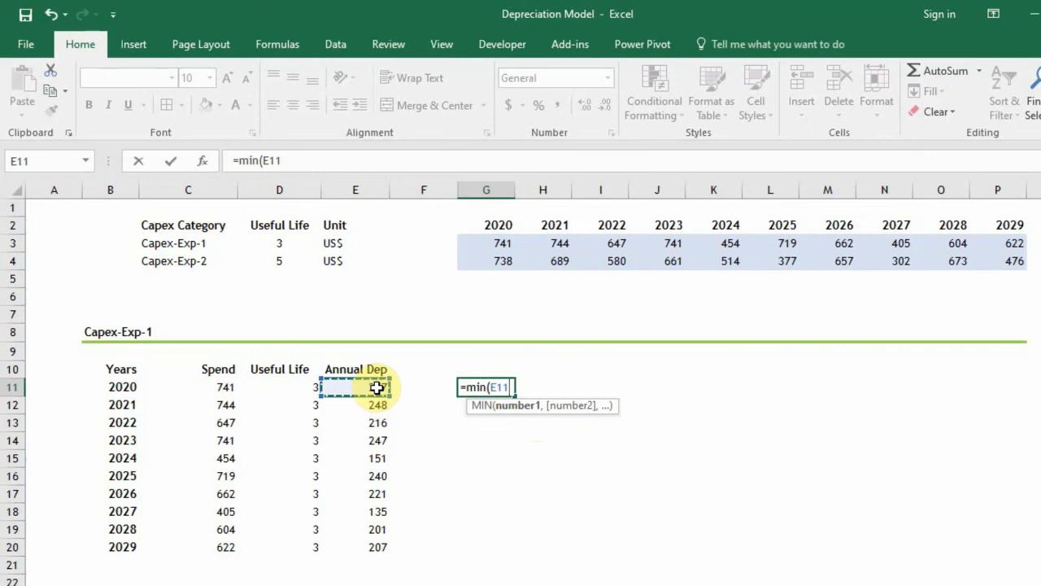
key("F4")
key("F4")
key("F4")
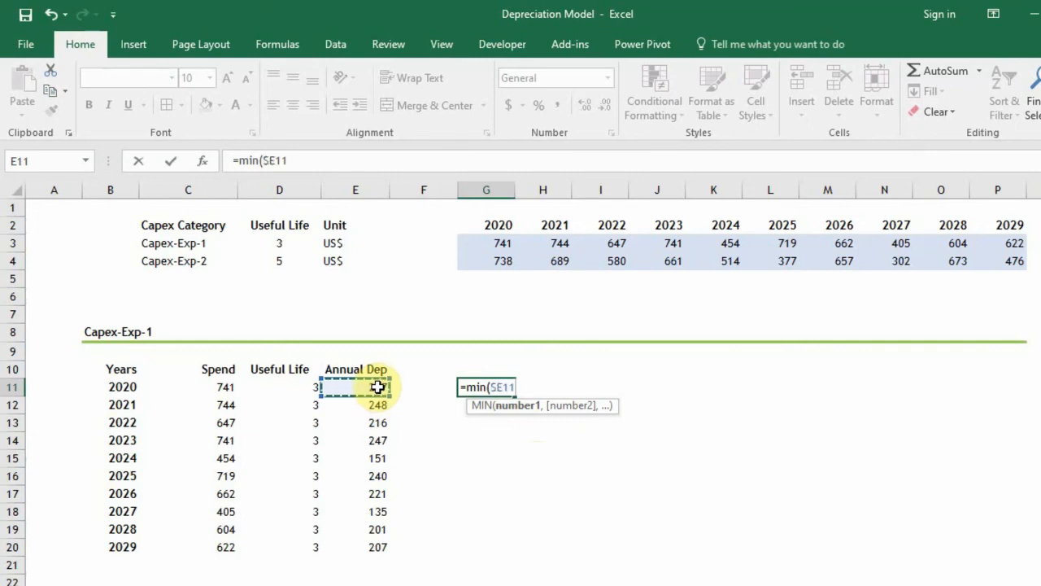
left_click(304, 160)
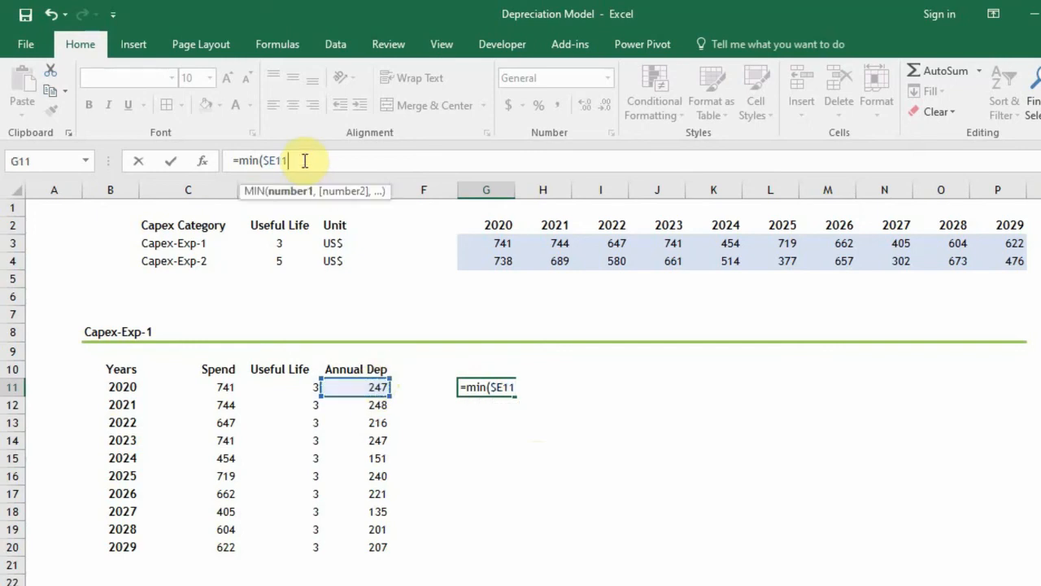
type(",")
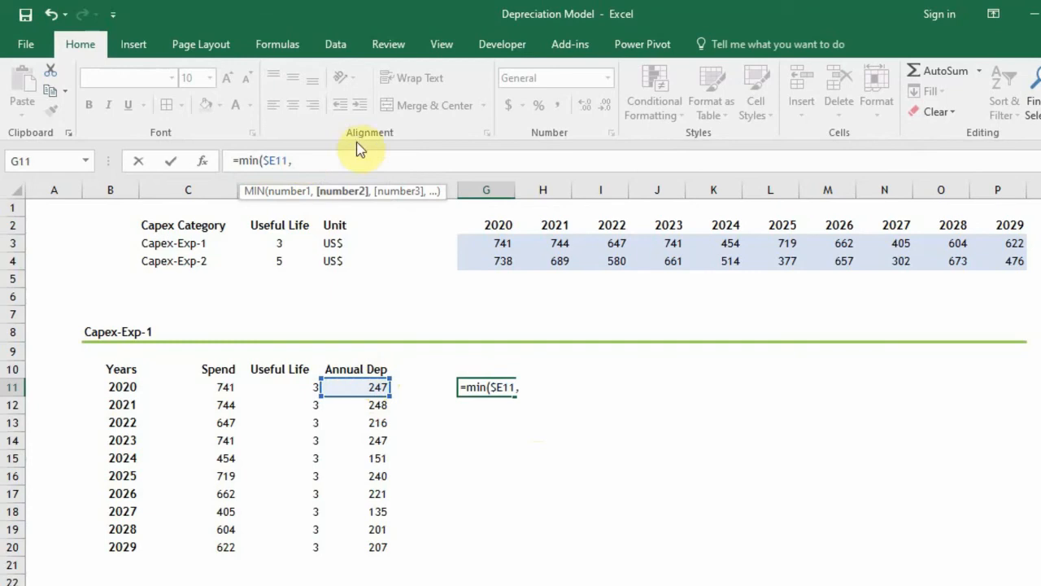
Begin the second MIN argument as the 2020 spend minus a SUM starting at F11, locking the spend reference's column as $C11
left_click(223, 389)
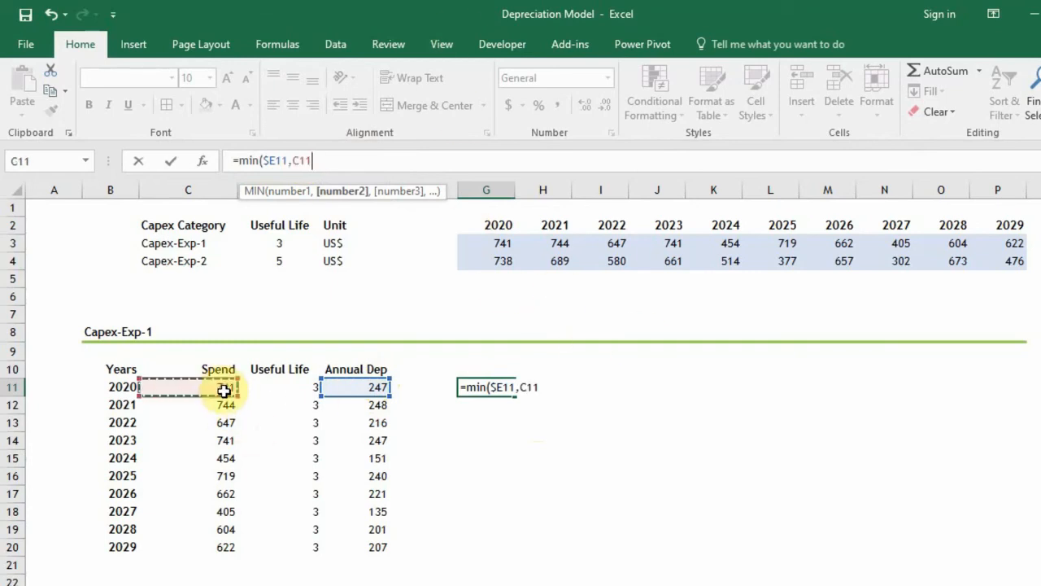
type("-")
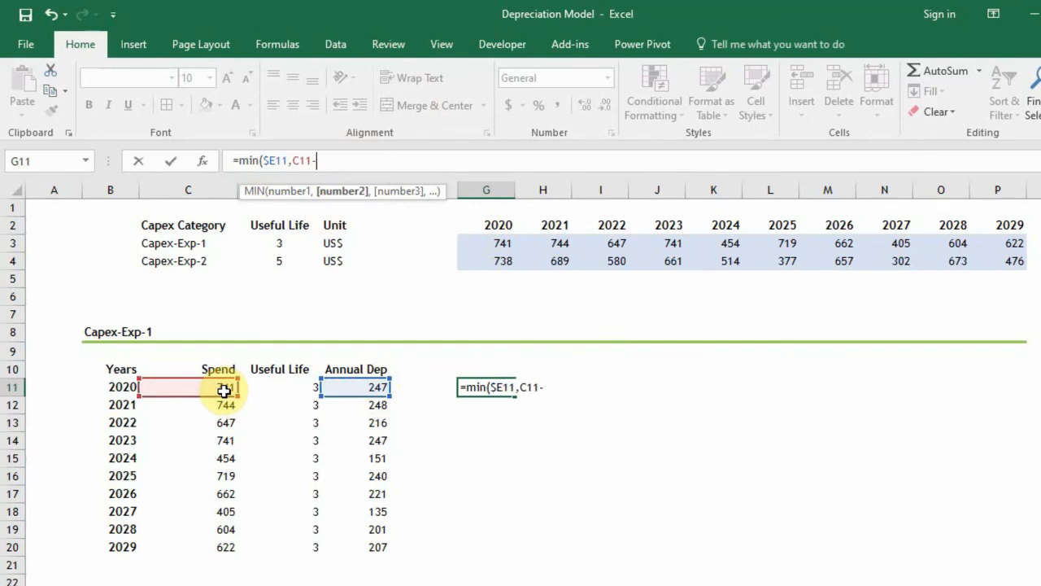
type("sum")
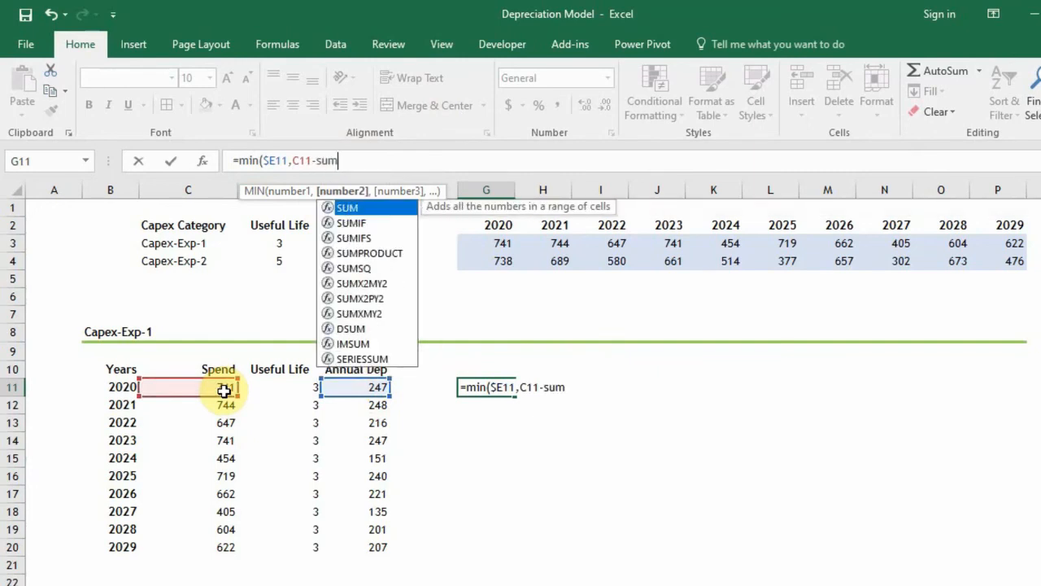
type("(")
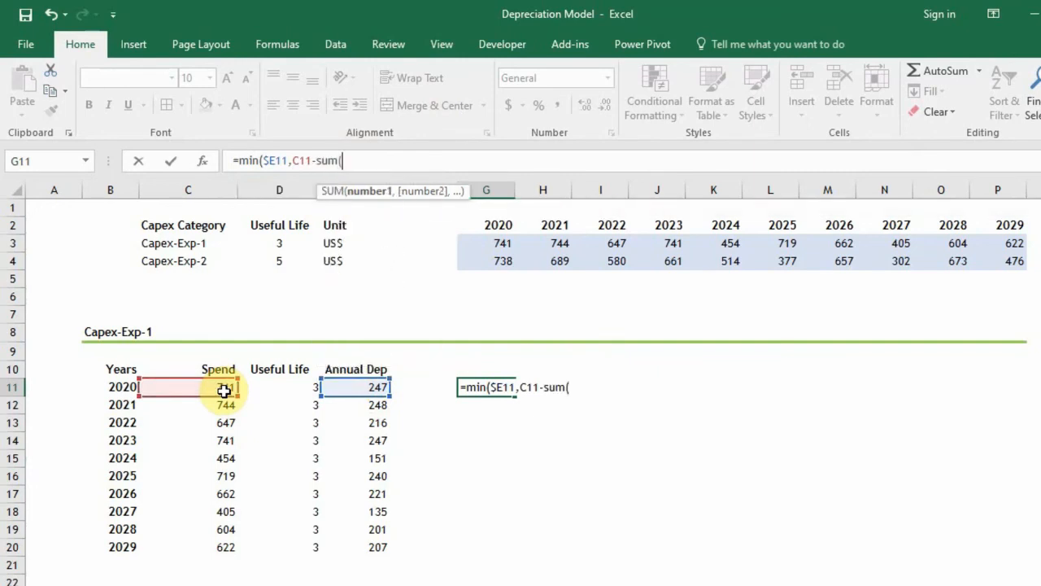
left_click(437, 386)
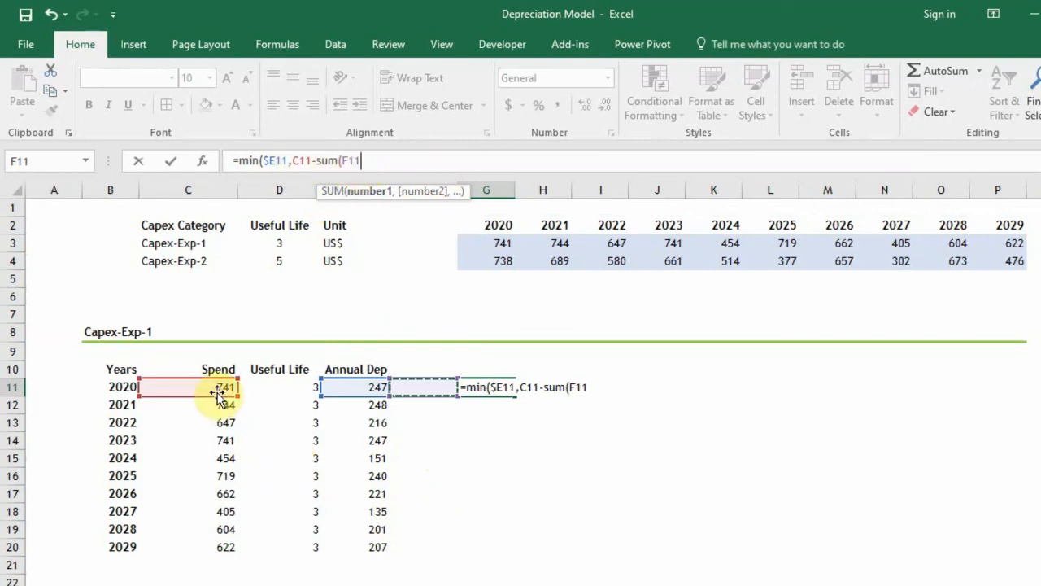
left_click(299, 163)
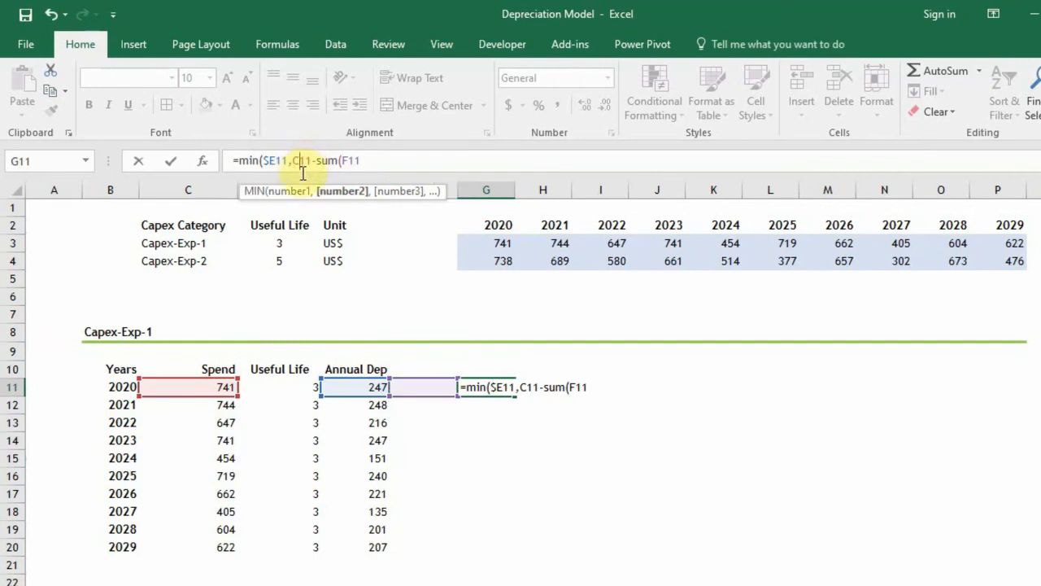
key("F4")
key("F4")
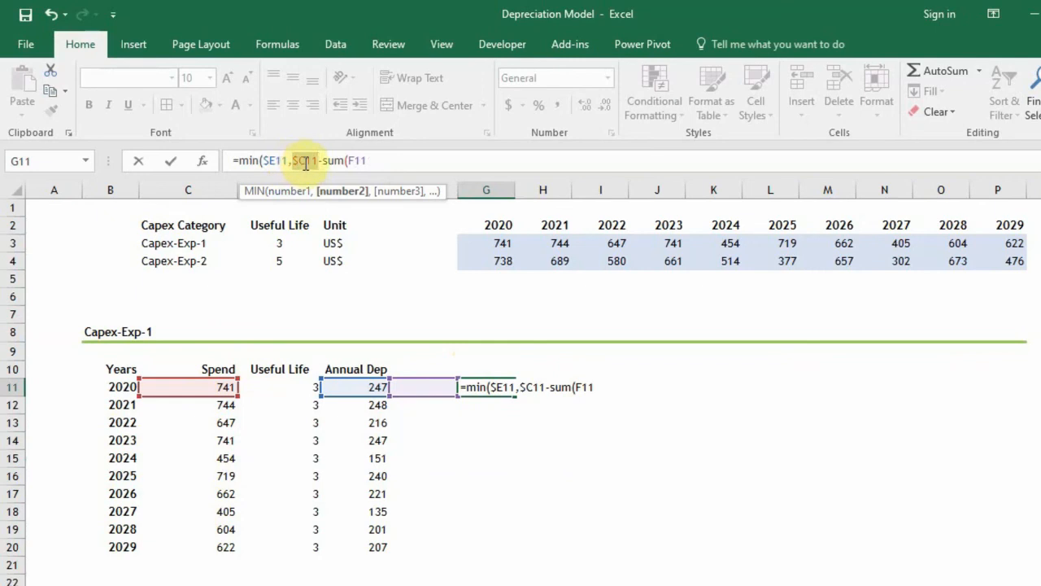
Complete the SUM range as $F11:F11, locking only the first reference's column, and enter the finished formula =MIN($E11,$C11-SUM($F11:F11)) in G11
left_click(350, 162)
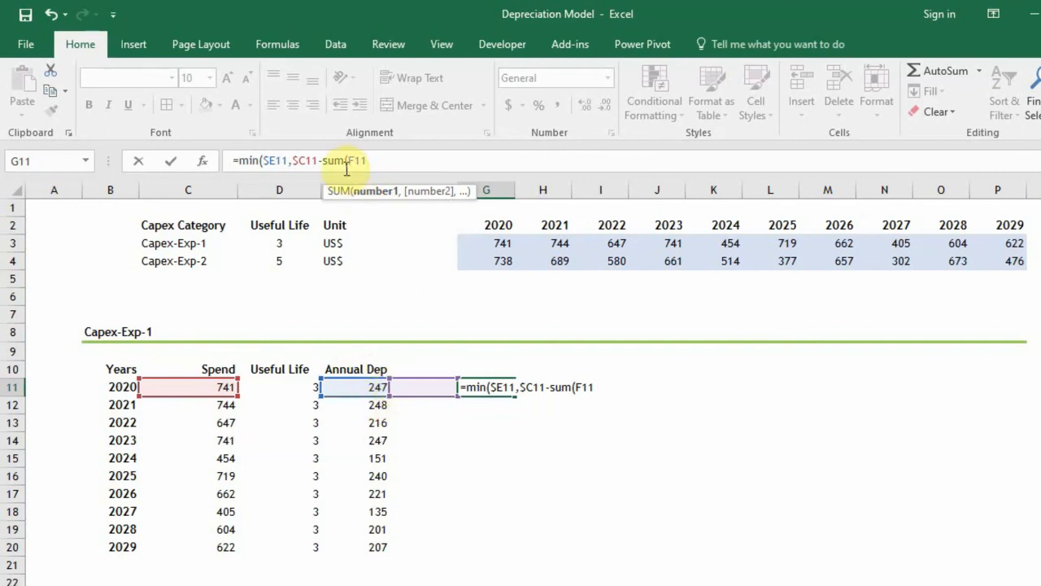
left_click(349, 161)
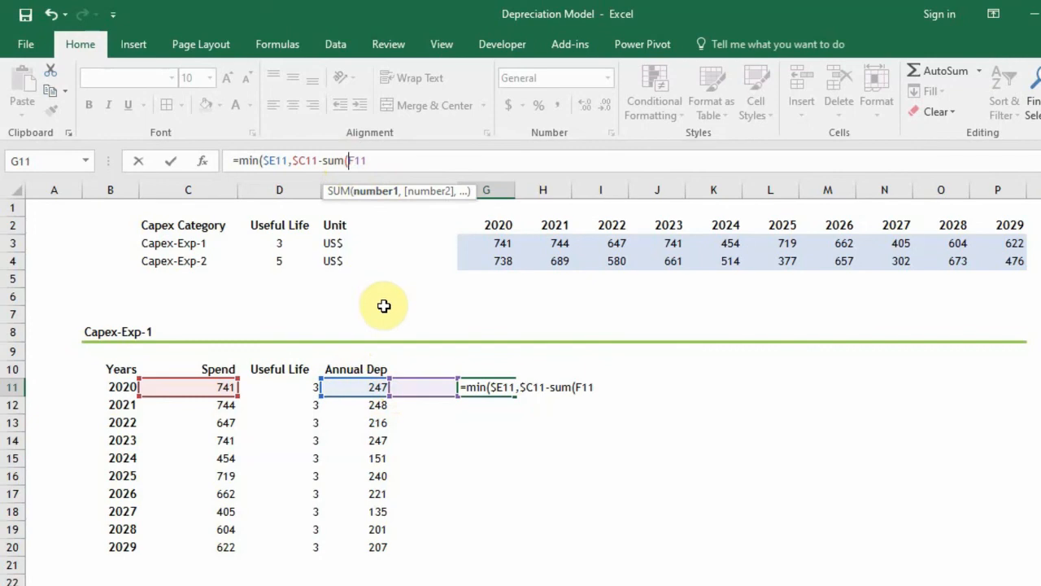
key("F4")
key("F4")
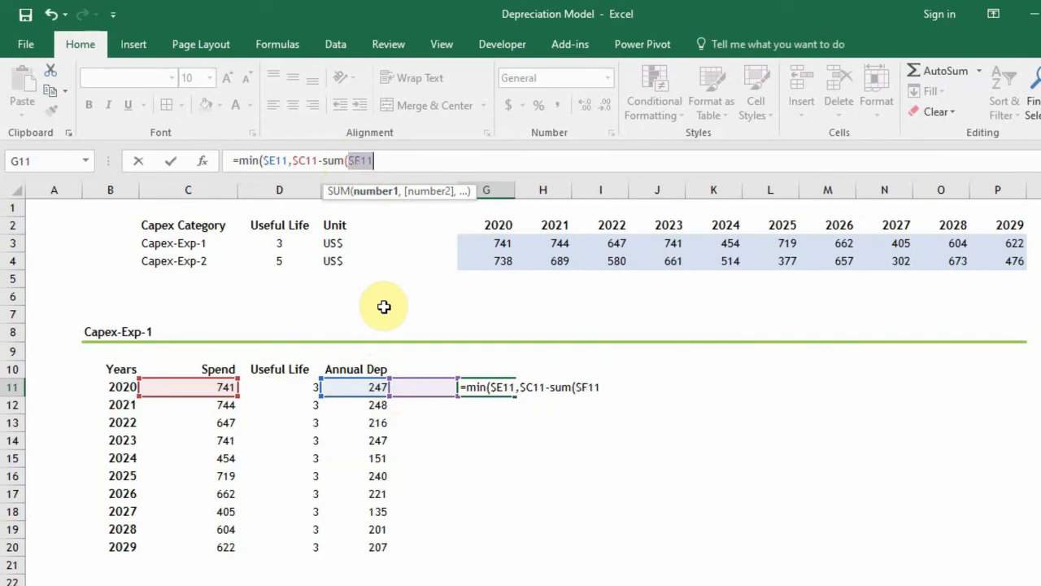
left_click(381, 161)
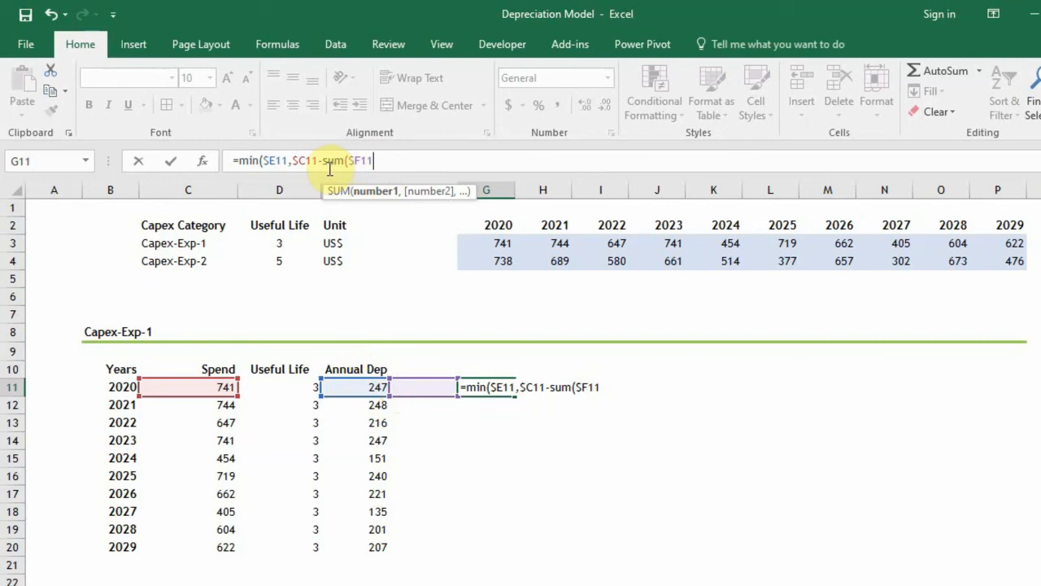
left_click(372, 166)
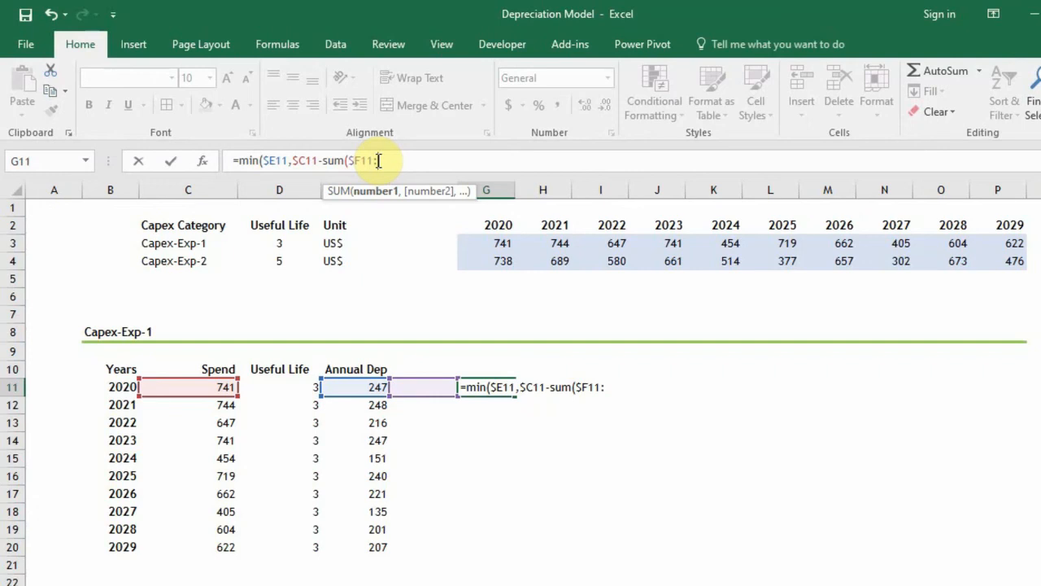
type(":F")
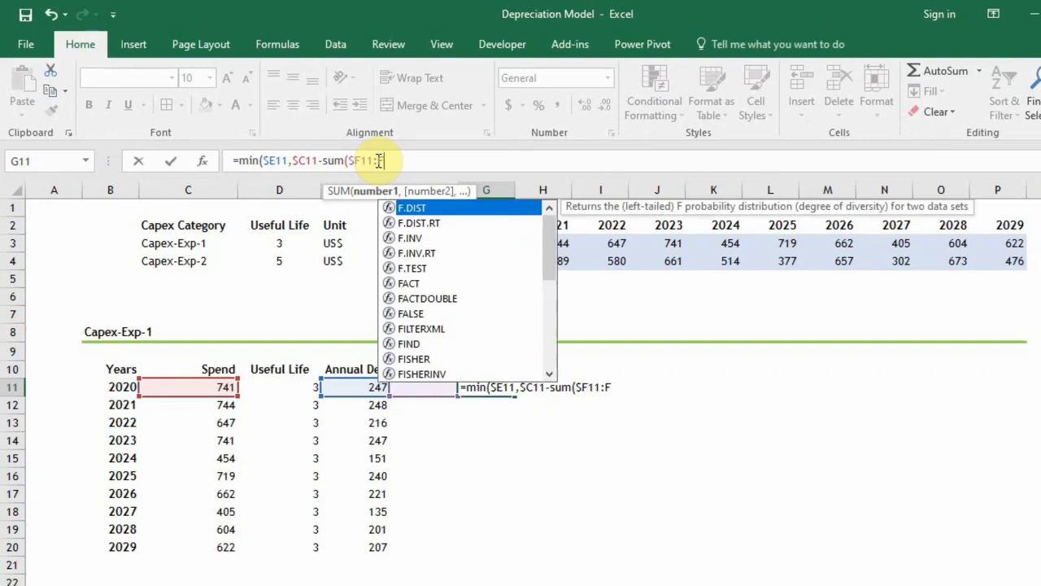
type("11")
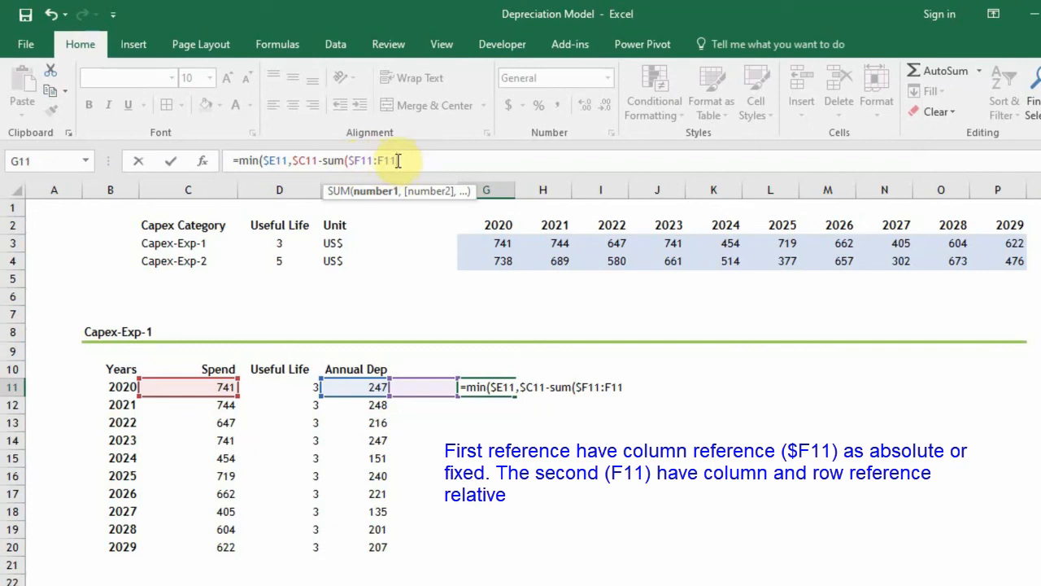
left_click(323, 160)
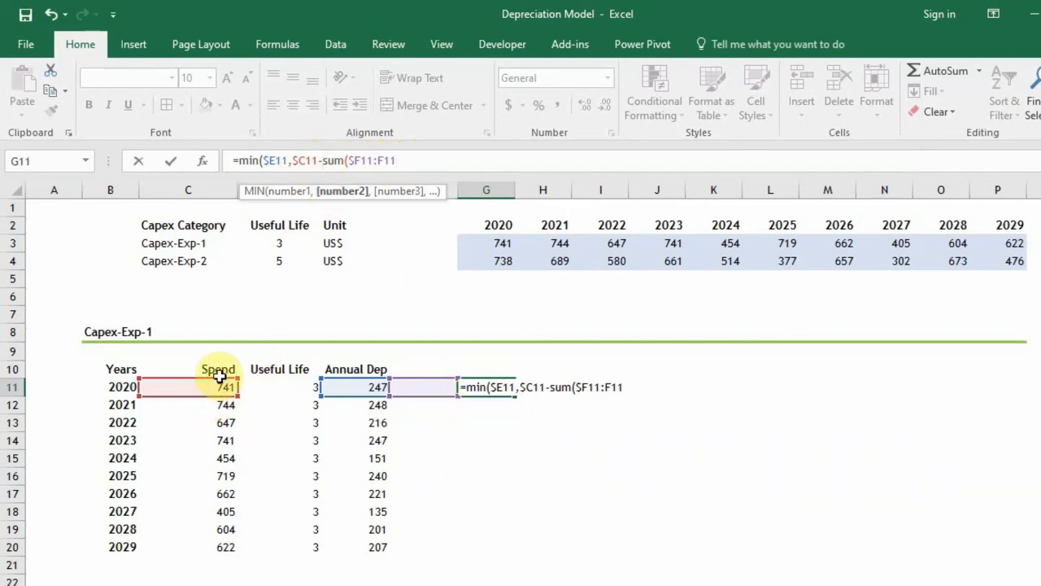
left_click(417, 161)
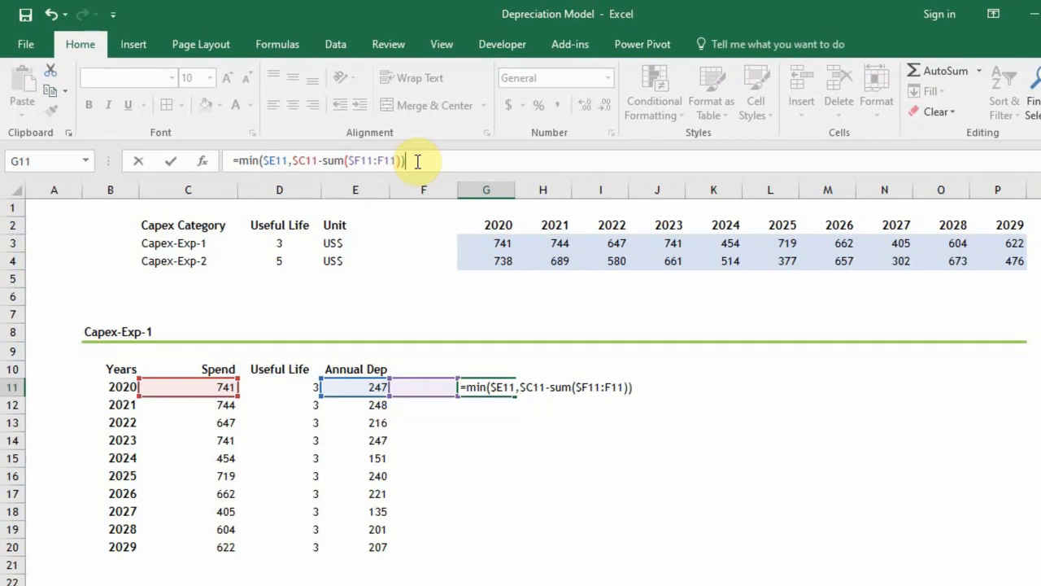
key("Return")
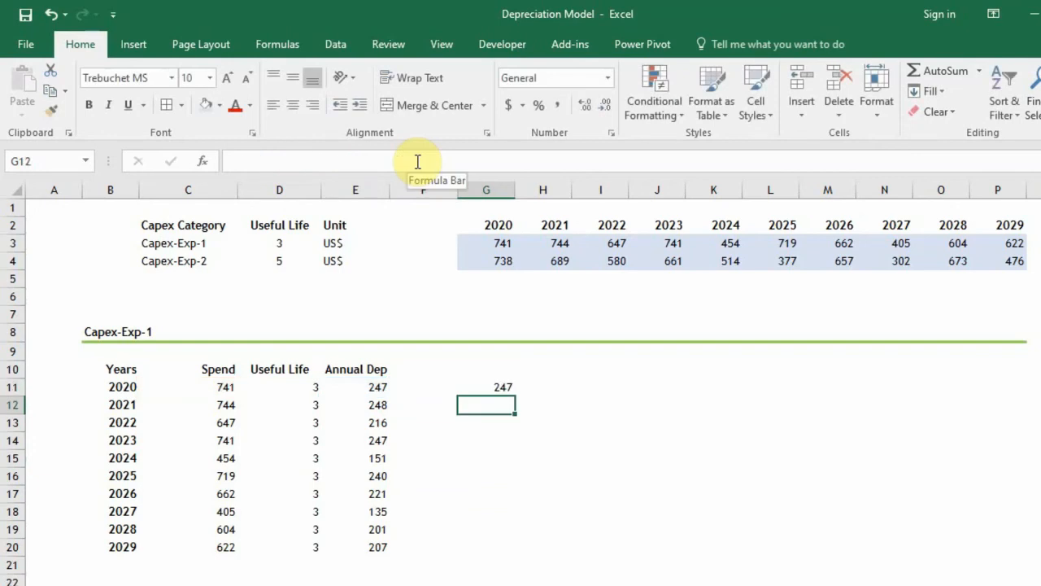
Evaluate the two MIN arguments in G11, $E11 and $C11-SUM($F11:F11), in place to inspect the values being compared
key("Up")
left_click(524, 390)
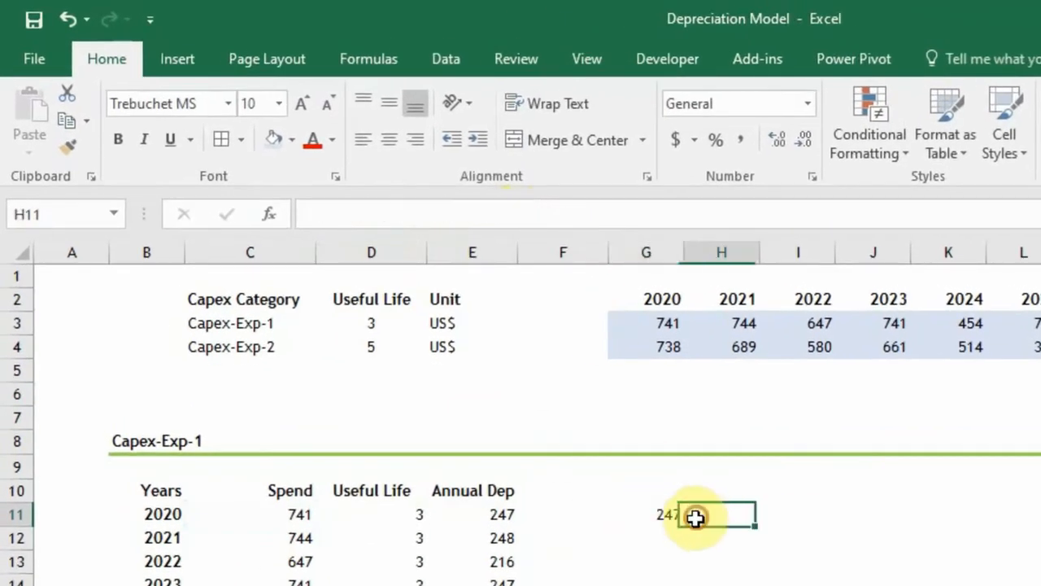
left_click(648, 517)
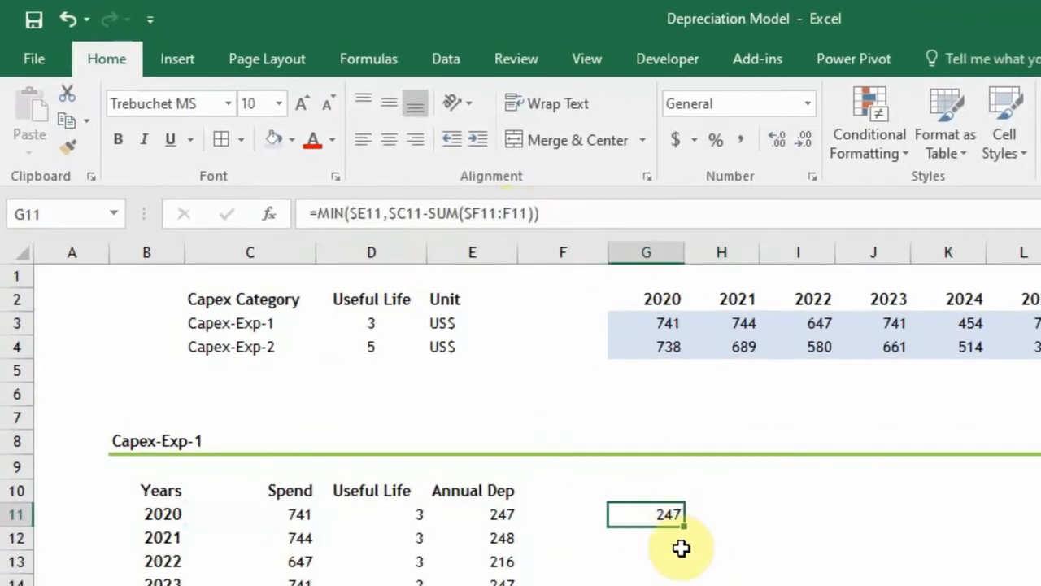
left_click(681, 548)
left_click(662, 518)
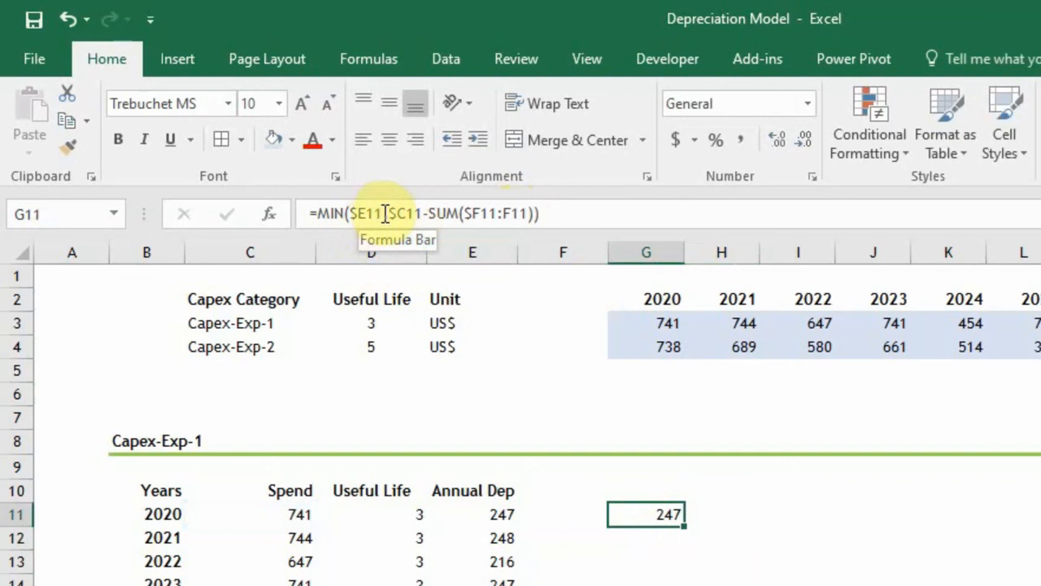
left_click_drag(386, 213, 354, 214)
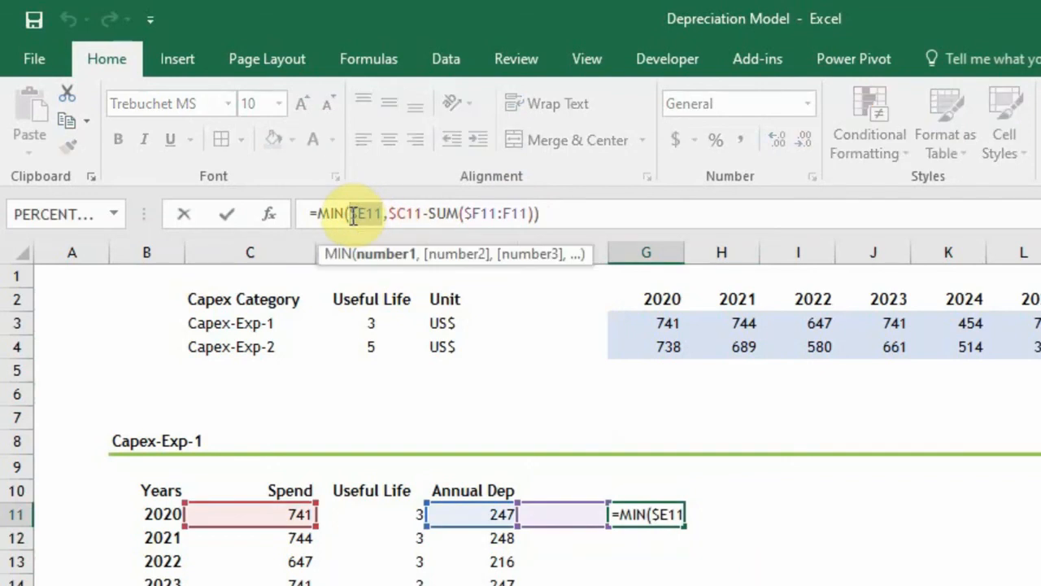
key("F9")
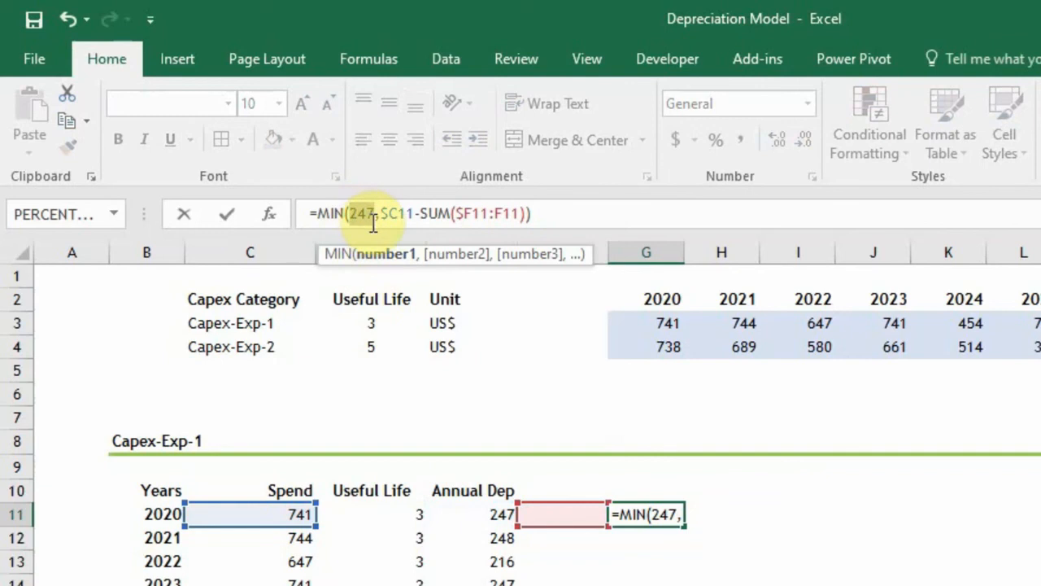
left_click_drag(383, 213, 531, 212)
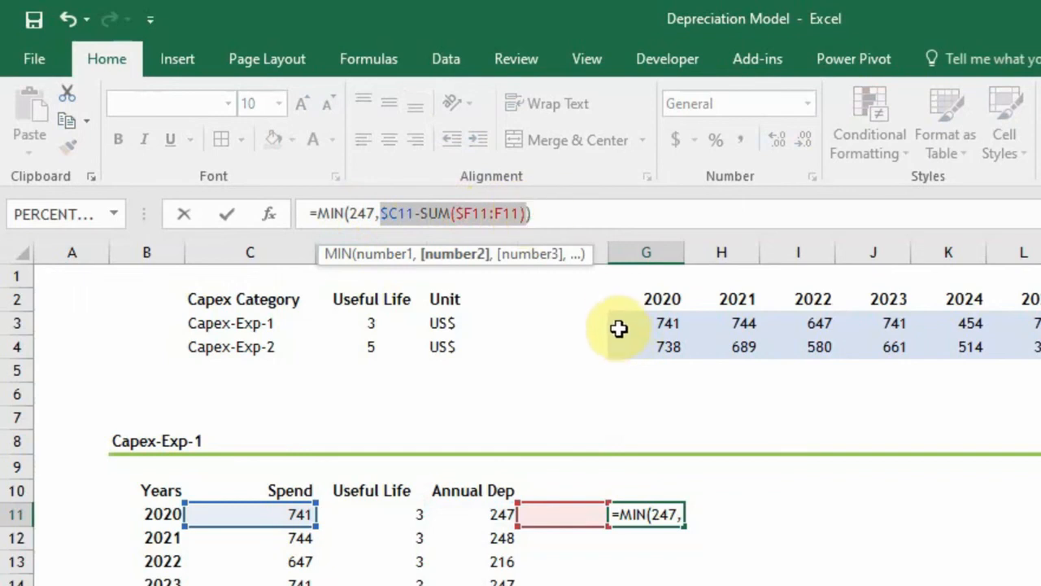
key("F9")
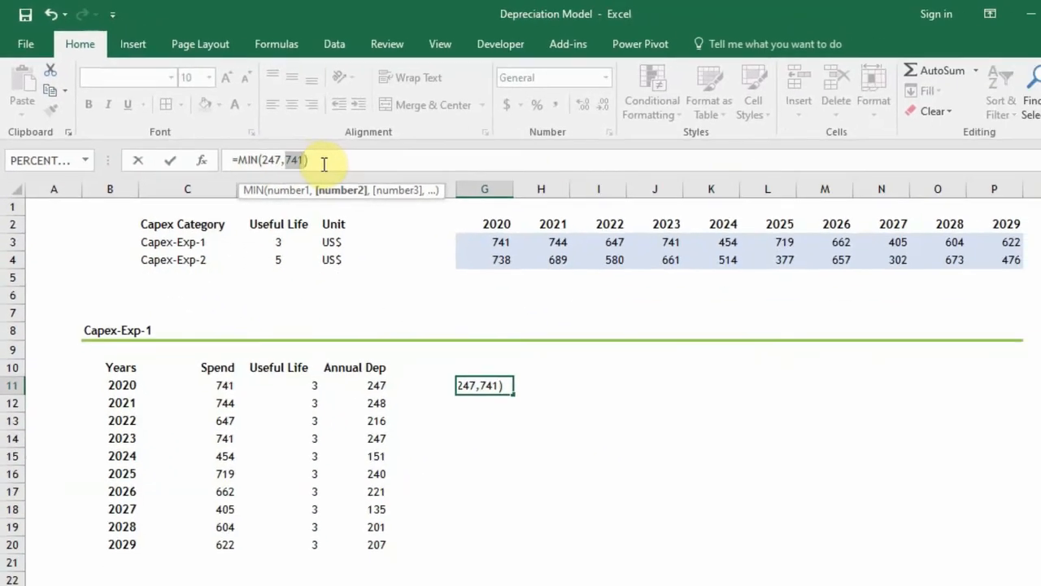
Leave the in-place evaluation of G11 and fill its MIN formula across to P11, covering 2020 to 2029
key("Escape")
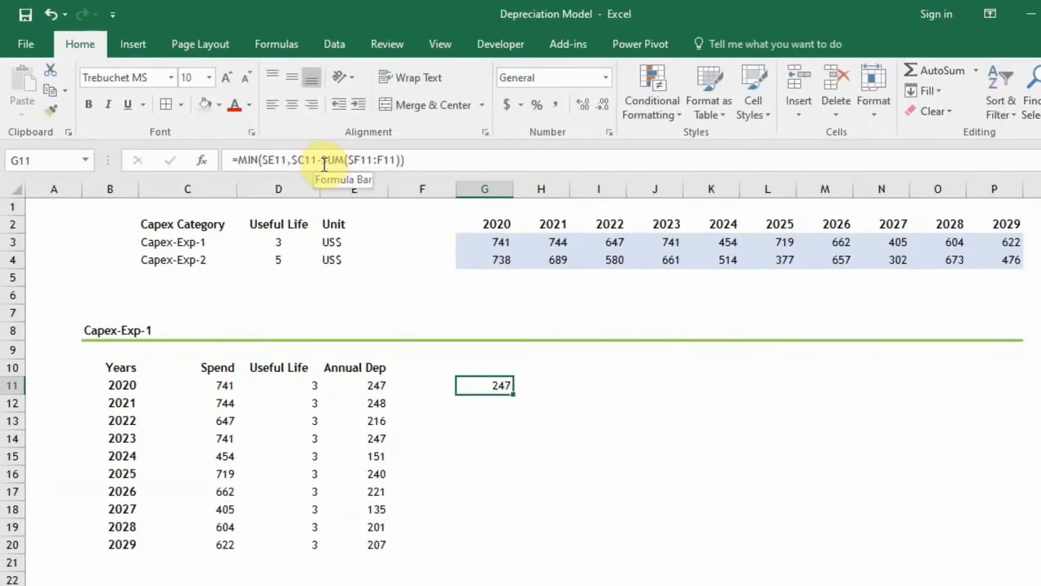
key("Down")
key("Up")
key("shift+Right")
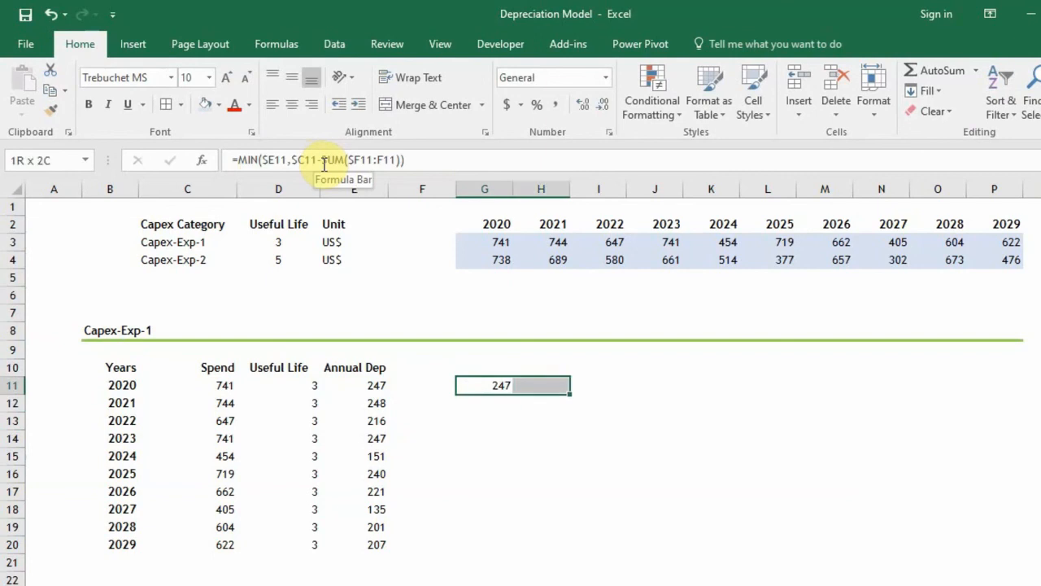
key("shift+Right")
key("shift+Right")
key("shift+Right")
key("shift+Right")
key("shift+Right")
key("shift+Right")
key("shift+Right")
key("shift+Right")
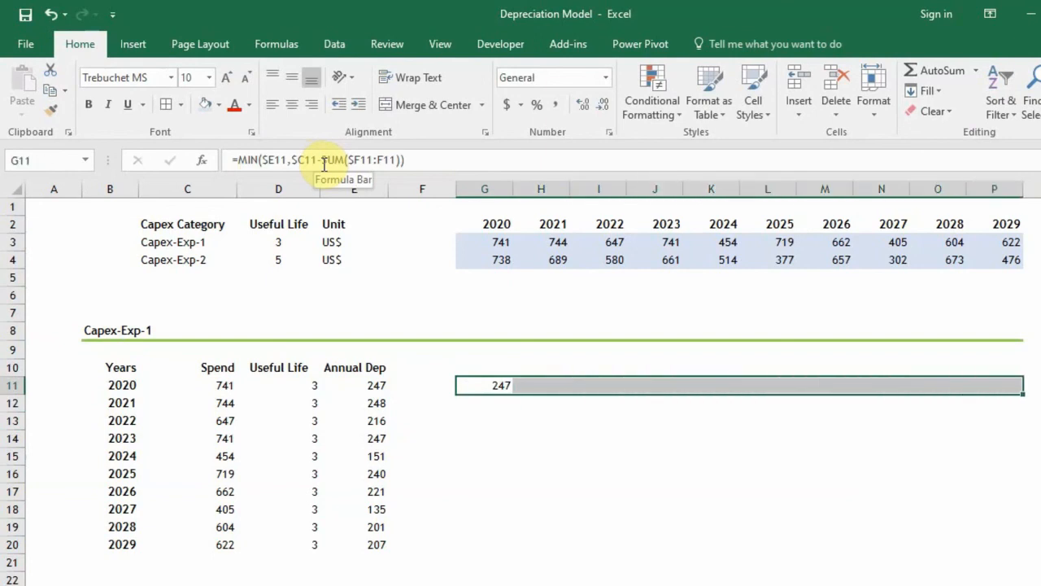
key("ctrl+r")
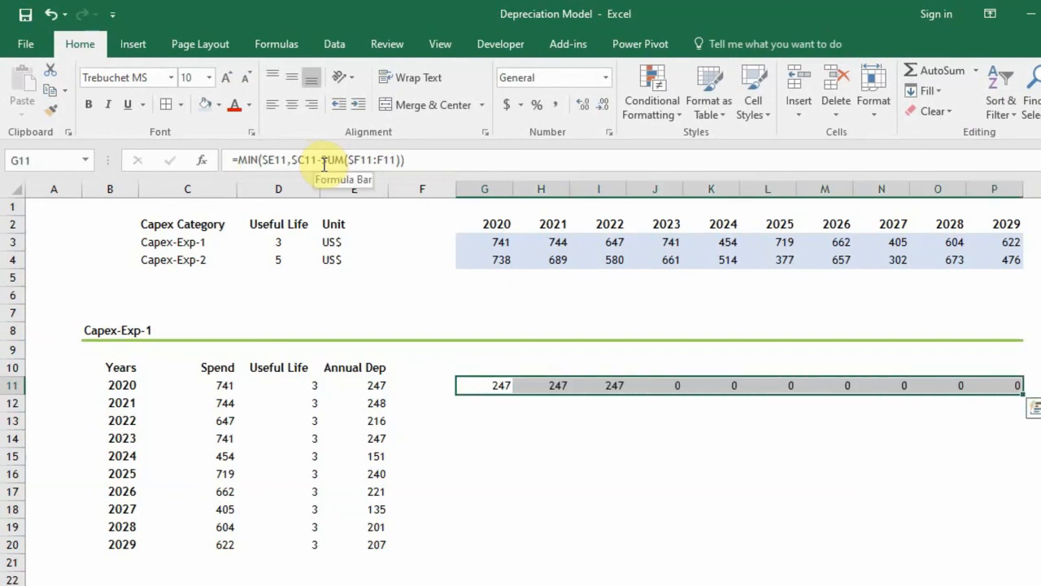
Format the depreciation amounts in G11:P11 in comma style with no decimal places
left_click(499, 386)
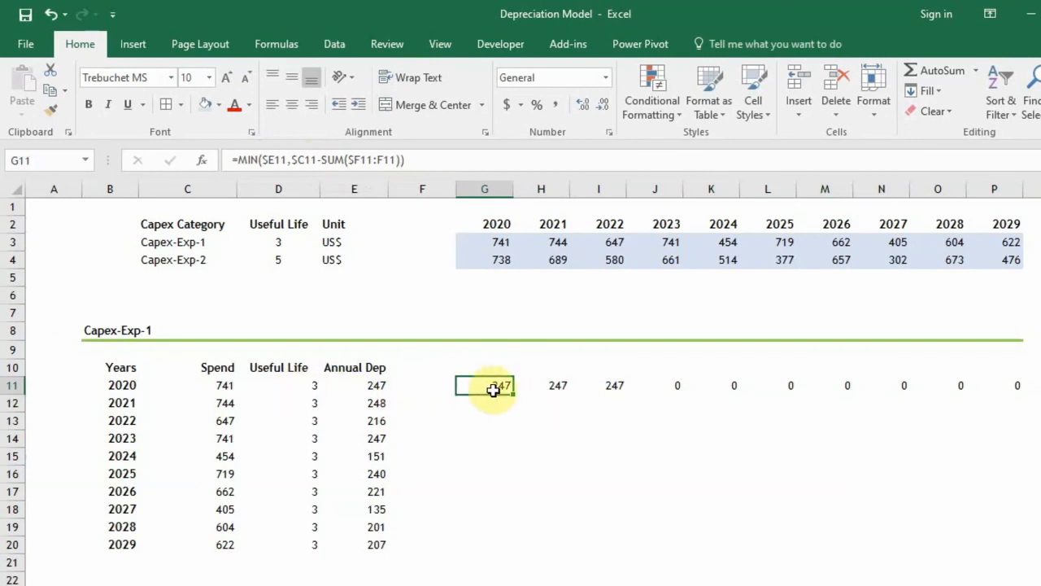
left_click_drag(491, 387, 610, 388)
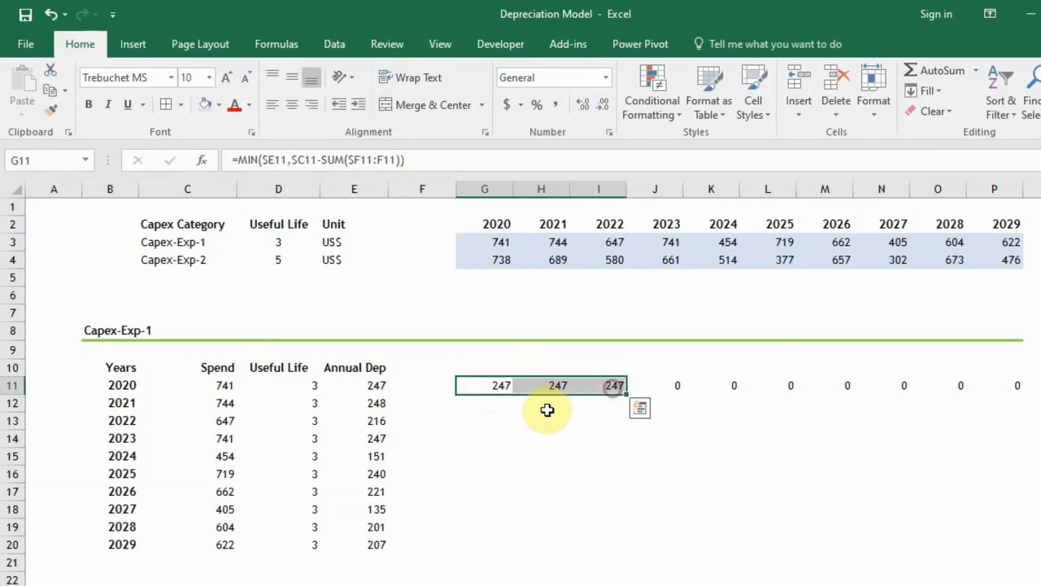
left_click_drag(673, 387, 1006, 386)
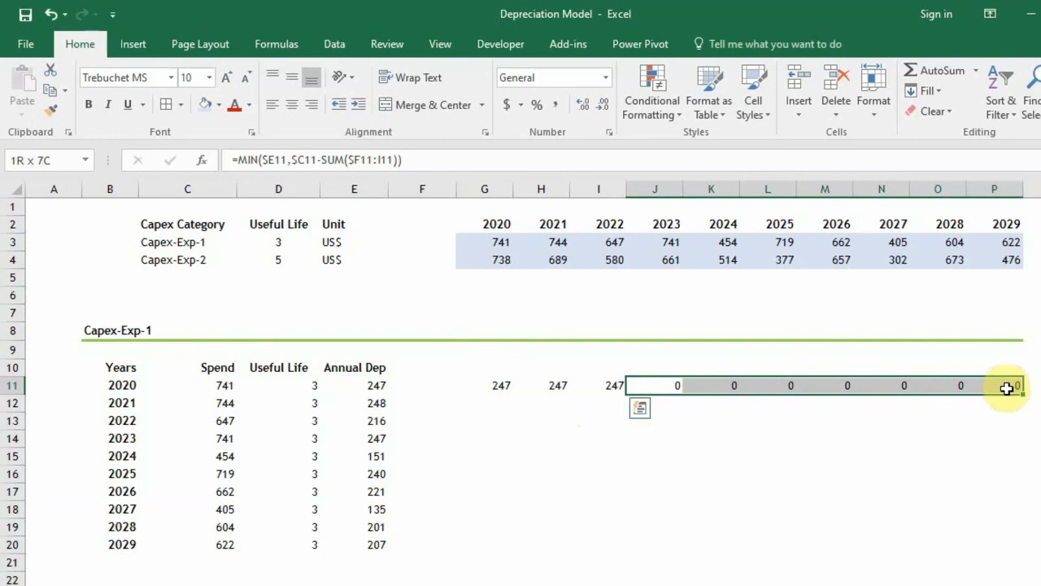
left_click_drag(500, 389, 1000, 386)
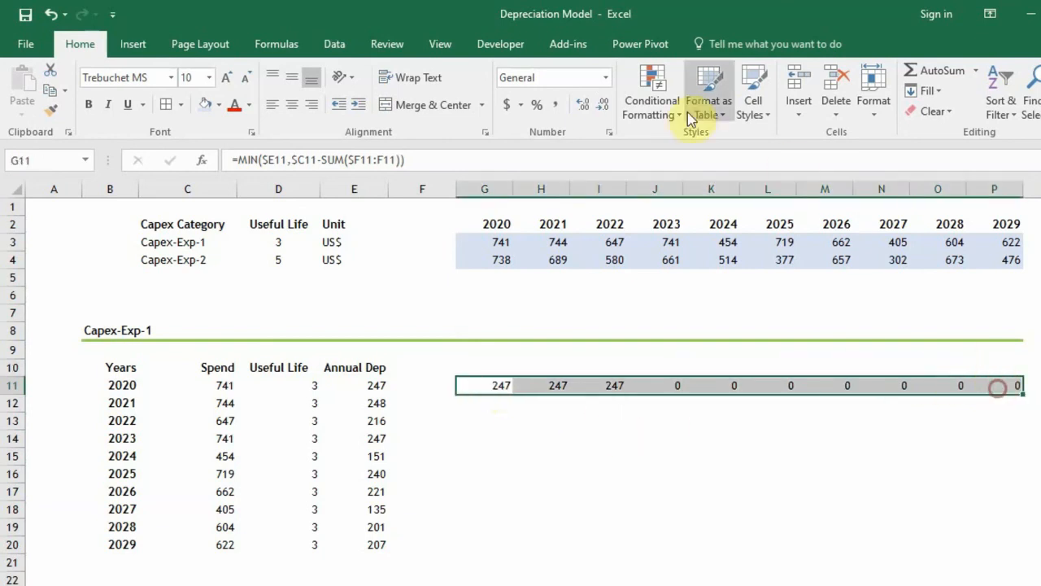
left_click(561, 107)
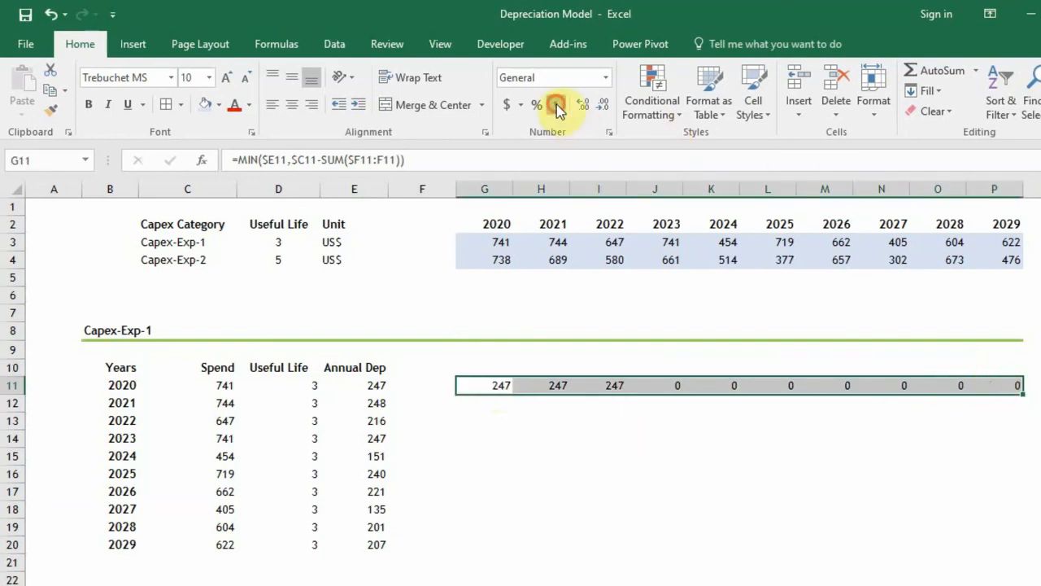
left_click(604, 106)
left_click(604, 106)
left_click(672, 459)
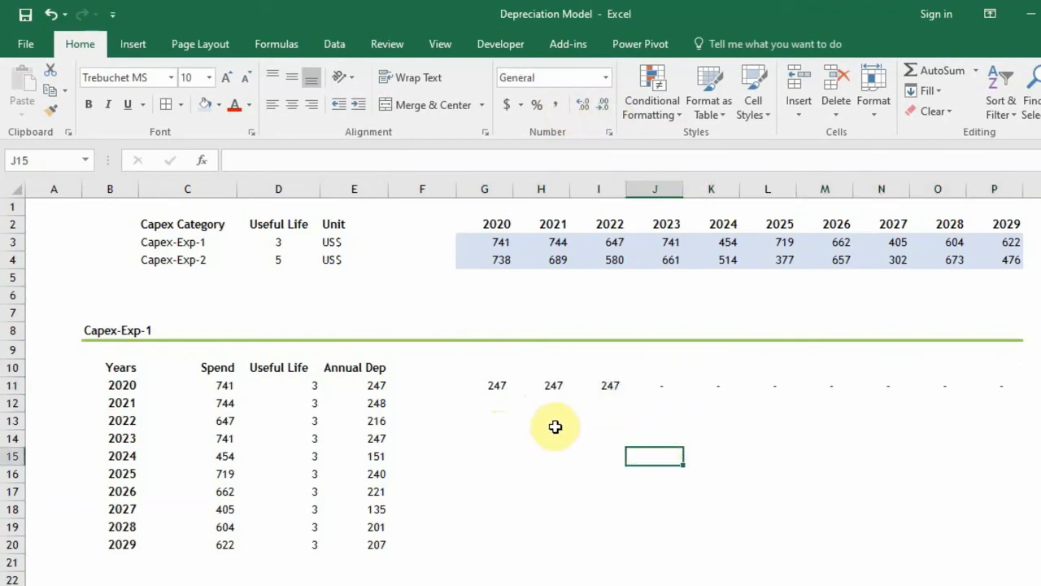
Fill the depreciation formulas in G11:P11 down through row 20, covering every spend year to 2029
left_click(495, 387)
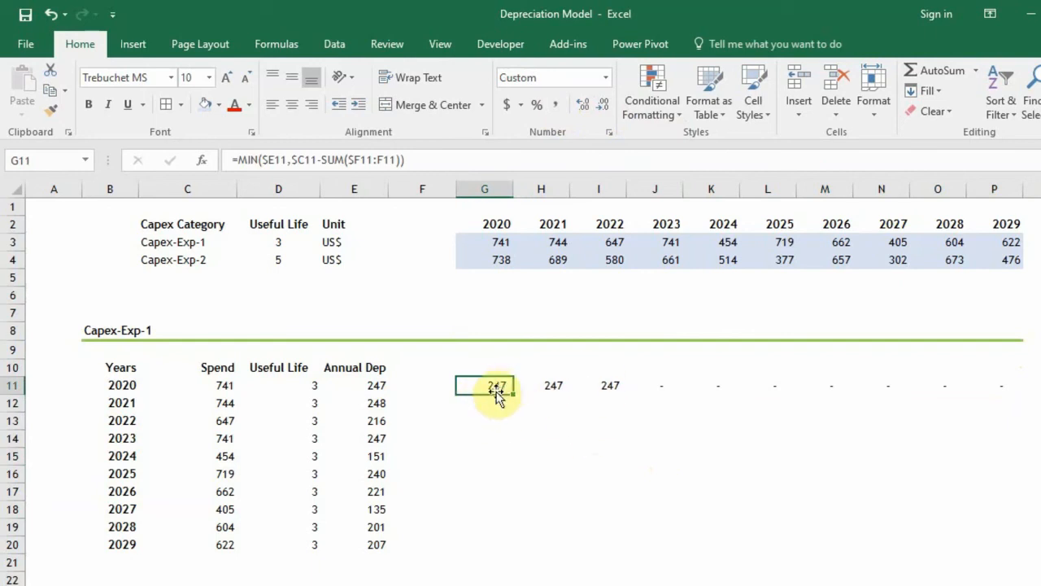
left_click_drag(496, 391, 974, 380)
key("shift+Down")
key("shift+Down")
key("shift+Down")
key("shift+Down")
key("shift+Down")
key("shift+Down")
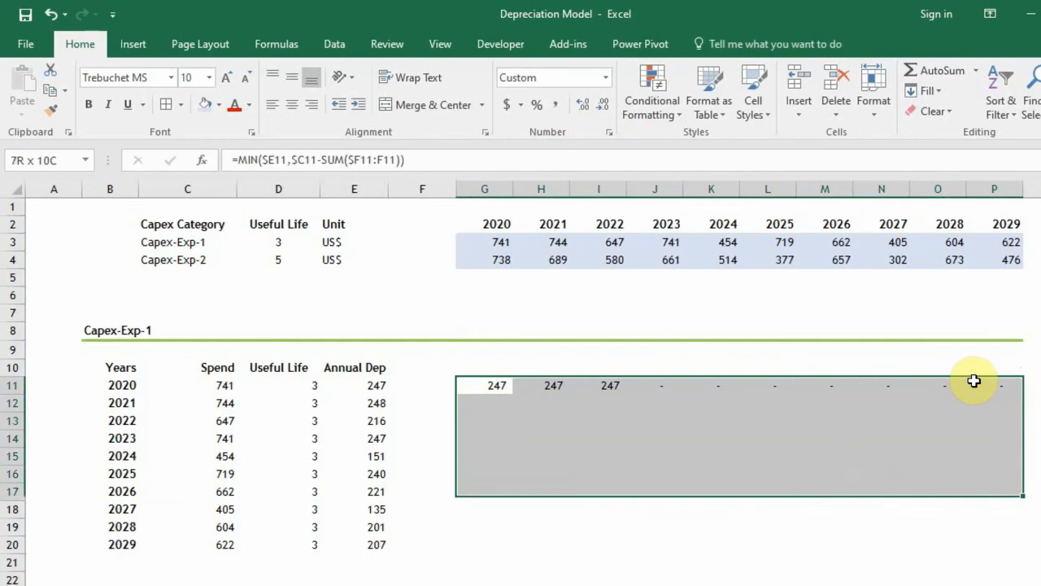
key("ctrl+d")
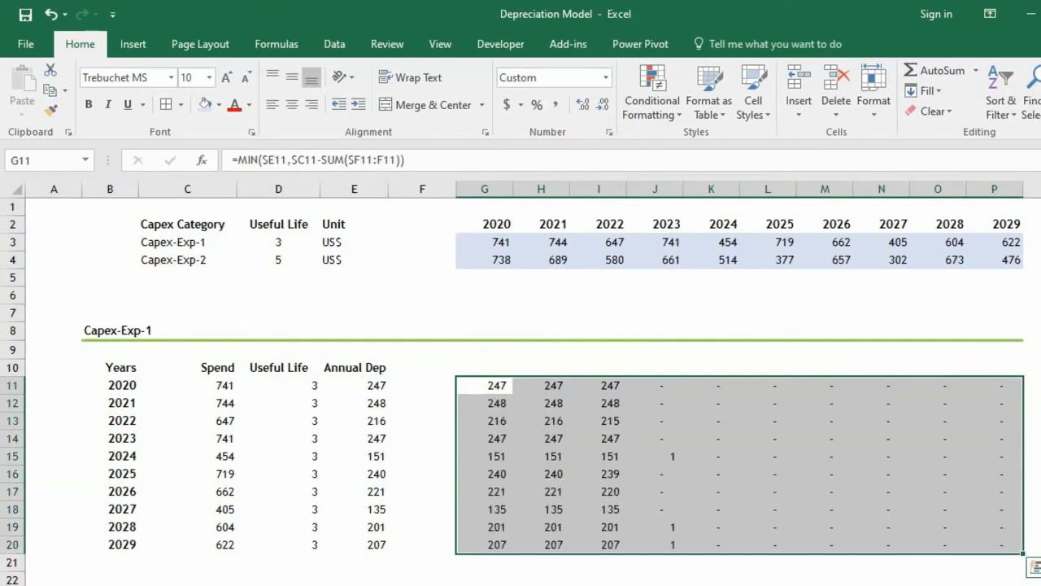
Examine the residual 2023 amounts in J15, J19 and J20 against the rounded annual depreciation and the preceding years' charges
left_click(674, 454)
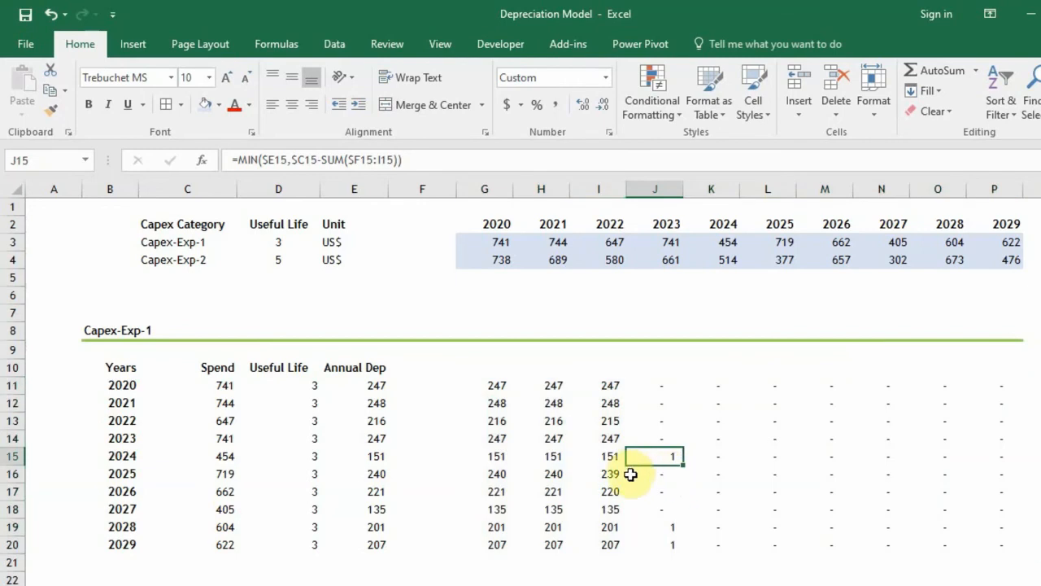
left_click(379, 457)
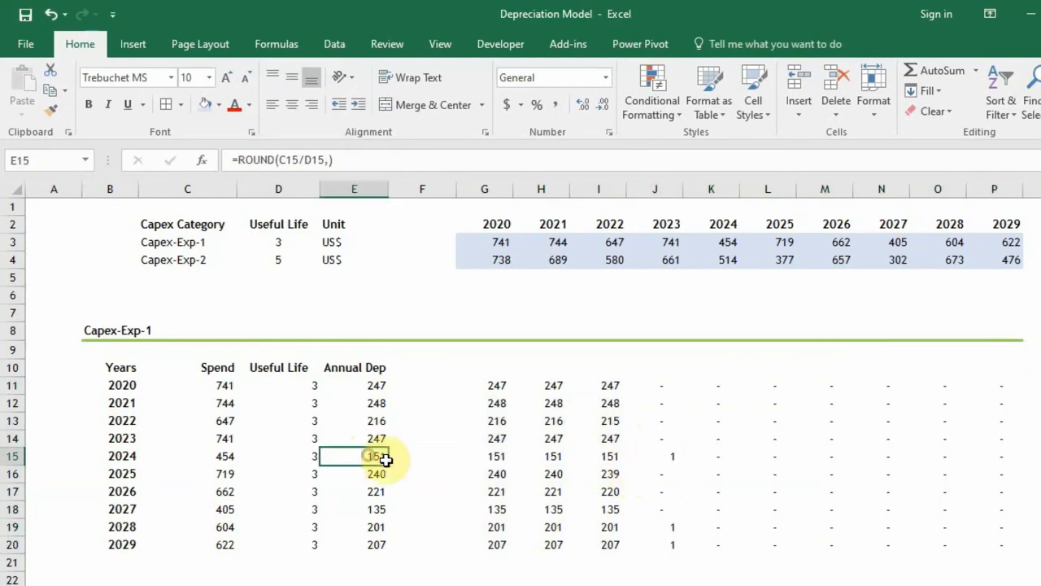
left_click(675, 459)
left_click_drag(492, 456, 620, 456)
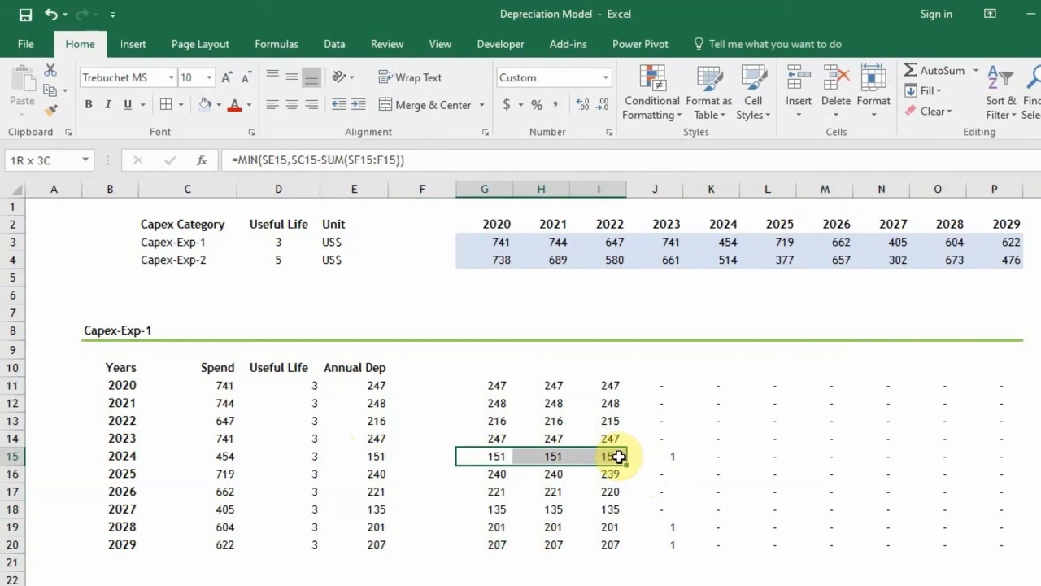
left_click(669, 454)
left_click(672, 527)
left_click(674, 544)
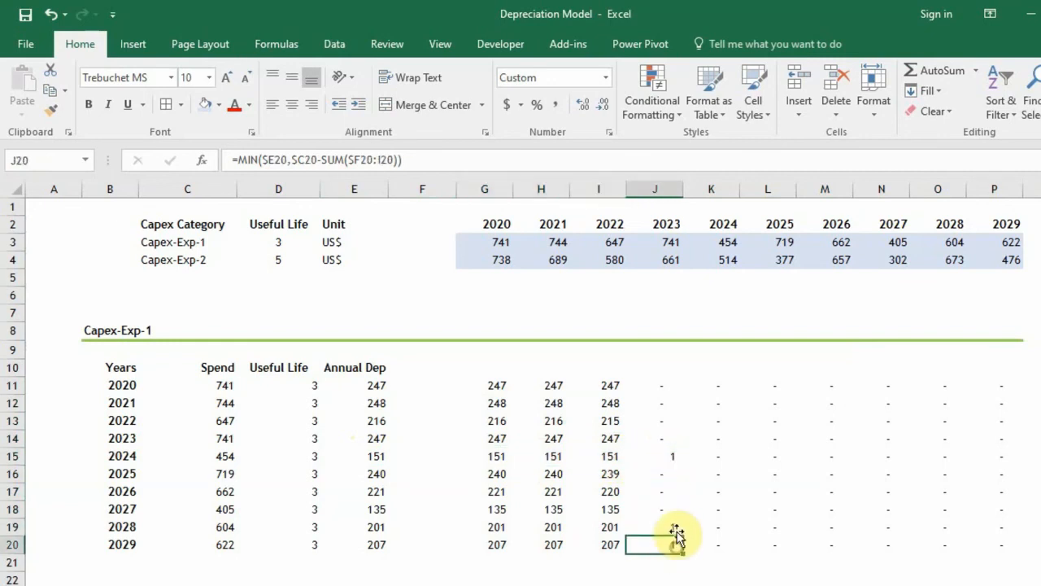
left_click(528, 478)
left_click_drag(555, 456, 669, 458)
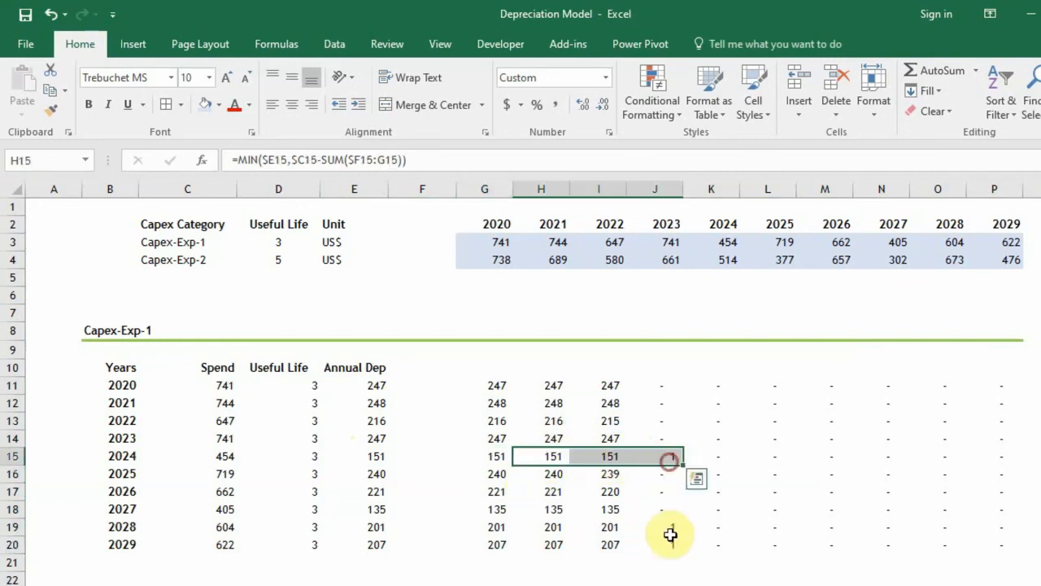
left_click(671, 535)
left_click(594, 491)
left_click_drag(604, 526, 610, 540)
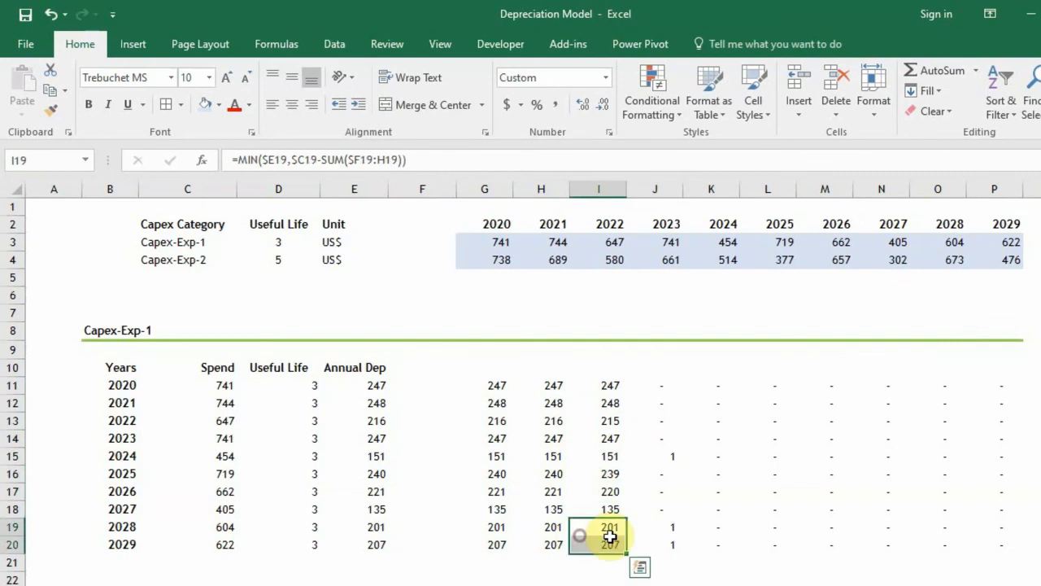
left_click(612, 456)
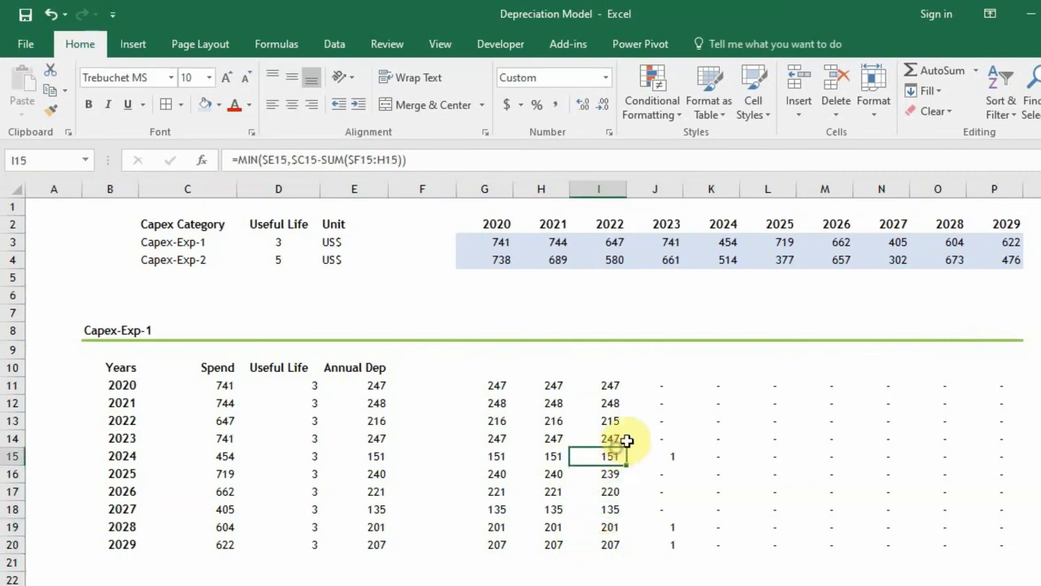
left_click(679, 454)
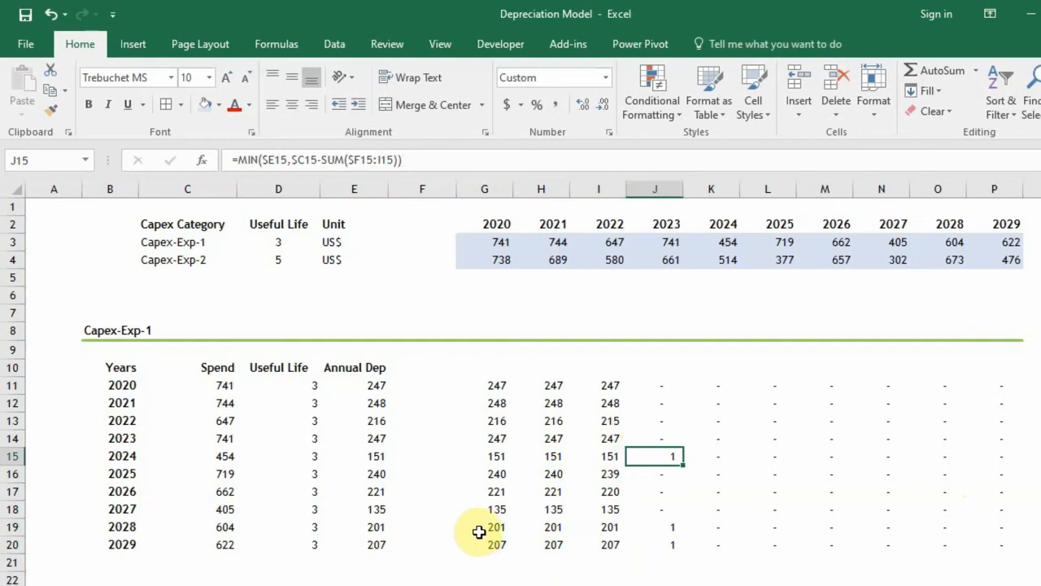
Check when depreciation starts for the 2021 spend row by comparing G12 and H12 with the 2021 column
left_click(496, 472)
left_click(524, 384)
left_click(531, 486)
scroll(592, 491, "down", 2)
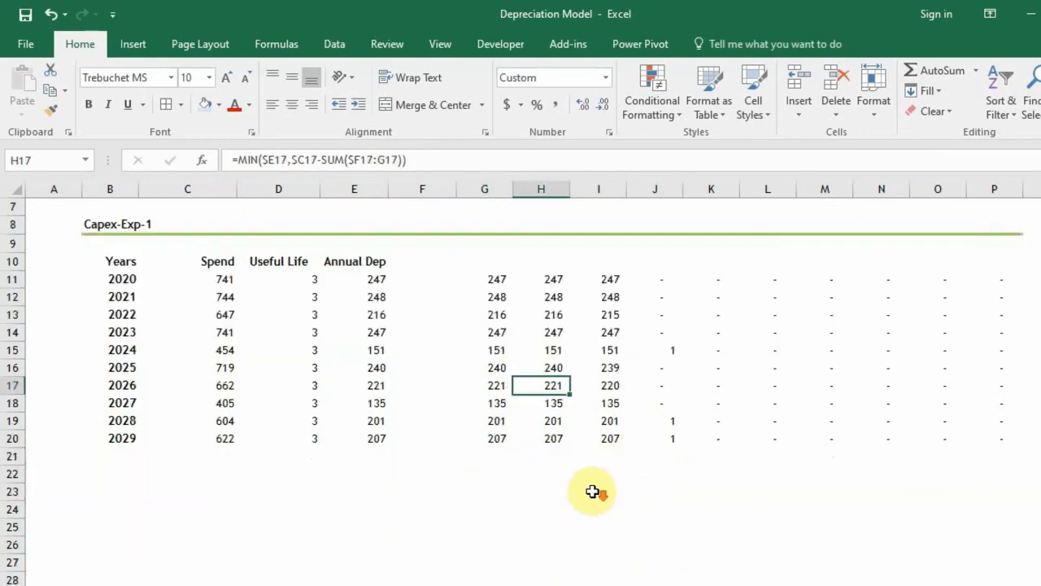
scroll(595, 476, "up", 2)
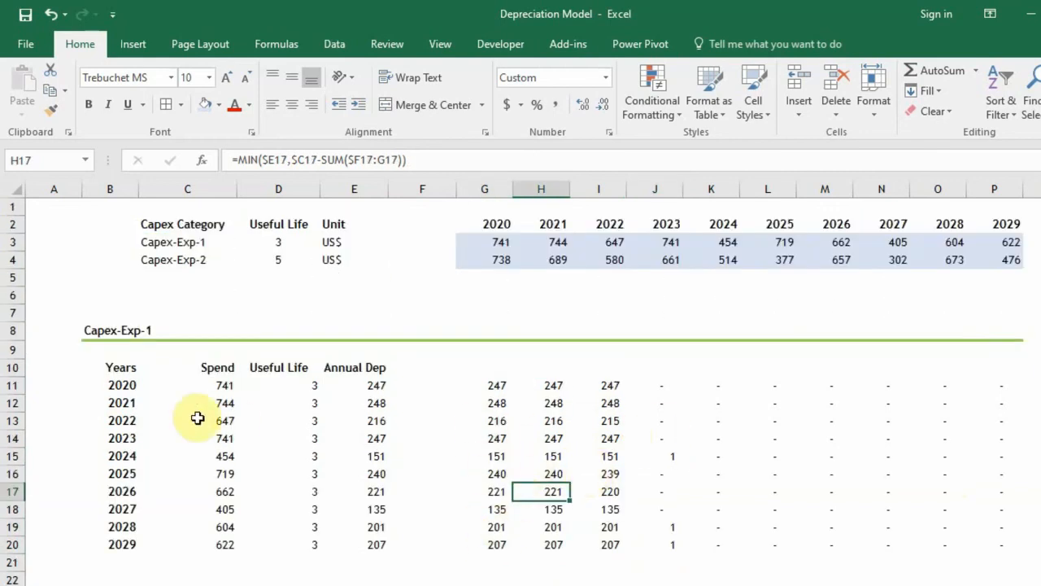
left_click(119, 405)
left_click_drag(120, 405, 603, 400)
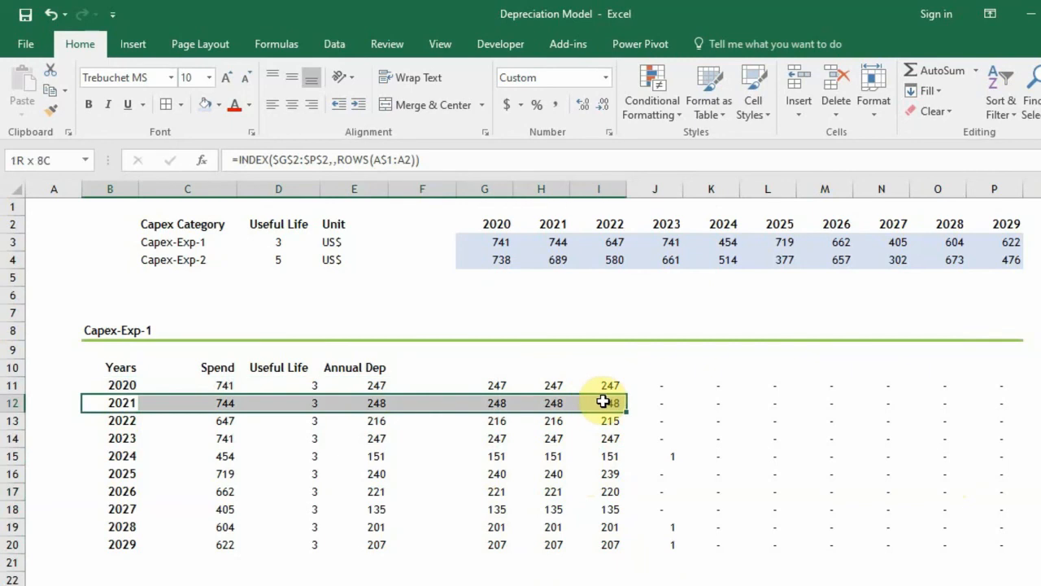
left_click(544, 189)
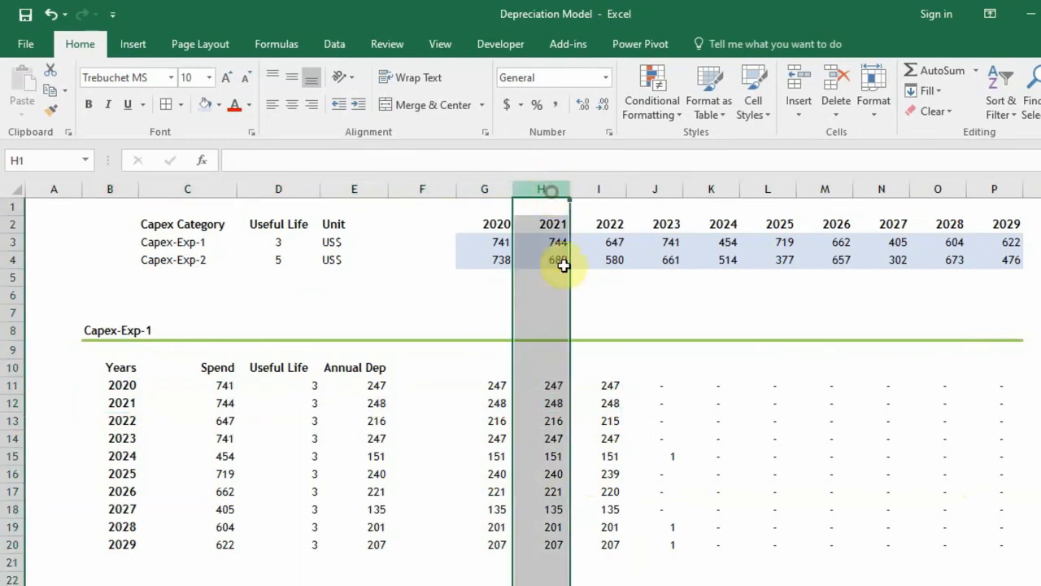
left_click(554, 405)
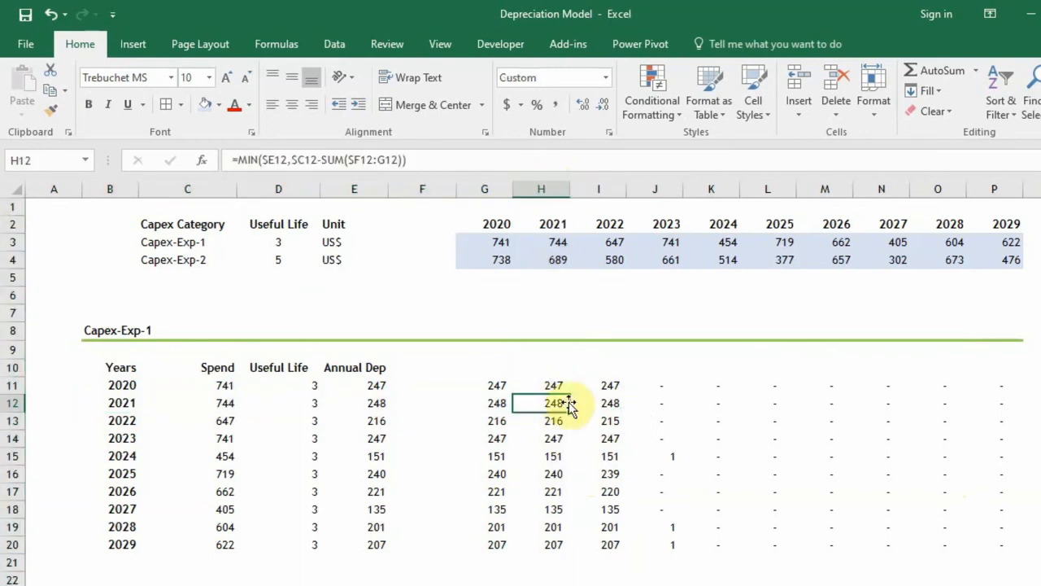
left_click(498, 405)
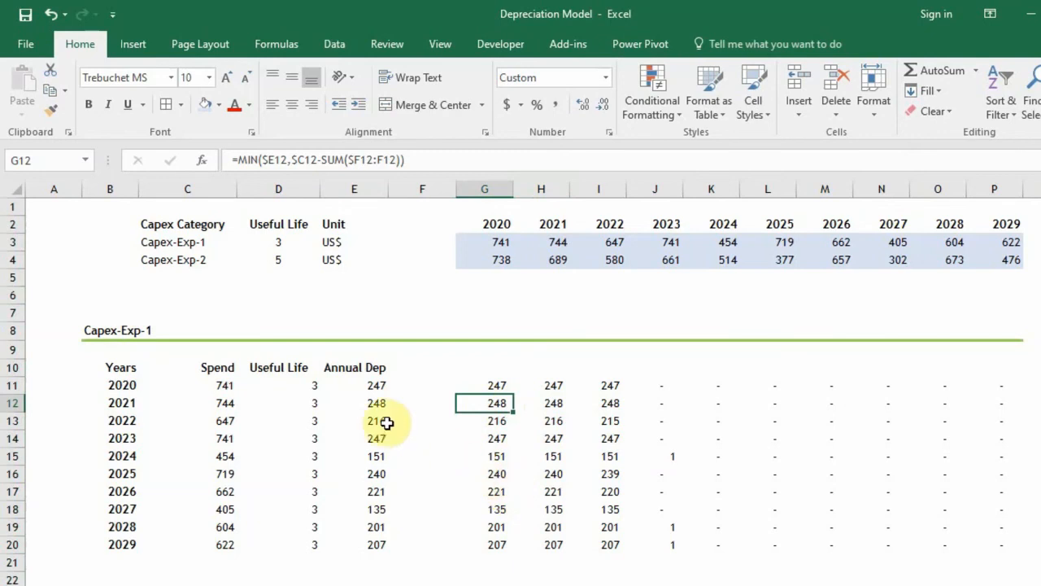
Add the bold label "Time Flag" in B24, below the Capex-Exp-1 depreciation table
scroll(455, 460, "down", 2)
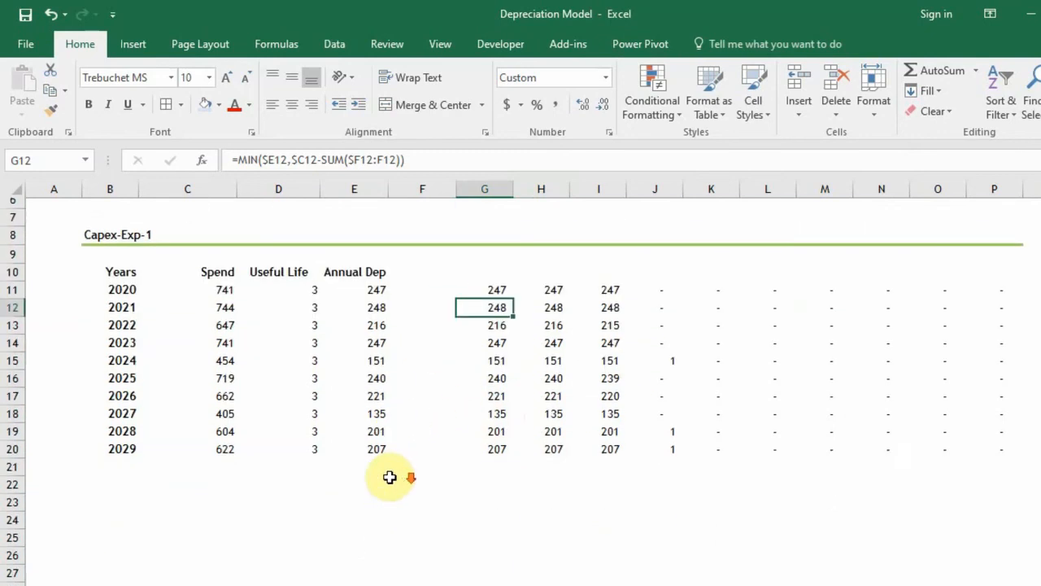
left_click(122, 511)
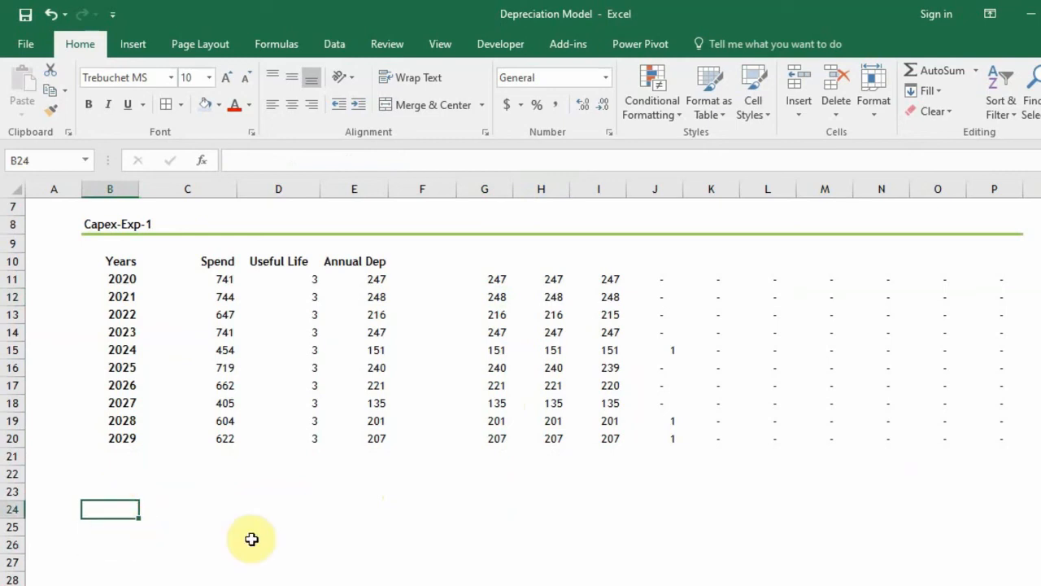
type("Time")
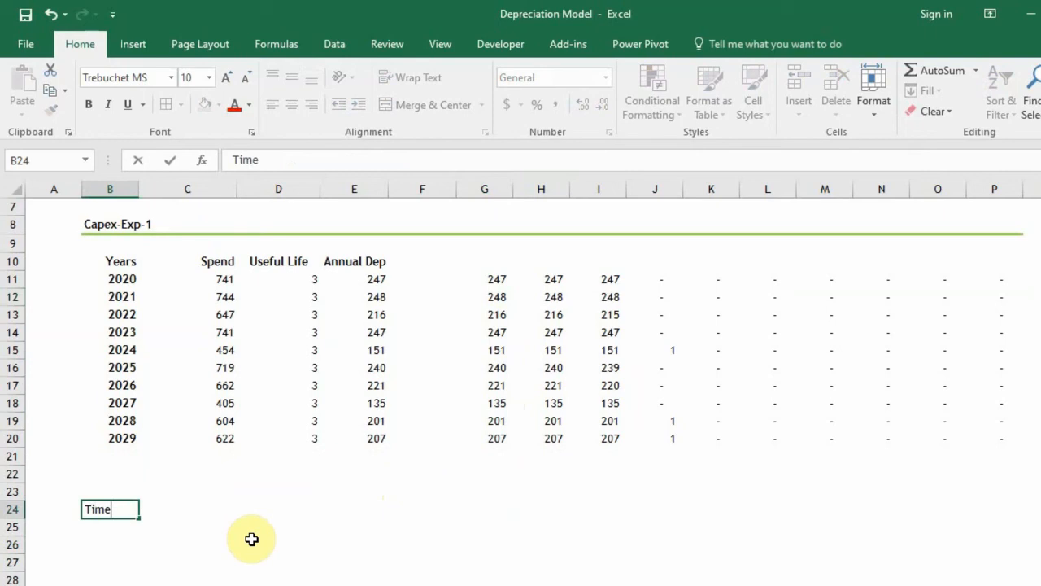
key("Tab")
key("Left")
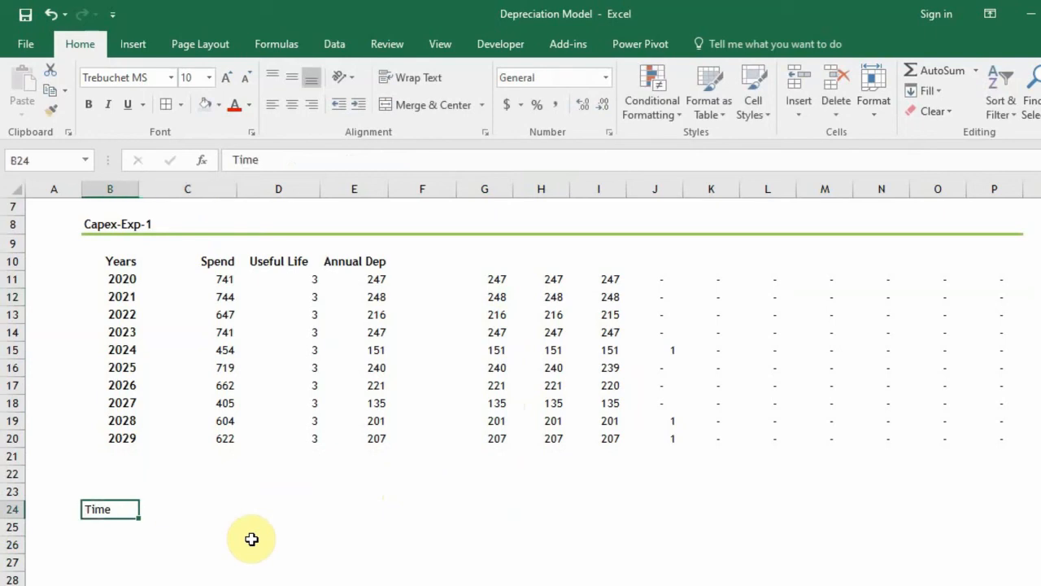
type("T")
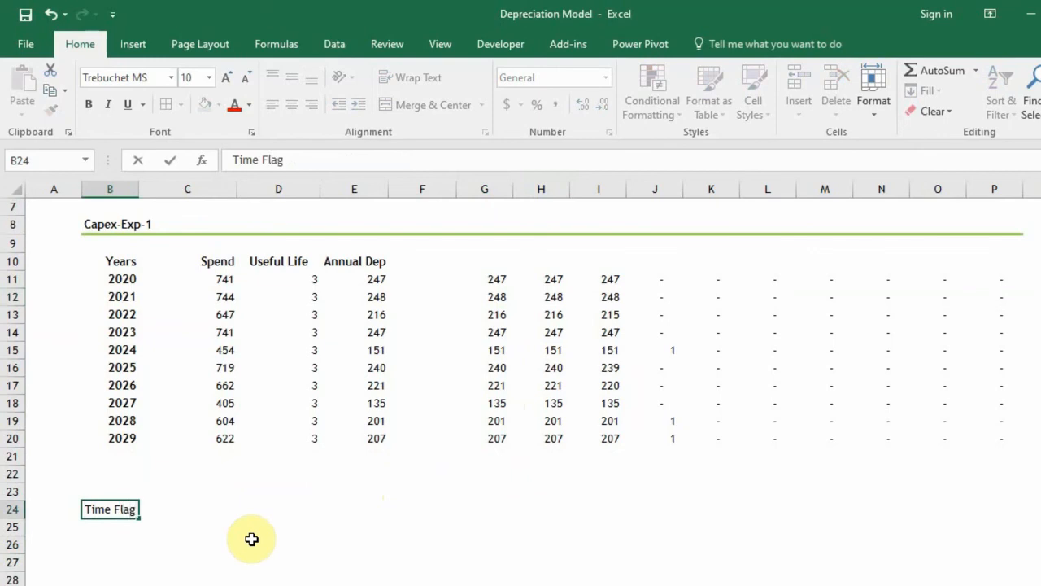
key("Return")
key("Up")
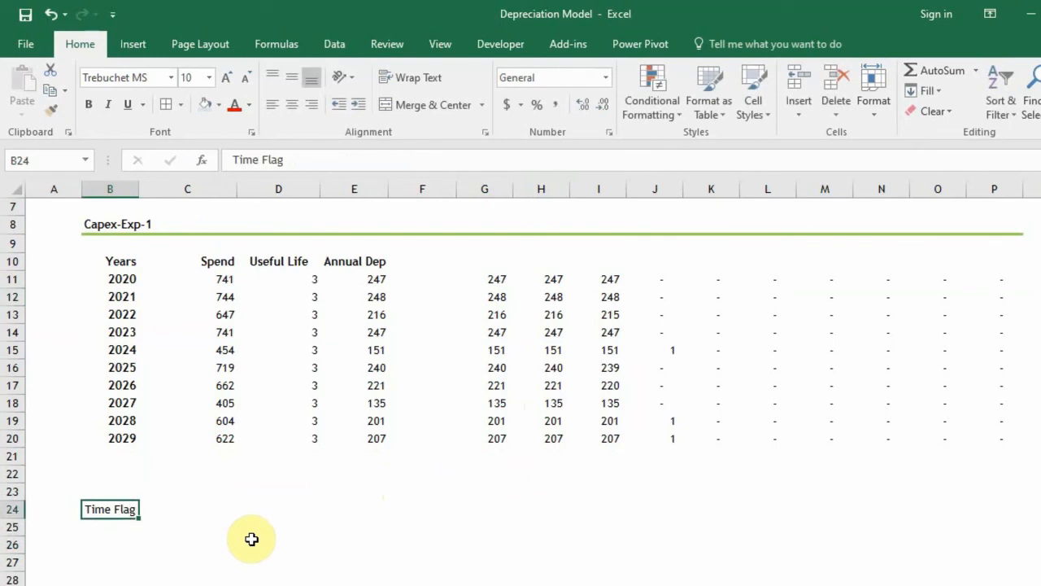
key("ctrl+b")
key("Down")
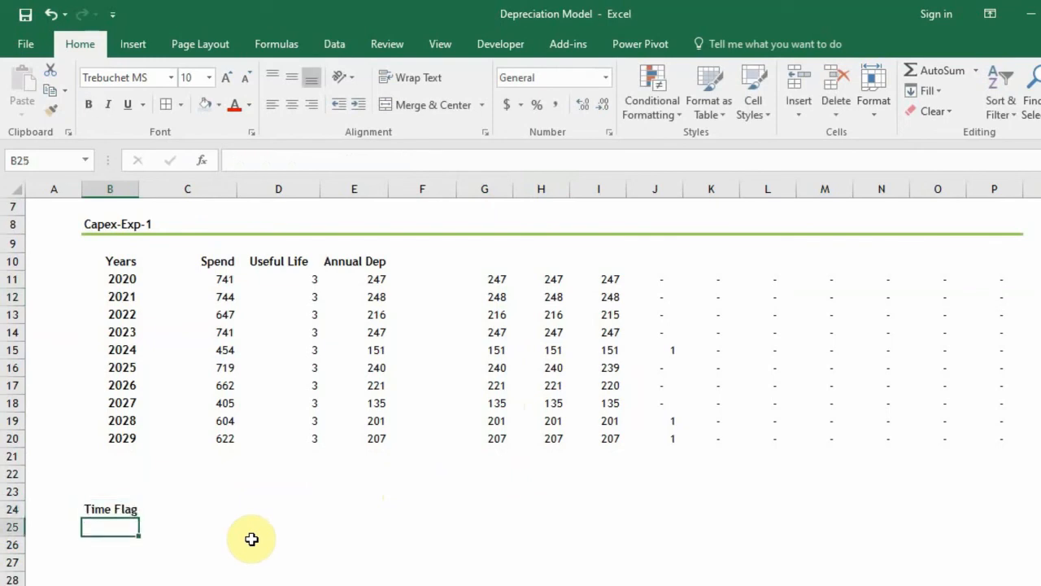
key("Up")
key("Right")
key("Left")
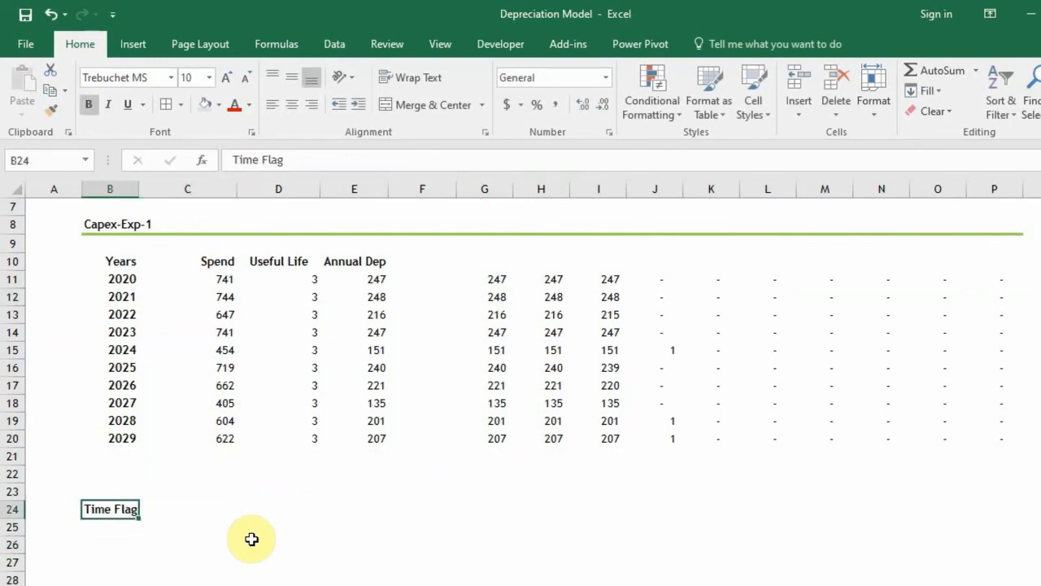
key("Left")
key("Right")
key("shift+Right")
key("shift+Right")
key("shift+Right")
key("shift+Right")
key("shift+Right")
key("shift+Right")
key("shift+Right")
key("shift+Right")
key("shift+Right")
key("shift+Right")
key("shift+Right")
key("shift+Right")
key("shift+Right")
key("shift+Right")
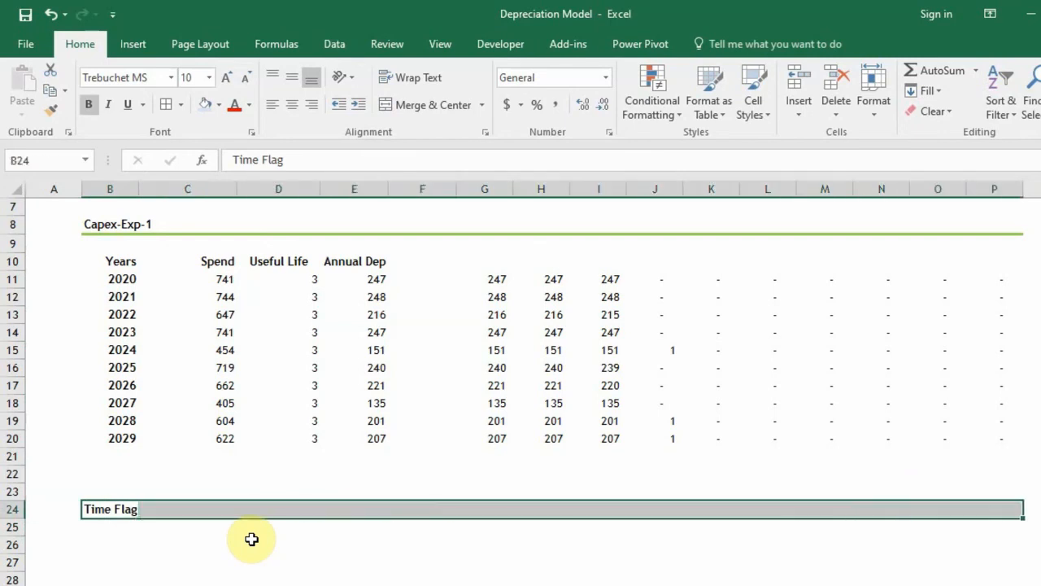
left_click(182, 290)
Copy the formatting of the Capex-Exp-1 heading row B8:P8, including its green underline, onto the Time Flag heading row
left_click_drag(104, 220, 998, 226)
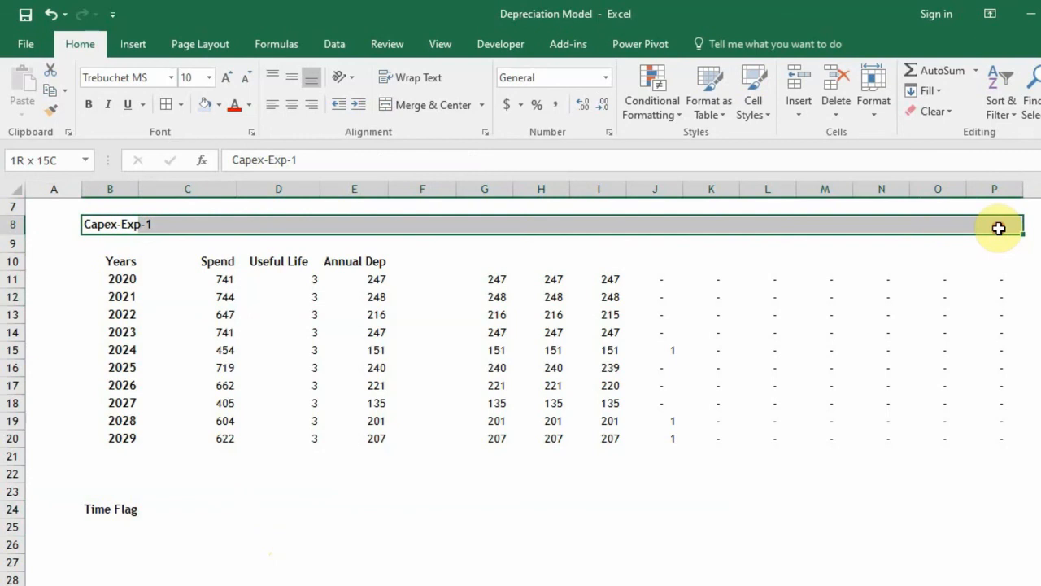
left_click(51, 116)
left_click(110, 508)
left_click(188, 551)
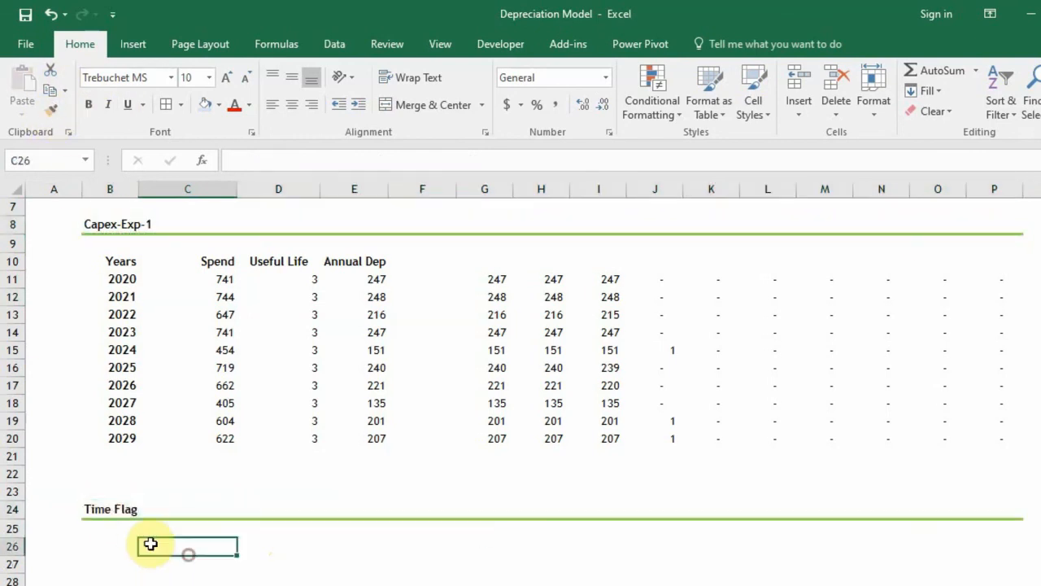
left_click(121, 544)
left_click(203, 533)
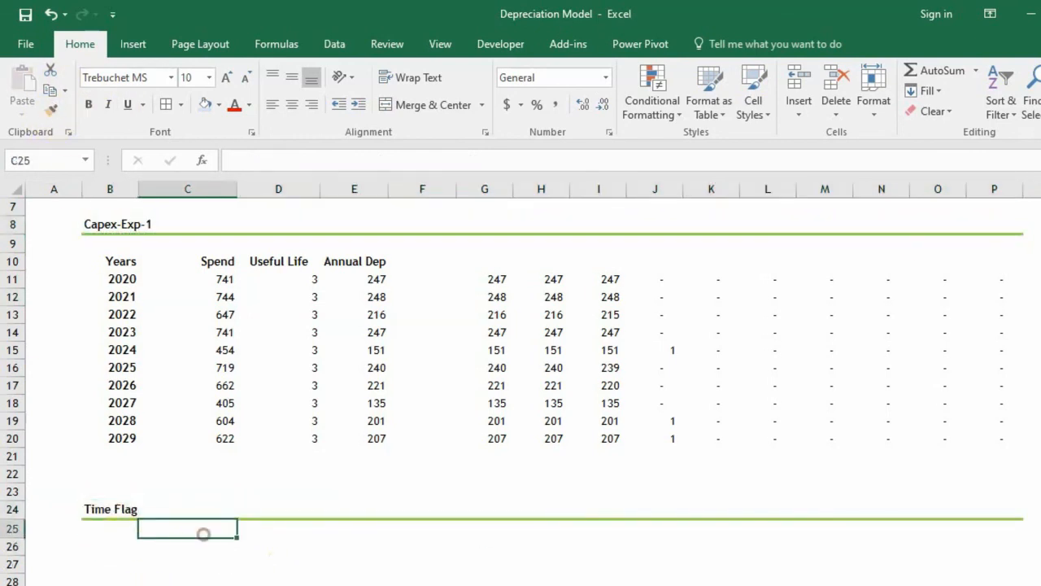
scroll(272, 499, "down", 4)
scroll(309, 511, "up", 2)
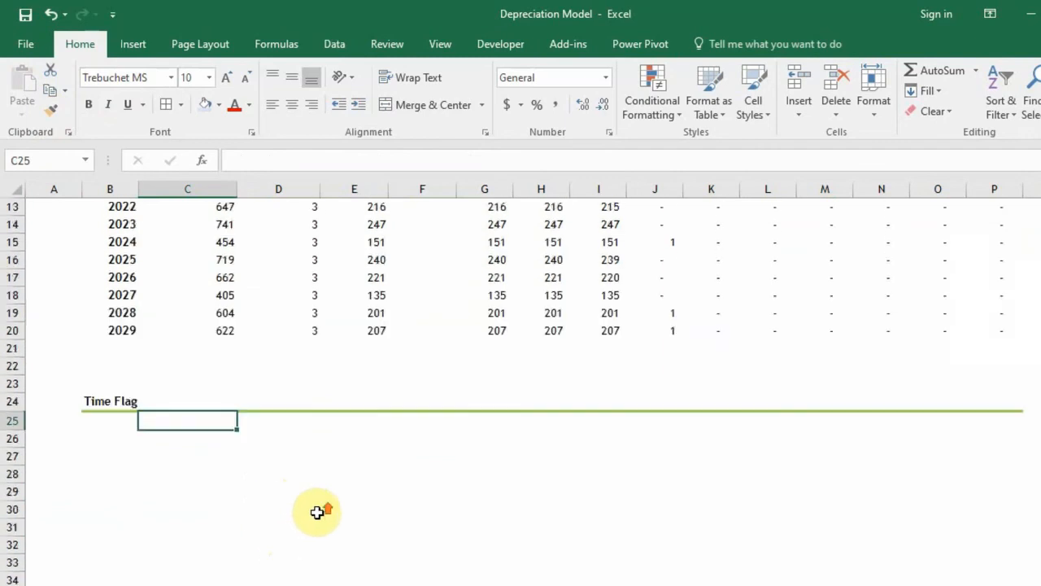
scroll(318, 512, "up", 3)
scroll(154, 537, "down", 2)
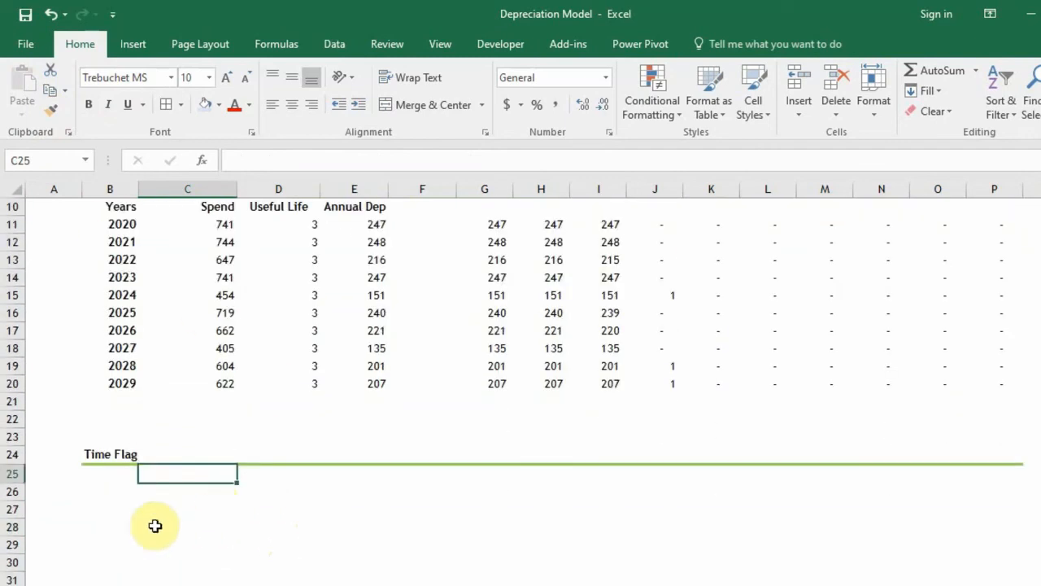
Link B26 under the Time Flag heading to the first year of the Capex-Exp-1 table with =B11
left_click(127, 493)
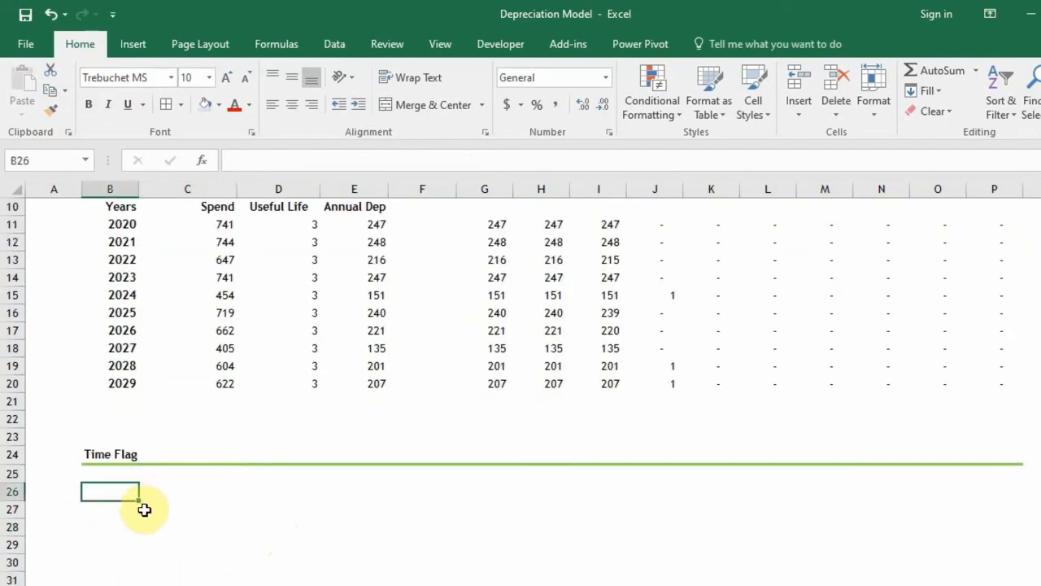
left_click(140, 489)
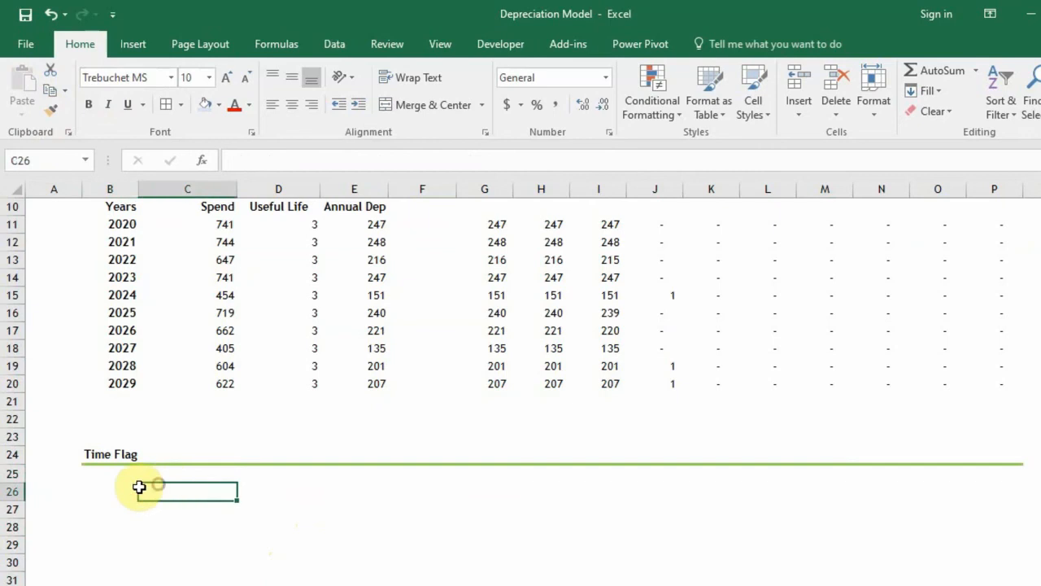
left_click(124, 488)
scroll(244, 492, "up", 3)
scroll(247, 497, "down", 2)
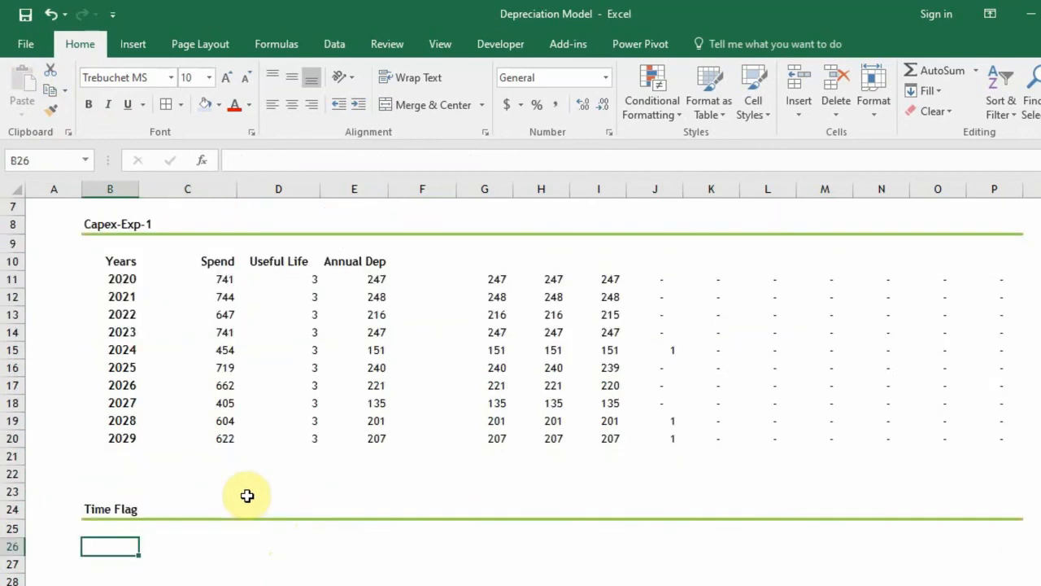
scroll(247, 497, "up", 2)
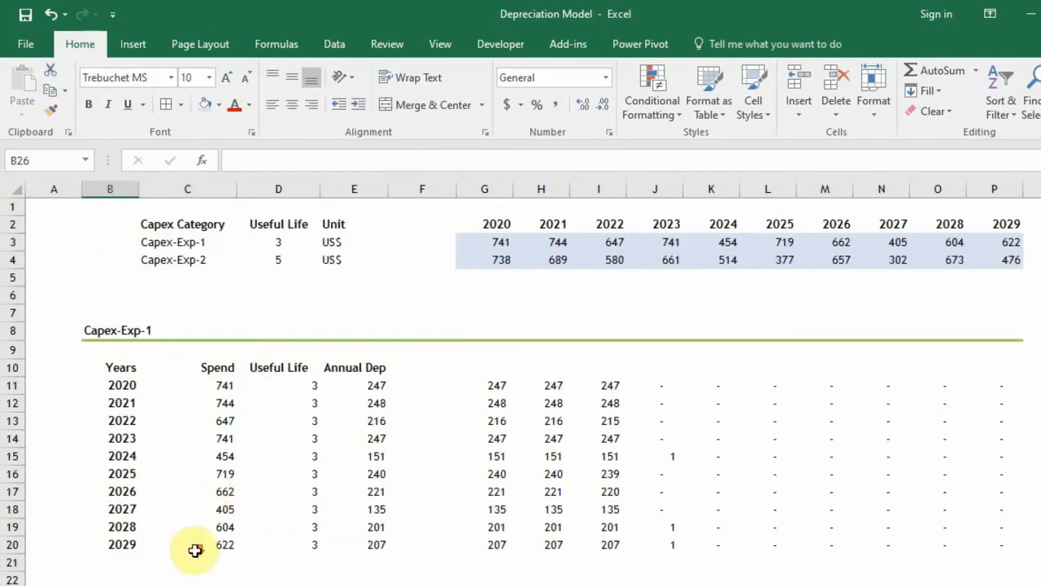
scroll(203, 553, "down", 3)
type("=")
key("Up")
key("Up")
key("Up")
key("Up")
key("Up")
key("Up")
key("Up")
key("Up")
key("Up")
key("Up")
key("Up")
key("Up")
key("Up")
key("Up")
key("Up")
key("Up")
key("Up")
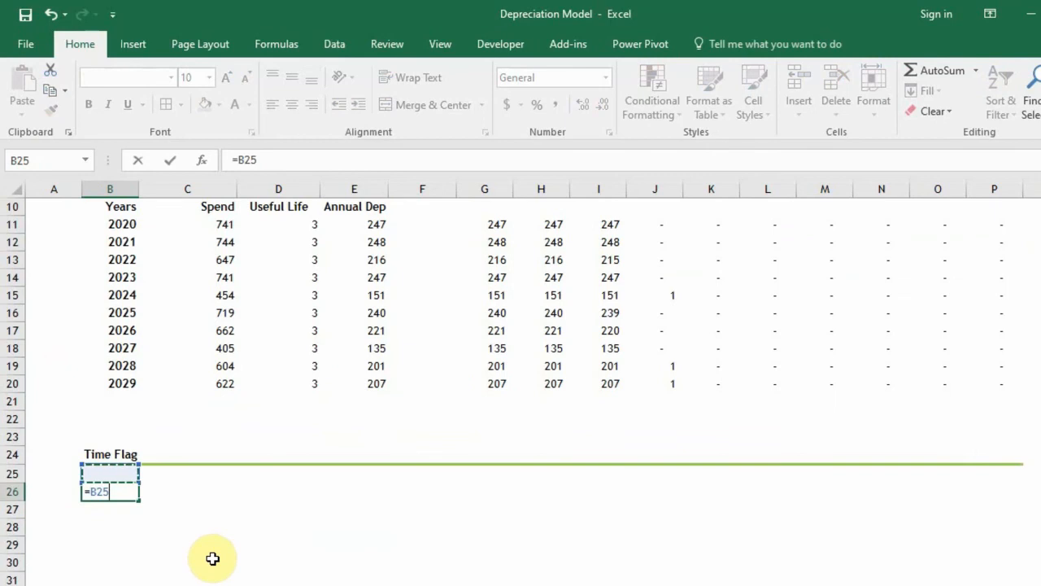
key("Down")
key("Down")
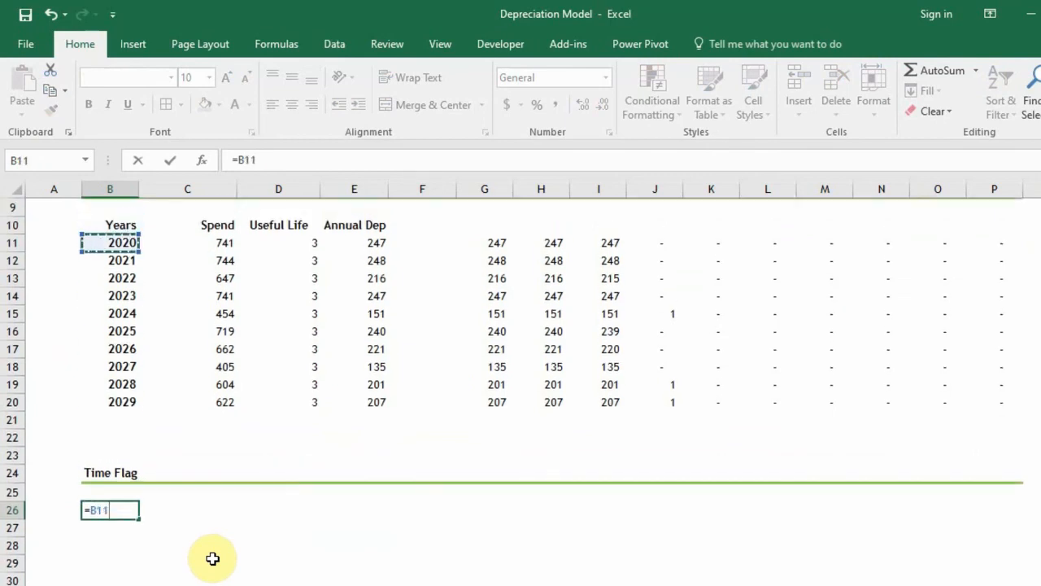
key("Return")
key("Up")
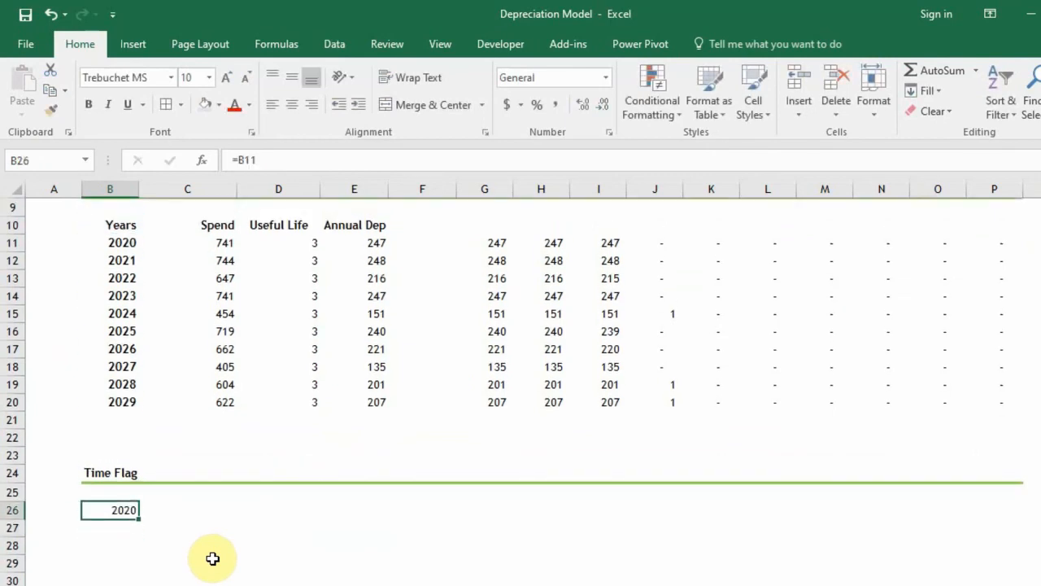
Fill the year link in B26 down through B37
key("shift+Down")
key("shift+Down")
key("shift+Down")
key("shift+Down")
key("shift+Down")
key("shift+Down")
key("shift+Down")
key("shift+Down")
key("shift+Down")
key("shift+Down")
key("shift+Down")
key("shift+Up")
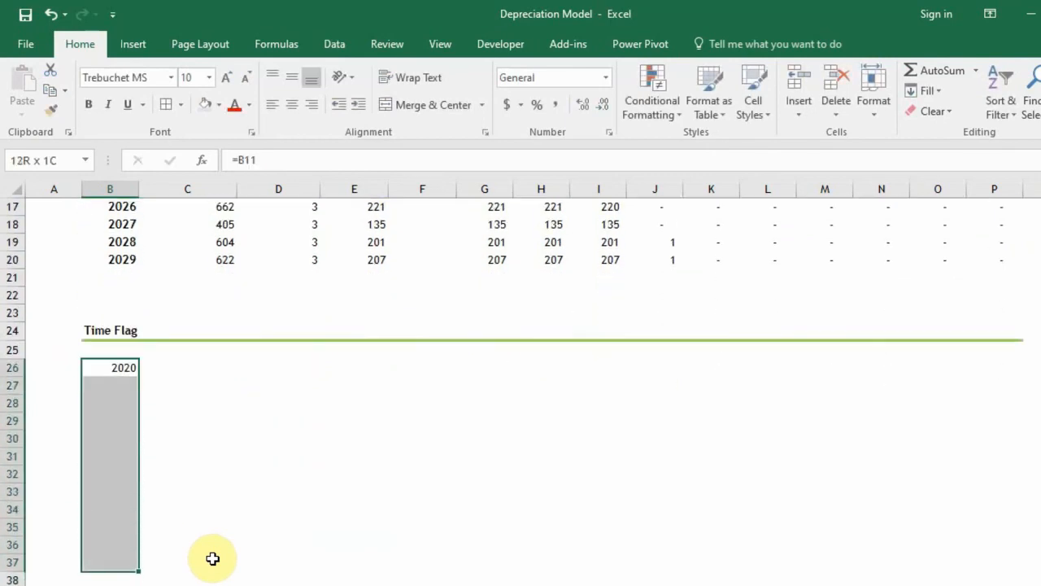
key("ctrl+d")
Clear the surplus zero cells B36:B37 below the last Time Flag year
key("Down")
key("Down")
key("Down")
key("Down")
key("Down")
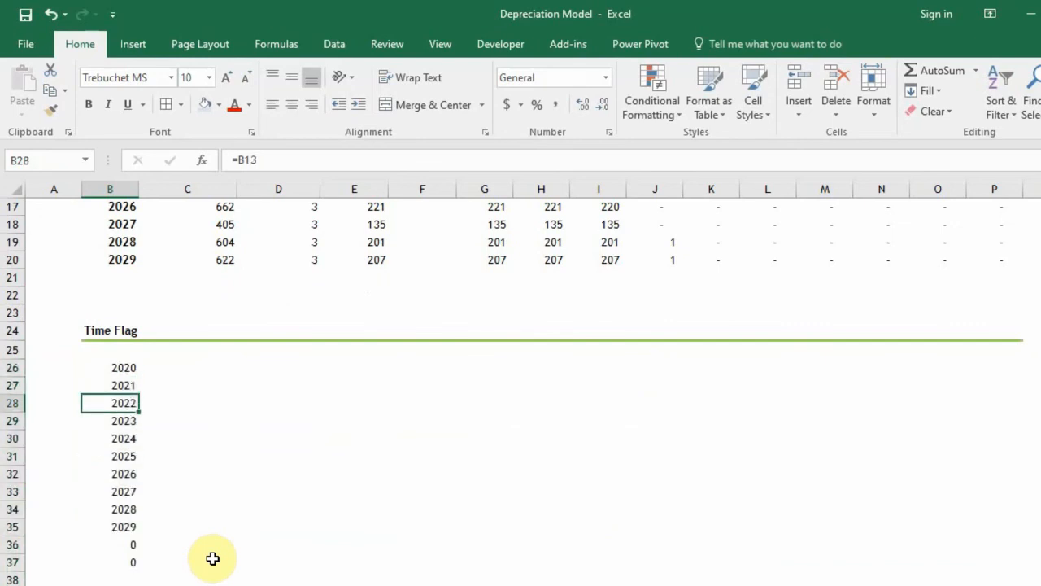
key("Down")
key("Down")
key("Down")
key("Down")
key("Down")
key("shift+Down")
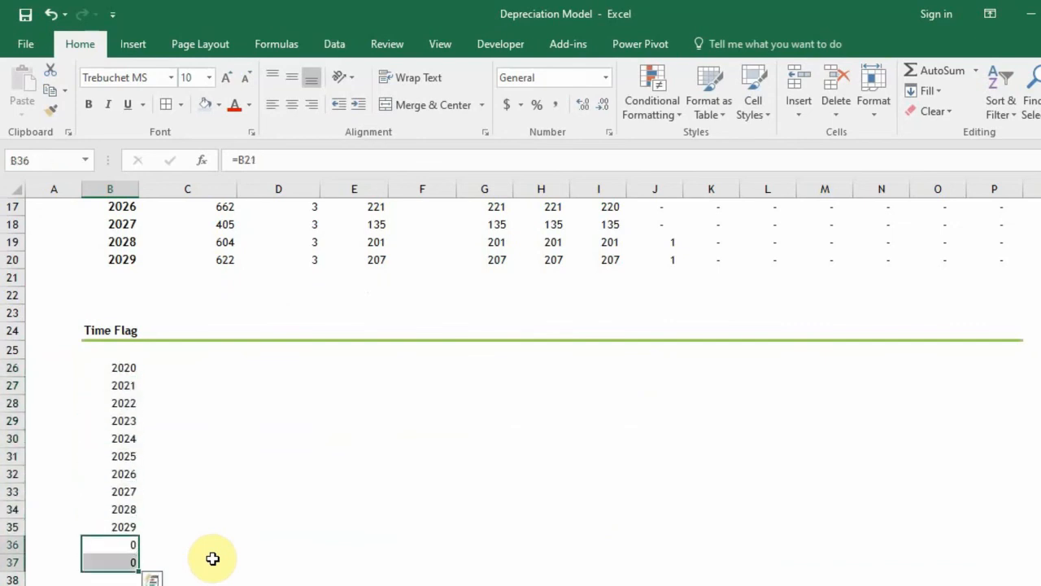
Set the first year of the capex input header in G2 to 2021
scroll(415, 415, "up", 5)
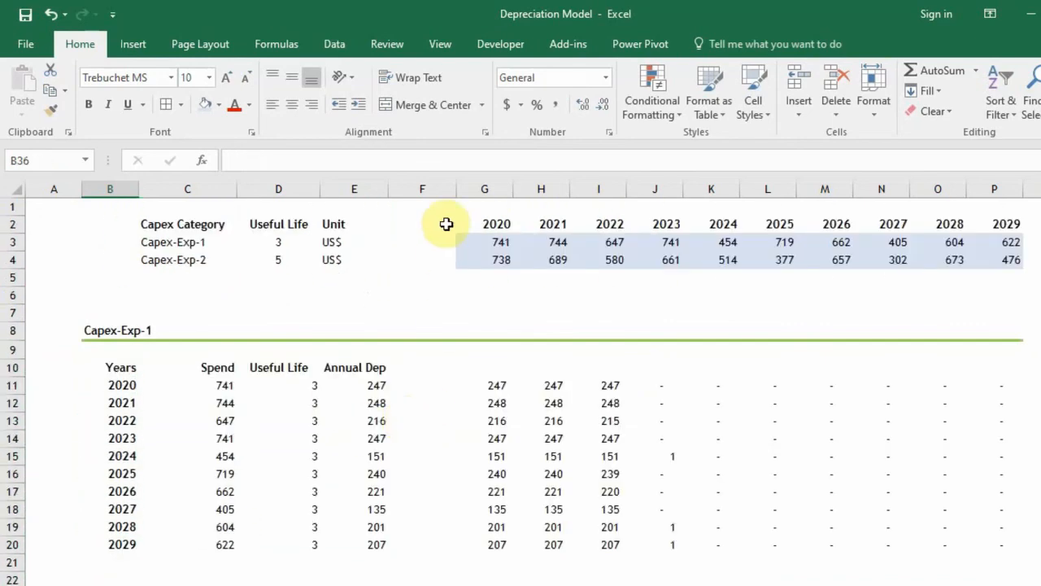
left_click(506, 224)
scroll(122, 560, "down", 4)
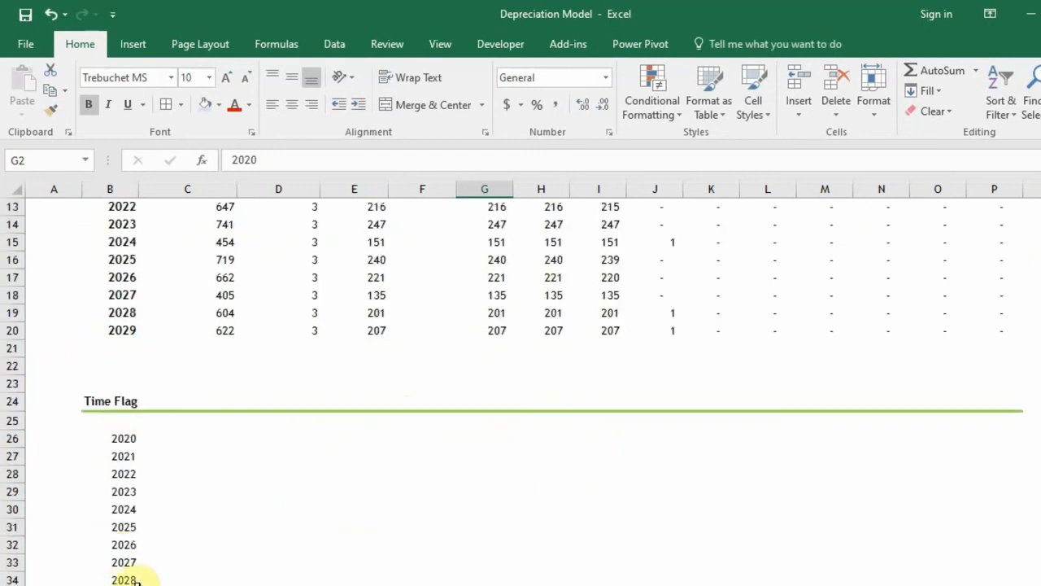
scroll(155, 502, "up", 4)
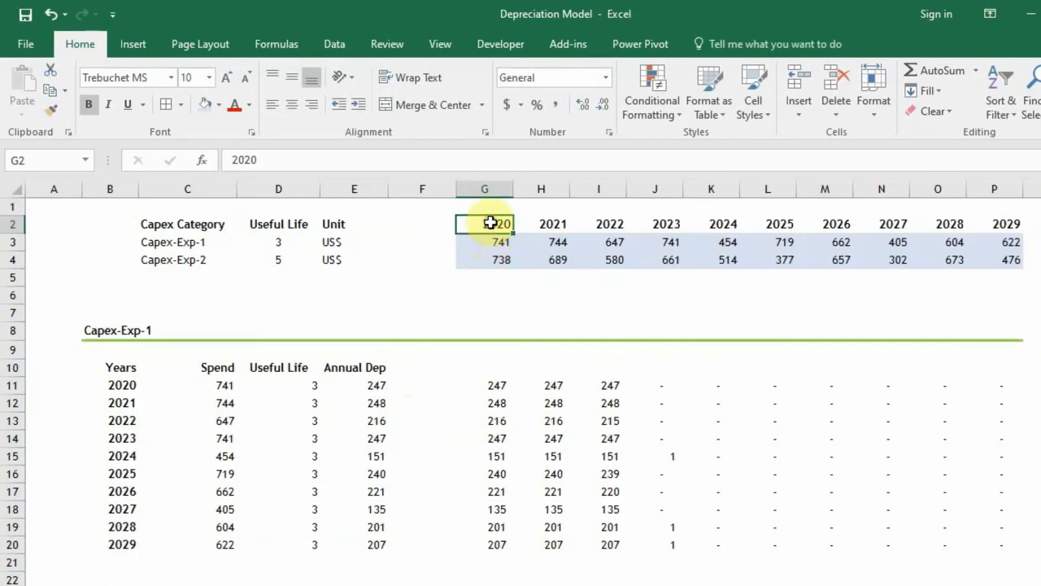
type("20")
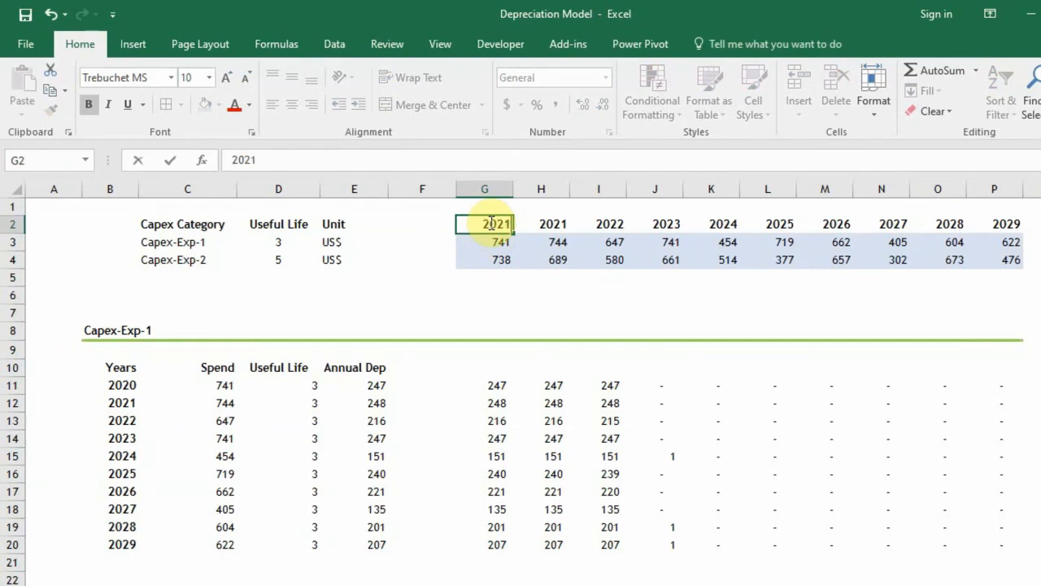
type("21")
key("Return")
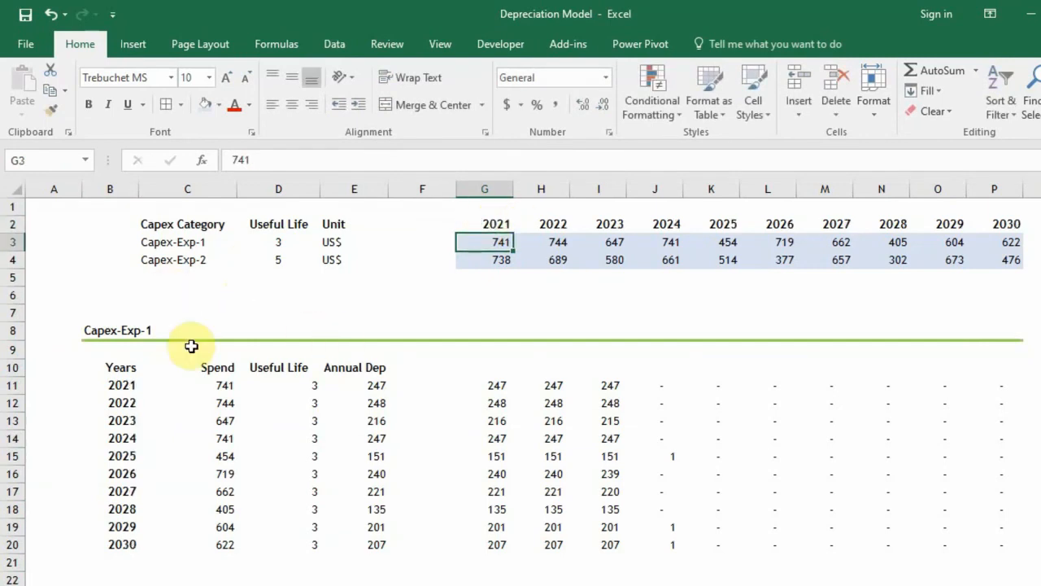
Check whether the Time Flag years in B26:B35 follow the start year in G2
scroll(191, 346, "down", 7)
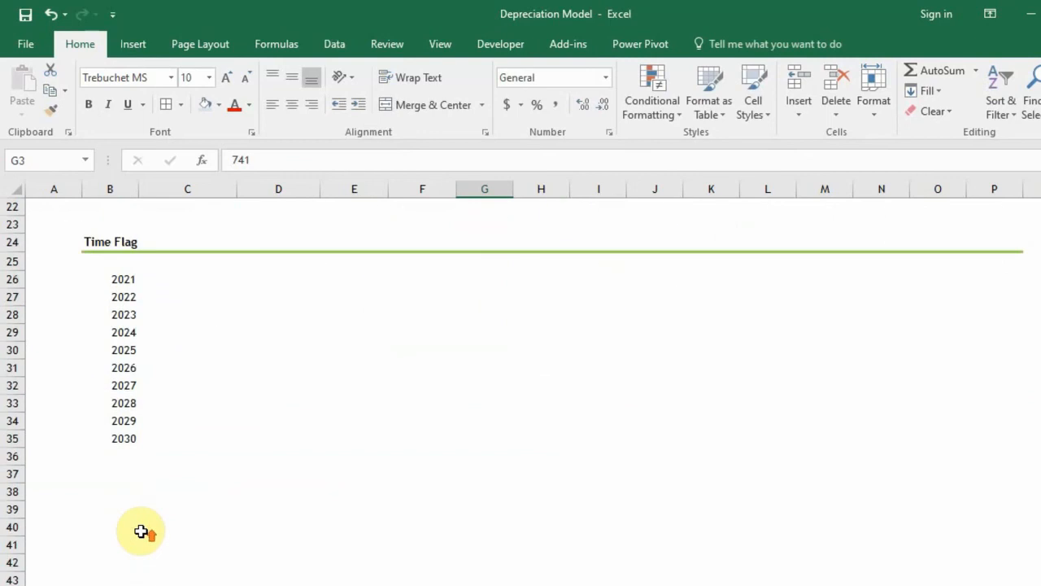
scroll(142, 521, "up", 7)
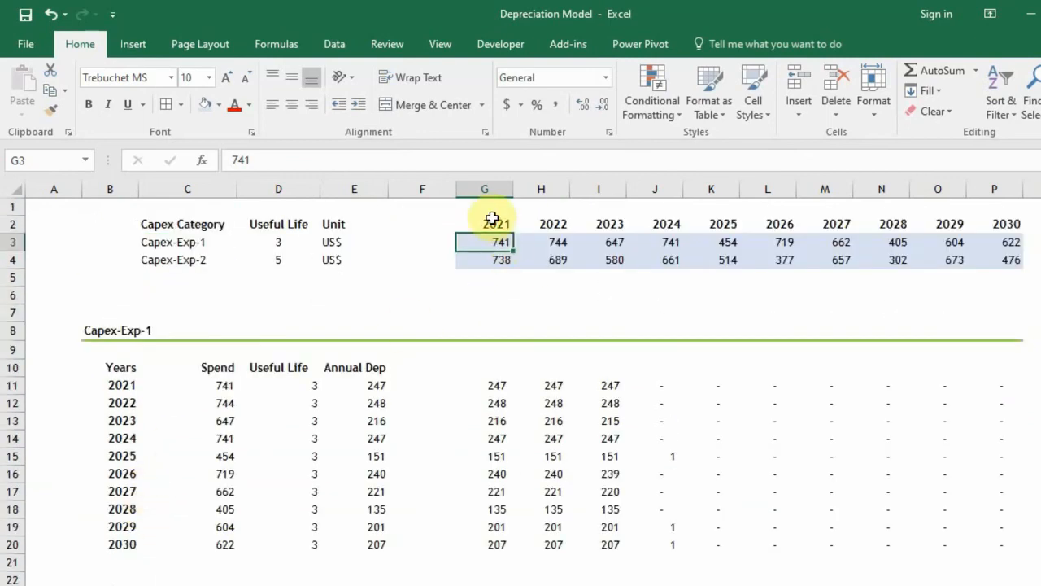
left_click(492, 218)
scroll(233, 437, "down", 5)
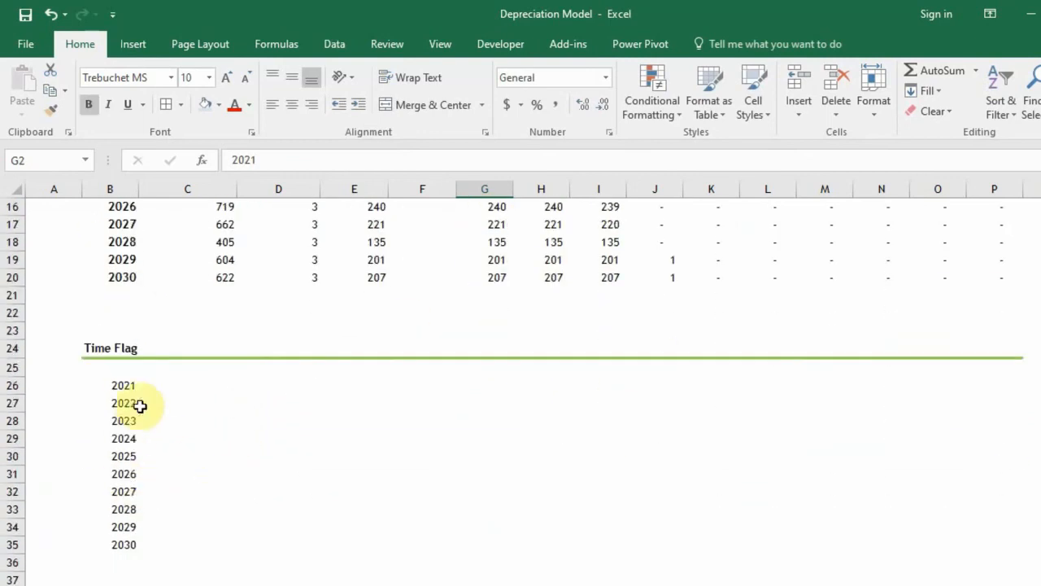
left_click(118, 387)
left_click(244, 422)
scroll(287, 479, "up", 5)
scroll(326, 477, "down", 4)
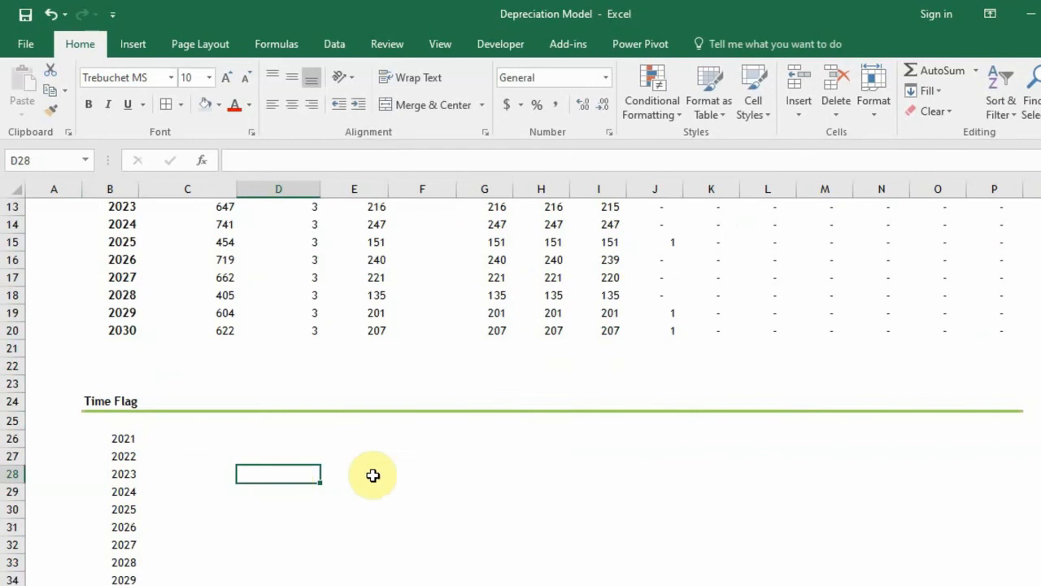
Start an IF formula in G26 testing whether the Time Flag year in B26 equals the header year in G2
left_click(511, 458)
scroll(529, 484, "up", 3)
scroll(535, 495, "down", 2)
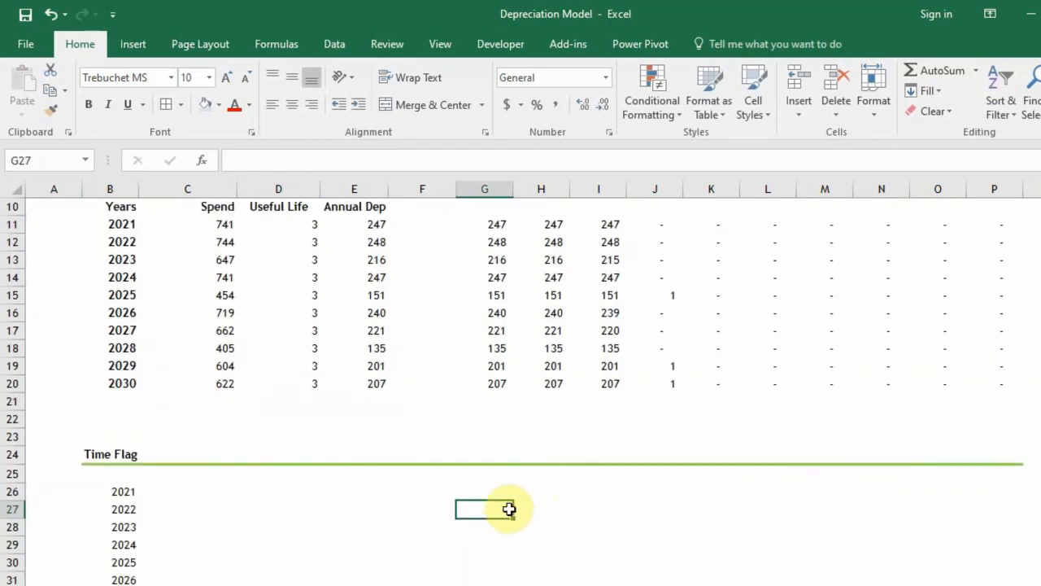
left_click(497, 498)
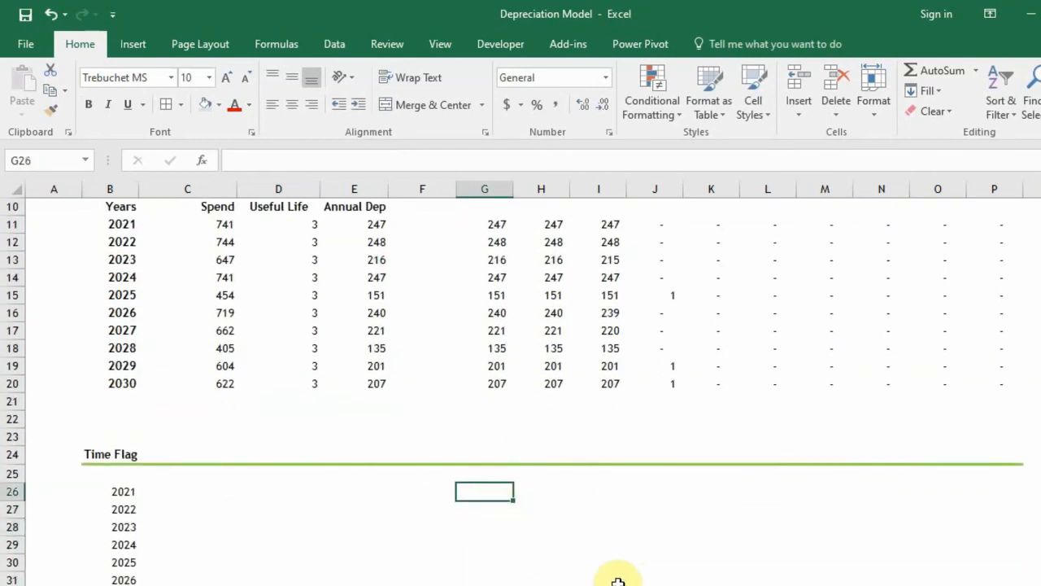
type("=")
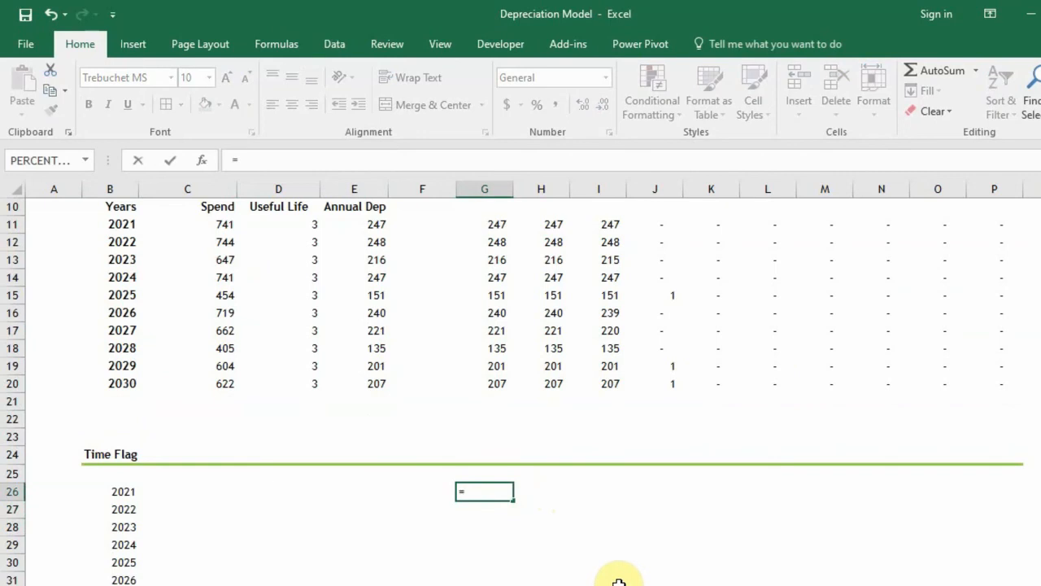
type("if")
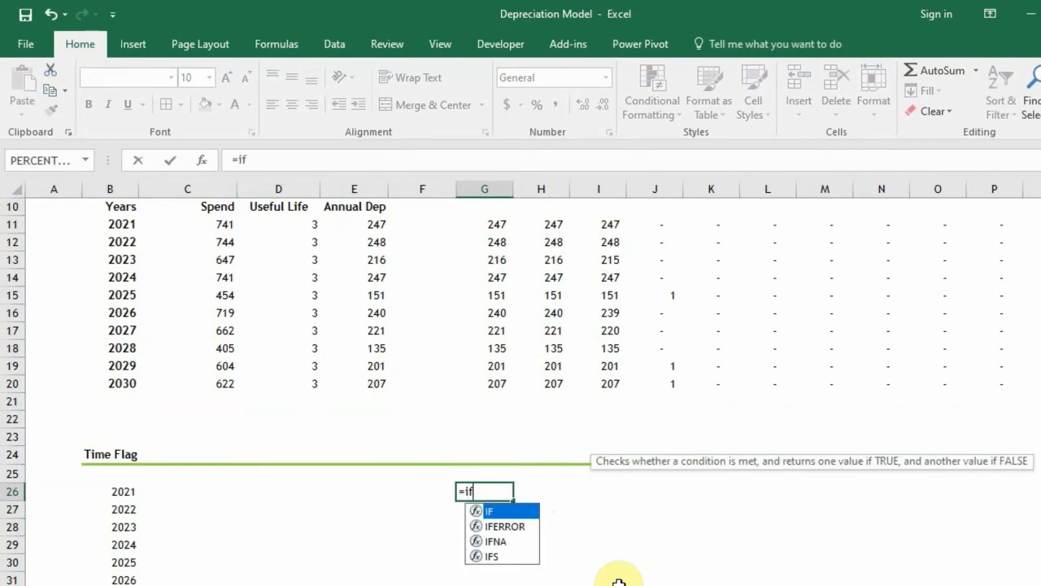
type("(")
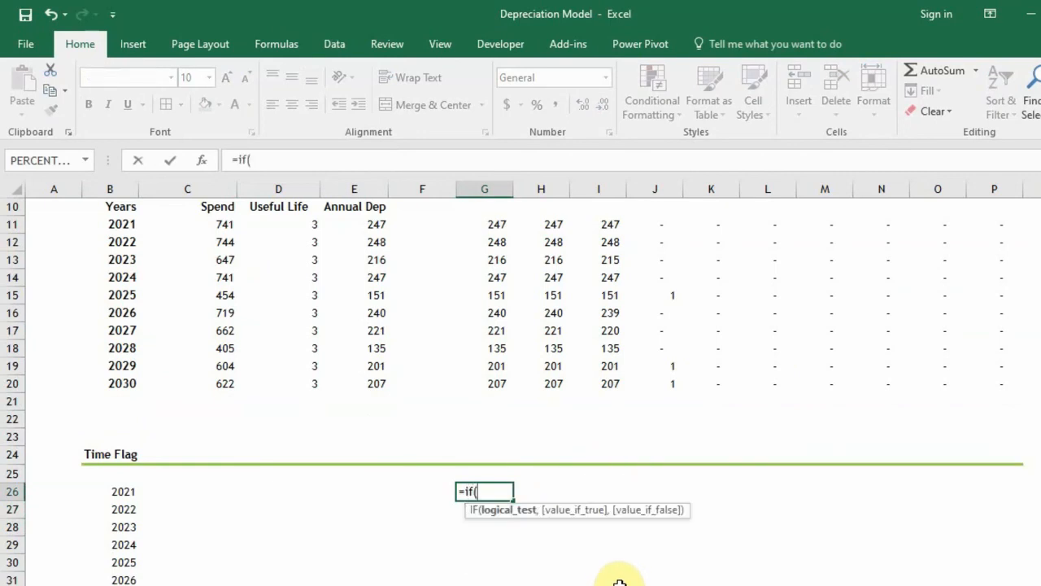
left_click(119, 493)
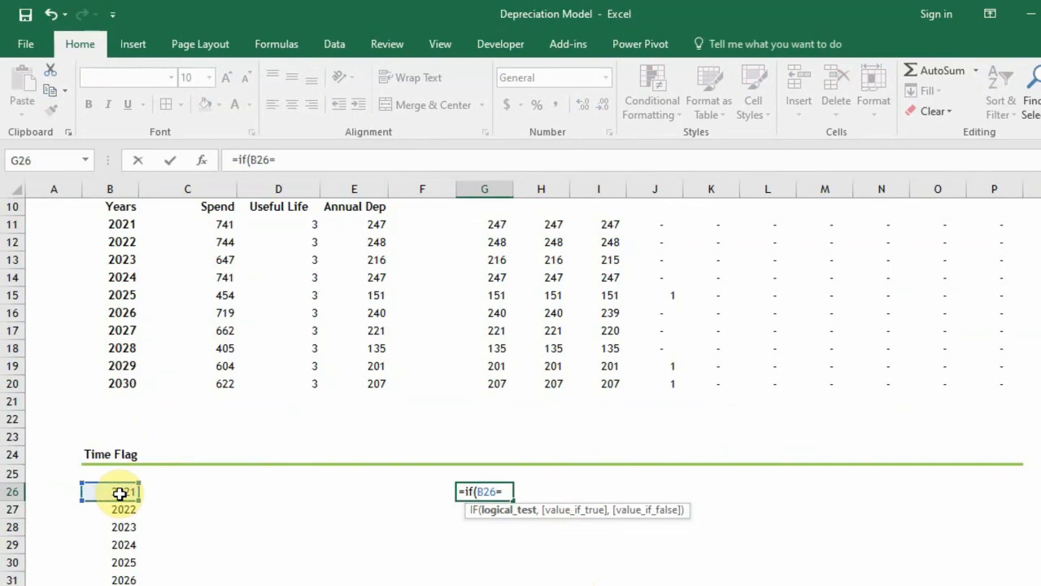
type("=")
scroll(498, 277, "up", 3)
left_click(498, 223)
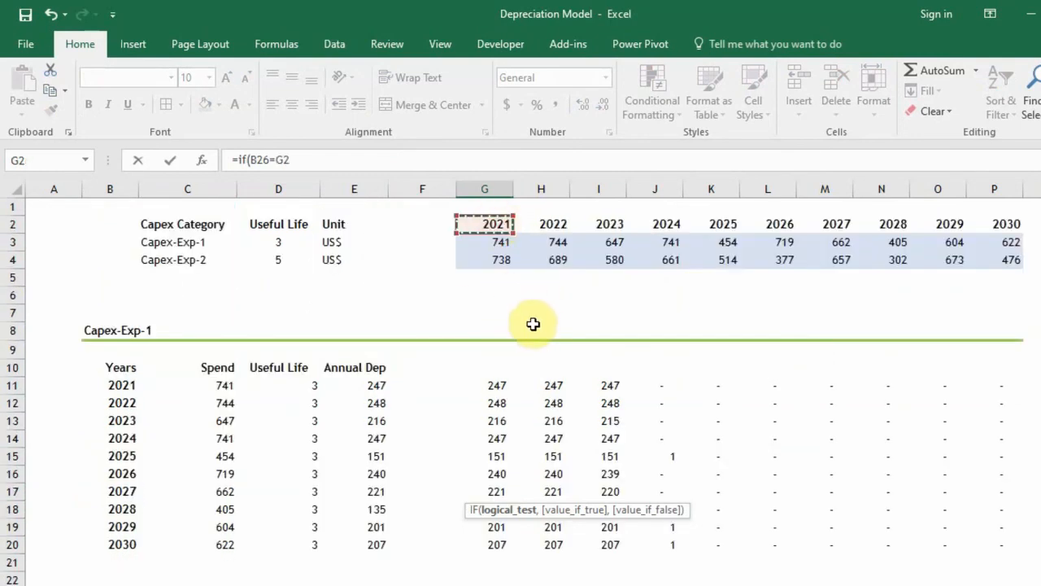
Lock the header row and the year column in the IF test, making the references G$2 and $B26
key("F4")
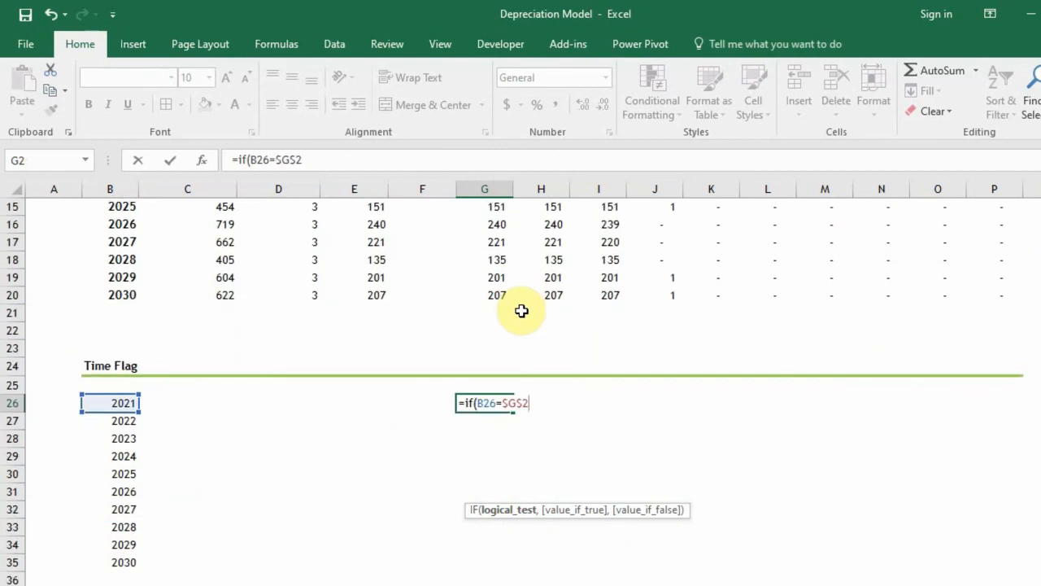
key("F4")
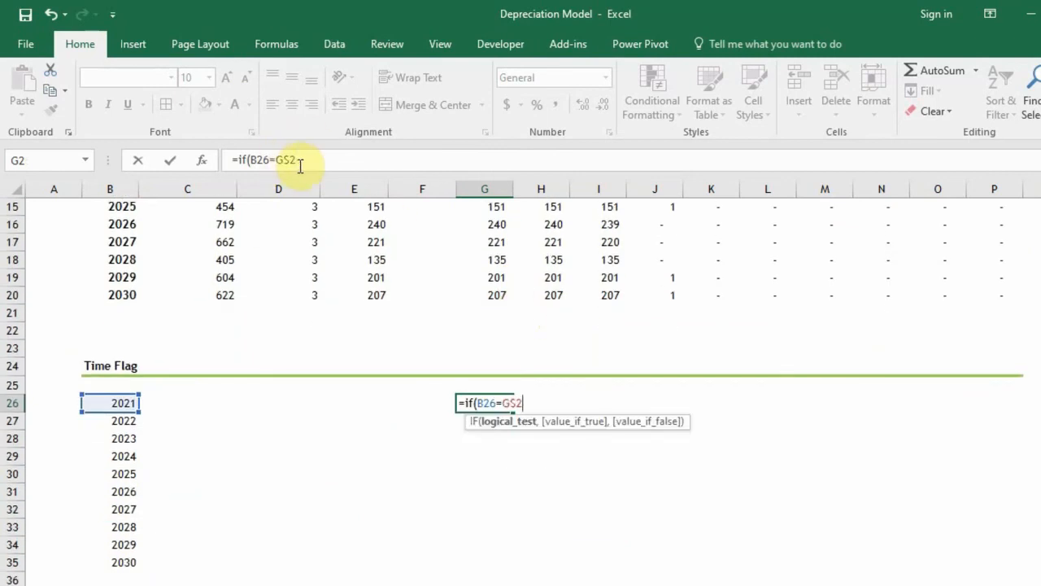
left_click(262, 161)
key("F4")
key("F4")
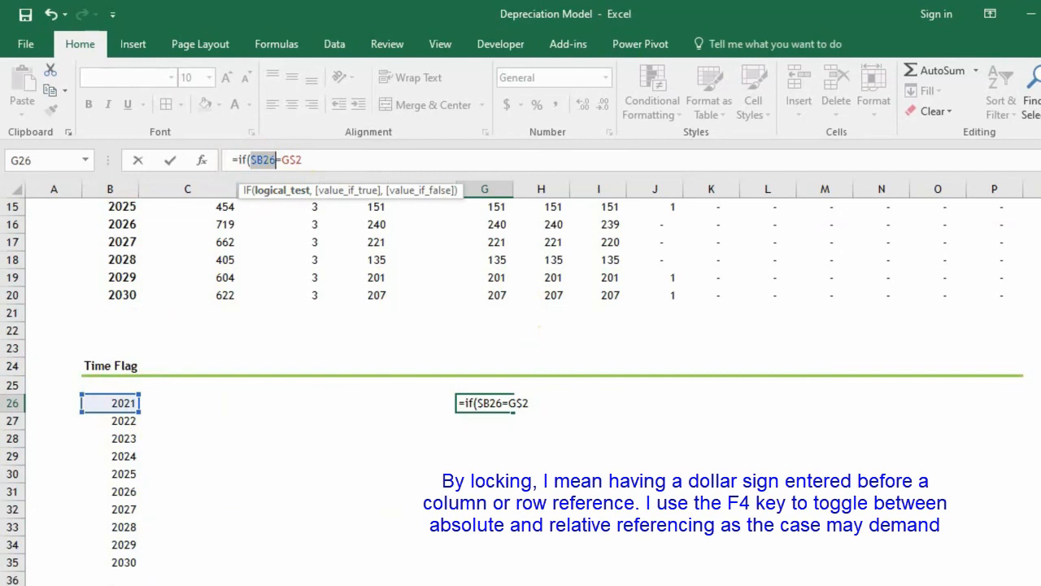
Complete the IF formula in G26 to return 1 when the years match and otherwise the preceding cell F26
scroll(903, 244, "up", 5)
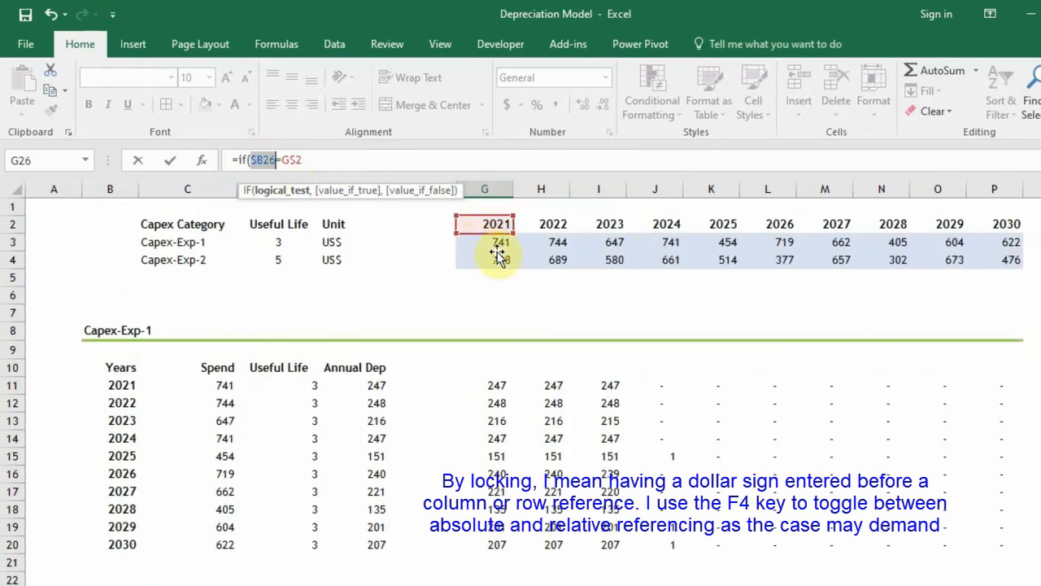
left_click(312, 166)
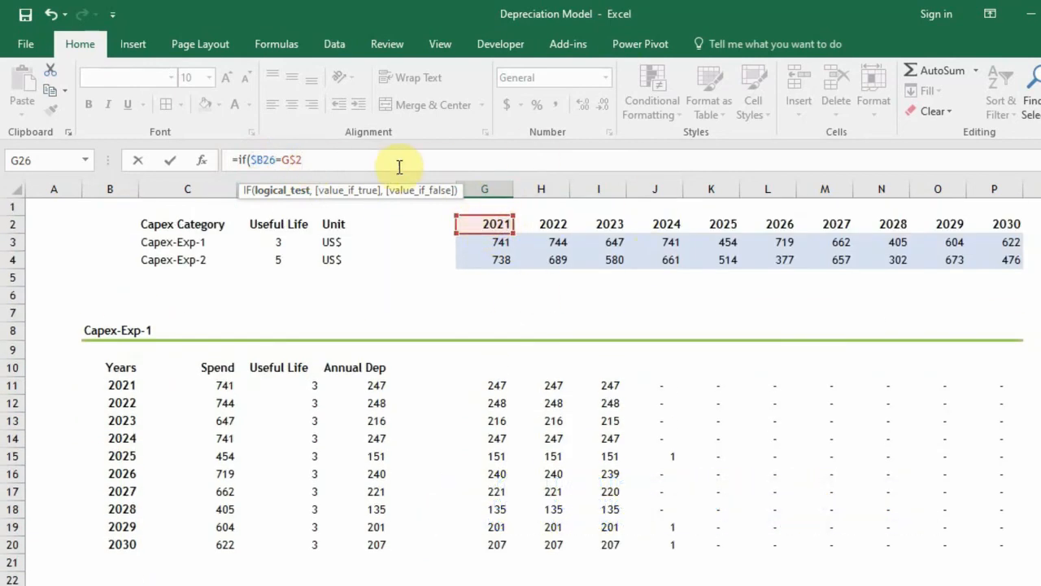
type(",")
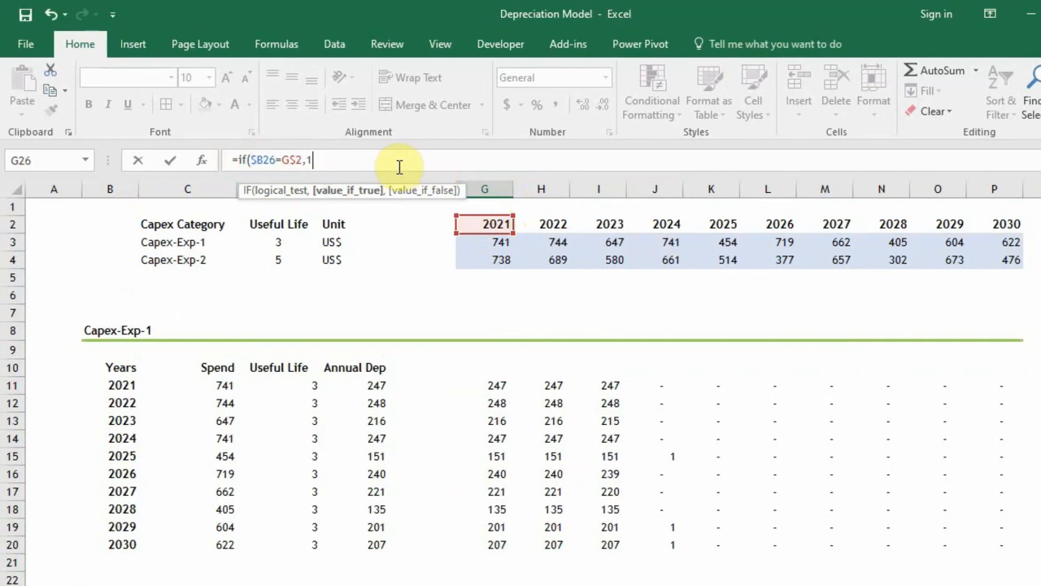
type("1,")
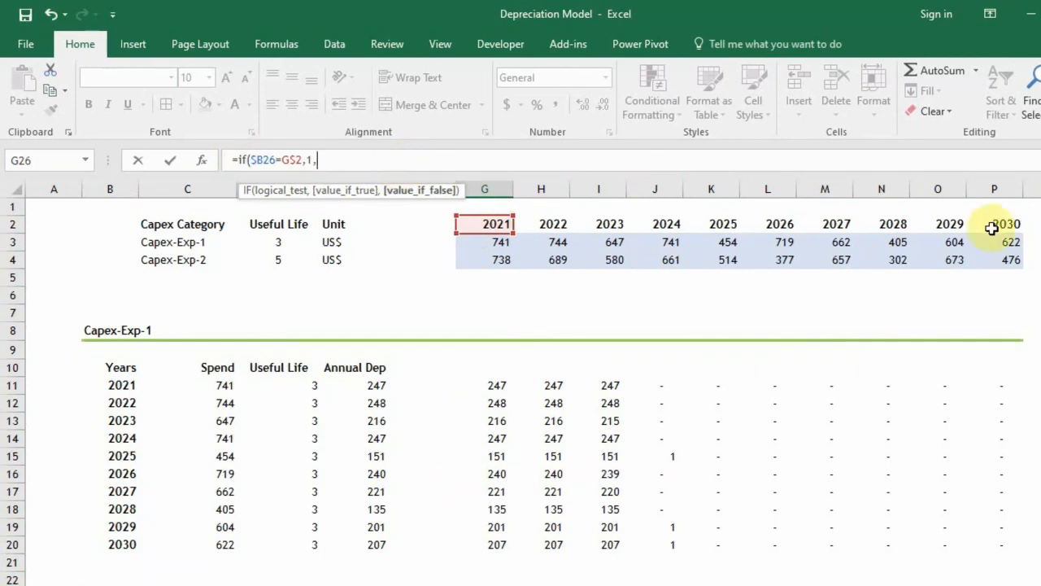
scroll(521, 391, "down", 2)
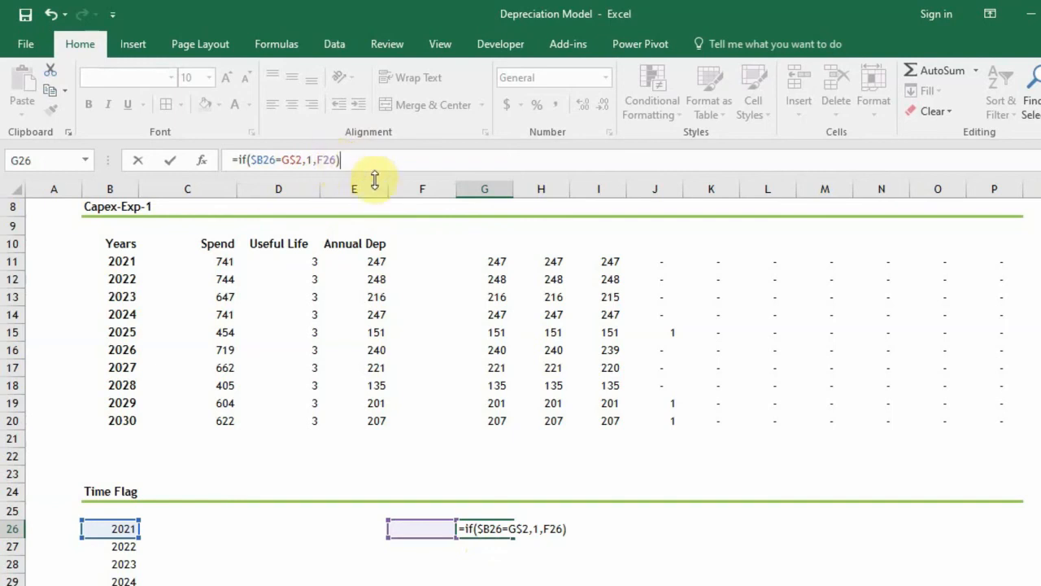
key("Return")
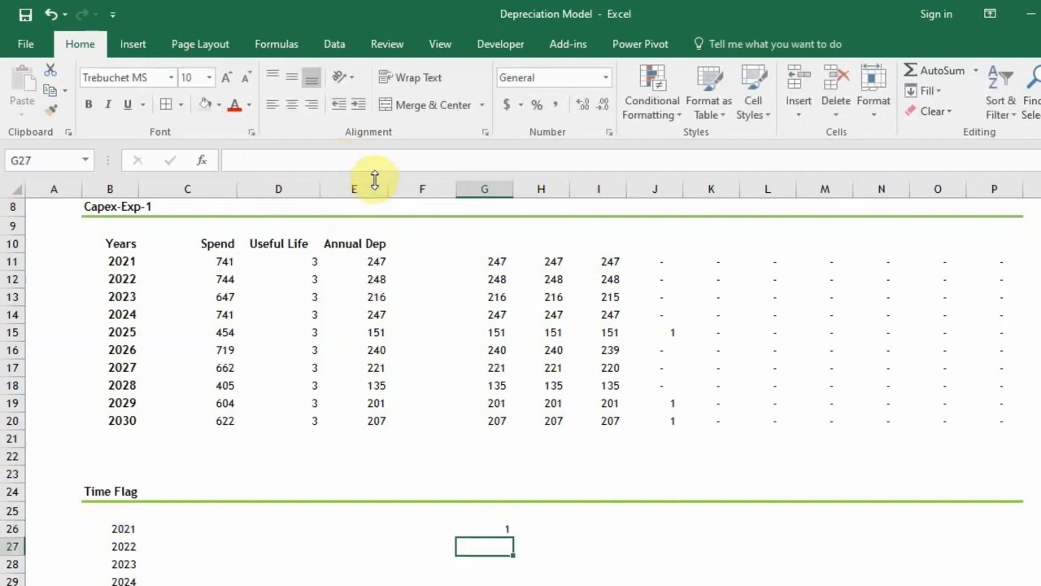
Fill the G26 flag formula across the 2021 row to P26
key("Up")
key("shift+Right")
key("shift+Right")
key("shift+Right")
key("shift+Right")
key("shift+Right")
key("shift+Right")
key("shift+Right")
key("shift+Right")
key("shift+Right")
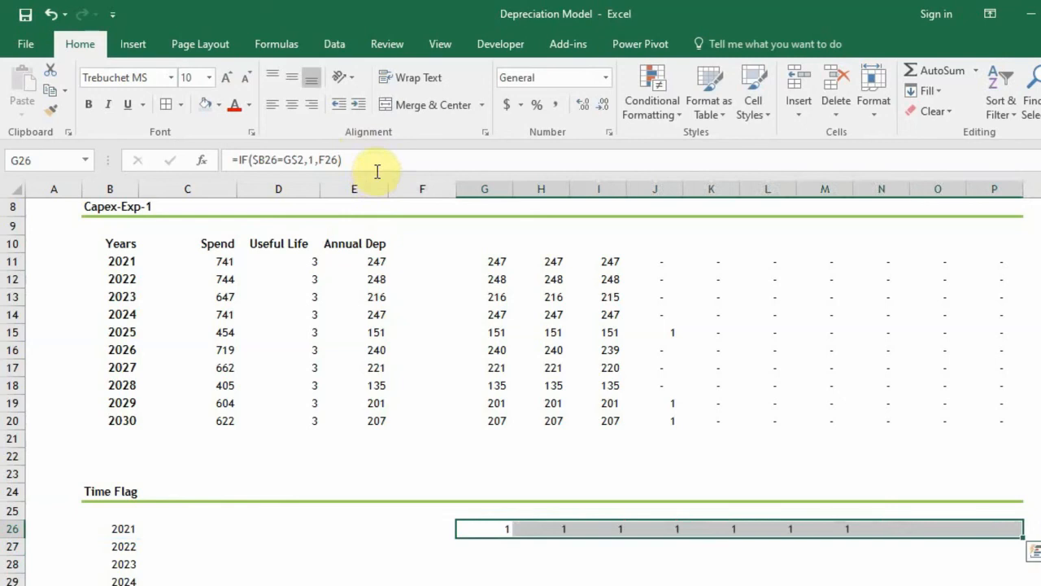
key("Down")
key("Down")
key("Down")
key("Up")
key("Up")
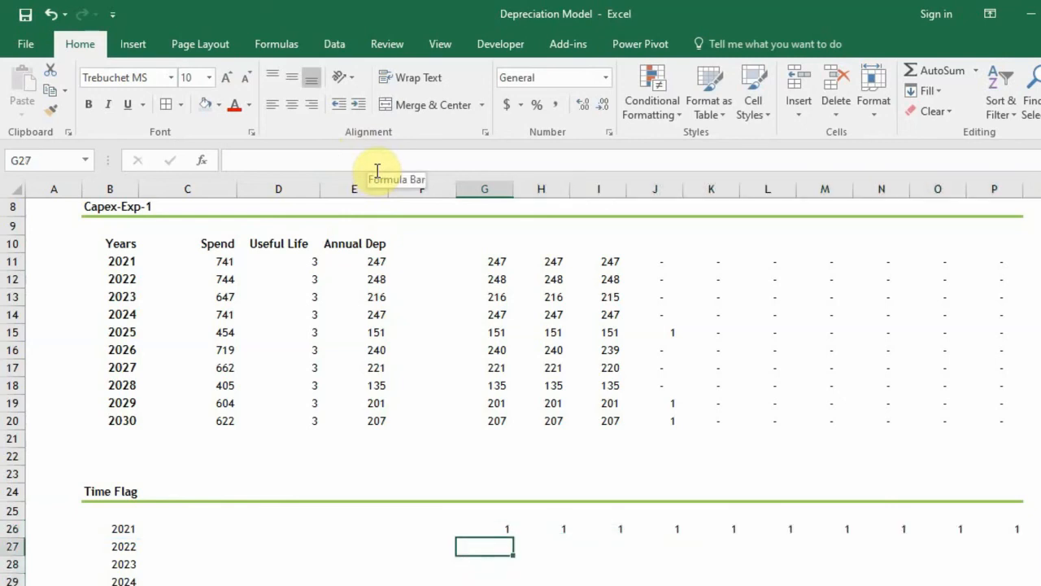
Fill the flag formulas in G26:P26 down to row 35 for all Time Flag years
key("Up")
key("shift+Right")
key("shift+Right")
key("shift+Right")
key("shift+Right")
key("shift+Right")
key("shift+Right")
key("shift+Right")
key("shift+Right")
key("shift+Right")
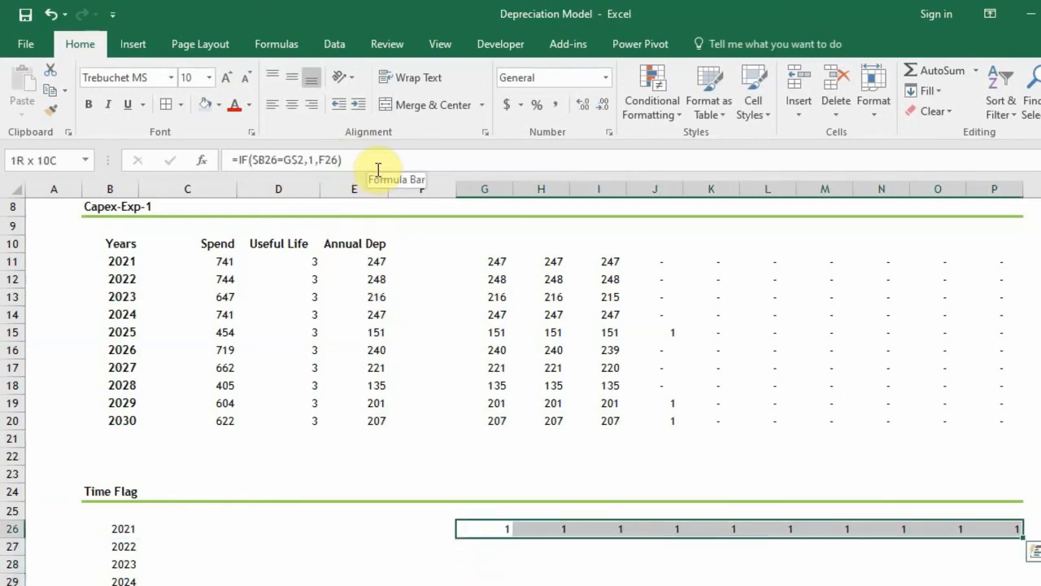
scroll(476, 148, "down", 4)
scroll(618, 326, "down", 5)
scroll(631, 344, "up", 5)
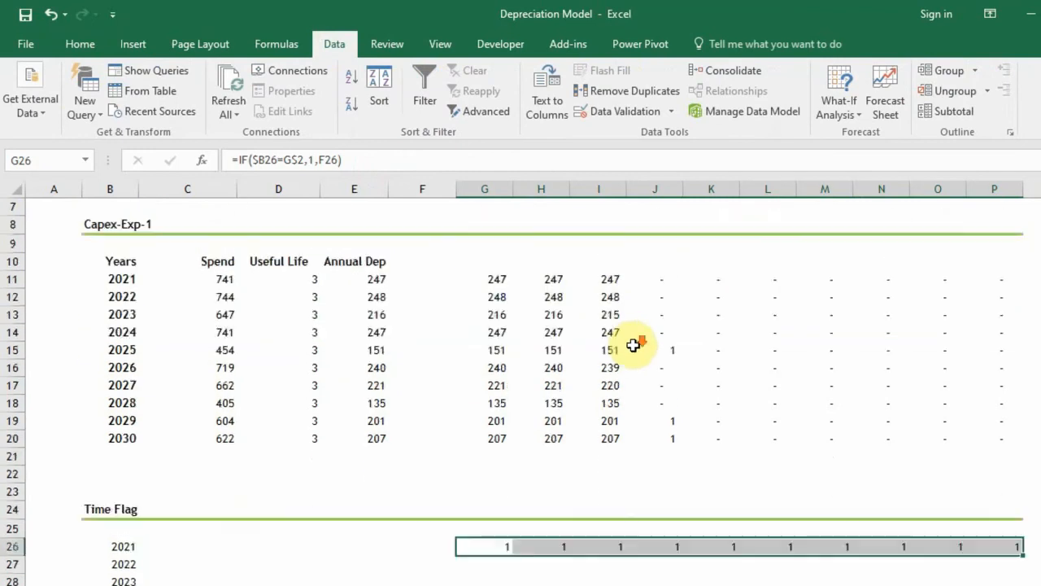
scroll(632, 346, "down", 4)
key("shift+Down")
key("shift+Down")
key("shift+Down")
key("shift+Down")
key("shift+Down")
key("shift+Down")
key("shift+Down")
key("shift+Down")
key("shift+Down")
key("shift+Down")
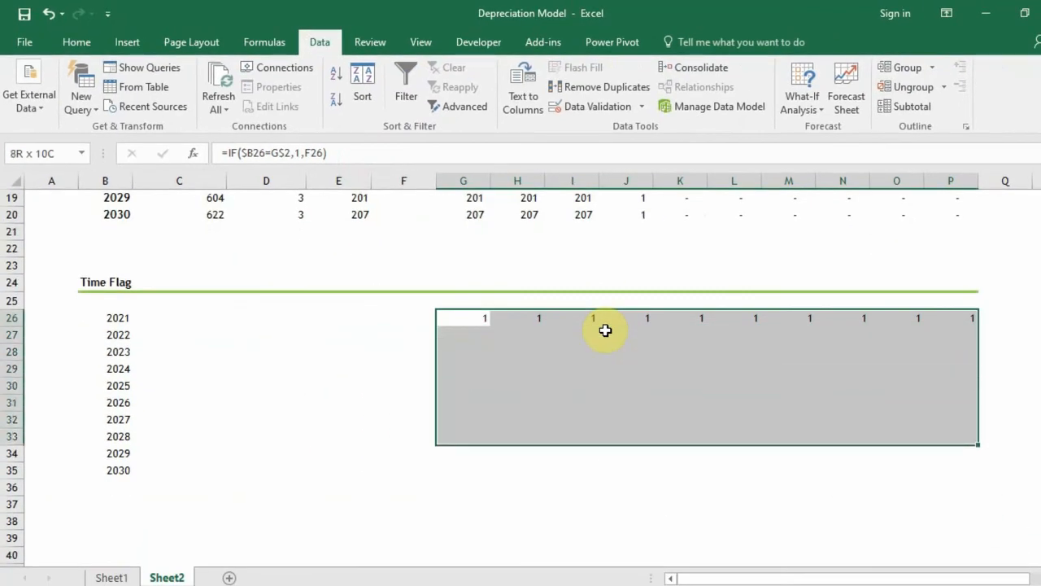
key("shift+Up")
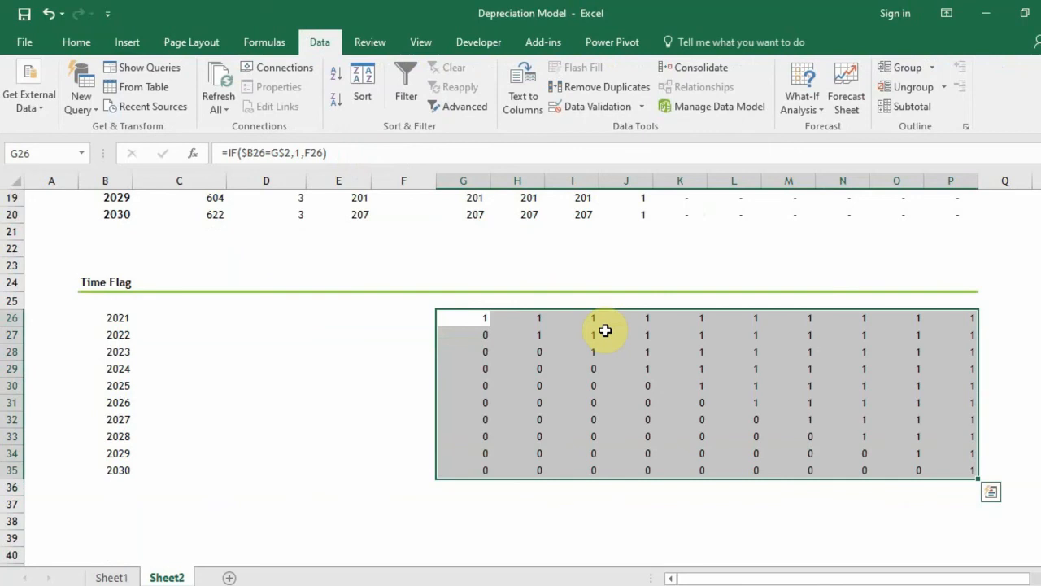
Format the Time Flag grid G26:P35 in comma style with no decimal places
left_click(75, 42)
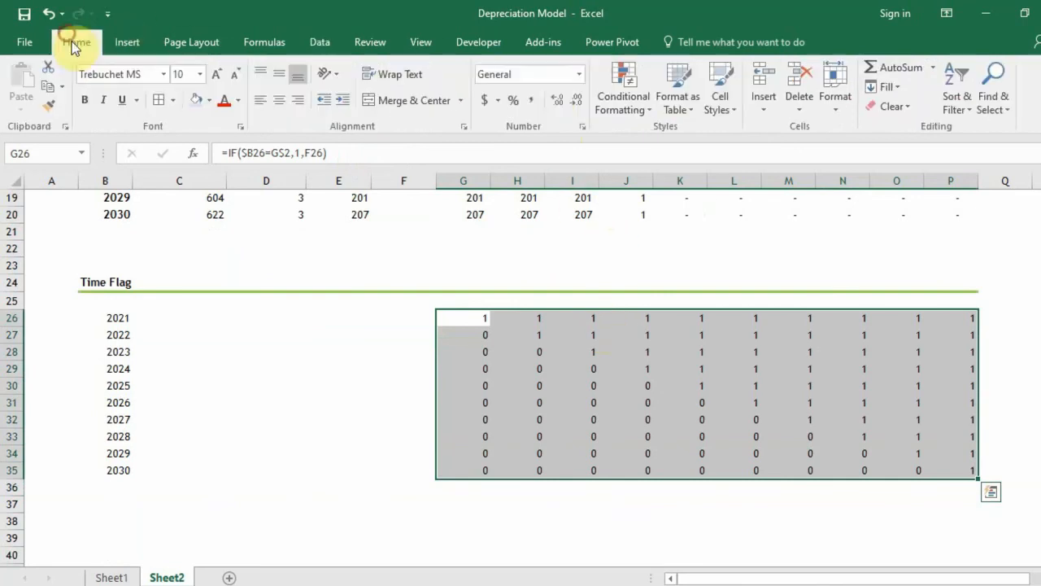
left_click(533, 101)
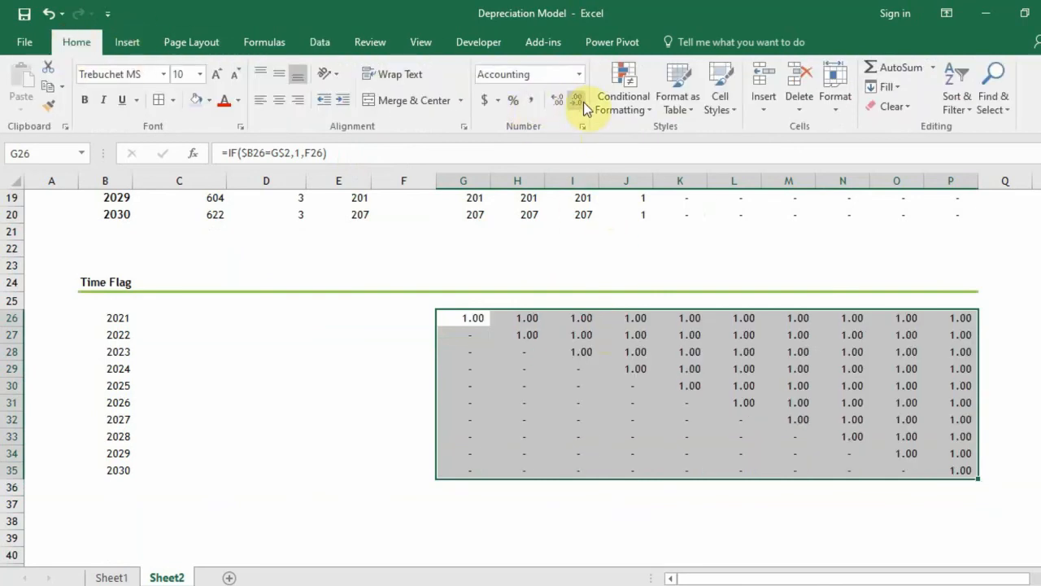
left_click(578, 102)
left_click(578, 101)
left_click(610, 371)
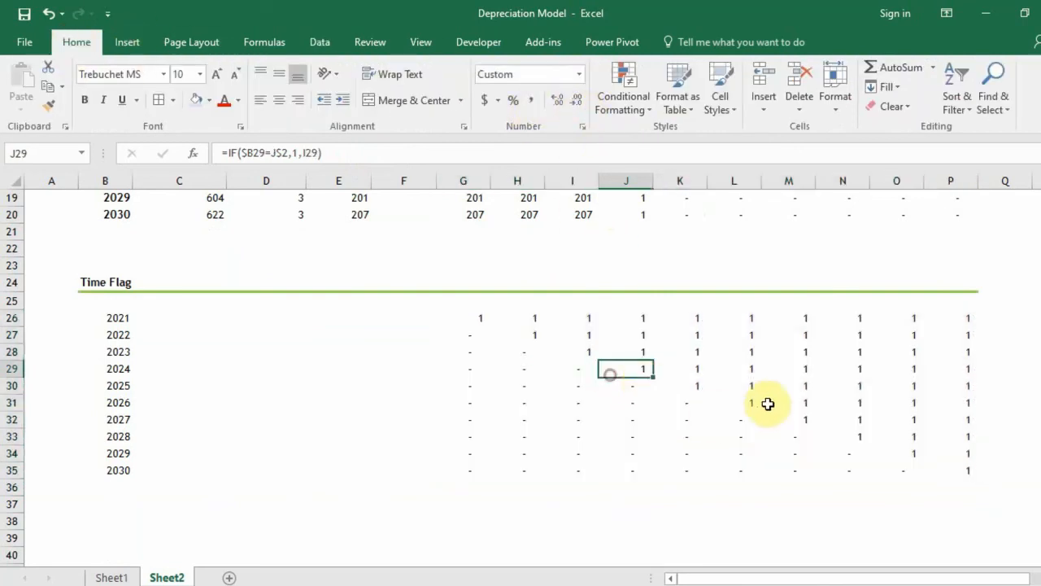
Examine the Time Flag values across the 2021 and 2022 rows to see in which year each flag starts
scroll(768, 402, "up", 3)
scroll(773, 402, "down", 2)
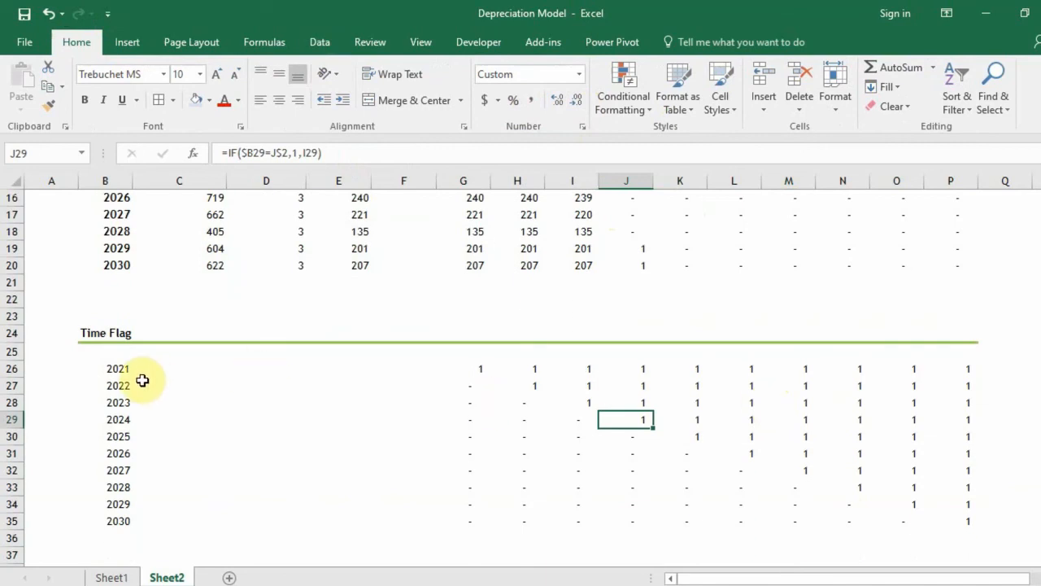
left_click(118, 369)
left_click(480, 370)
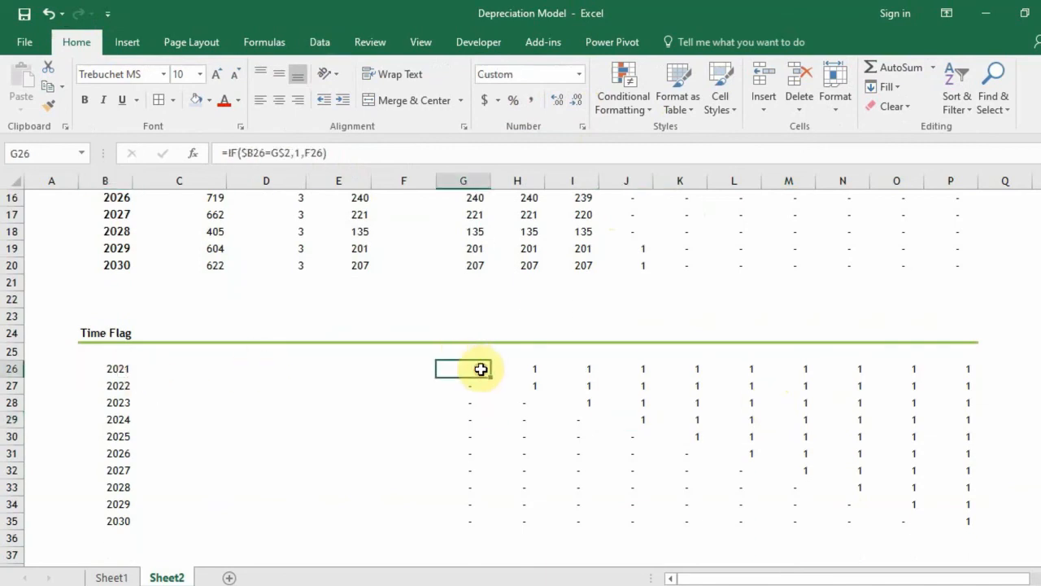
left_click(530, 370)
left_click(578, 371)
left_click(667, 379)
left_click(854, 356)
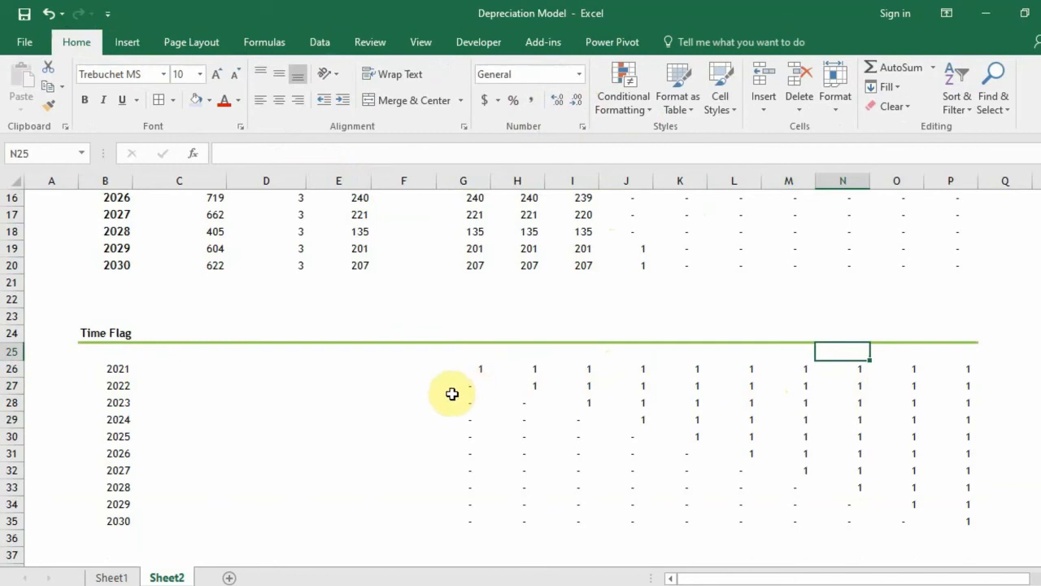
left_click(477, 387)
left_click(122, 384)
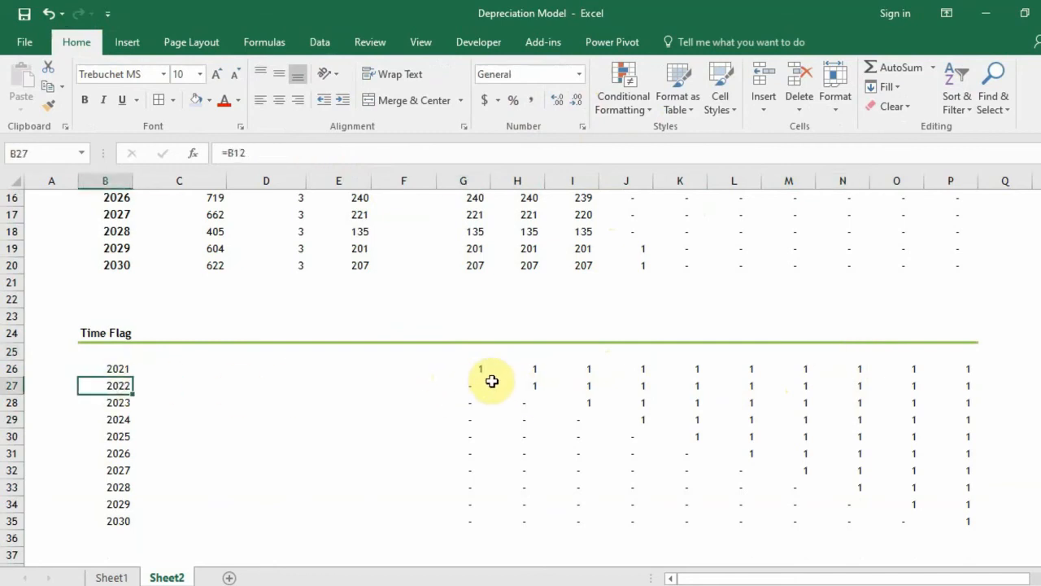
left_click(473, 384)
left_click(534, 389)
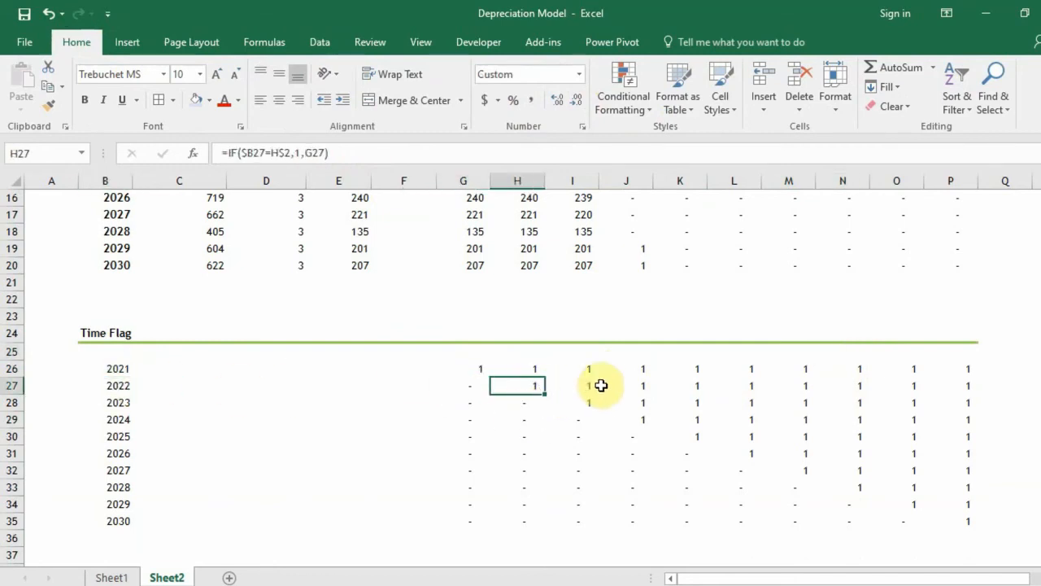
scroll(800, 455, "down", 1)
scroll(800, 455, "down", 1)
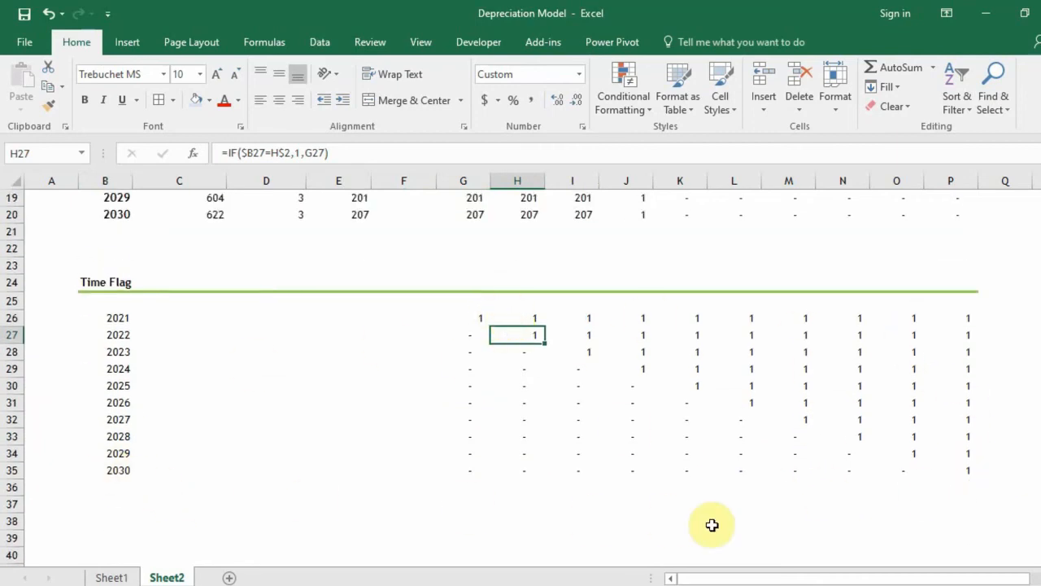
Multiply the MIN depreciation formula in G11 by the time flag in G26
scroll(578, 420, "up", 2)
scroll(578, 420, "up", 2)
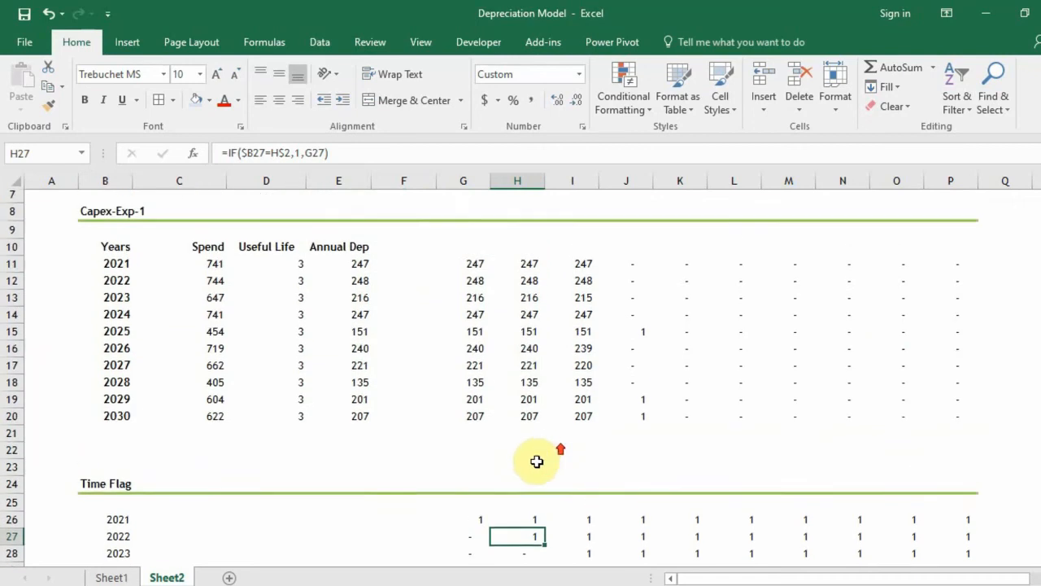
left_click(479, 269)
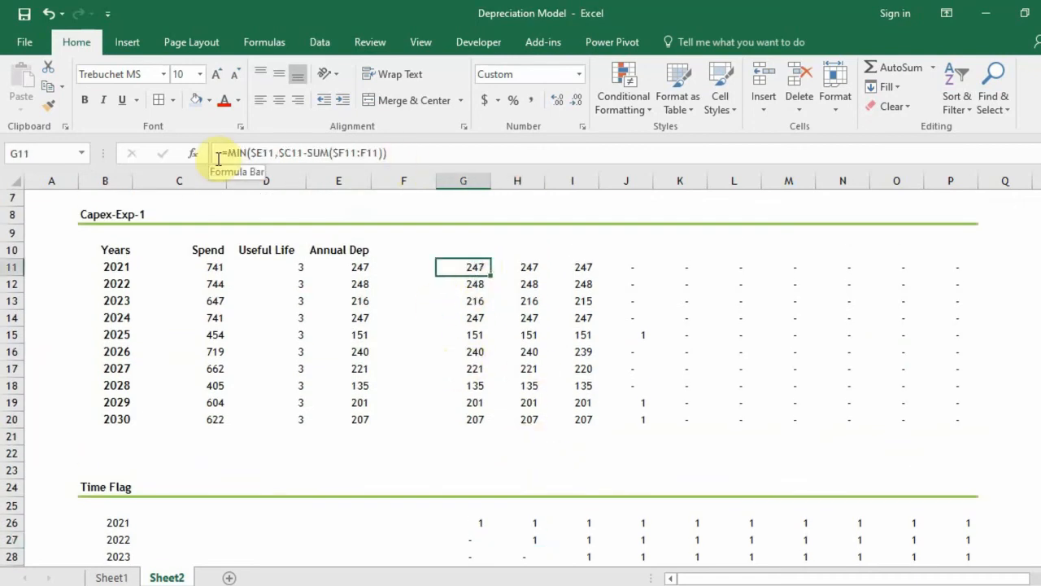
left_click(418, 156)
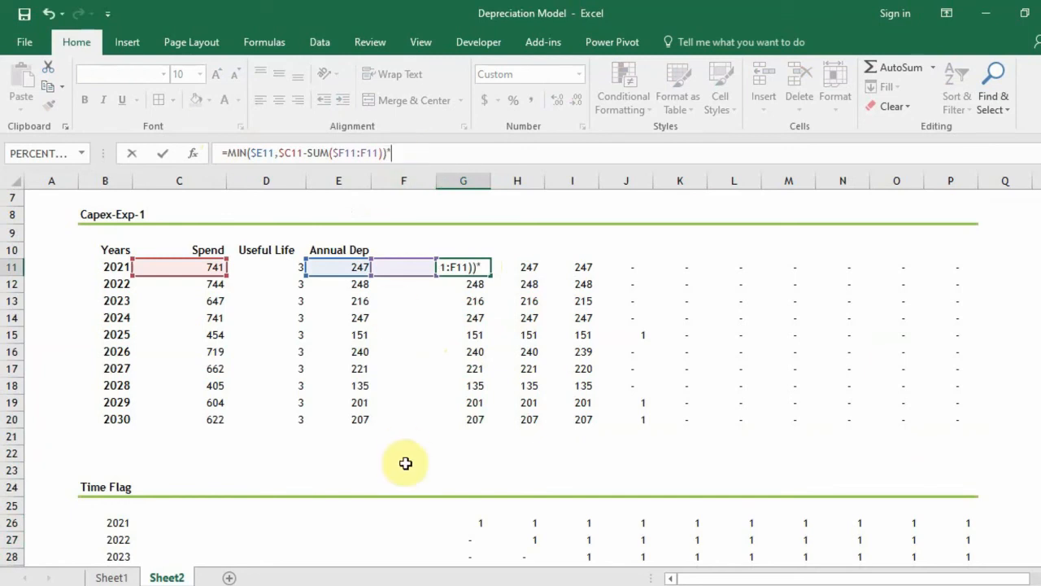
type("*")
left_click(482, 523)
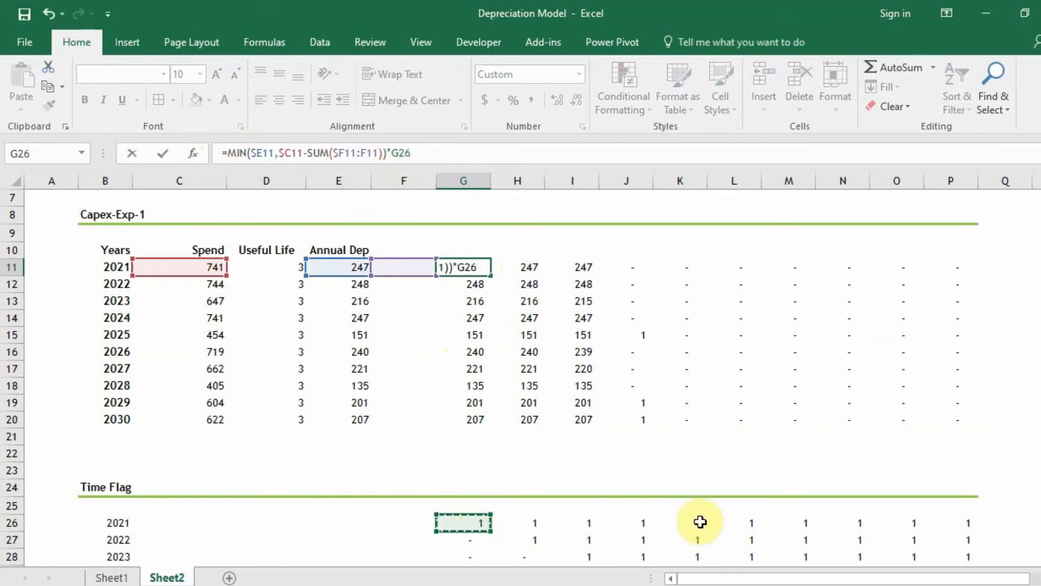
key("Return")
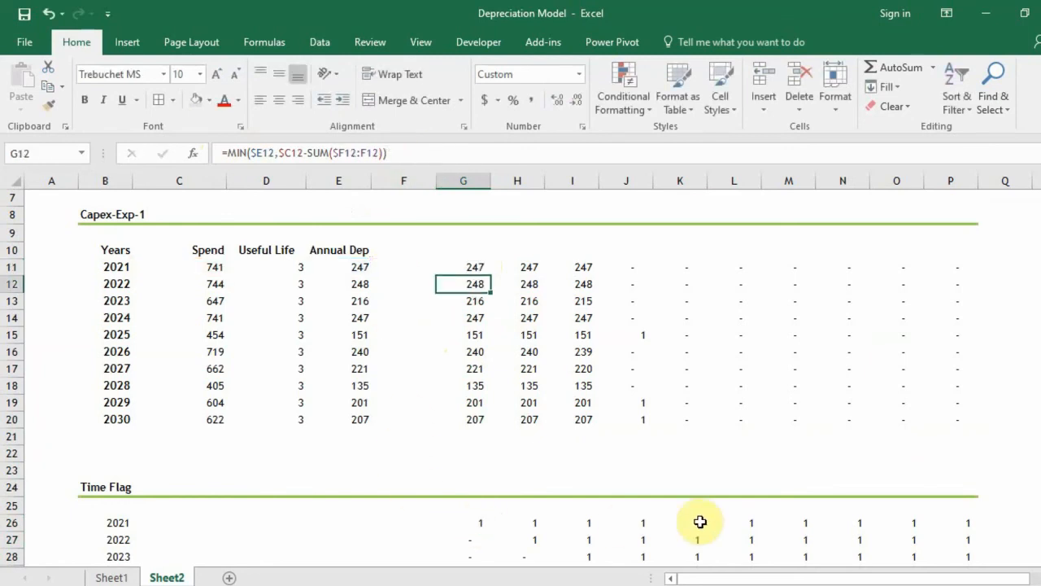
Fill the flagged depreciation formula in G11 down to G20
key("Up")
key("shift+Down")
key("shift+Down")
key("shift+Down")
key("shift+Down")
key("shift+Down")
key("shift+Down")
key("shift+Down")
key("shift+Down")
key("shift+Down")
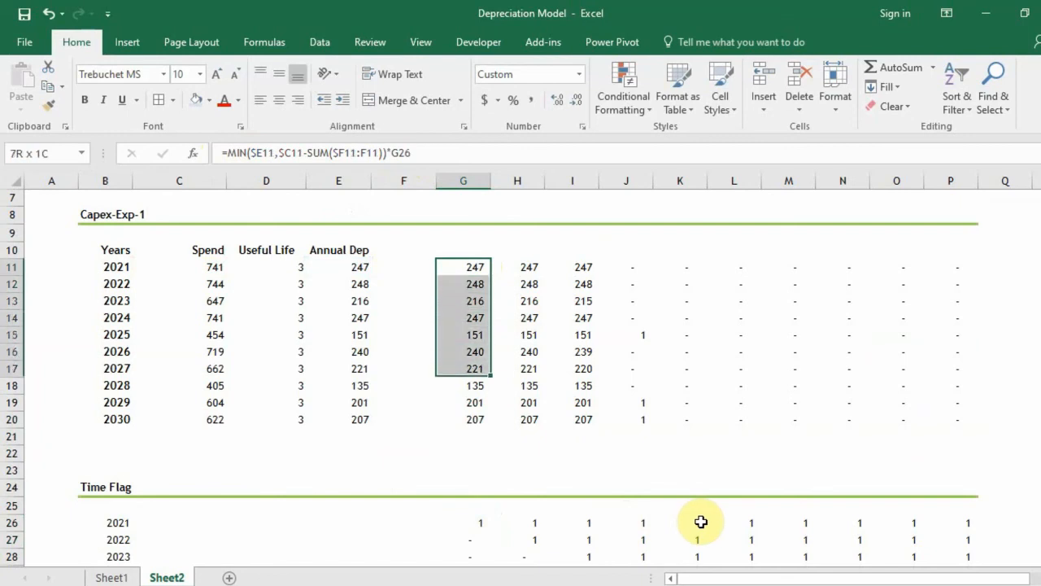
key("ctrl+d")
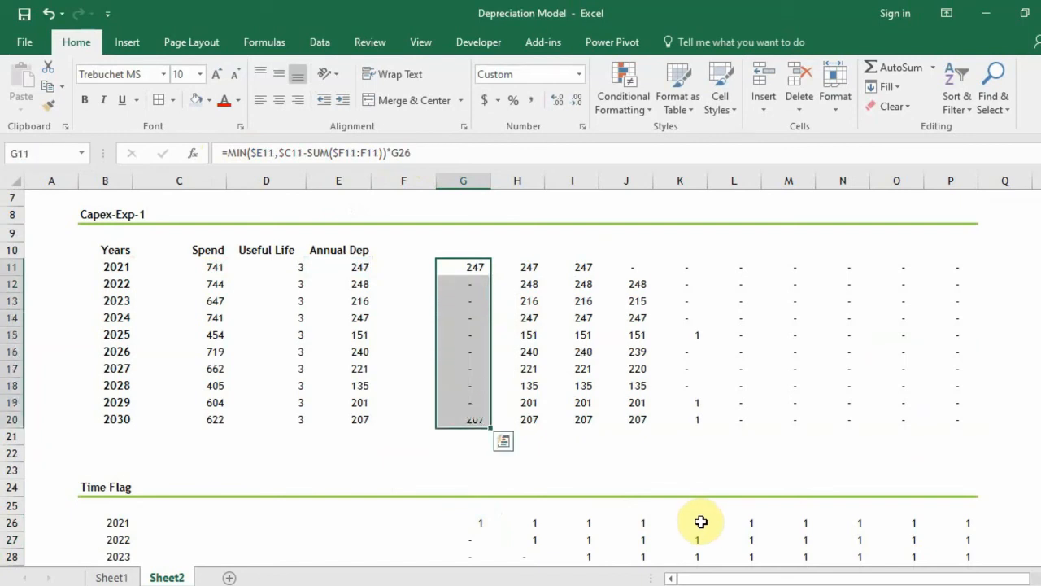
Fill the flagged depreciation formulas in G11:G20 across to column P
key("shift+Right")
key("shift+Right")
key("shift+Right")
key("shift+Right")
key("shift+Right")
key("shift+Right")
key("shift+Right")
key("shift+Right")
key("shift+Right")
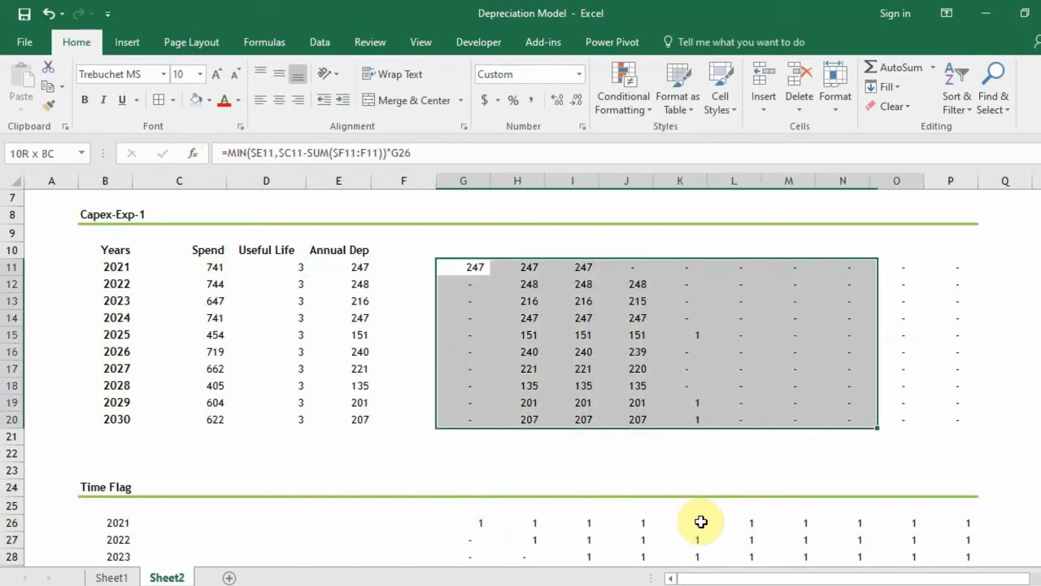
key("ctrl+r")
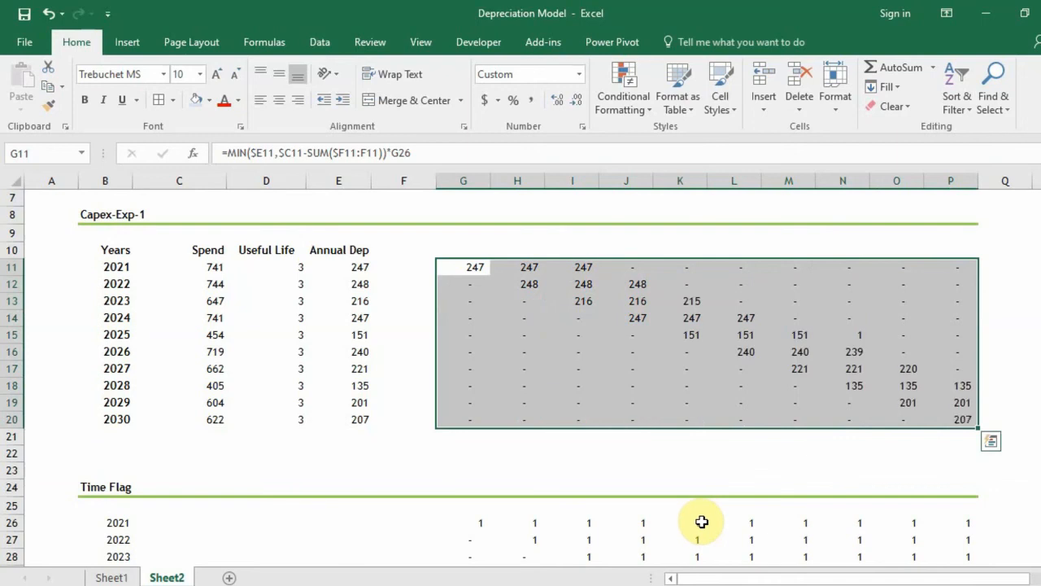
Check the staggered Capex-Exp-1 depreciation schedule against the spend years and the Time Flag grid
left_click(520, 286)
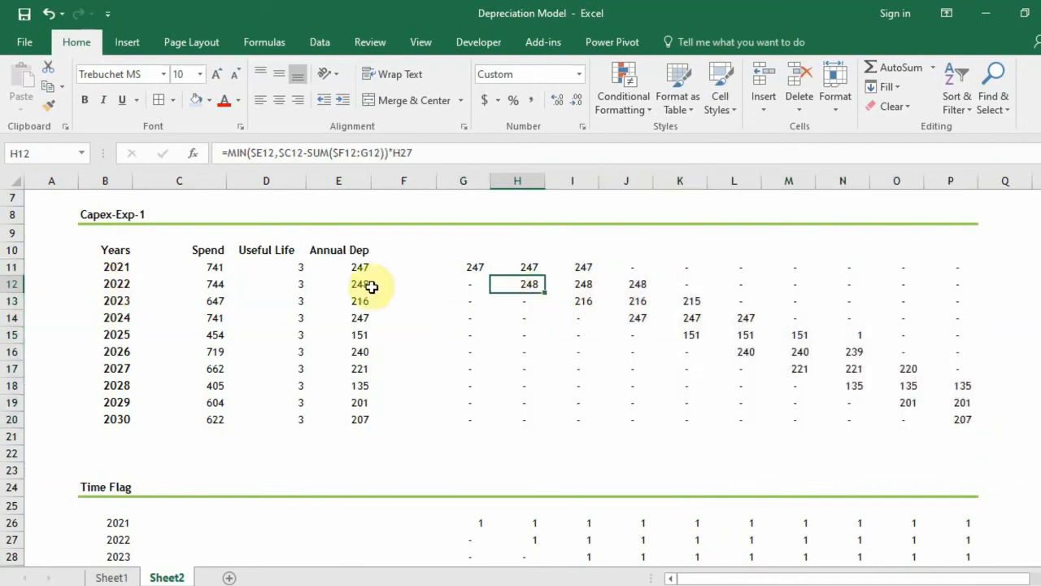
left_click_drag(516, 282, 769, 325)
left_click(578, 300)
left_click(734, 386)
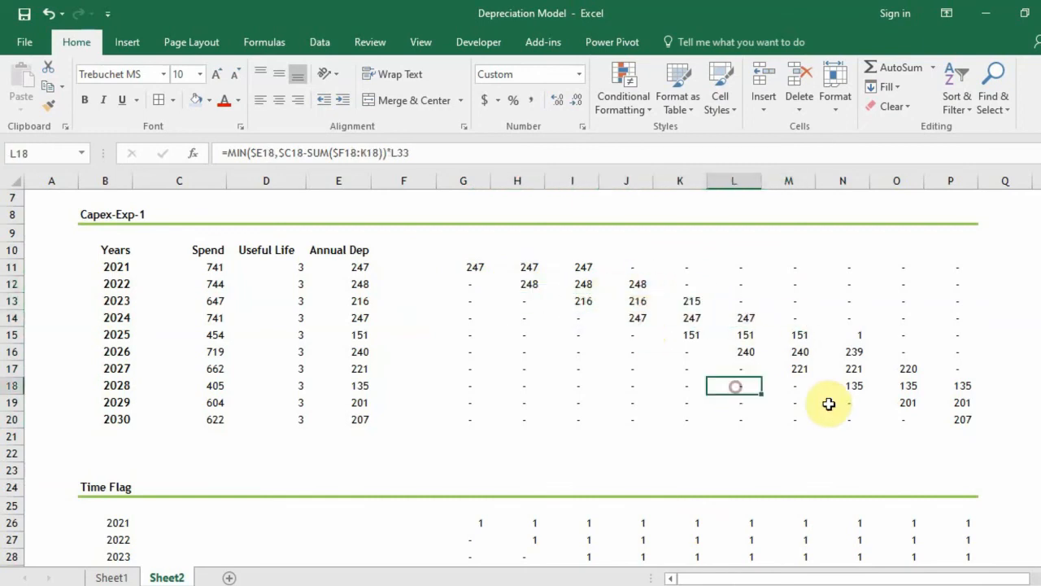
scroll(797, 426, "down", 3)
scroll(794, 419, "up", 5)
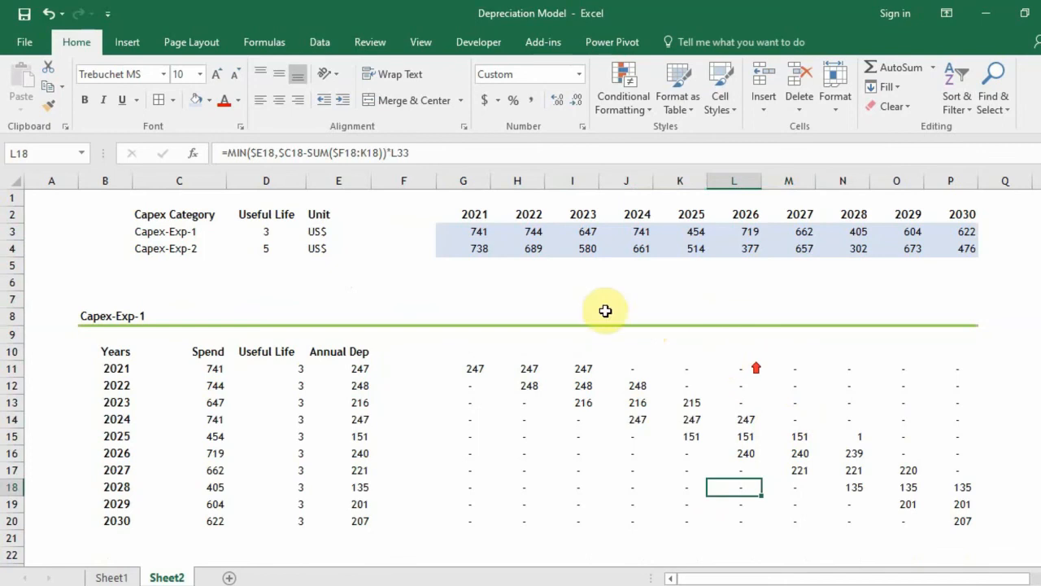
scroll(626, 394, "down", 5)
scroll(647, 392, "down", 4)
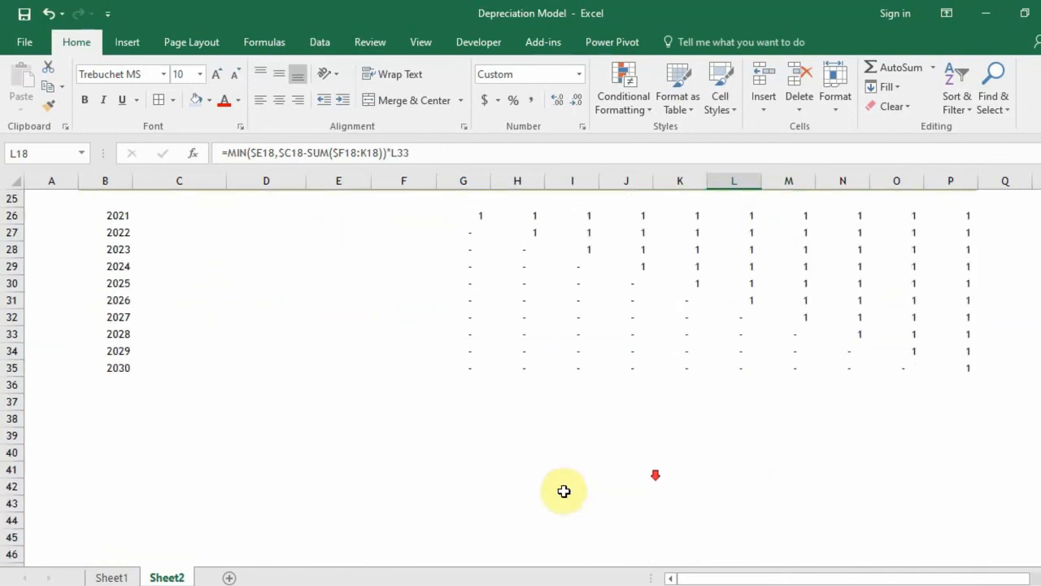
scroll(507, 423, "up", 8)
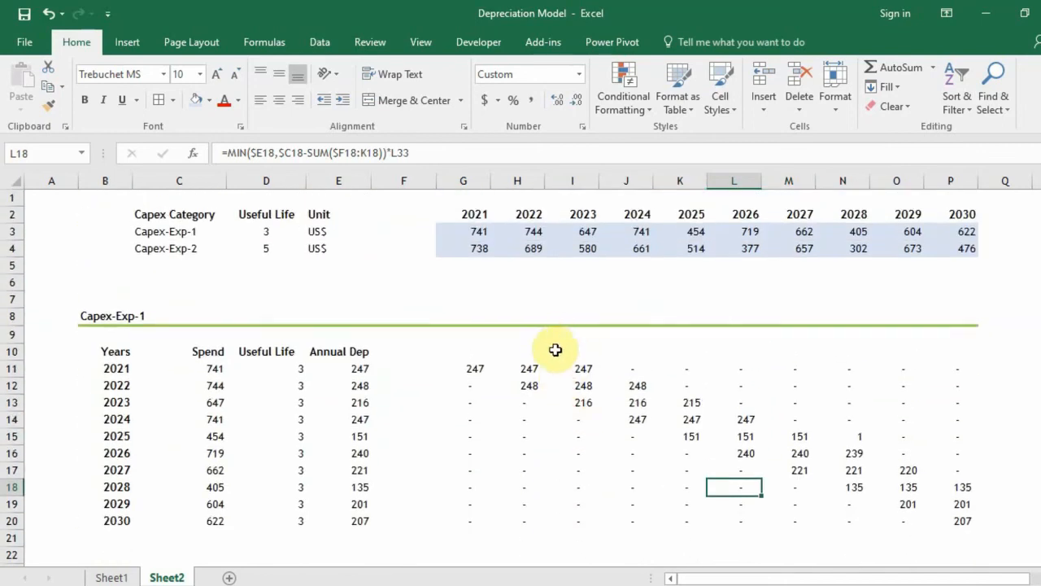
scroll(488, 471, "down", 4)
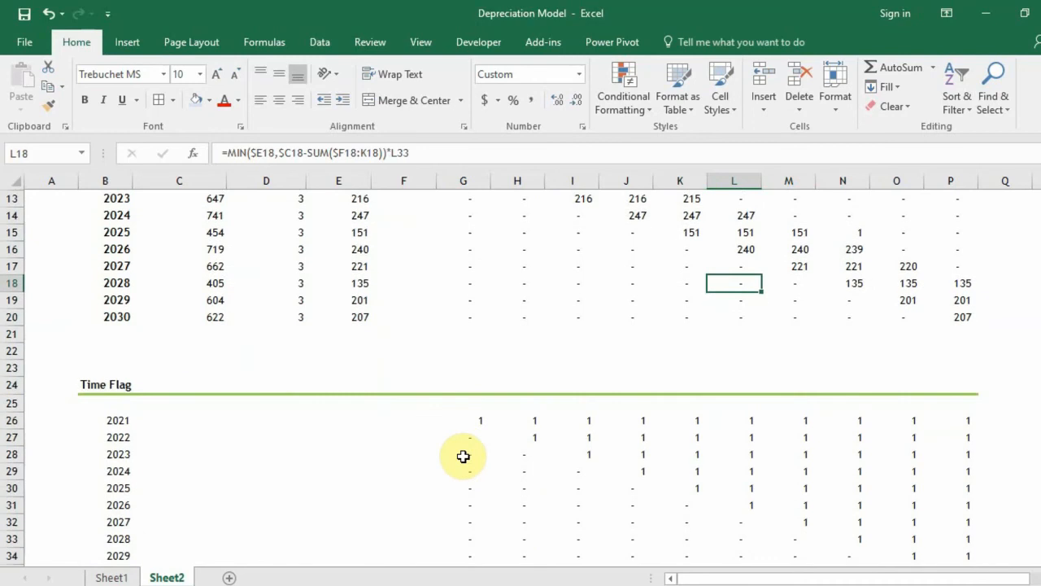
left_click(520, 402)
scroll(295, 399, "up", 4)
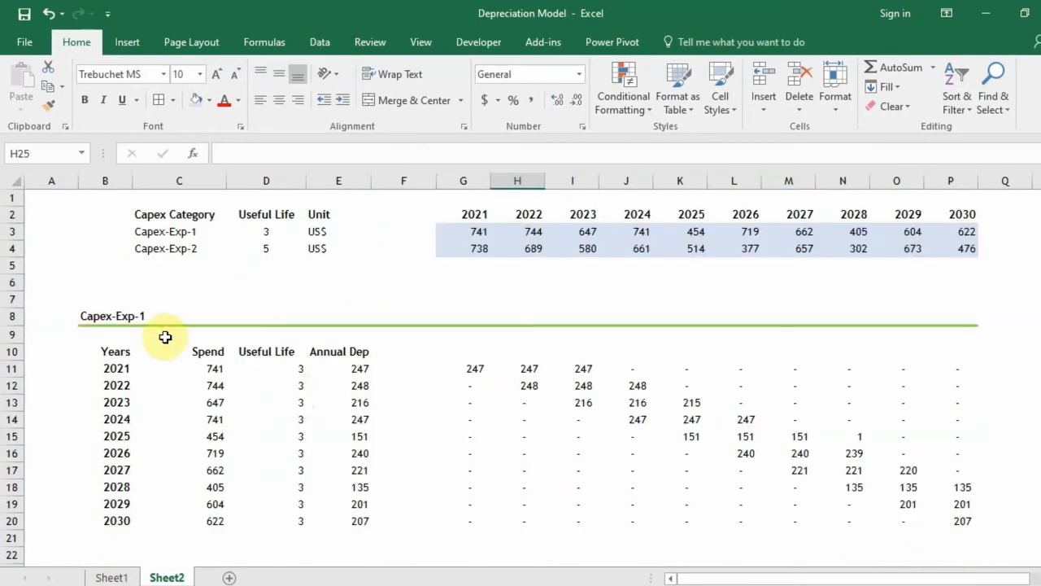
left_click(92, 318)
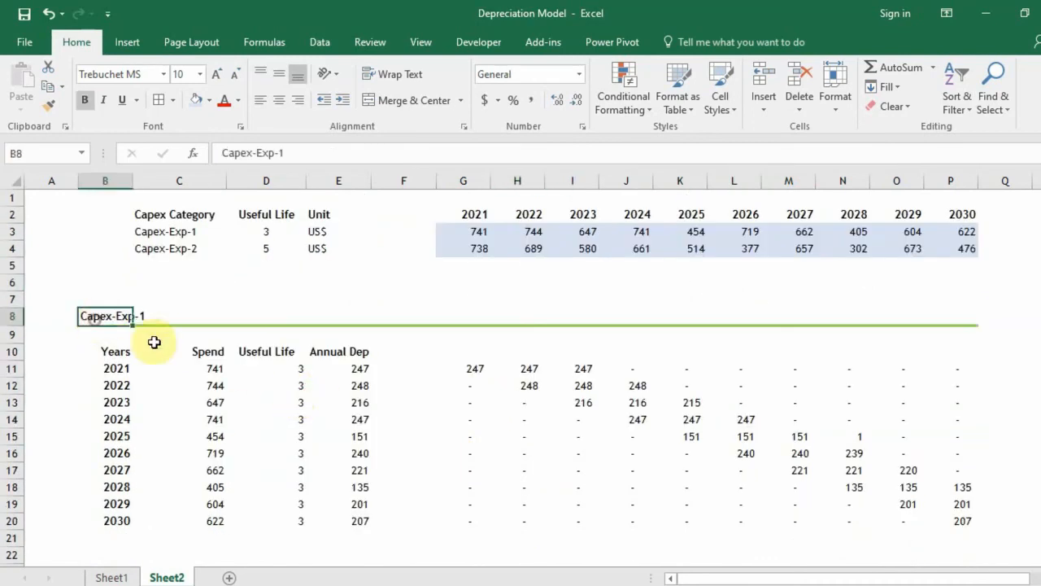
left_click(175, 250)
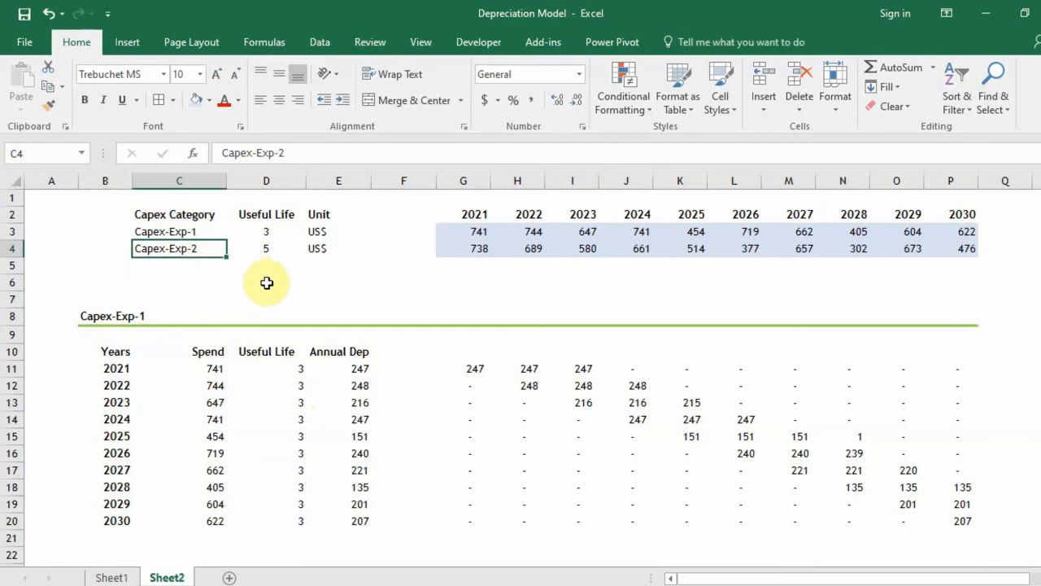
Insert 24 blank rows above the Time Flag heading in row 24 to make room for a second schedule
scroll(262, 309, "down", 4)
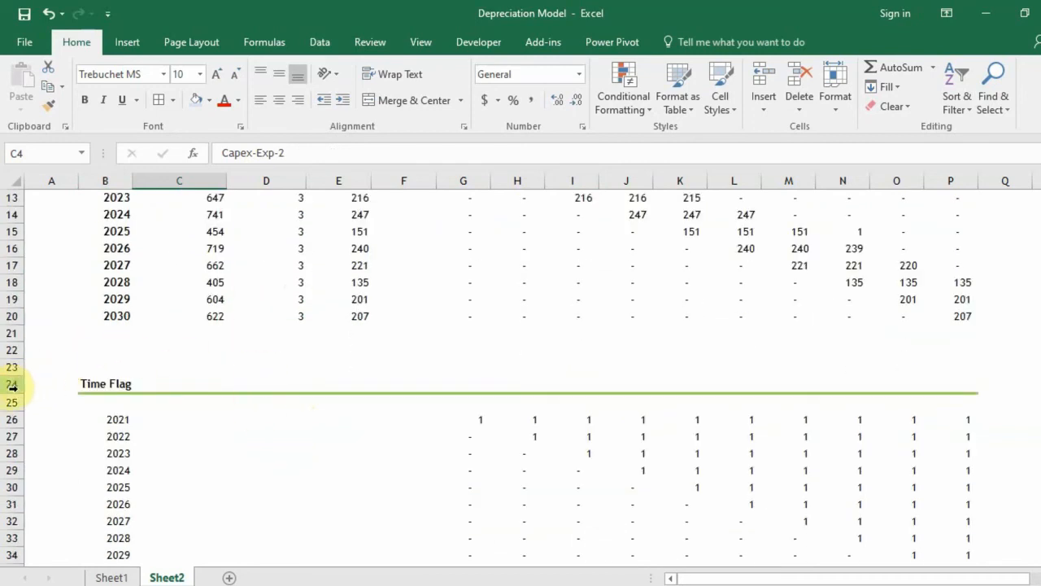
left_click(12, 386)
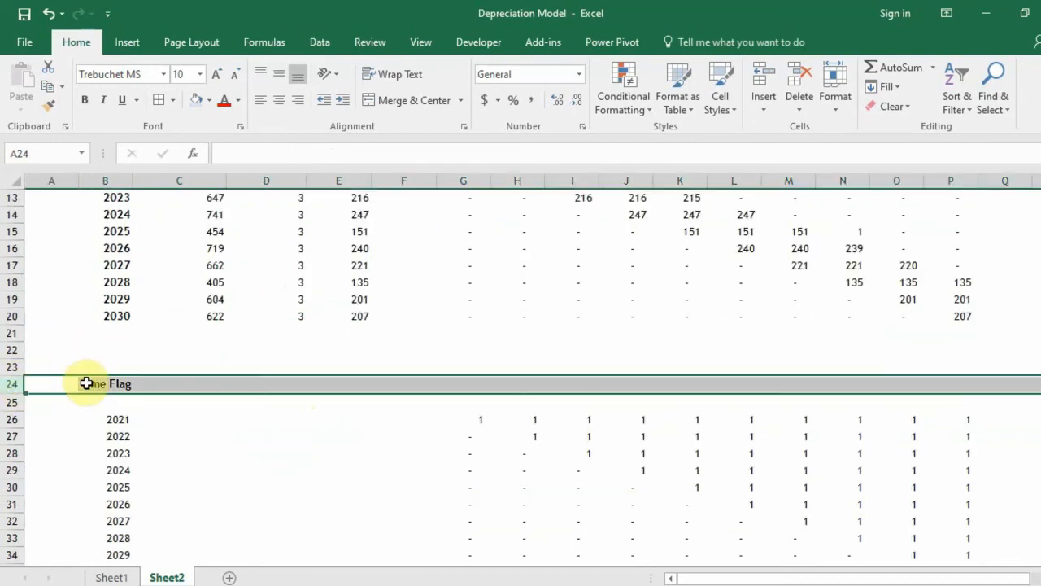
key("ctrl+shift+plus")
key("ctrl+shift+plus")
key("ctrl+shift+plus")
key("ctrl+shift+plus")
key("ctrl+shift+plus")
key("ctrl+shift+plus")
key("ctrl+shift+plus")
key("ctrl+shift+plus")
key("ctrl+shift+plus")
key("ctrl+shift+plus")
key("ctrl+shift+plus")
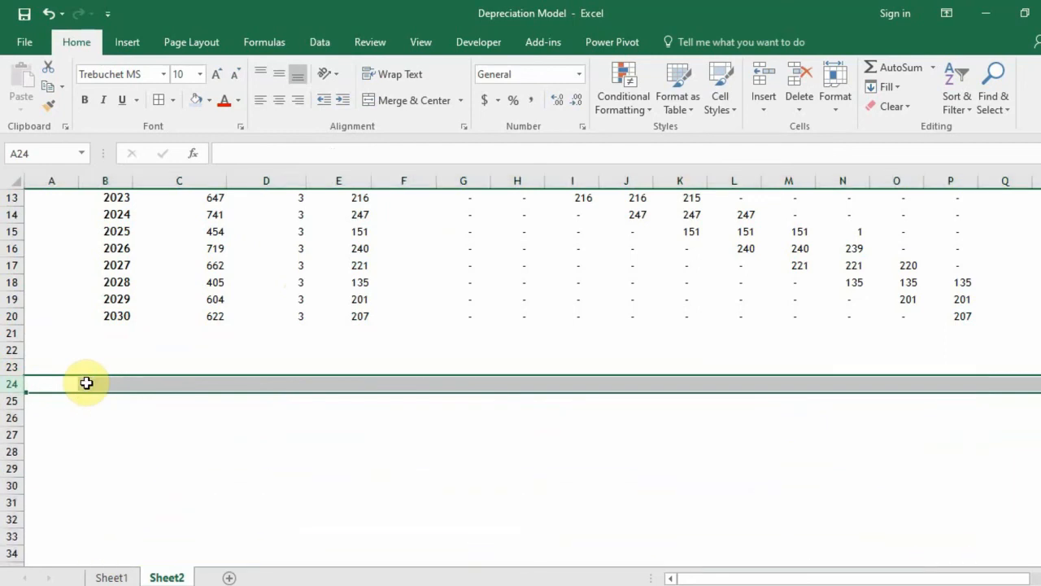
scroll(241, 389, "down", 7)
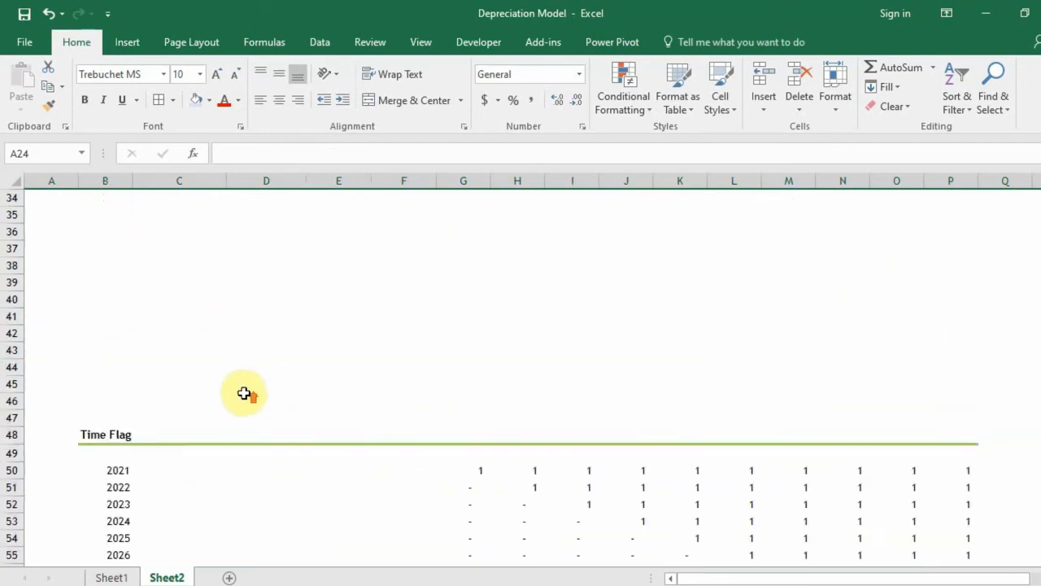
scroll(242, 395, "up", 9)
scroll(242, 395, "down", 3)
scroll(244, 395, "down", 5)
scroll(244, 395, "up", 9)
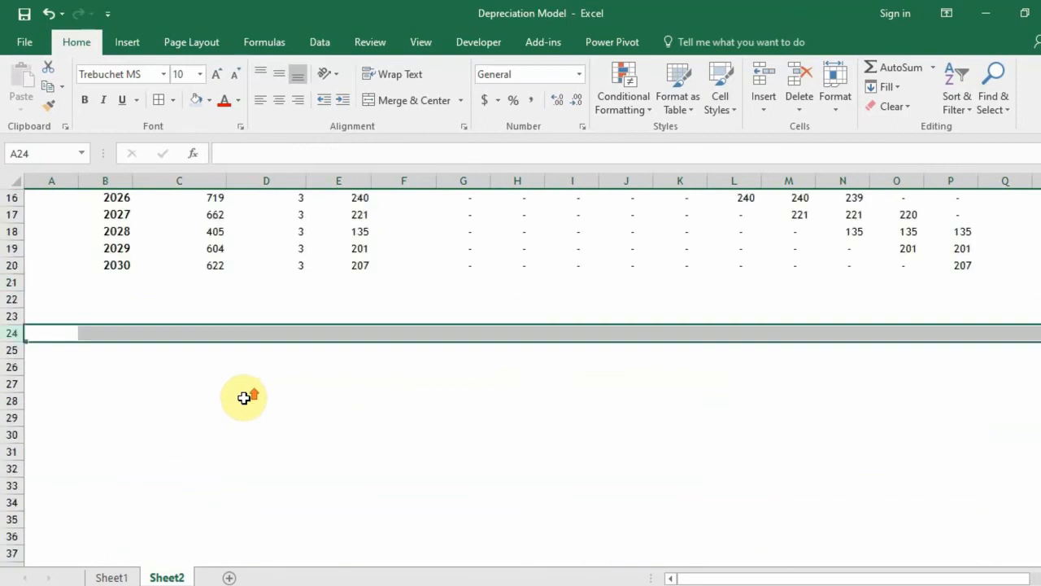
Copy the whole Capex-Exp-1 schedule in B8:P20 and paste the duplicate at B23
left_click_drag(98, 265, 933, 472)
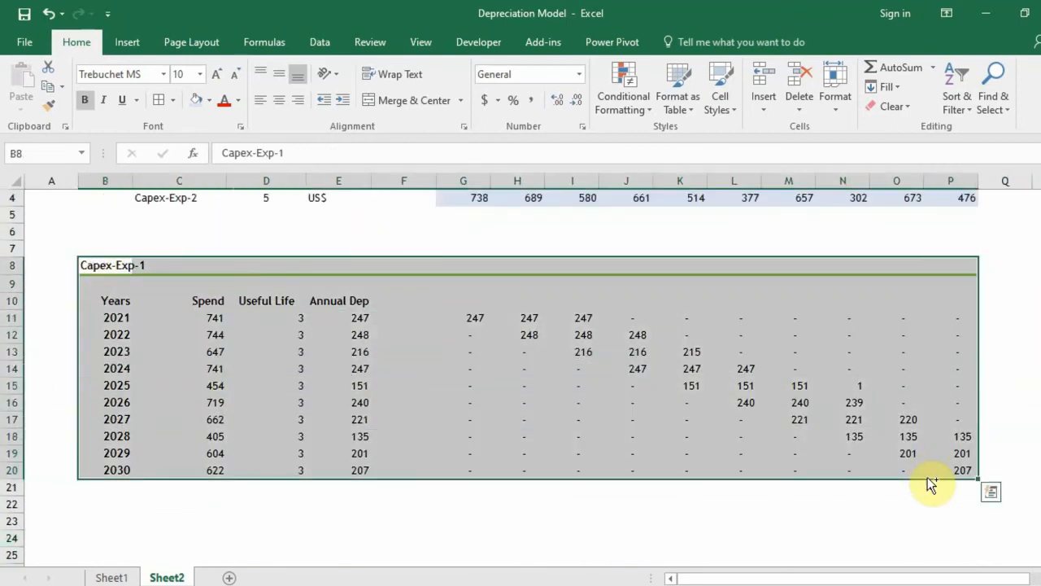
key("ctrl+c")
scroll(529, 423, "down", 4)
left_click(112, 321)
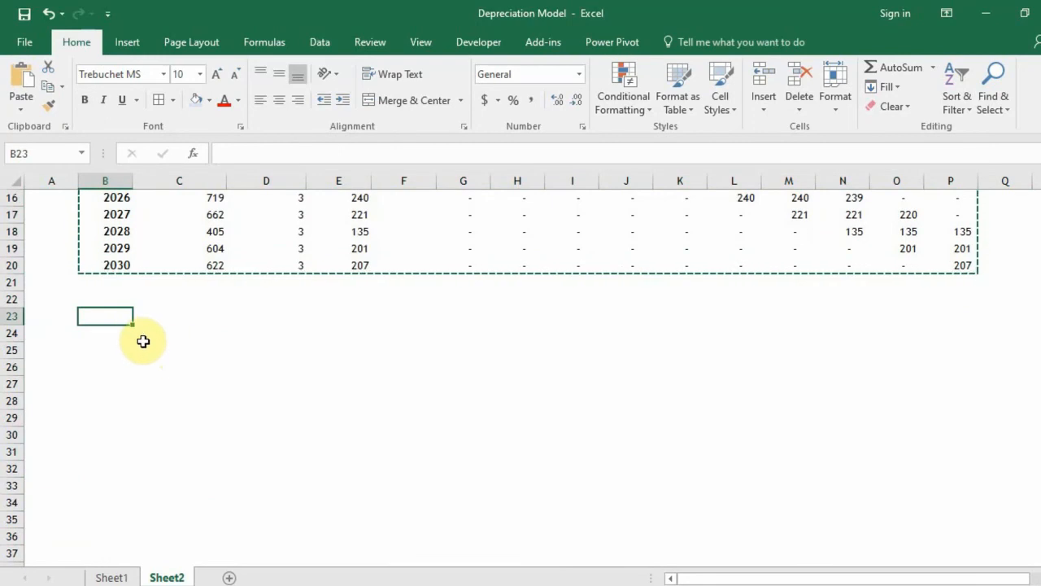
scroll(268, 373, "up", 1)
scroll(283, 381, "down", 1)
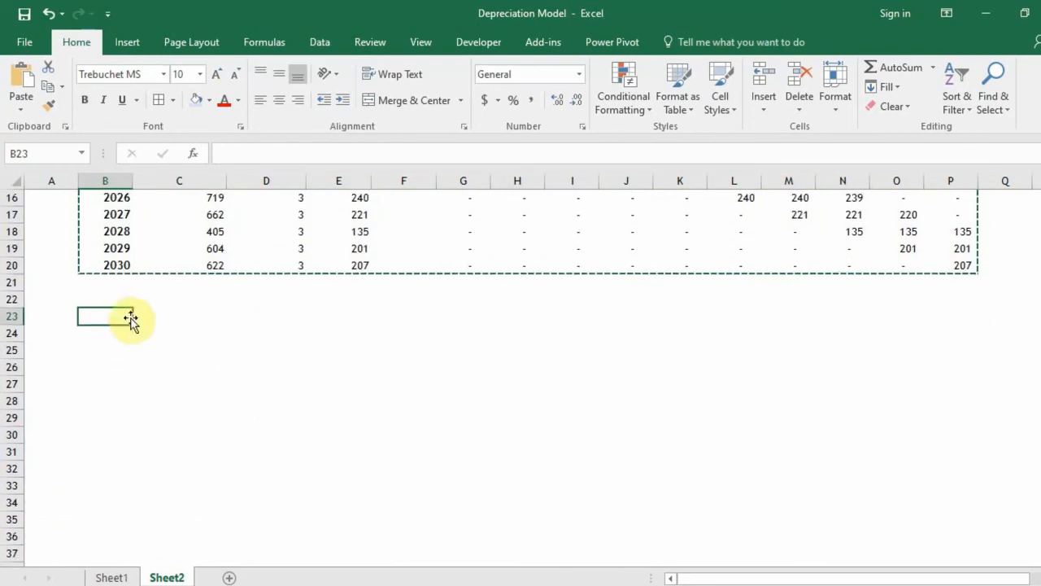
key("ctrl+v")
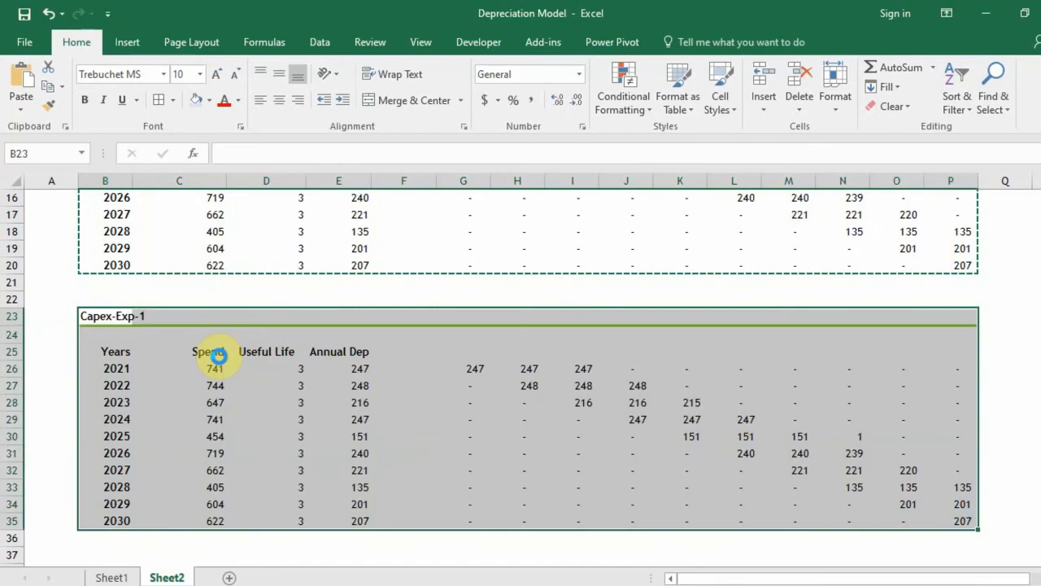
key("Escape")
scroll(537, 471, "up", 5)
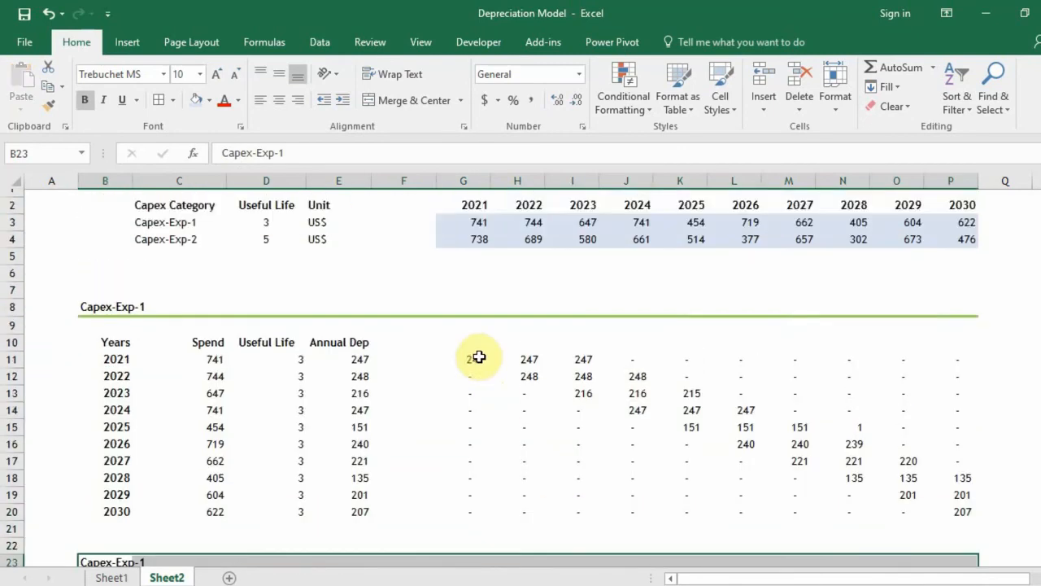
scroll(477, 356, "down", 6)
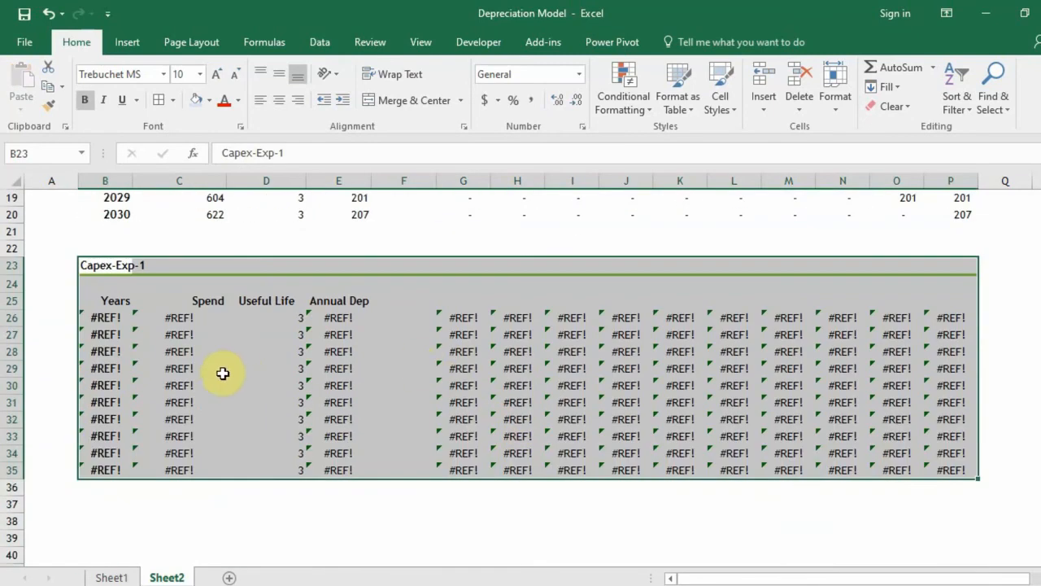
Correct the ROWS range in the duplicated schedule's first year formula in B26 to A$1:A1
left_click(120, 319)
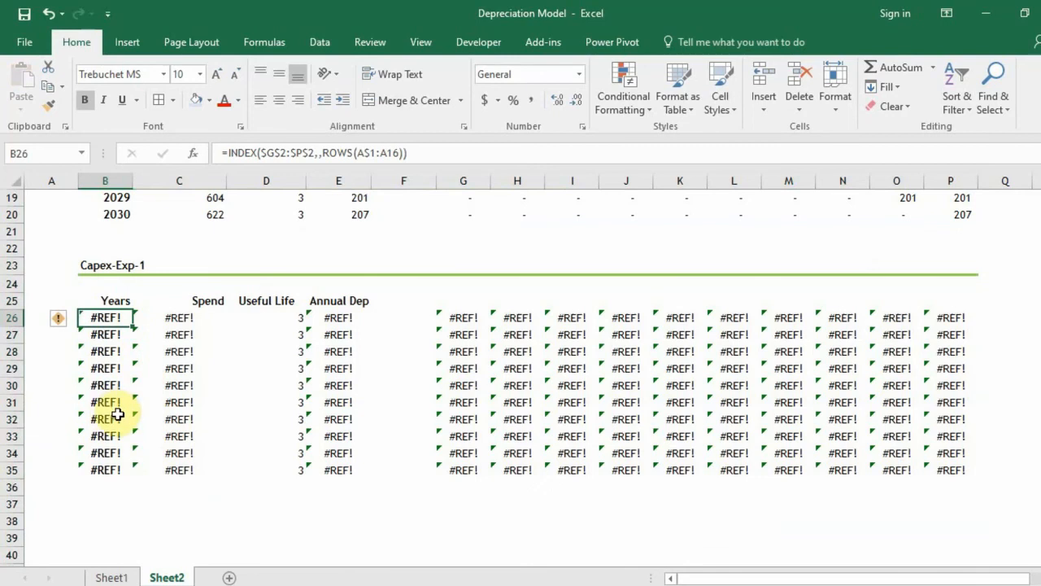
left_click(388, 154)
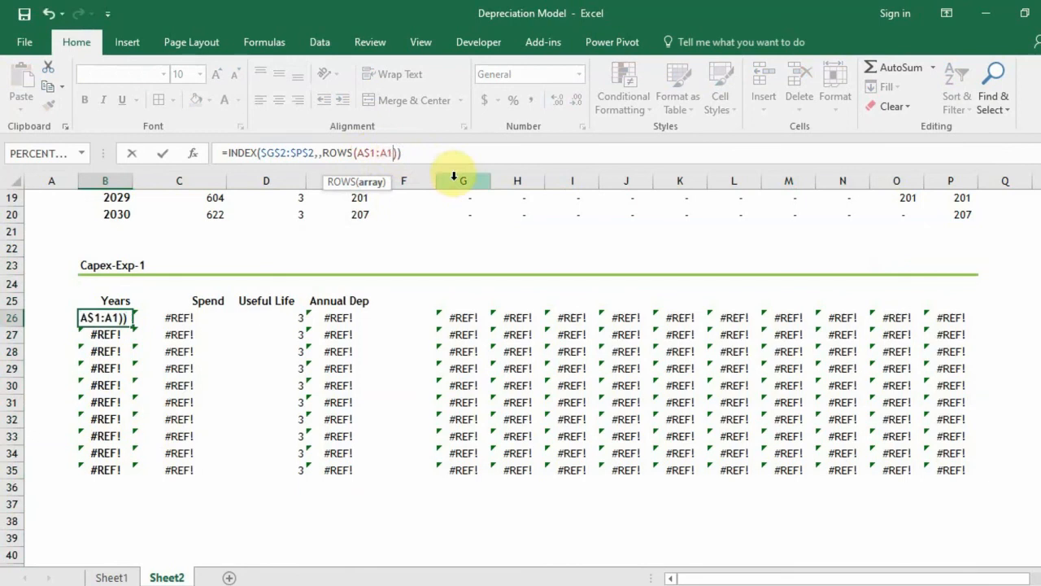
key("Return")
key("Up")
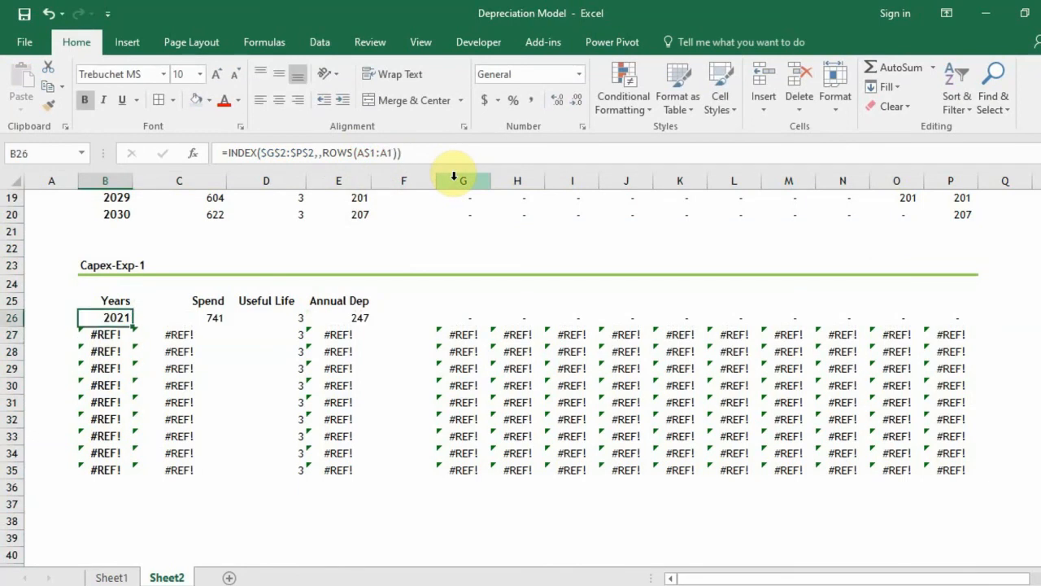
Fill the corrected year formula in B26 down to B35
key("shift+Down")
key("shift+Down")
key("shift+Down")
key("shift+Down")
key("shift+Down")
key("shift+Down")
key("shift+Down")
key("shift+Down")
key("shift+Down")
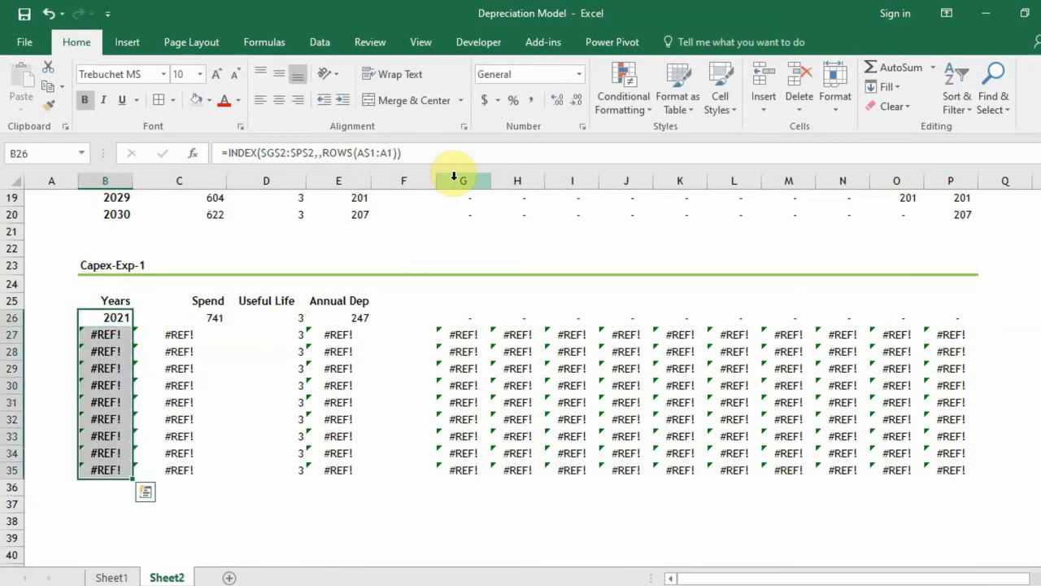
key("ctrl+d")
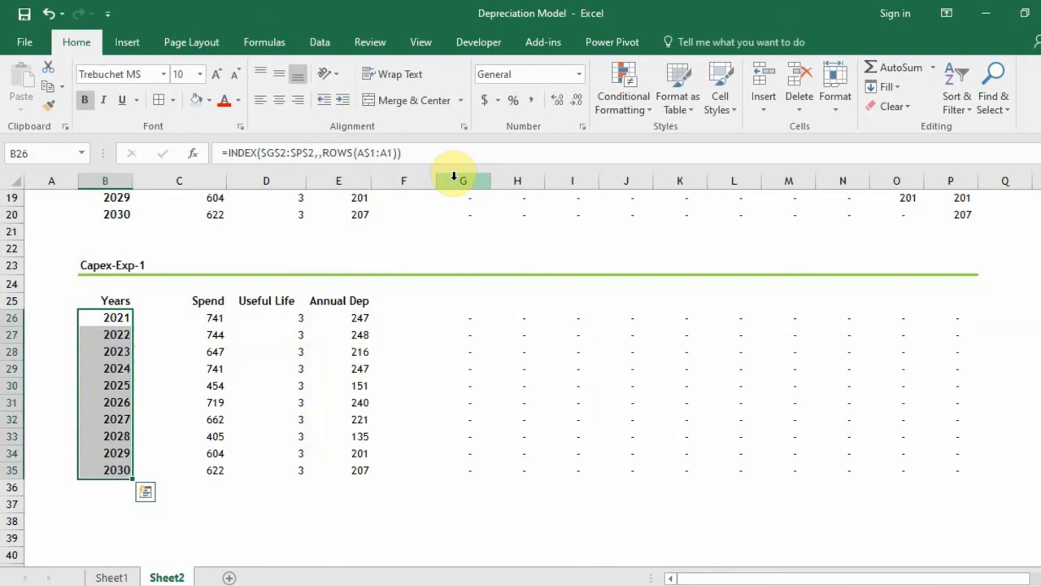
Change the spend range in the SUMPRODUCT formula in C26 to the Capex-Exp-2 row, $G$4:$P$4
key("Right")
key("Right")
key("Right")
key("Left")
key("Left")
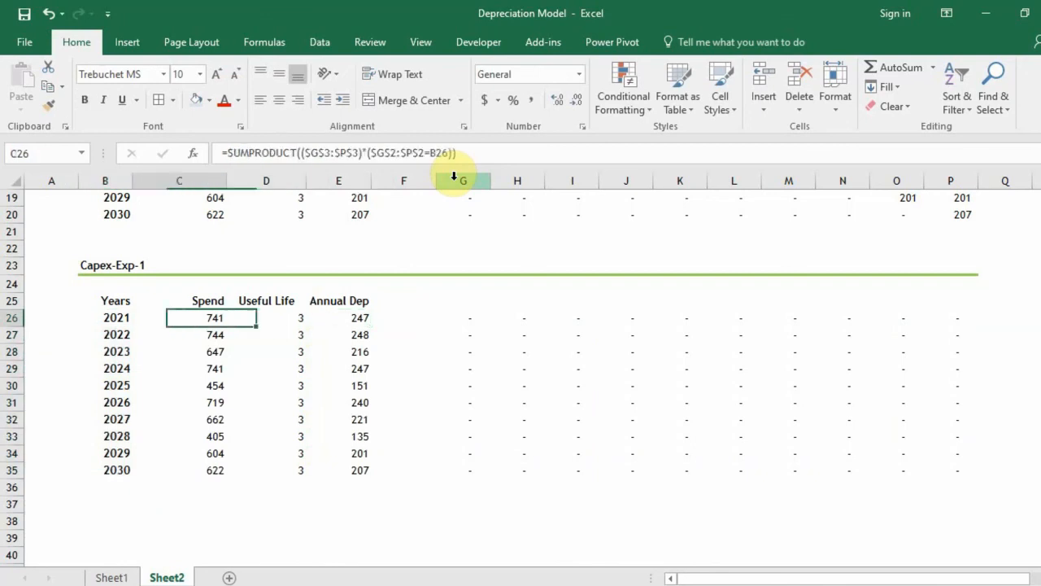
key("Left")
key("Left")
key("Right")
key("Right")
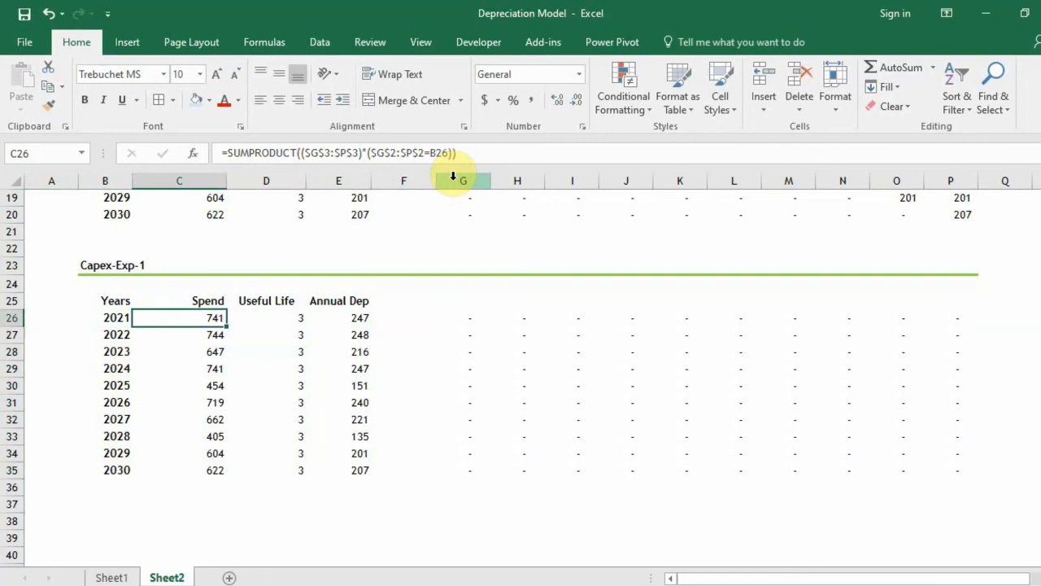
left_click(364, 157)
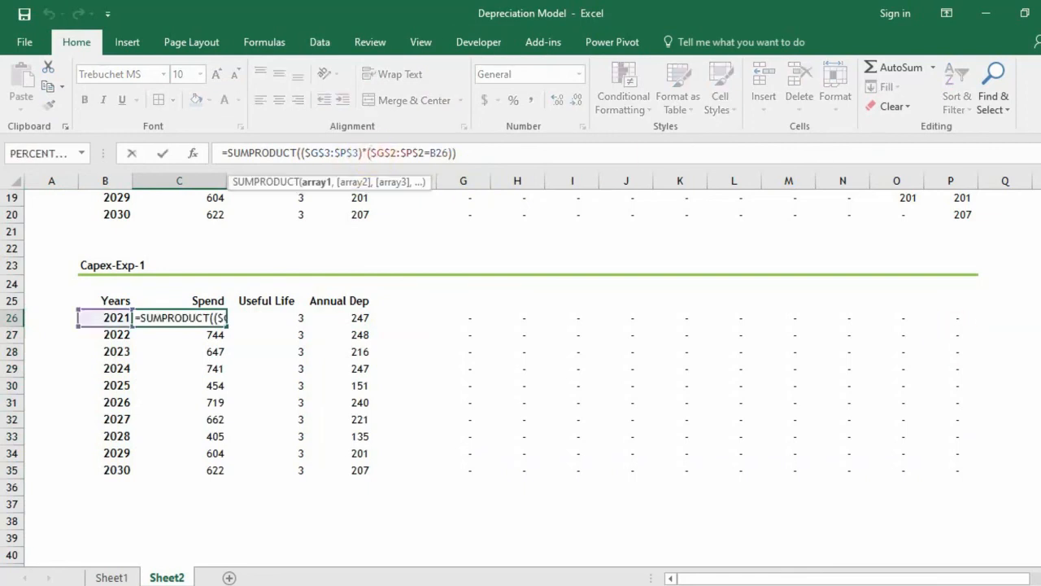
scroll(520, 326, "up", 6)
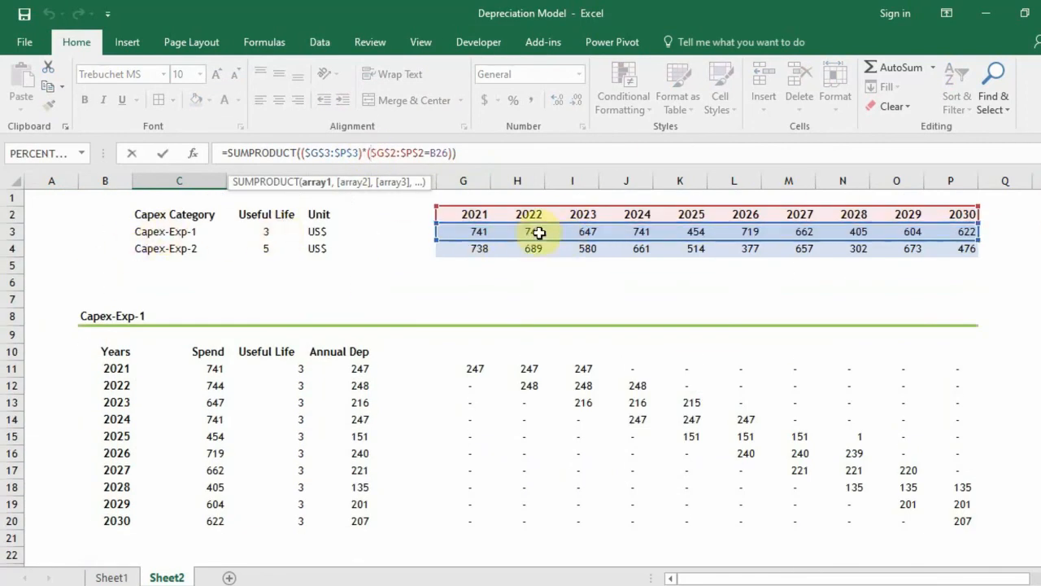
left_click_drag(531, 242, 531, 256)
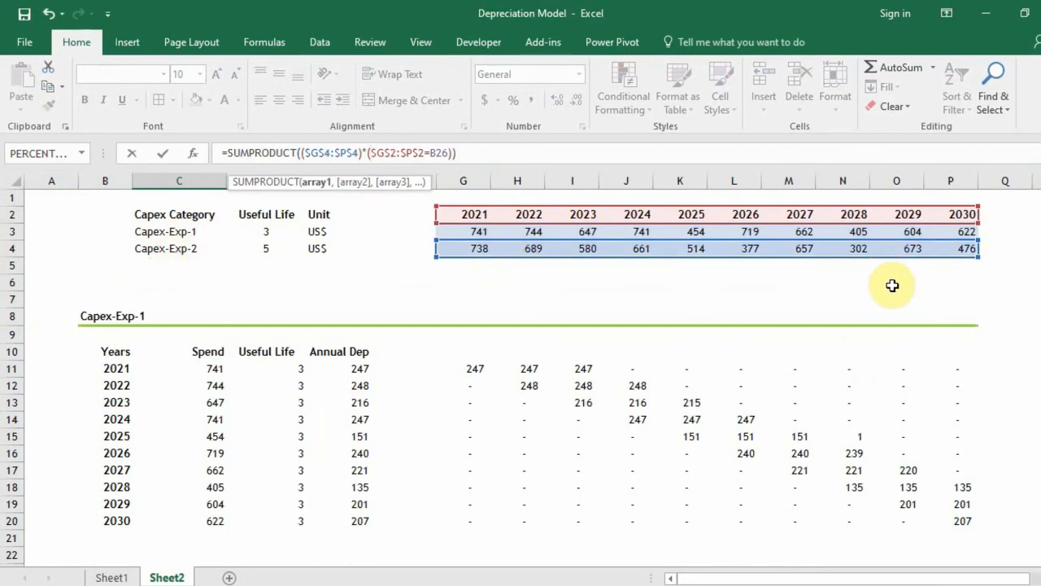
key("Return")
key("Up")
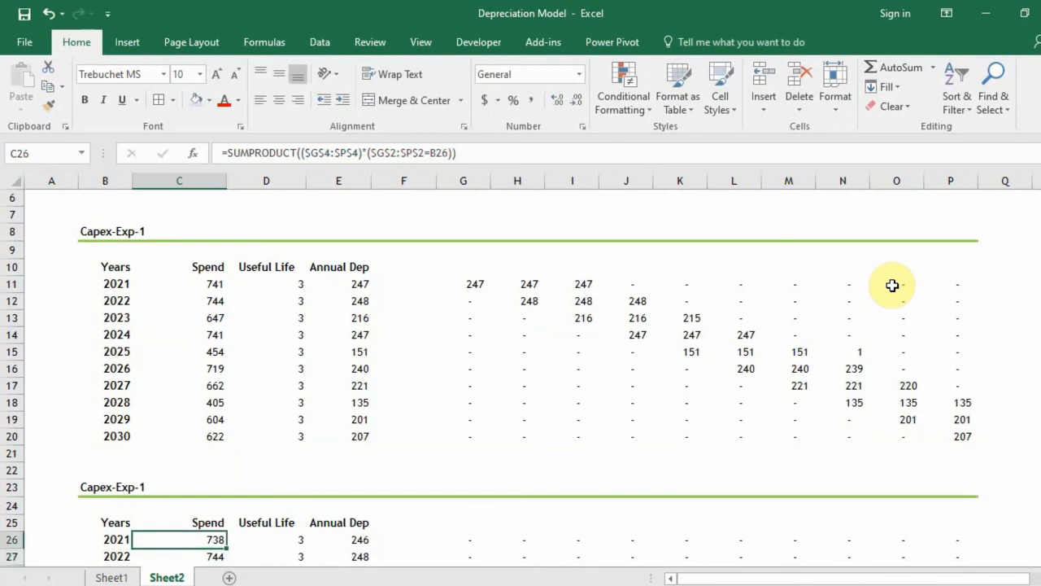
Fill the Capex-Exp-2 spend formula in C26 down to C35
key("Down")
key("Down")
key("Up")
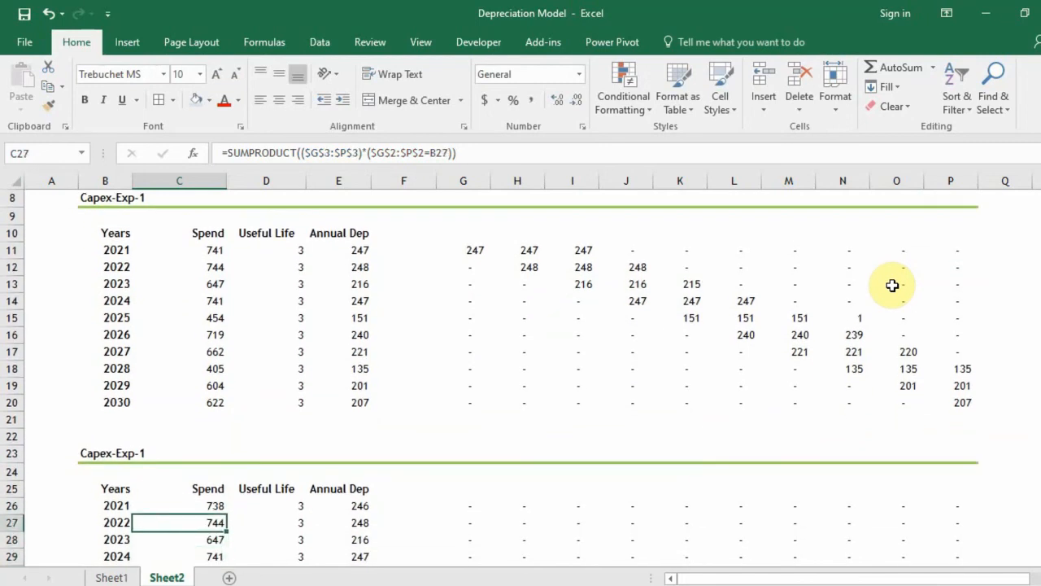
key("Up")
key("shift+Down")
key("shift+Down")
key("shift+Down")
key("shift+Down")
key("shift+Down")
key("shift+Down")
key("shift+Down")
key("shift+Down")
key("shift+Down")
key("shift+Down")
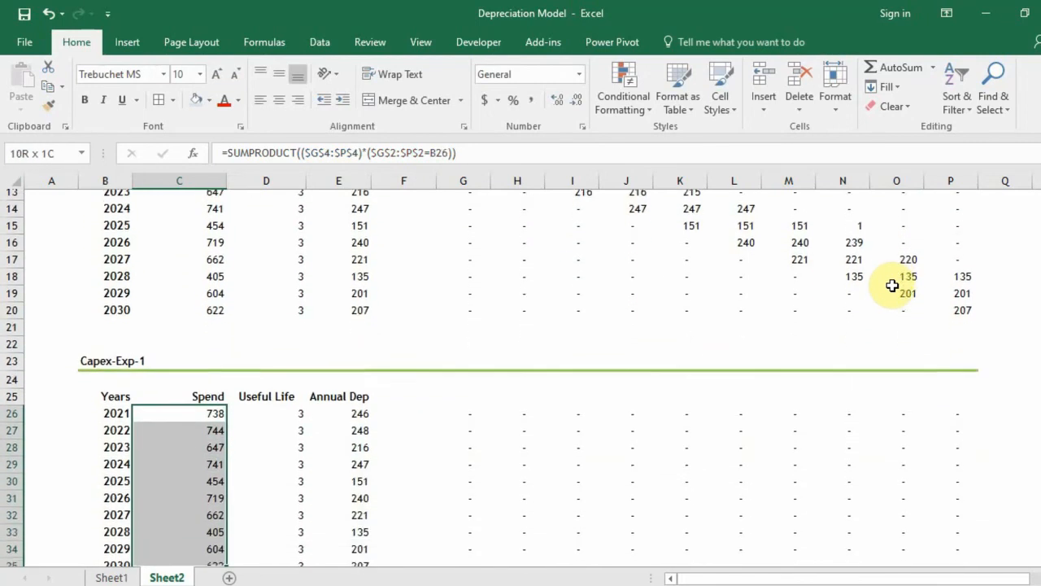
key("shift+Up")
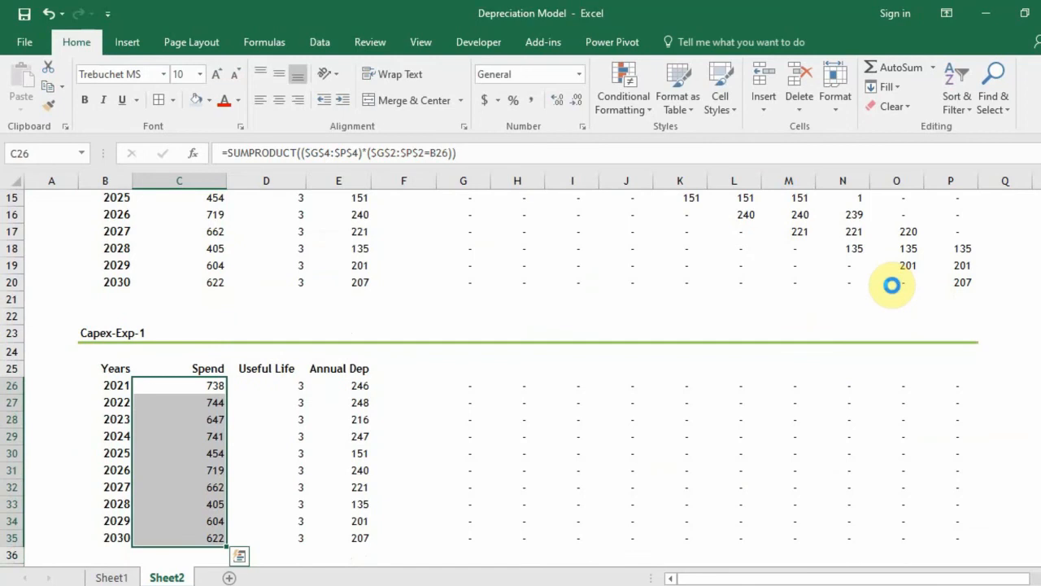
key("ctrl+d")
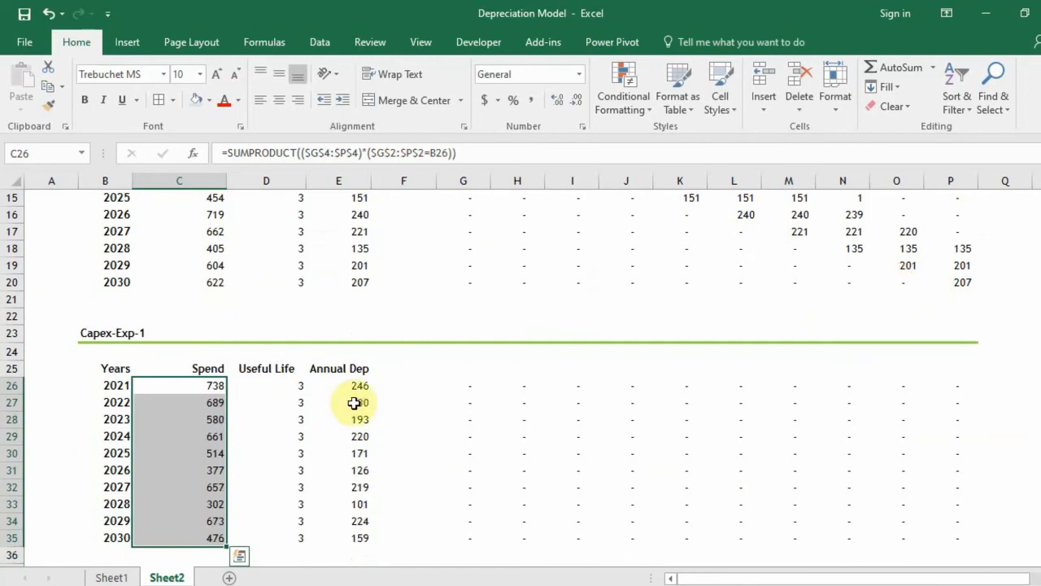
Link the first useful life cell of the duplicated schedule, D26, to the Capex-Exp-2 useful life with =D4
left_click(300, 387)
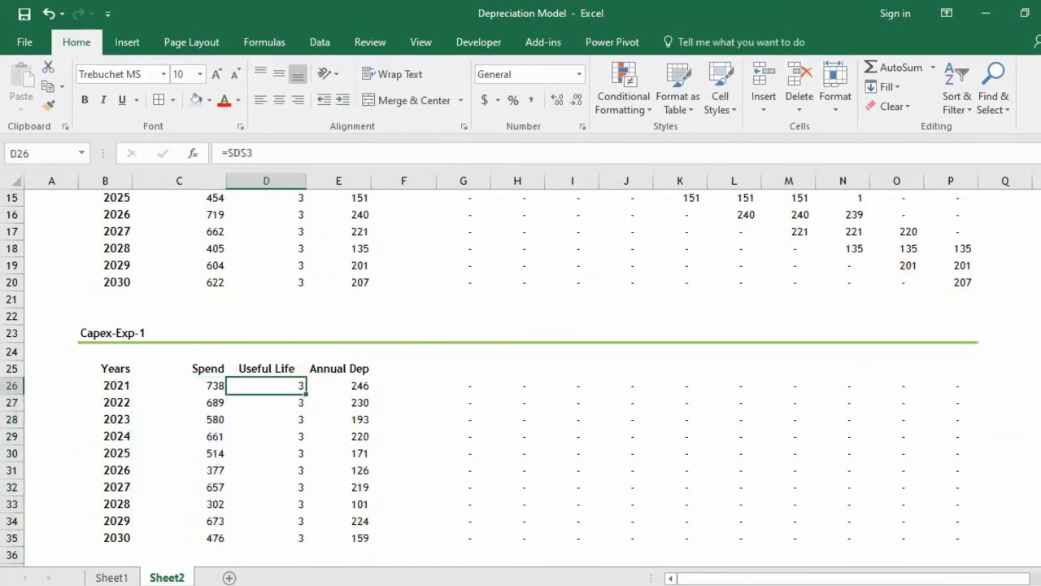
scroll(520, 377, "up", 5)
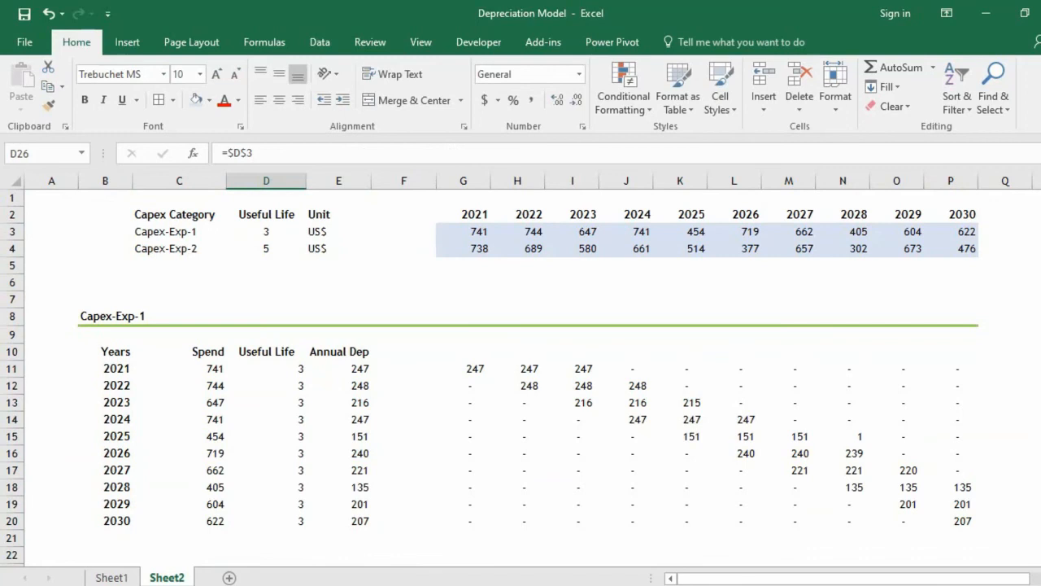
type("=")
key("Up")
key("Up")
key("Up")
key("Up")
key("Up")
key("Up")
key("Up")
key("Up")
key("Up")
key("Up")
key("Up")
key("Up")
key("Up")
key("Up")
key("Up")
key("Up")
key("Up")
key("Up")
key("Up")
key("Up")
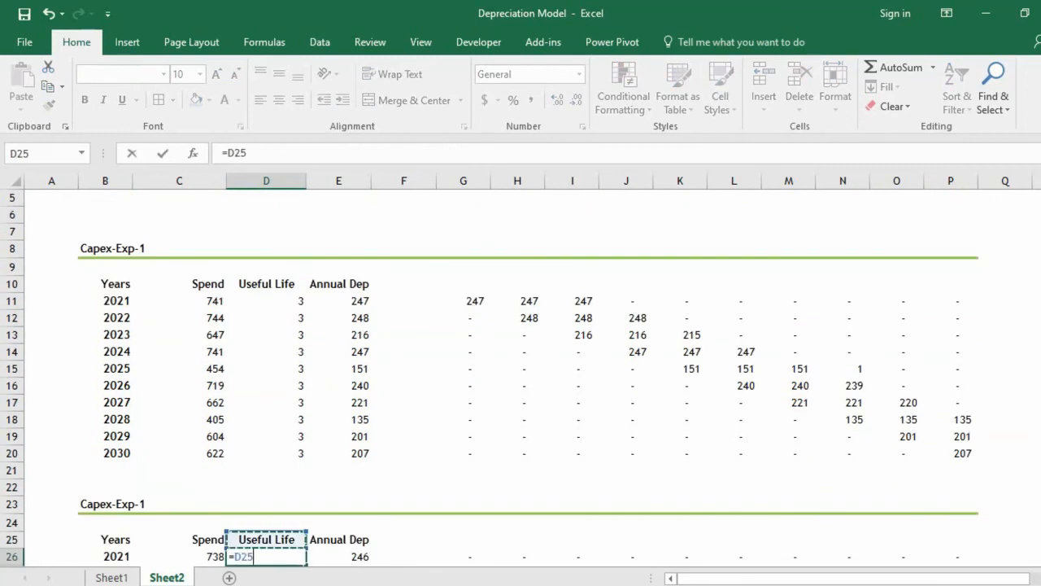
key("Down")
key("Down")
key("Down")
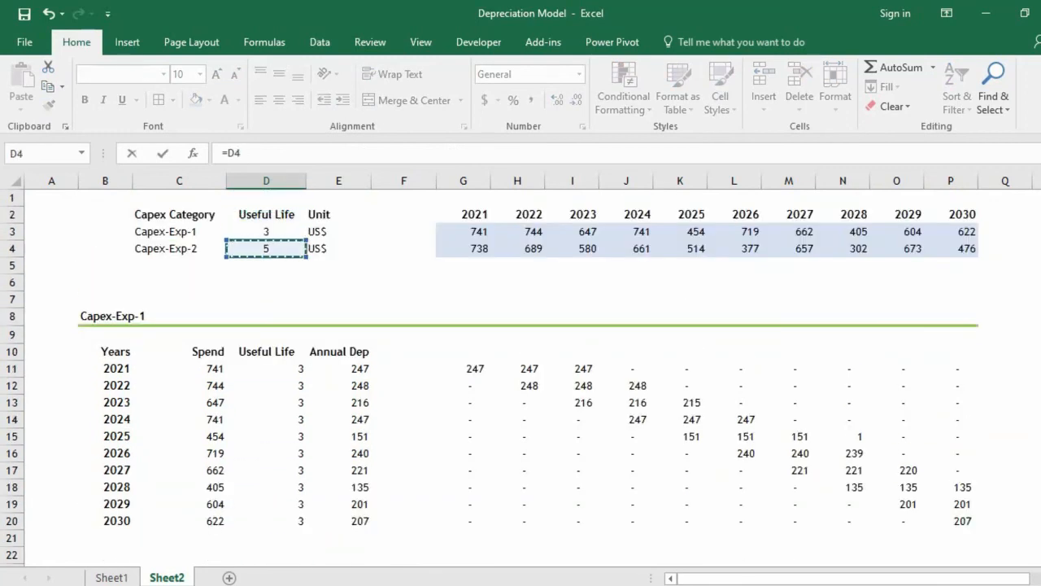
key("Return")
key("Up")
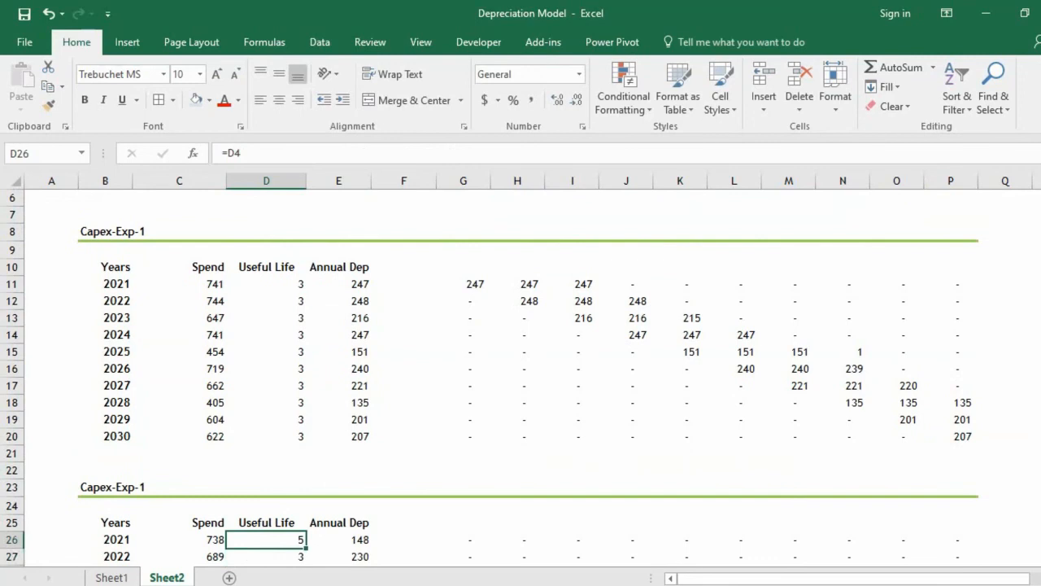
Make the D4 reference in D26 absolute and fill the Capex-Exp-2 useful life formula down to D35
key("shift+Down")
key("shift+Down")
key("Up")
key("Down")
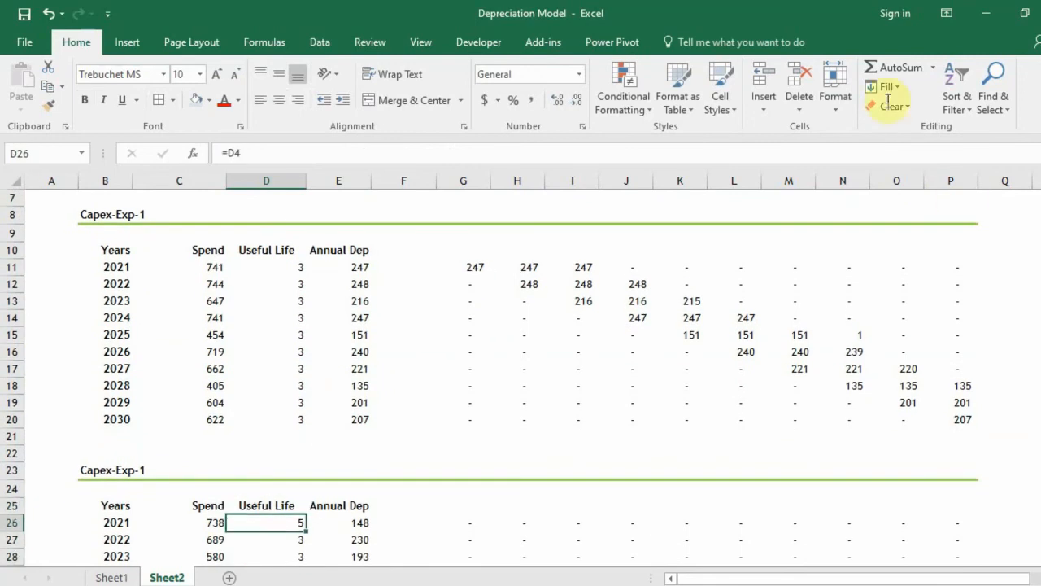
left_click(238, 154)
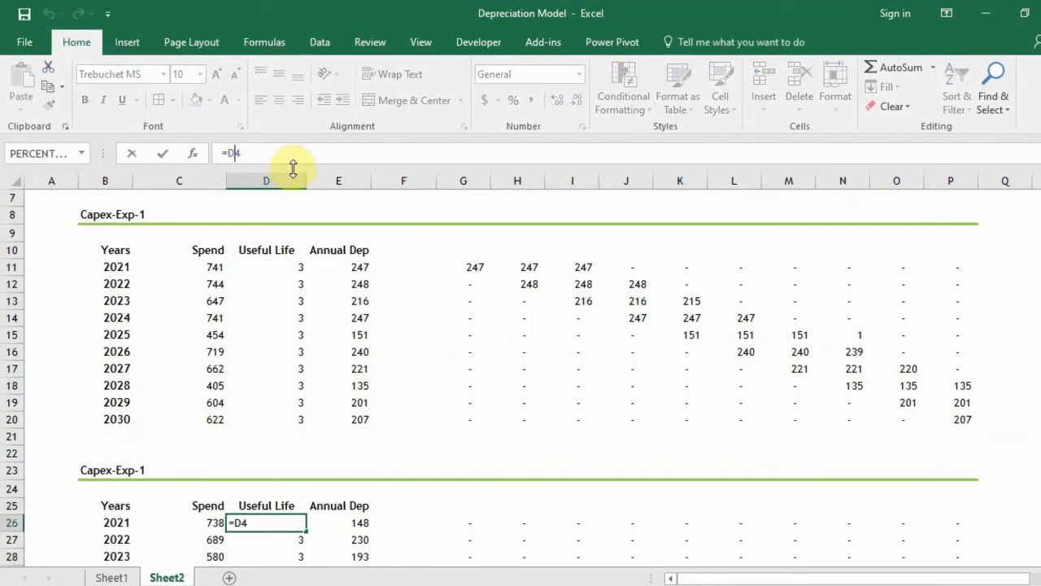
key("Return")
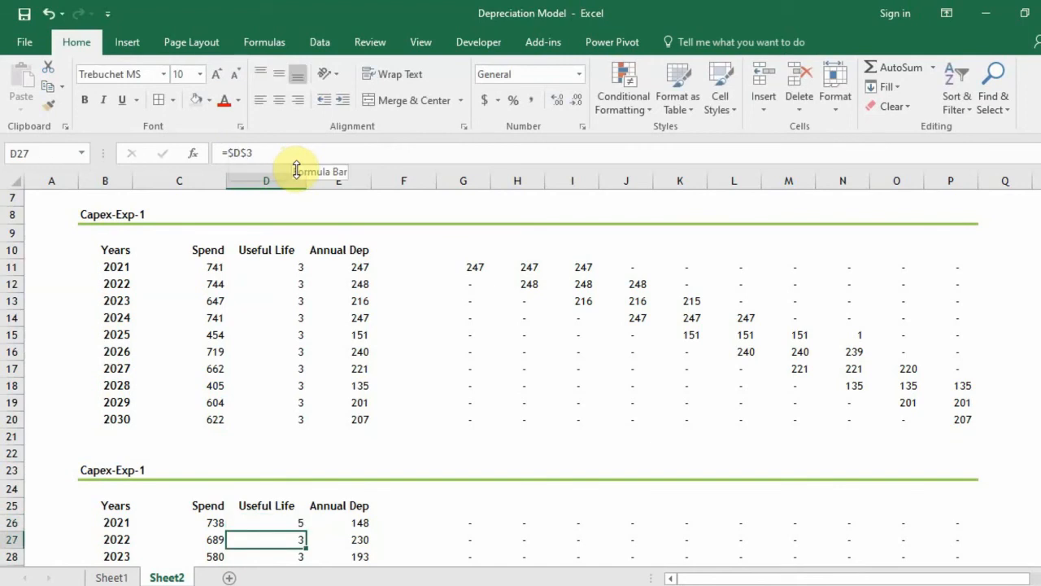
key("Up")
key("ctrl+shift+Down")
left_click(486, 471)
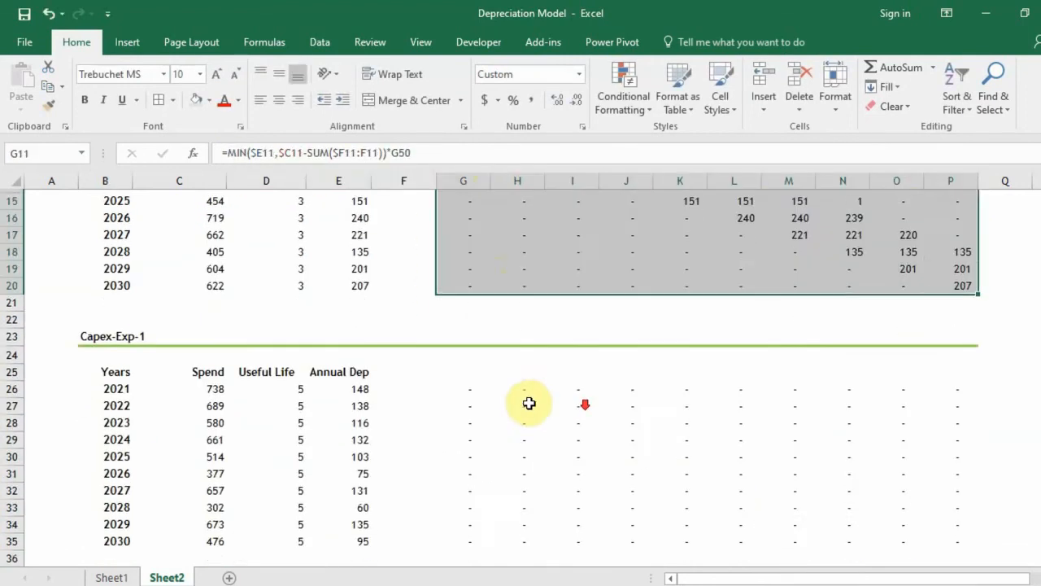
scroll(530, 403, "down", 2)
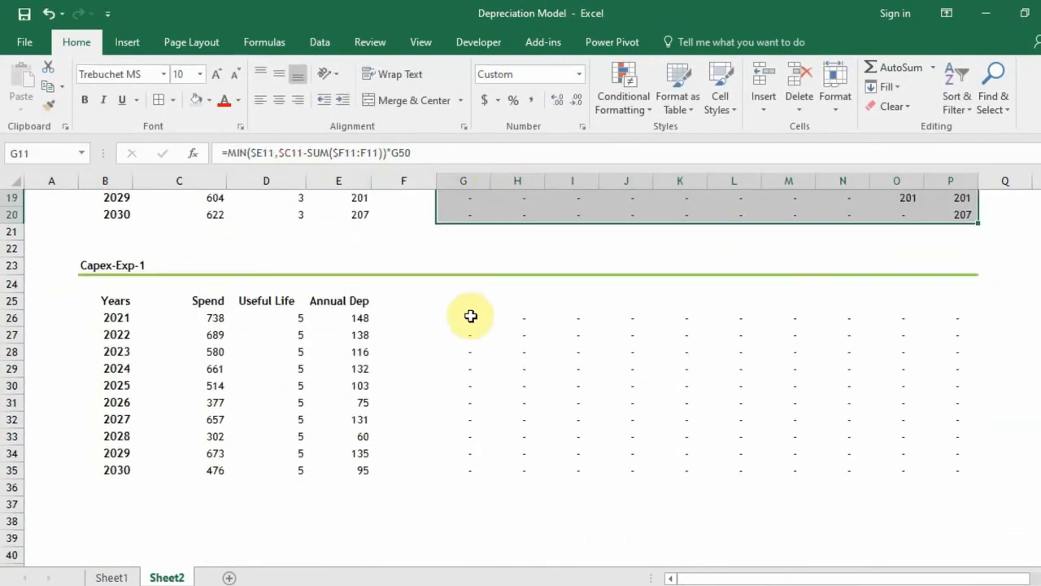
left_click_drag(470, 316, 939, 472)
left_click(512, 365)
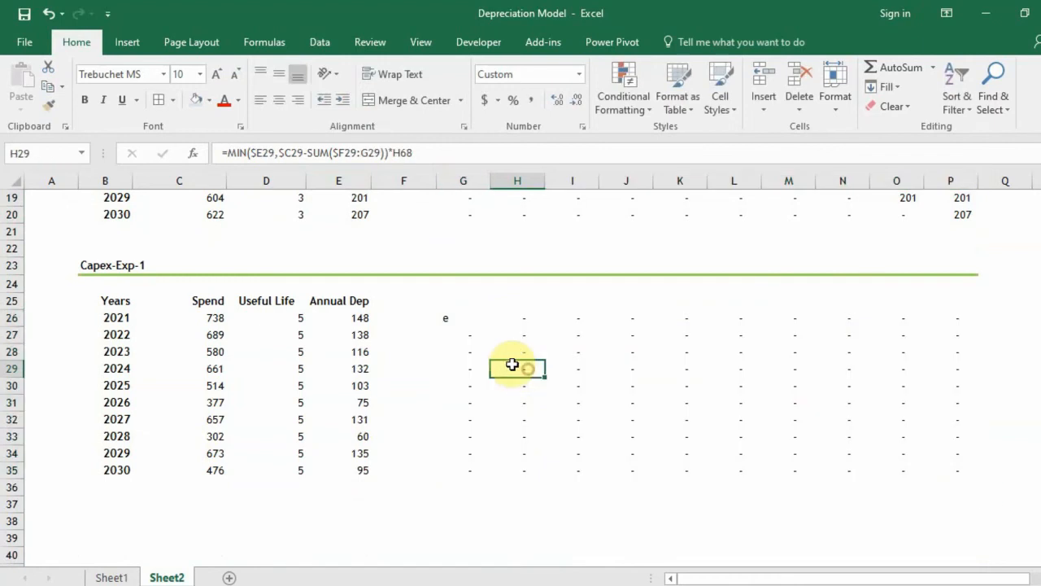
left_click(453, 318)
key("ctrl+z")
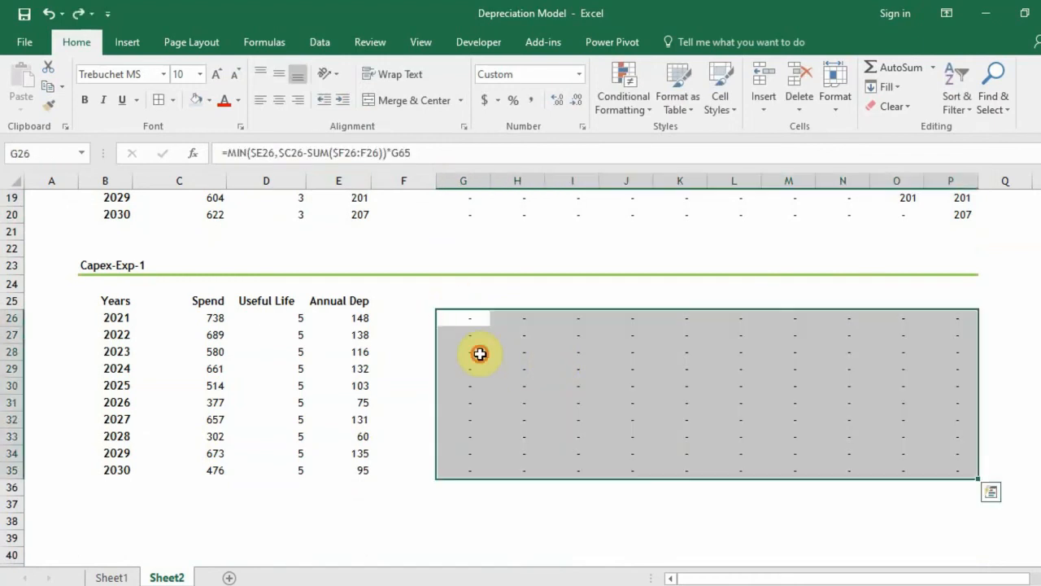
Change the time flag reference at the end of the MIN formula in G26 to G50
left_click(475, 319)
left_click(364, 151)
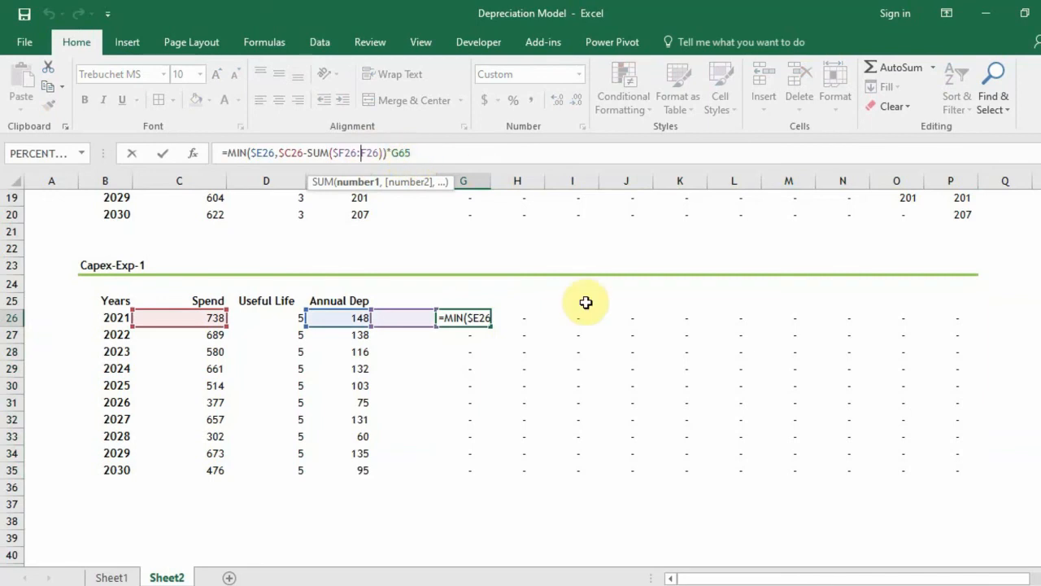
left_click_drag(1040, 326, 1040, 366)
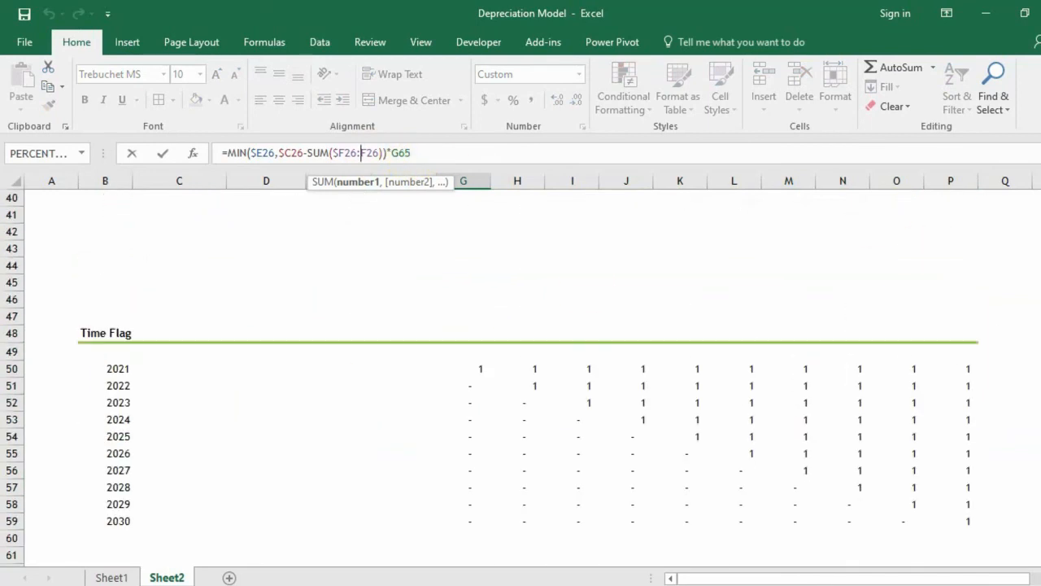
scroll(520, 375, "down", 2)
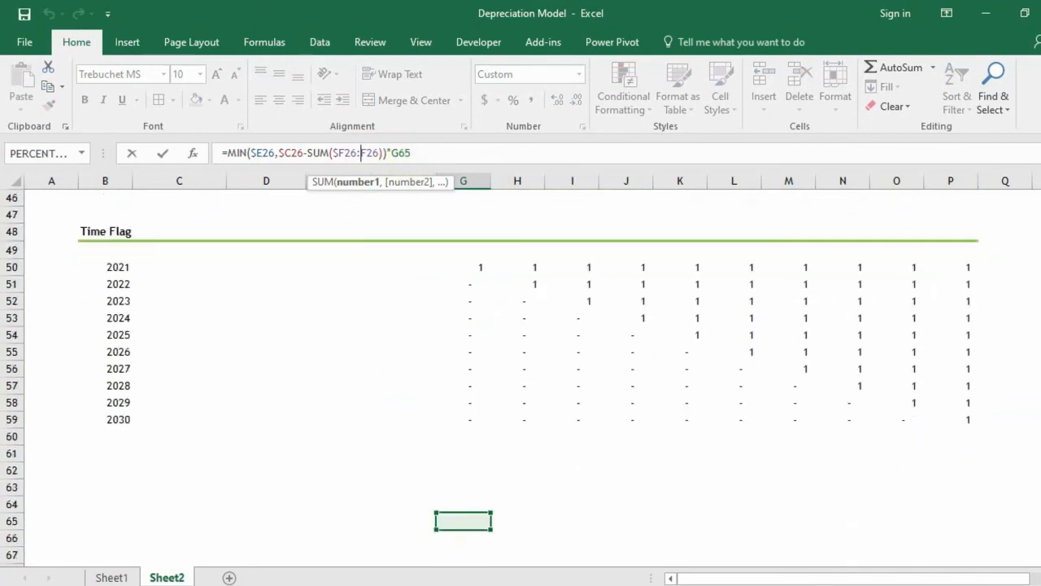
left_click_drag(1040, 492, 1039, 284)
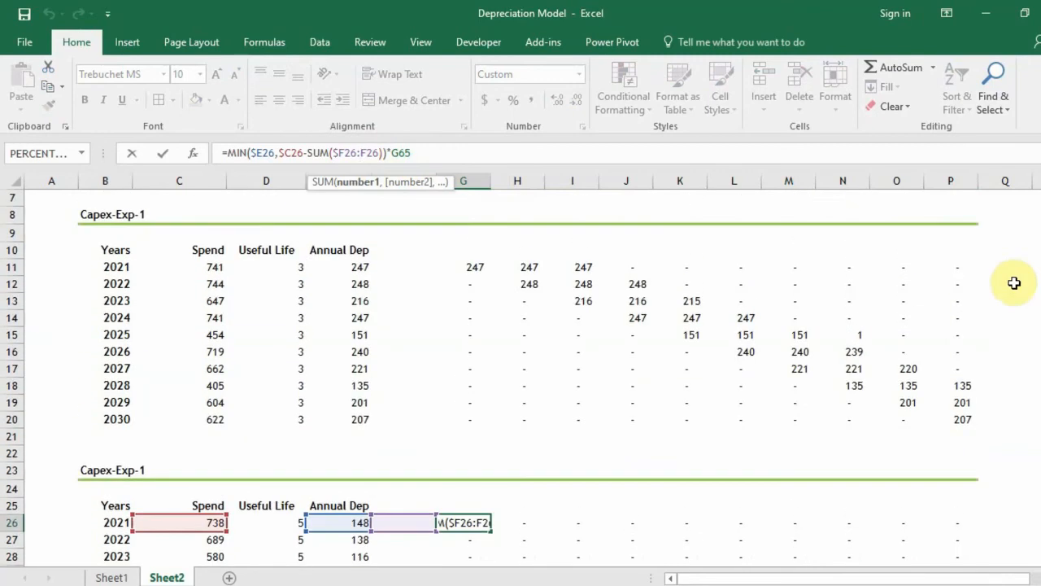
left_click(415, 153)
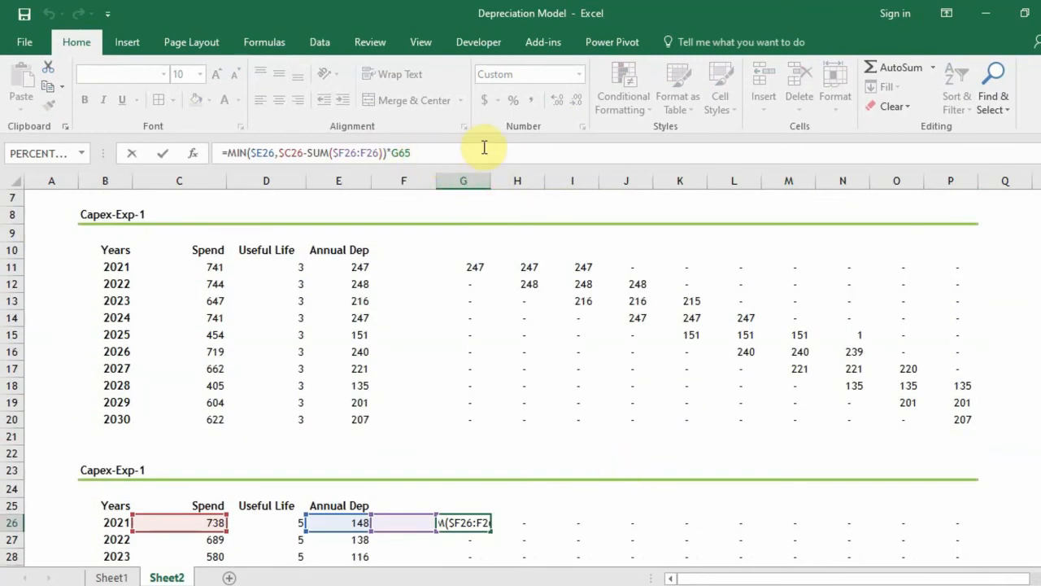
key("BackSpace")
key("BackSpace")
key("BackSpace")
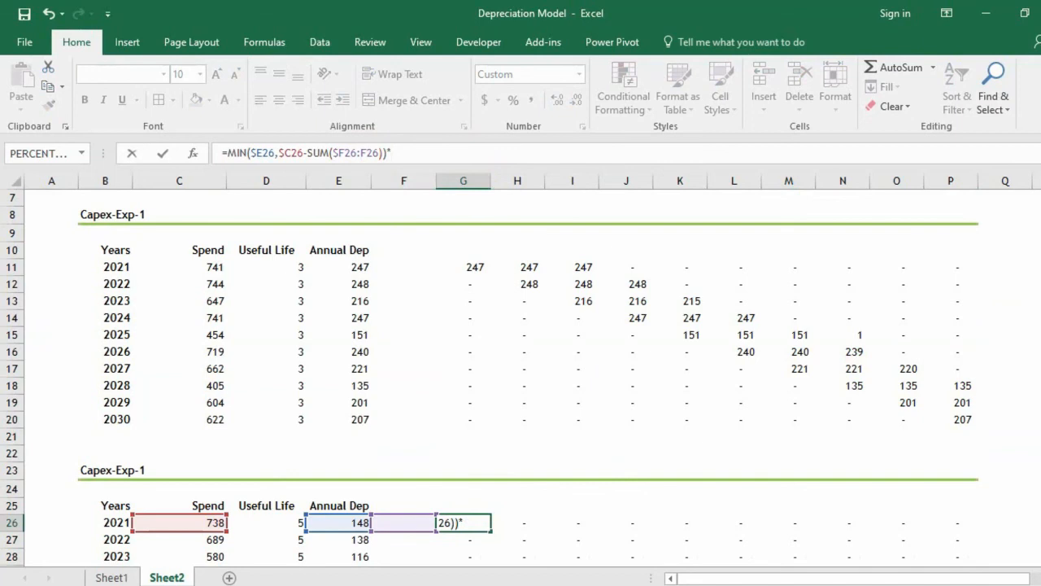
scroll(520, 370, "down", 9)
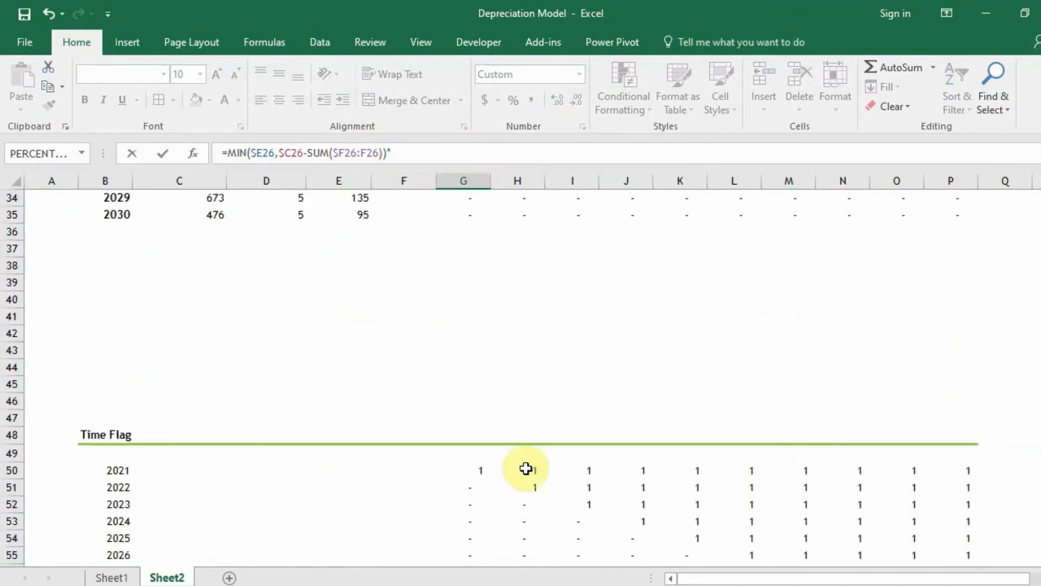
left_click(471, 468)
key("Return")
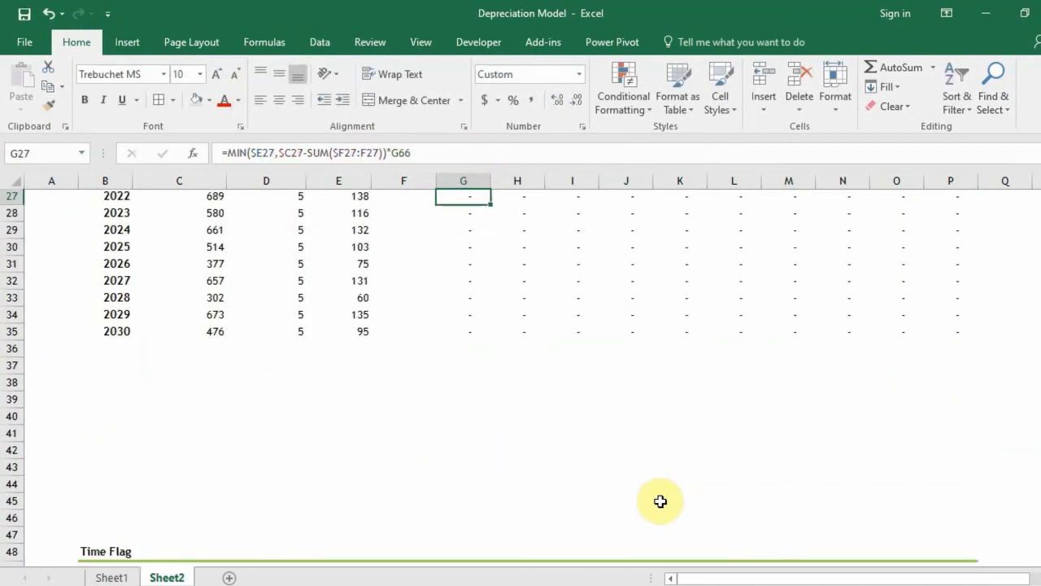
Fill the corrected depreciation formula in G26 down to row 35 and across to column P
key("Up")
key("Up")
key("Up")
key("Down")
key("Down")
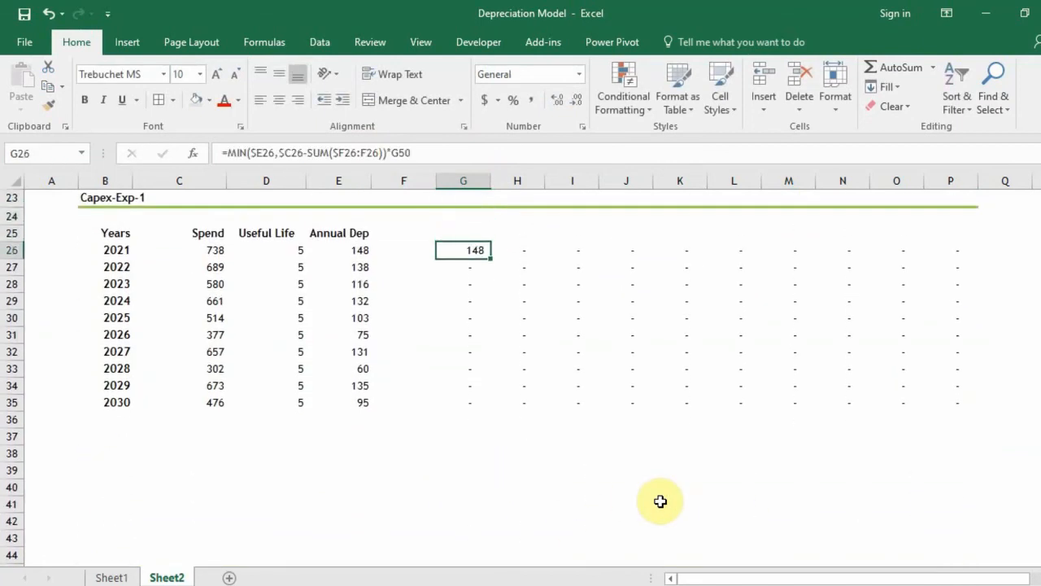
key("shift+Down")
key("shift+Down")
key("shift+Down")
key("shift+Down")
key("shift+Down")
key("shift+Down")
key("shift+Down")
key("shift+Down")
key("shift+Down")
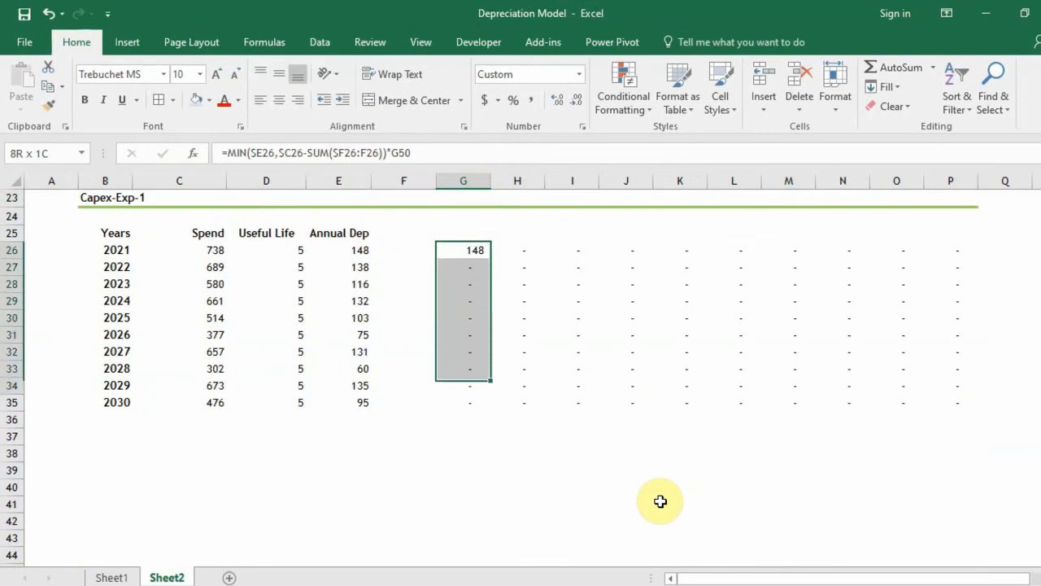
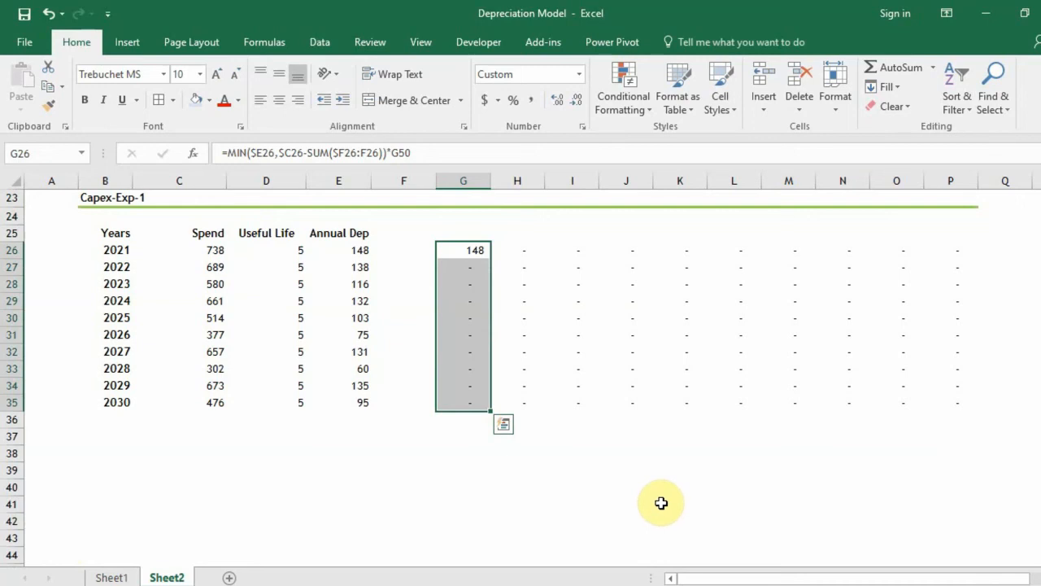
key("Down")
key("Up")
key("shift+Down")
key("shift+Down")
key("shift+Down")
key("shift+Down")
key("shift+Down")
key("shift+Down")
key("shift+Down")
key("shift+Down")
key("shift+Down")
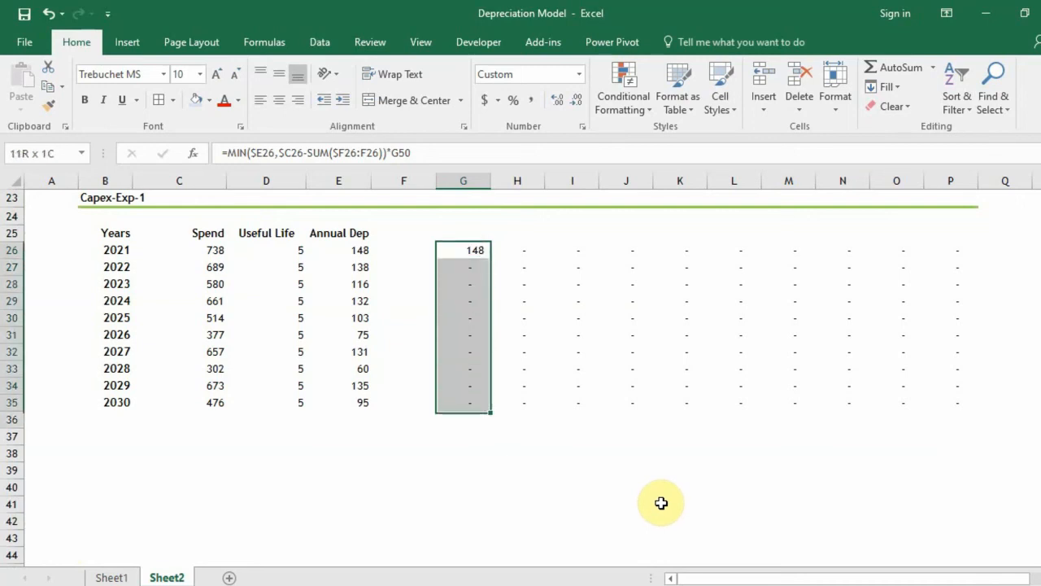
key("shift+Up")
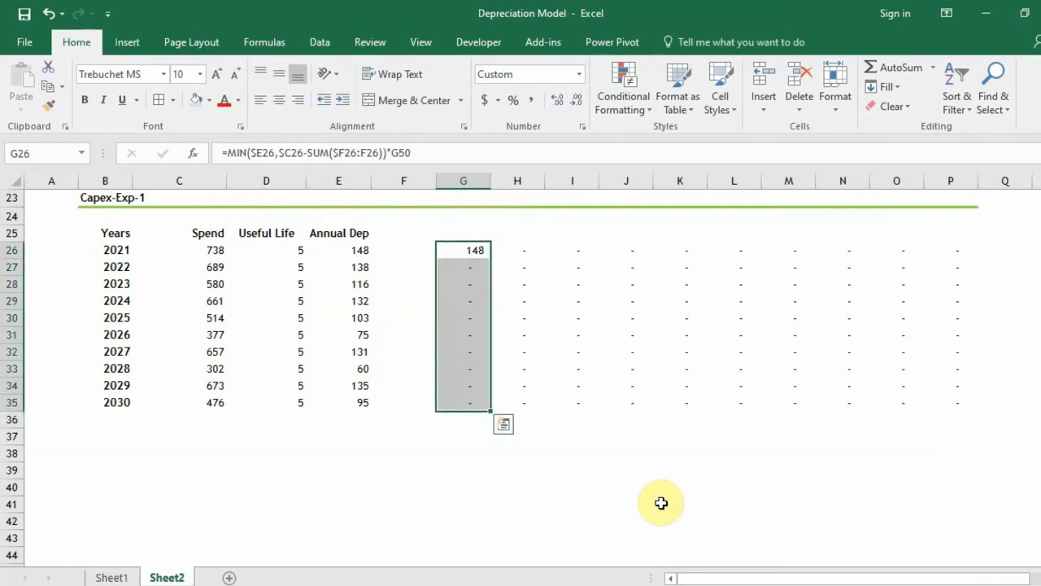
key("ctrl+shift+Right")
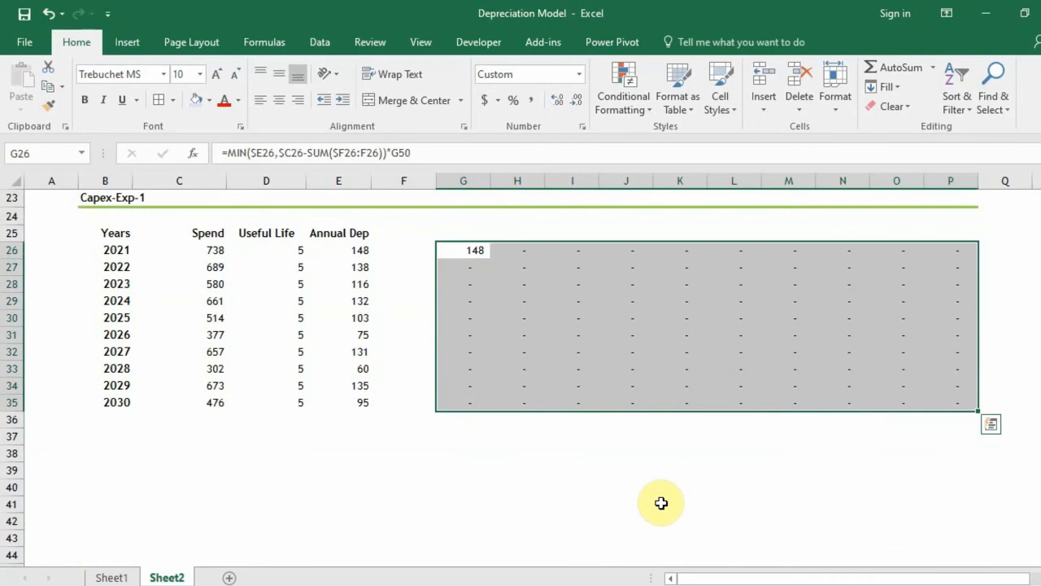
key("ctrl+r")
Rename the heading of the duplicated schedule in B23 as Capex-Exp-2
key("Down")
key("Down")
key("Down")
key("Down")
key("Up")
key("Up")
key("Up")
key("Up")
key("Up")
key("Up")
key("Up")
key("Up")
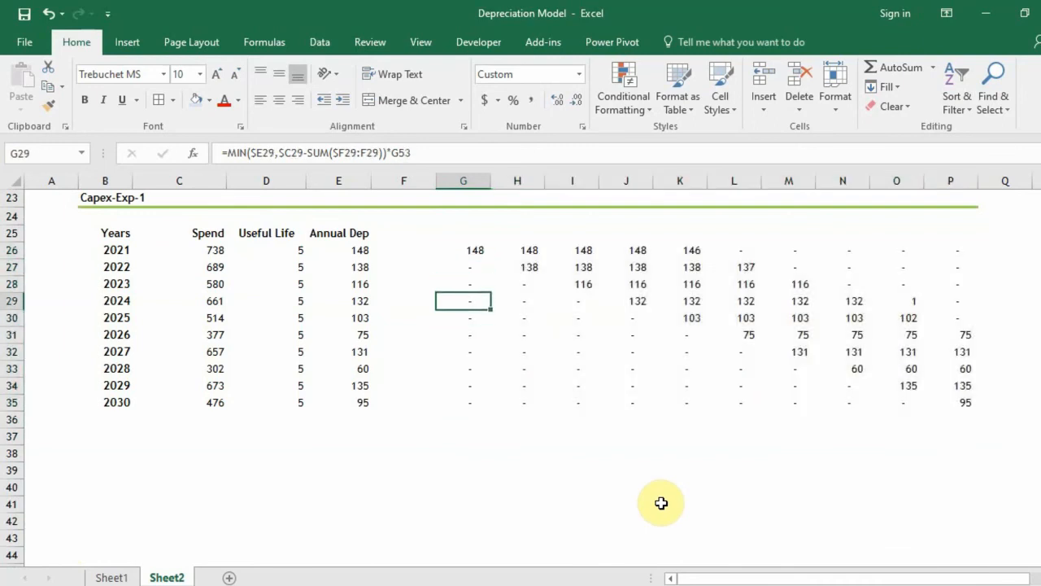
key("Down")
key("Down")
key("Left")
key("Left")
key("Left")
key("Left")
key("Left")
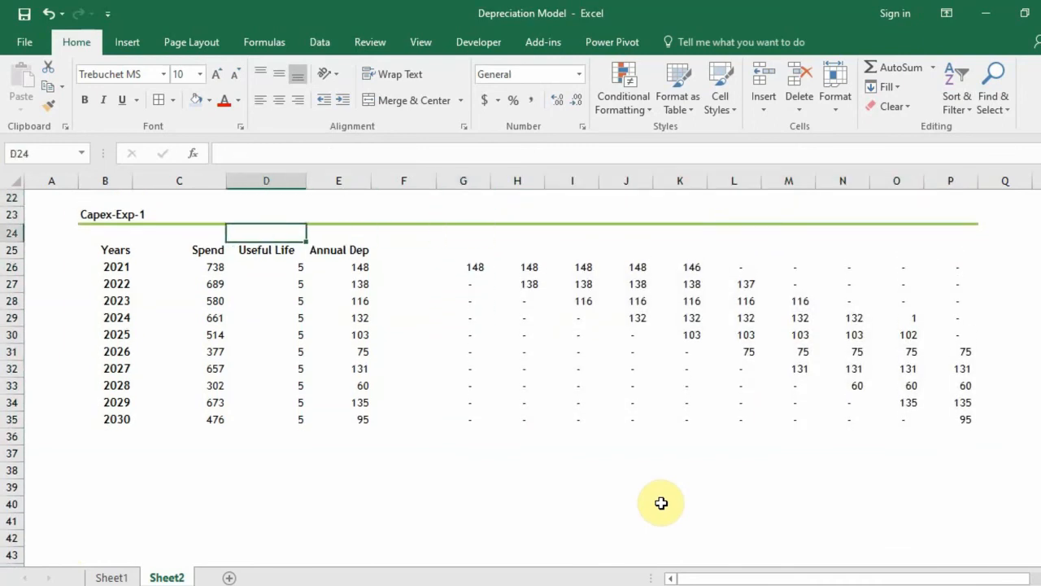
key("Up")
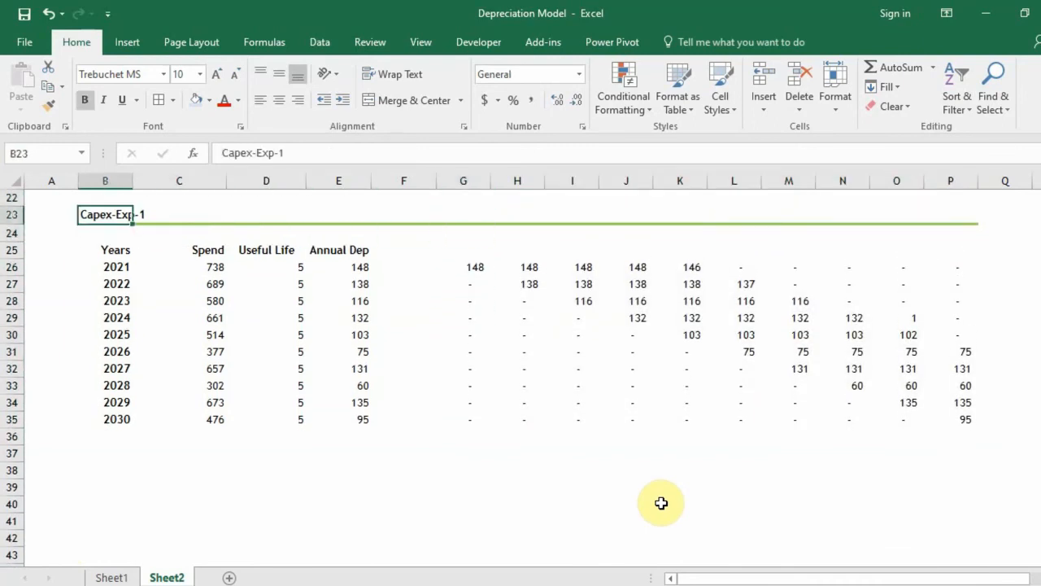
left_click(315, 157)
type("2")
key("Return")
Look over the years and yearly depreciation formulas in the Capex-Exp-2 schedule
key("Down")
key("Down")
key("Down")
key("Down")
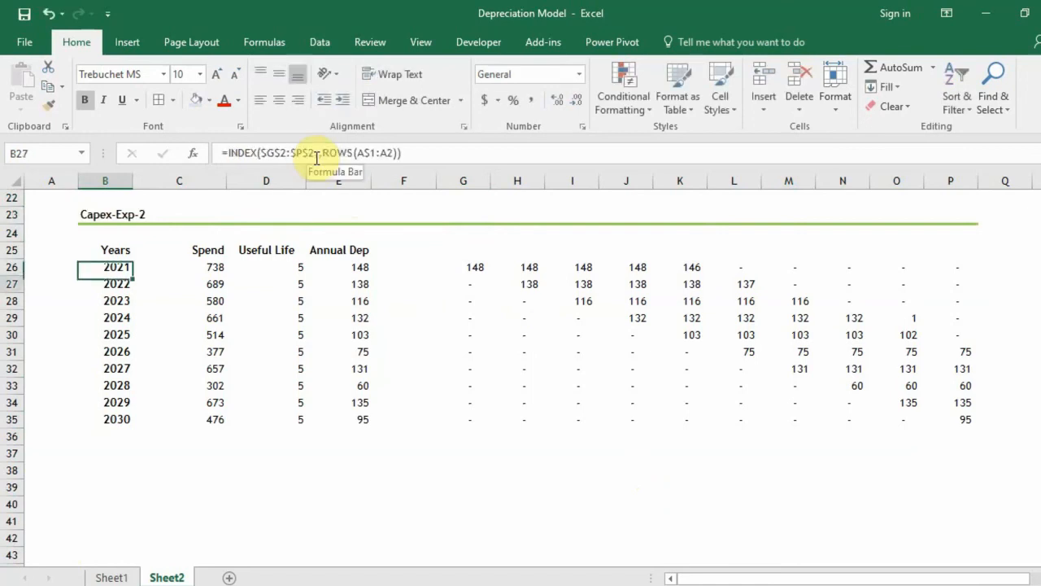
key("Right")
key("Right")
key("Right")
key("Right")
key("Right")
key("Right")
key("Right")
key("Right")
key("Right")
key("Down")
key("Down")
key("Down")
key("Down")
key("Down")
key("Down")
key("Down")
key("Down")
key("Down")
key("Down")
key("Down")
key("Down")
key("Down")
key("Down")
key("Down")
key("Down")
key("Down")
key("Down")
key("Down")
key("Down")
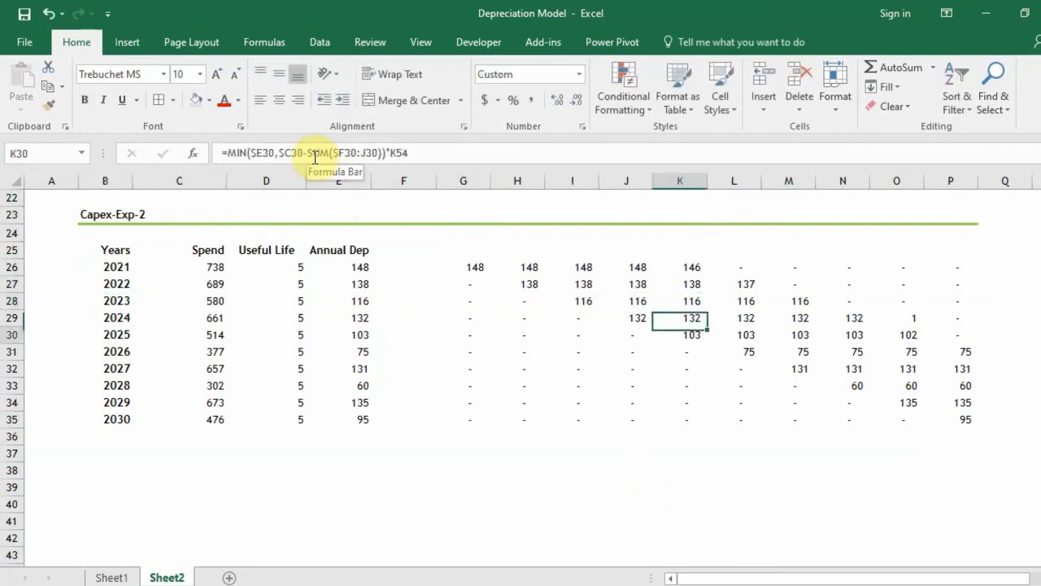
key("Up")
Examine the Time Flag table in rows 50 to 59 that both depreciation schedules refer to
key("Down")
key("Down")
key("Down")
key("Down")
key("Down")
key("Down")
key("Down")
key("Down")
key("Down")
key("Down")
key("Down")
key("Down")
key("Down")
key("Down")
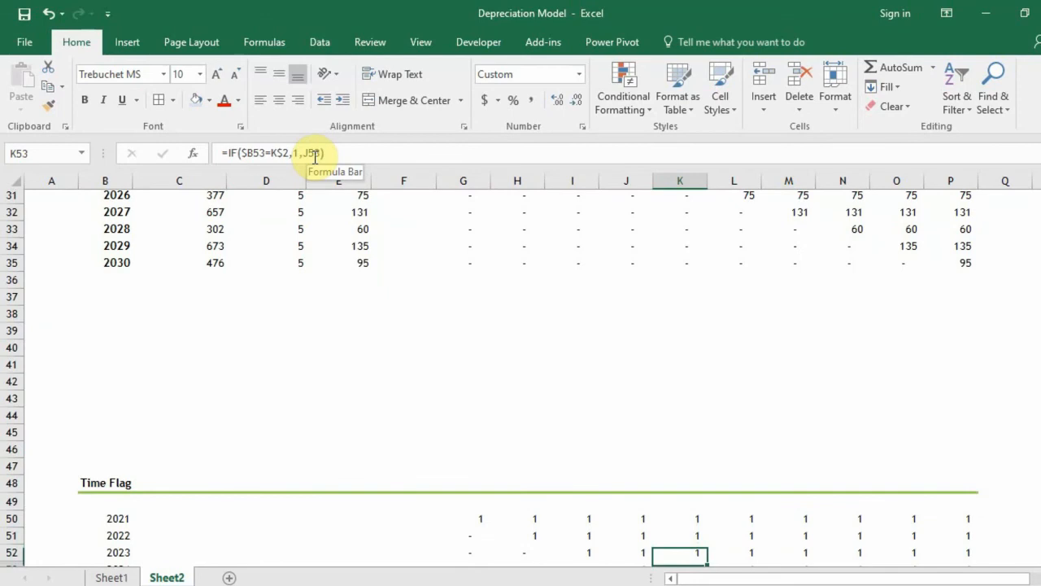
key("Down")
key("Down")
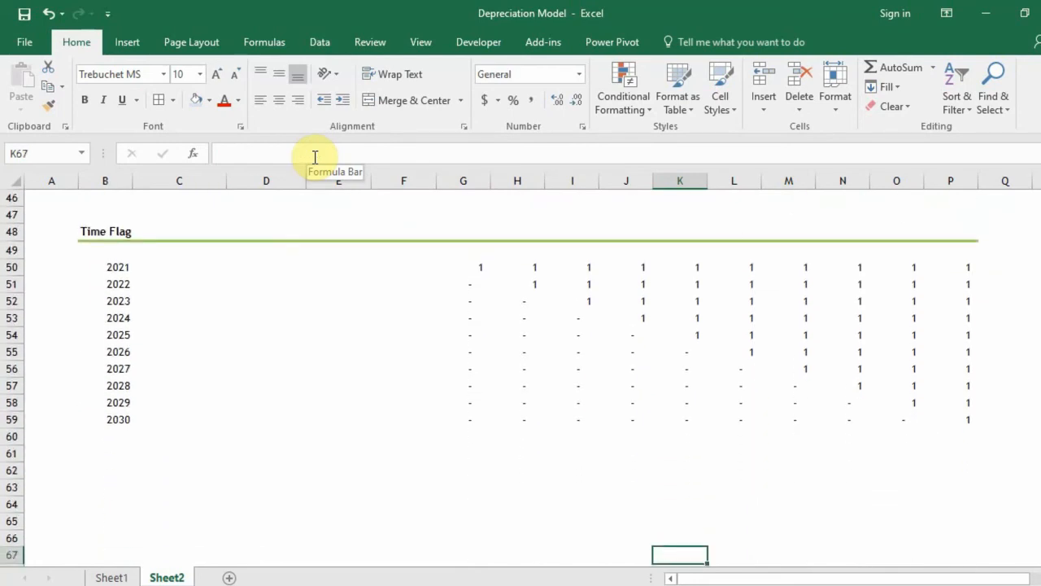
key("Up")
key("Up")
key("Up")
key("Up")
key("Up")
key("Up")
key("Up")
key("Up")
key("Up")
key("Up")
key("Up")
key("Up")
key("Up")
key("Up")
key("Up")
key("Up")
key("Up")
key("Up")
key("Up")
key("Down")
key("Down")
key("Down")
key("Down")
key("Down")
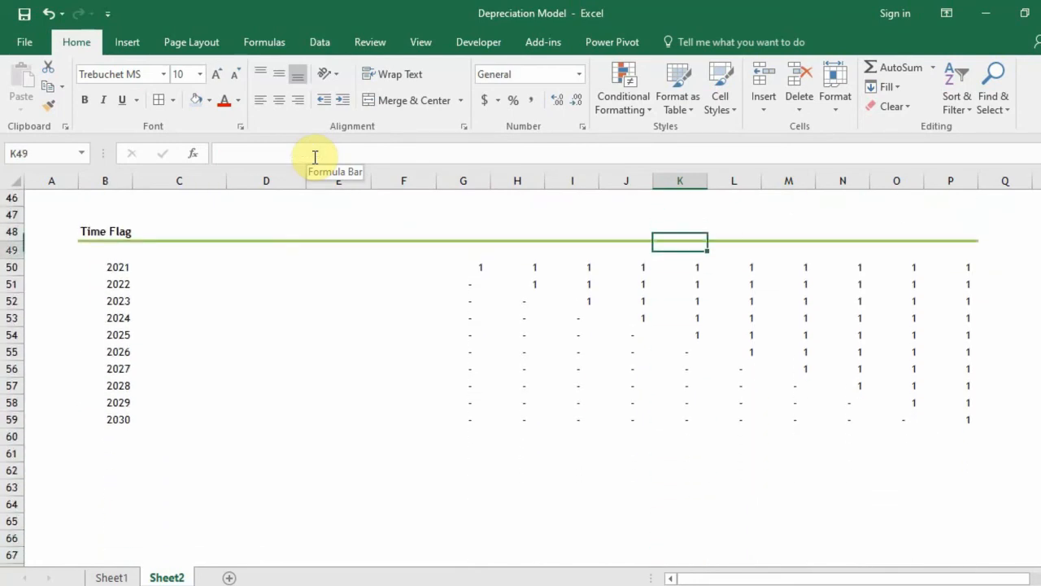
key("Up")
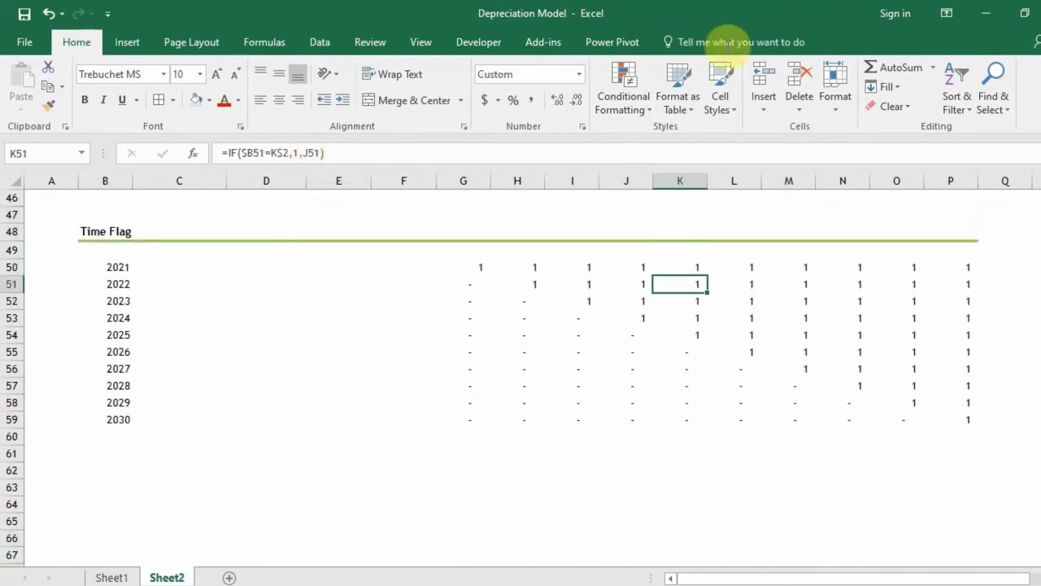
Extend the model to 2031 and 2032 by filling the whole of column P right into columns Q and R
scroll(521, 379, "up", 15)
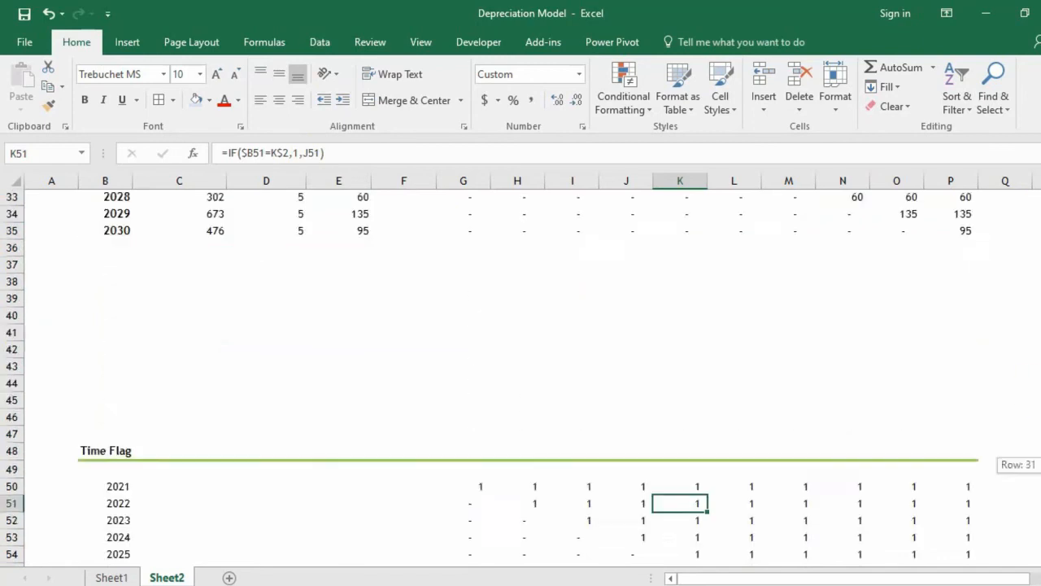
left_click_drag(913, 358, 913, 363)
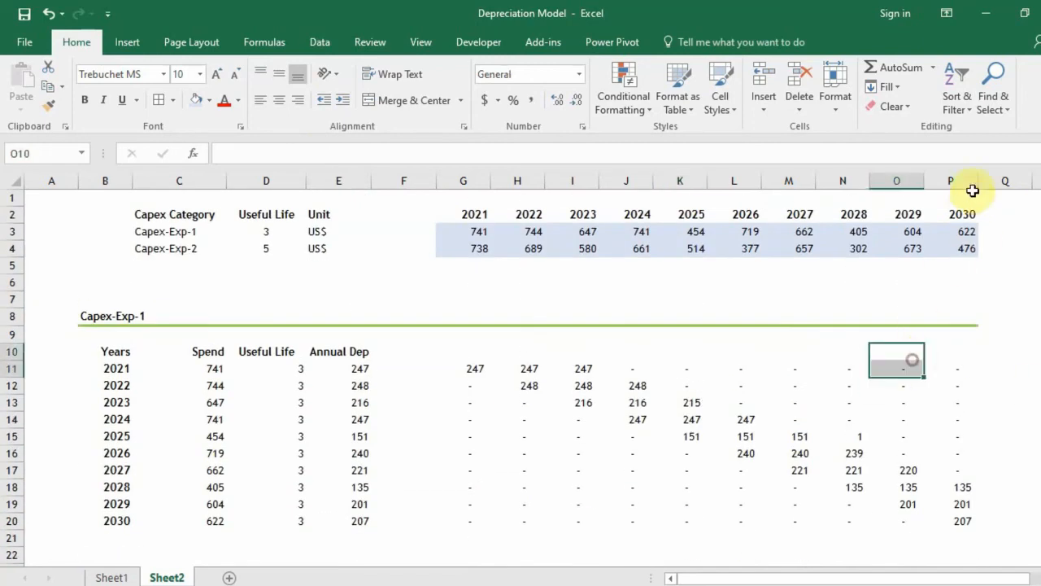
left_click(967, 181)
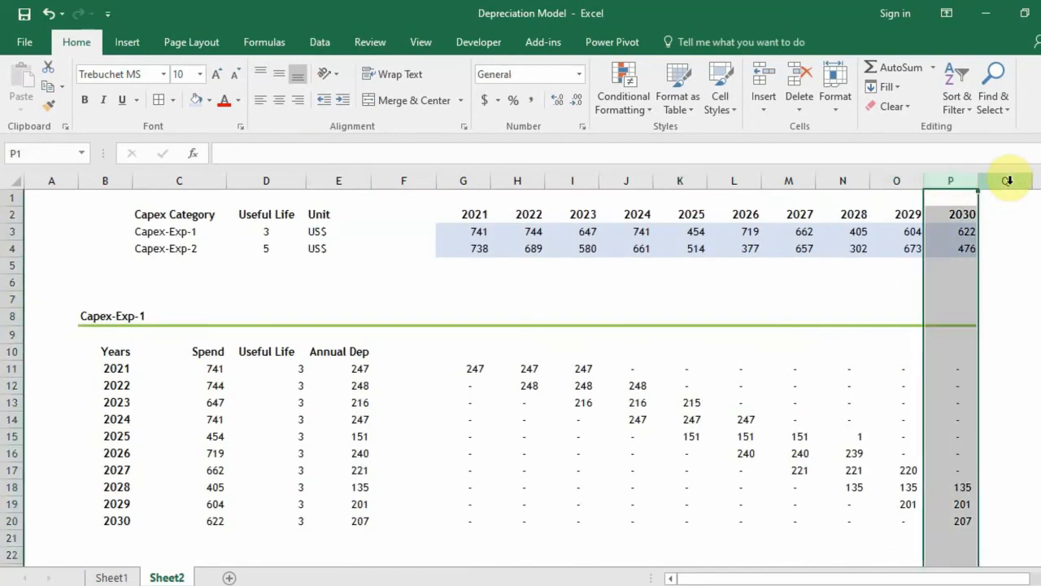
left_click_drag(1008, 181, 897, 181)
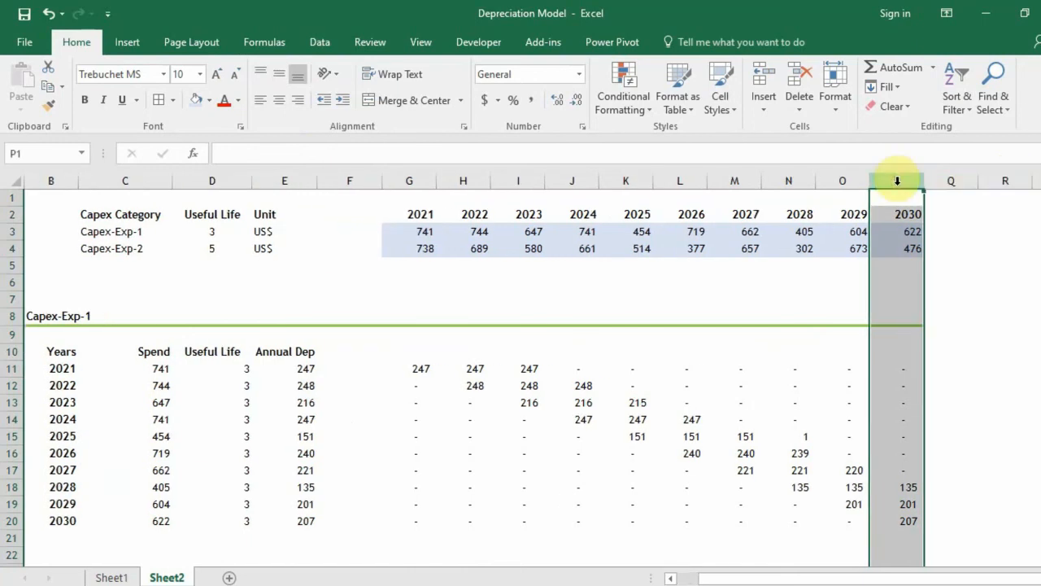
key("shift+Right")
key("shift+Right")
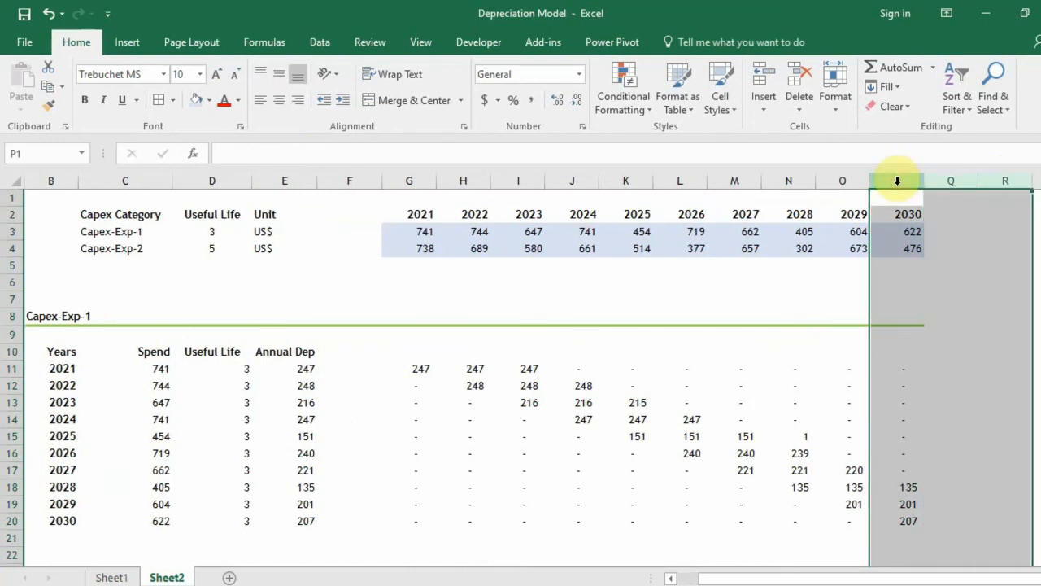
key("ctrl+r")
Look over the added 2031 and 2032 columns in both schedules, the Time Flag table and the capex input rows
scroll(961, 321, "down", 4)
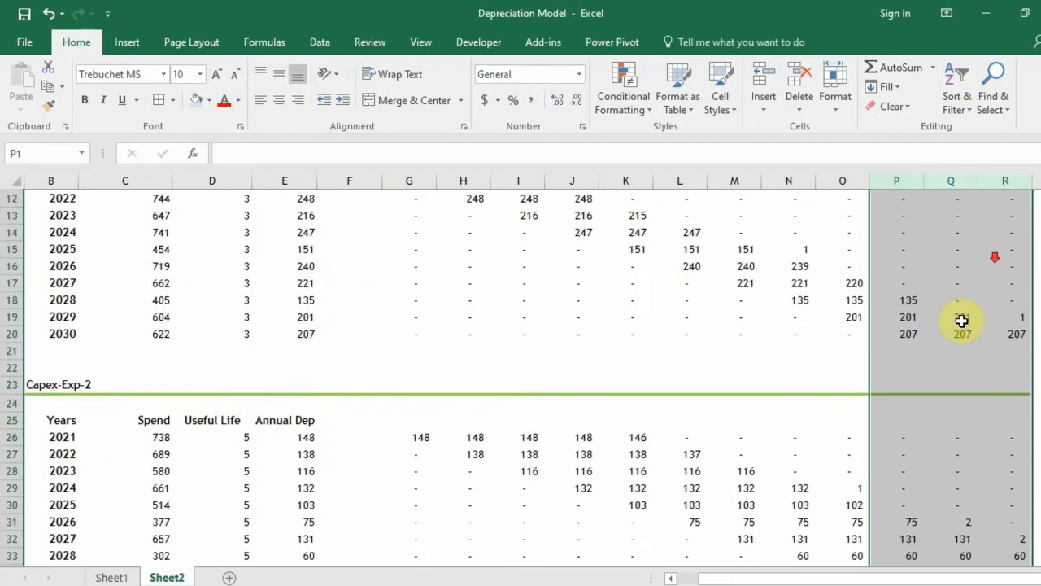
scroll(962, 320, "down", 9)
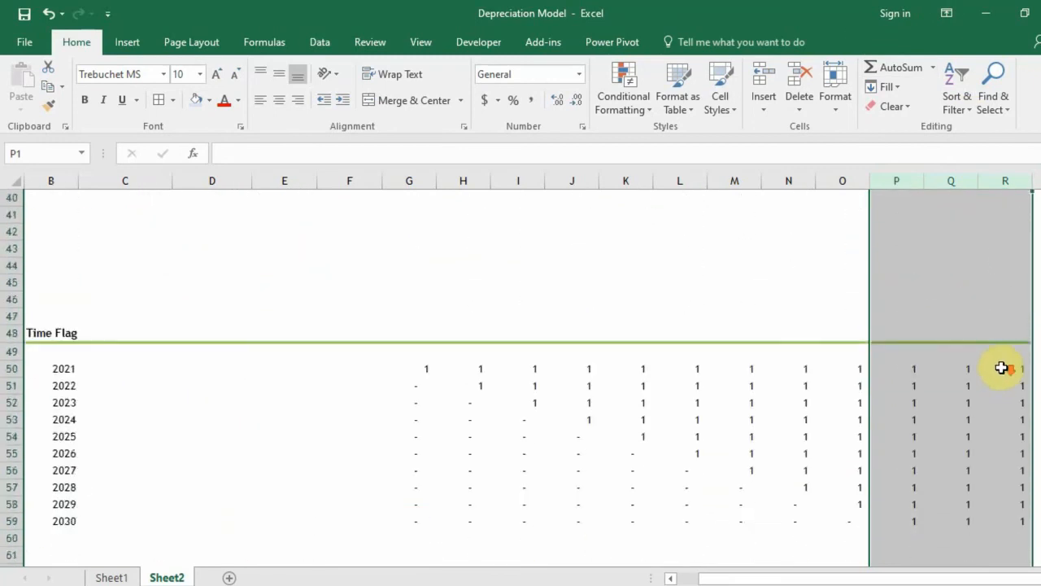
scroll(1002, 367, "down", 5)
scroll(1008, 406, "up", 14)
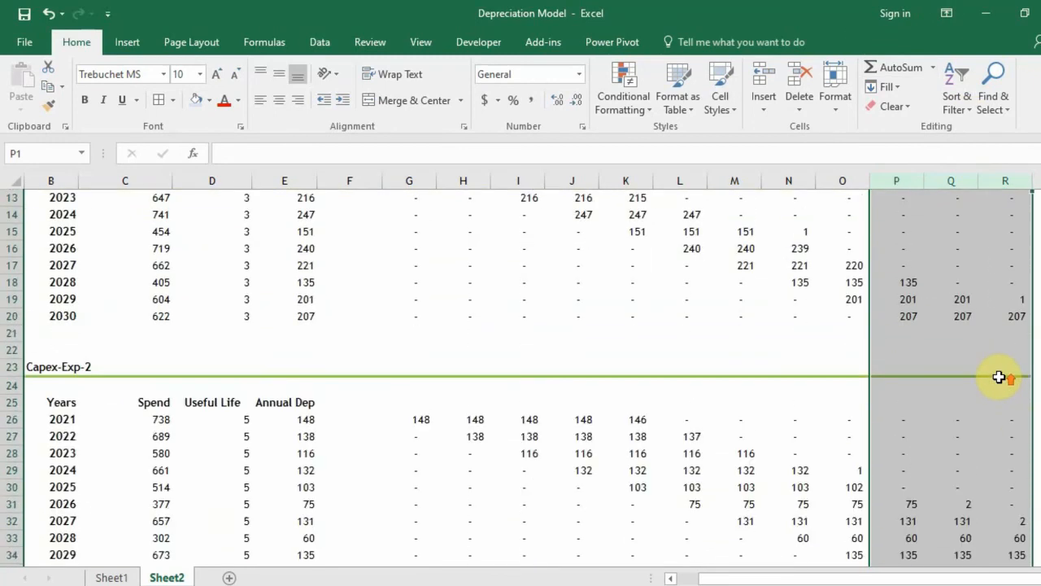
scroll(999, 377, "up", 4)
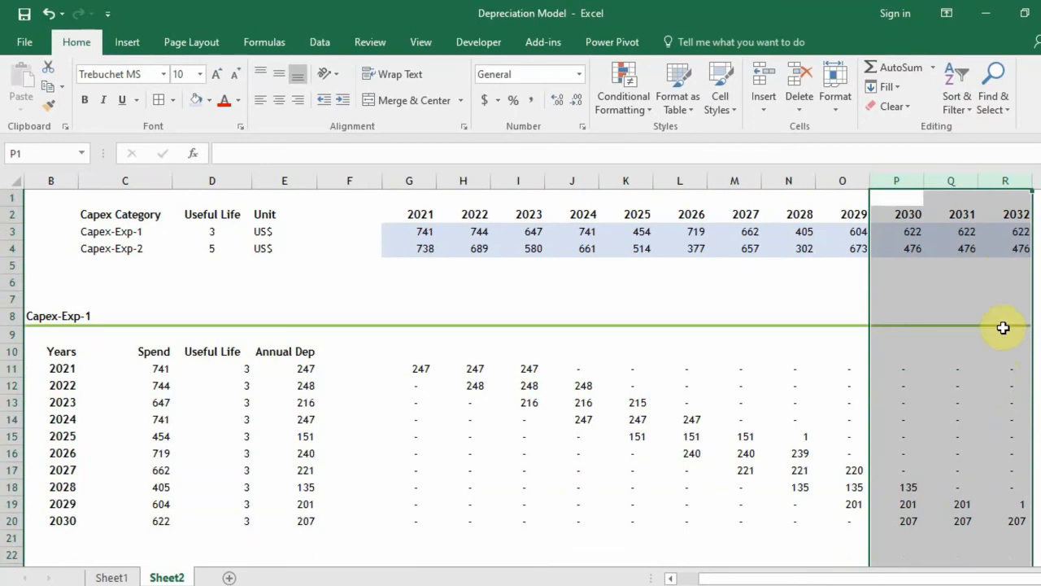
left_click(964, 503)
left_click(790, 248)
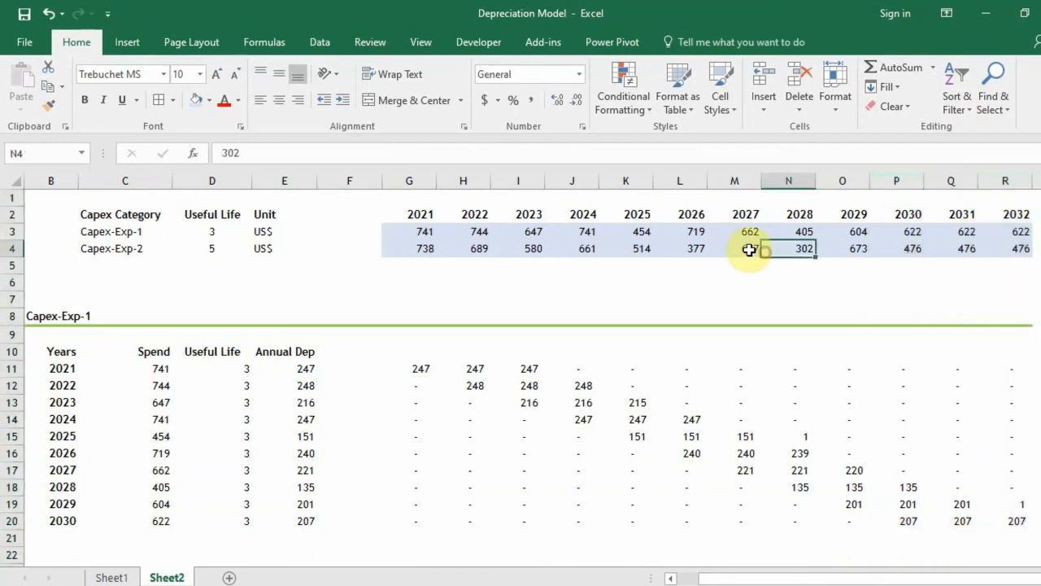
left_click(630, 232)
left_click(884, 231)
left_click(691, 261)
left_click(497, 230)
left_click(483, 267)
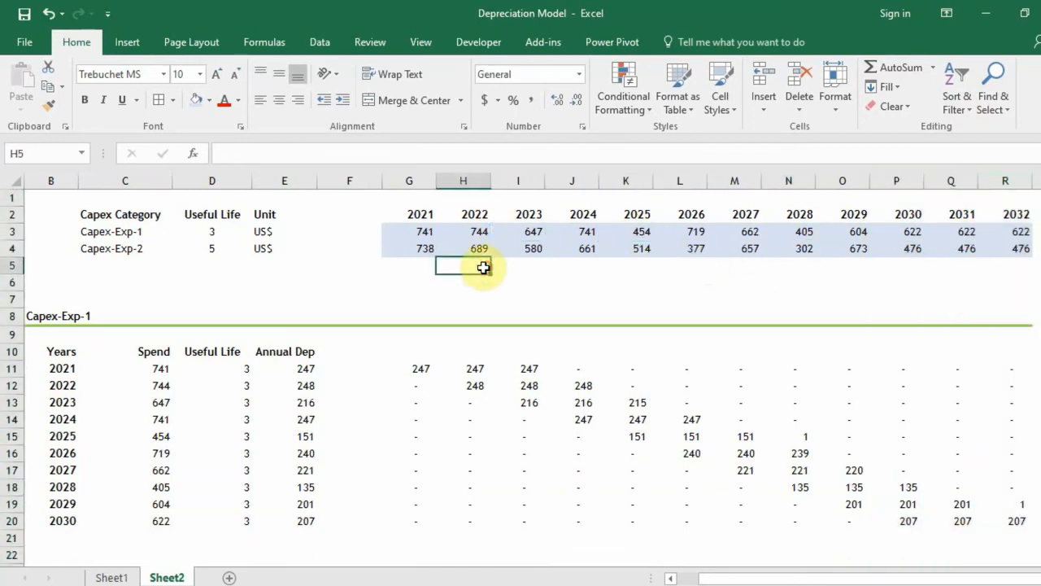
Delete the empty rows 38 to 46 between the Capex-Exp-2 schedule and the Time Flag table
scroll(484, 267, "down", 10)
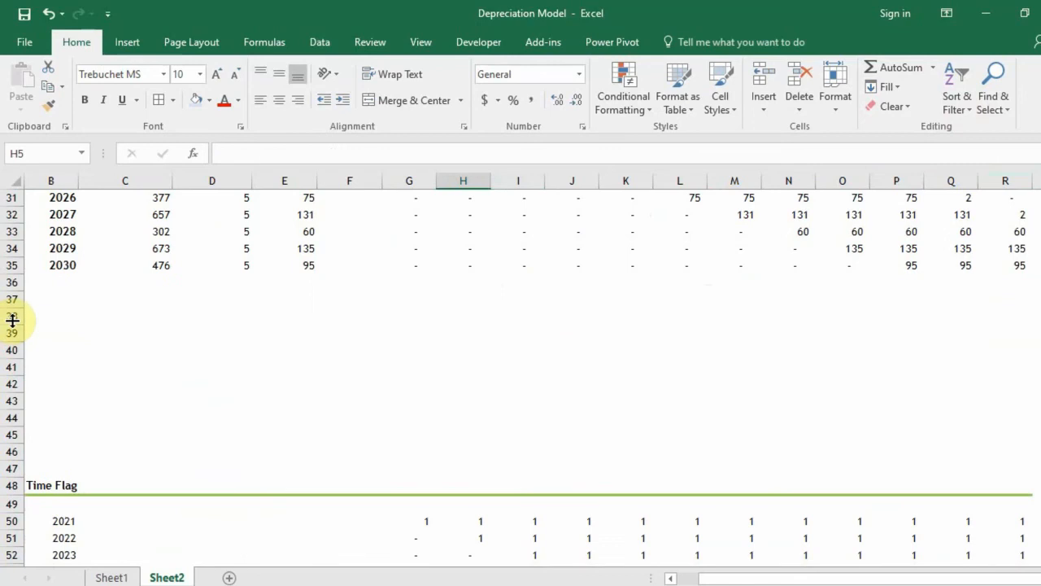
left_click_drag(13, 320, 12, 446)
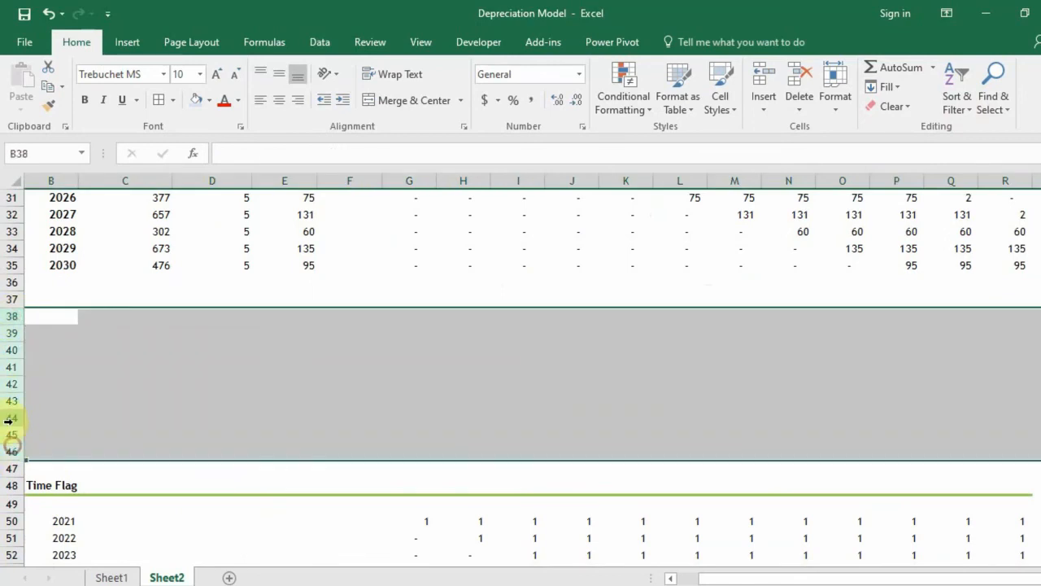
right_click(10, 423)
left_click(73, 305)
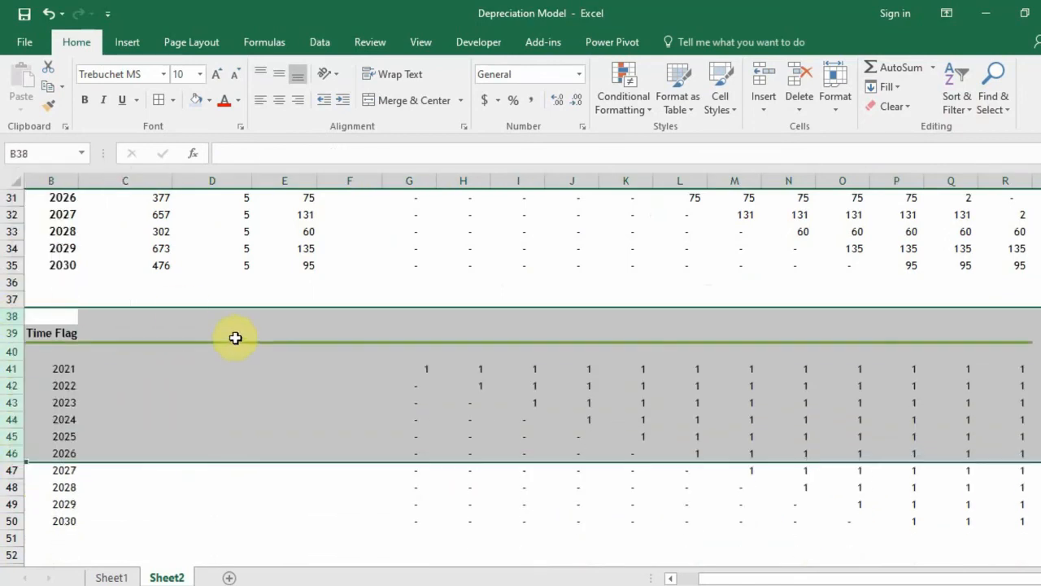
left_click(254, 284)
left_click(255, 401)
Fit both depreciation schedules on screen with the ribbon collapsed, and review the capex inputs and each schedule
scroll(316, 374, "up", 10)
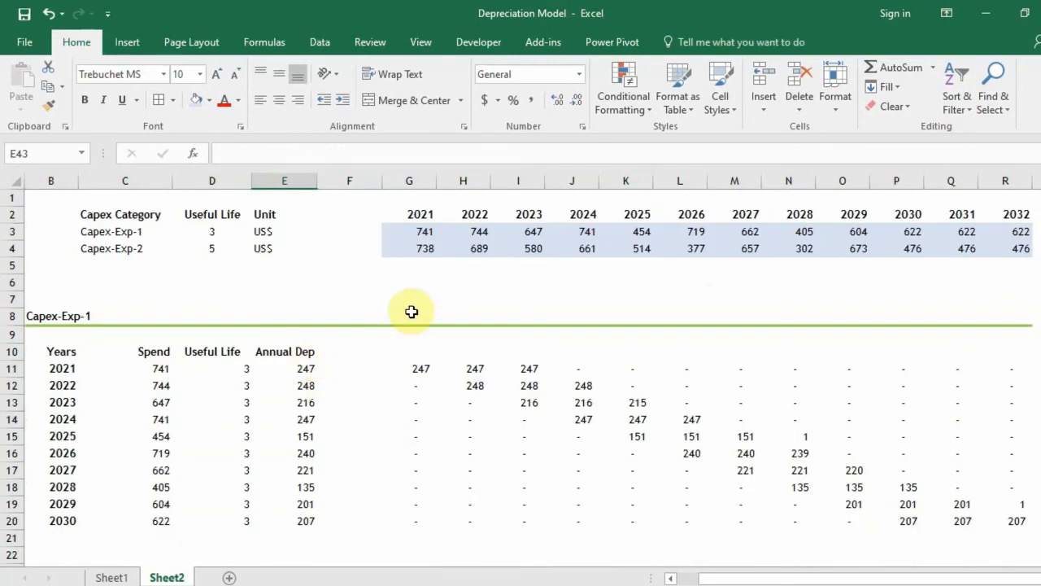
left_click_drag(946, 585, 920, 585)
left_click(373, 439)
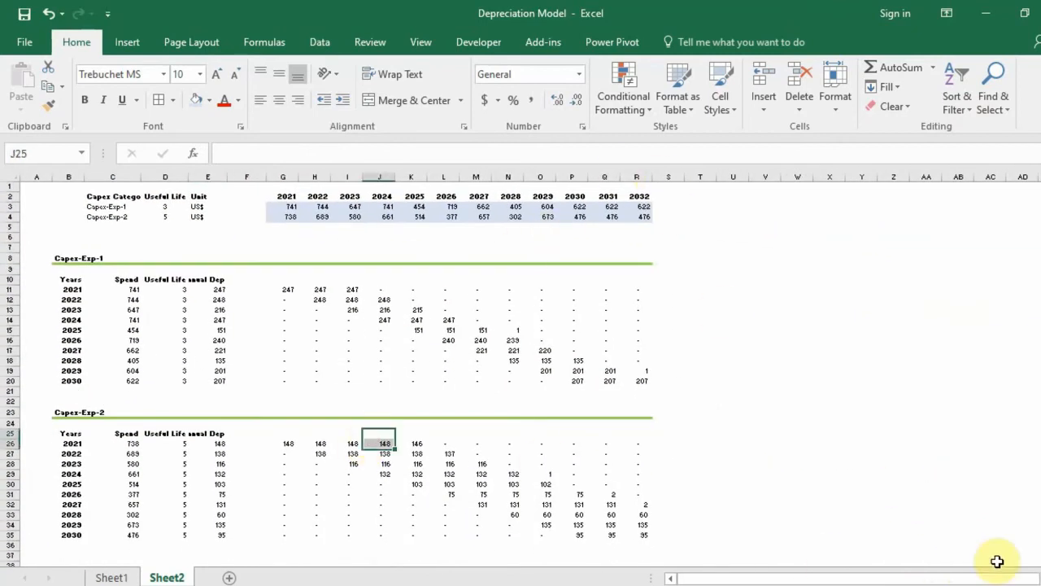
left_click(1030, 585)
scroll(587, 358, "up", 1)
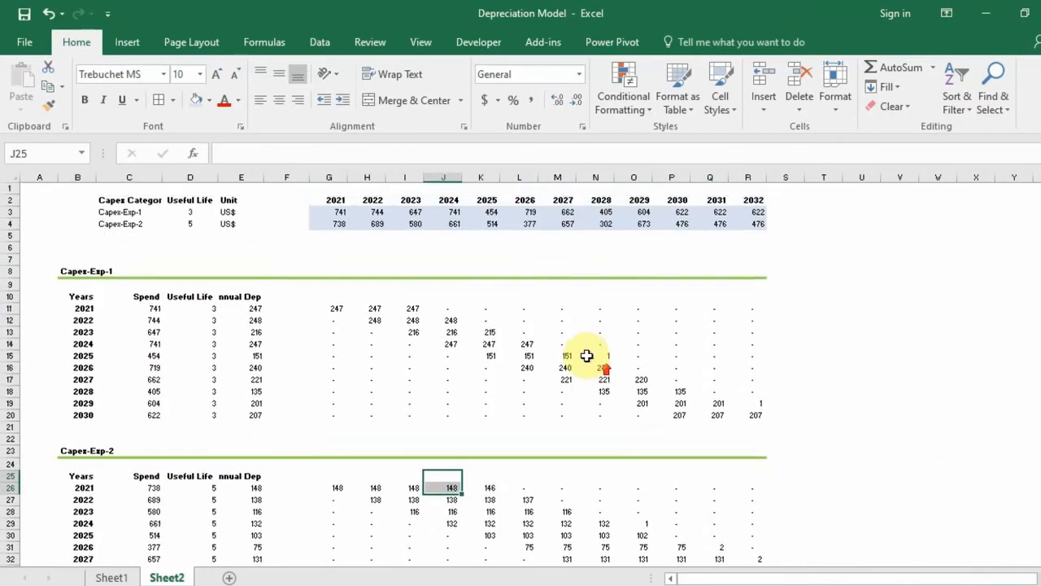
key("ctrl+F1")
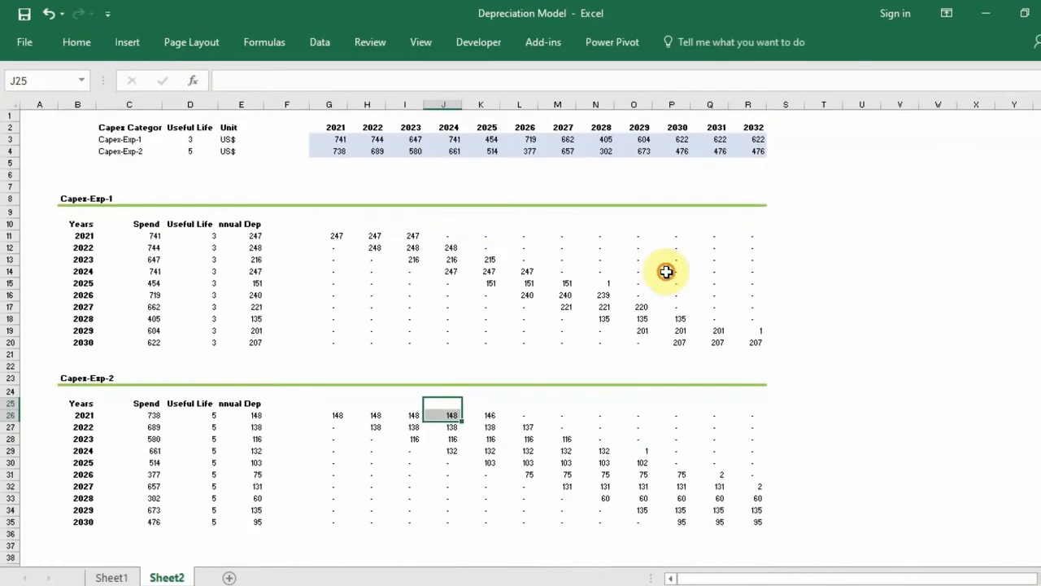
left_click(669, 271)
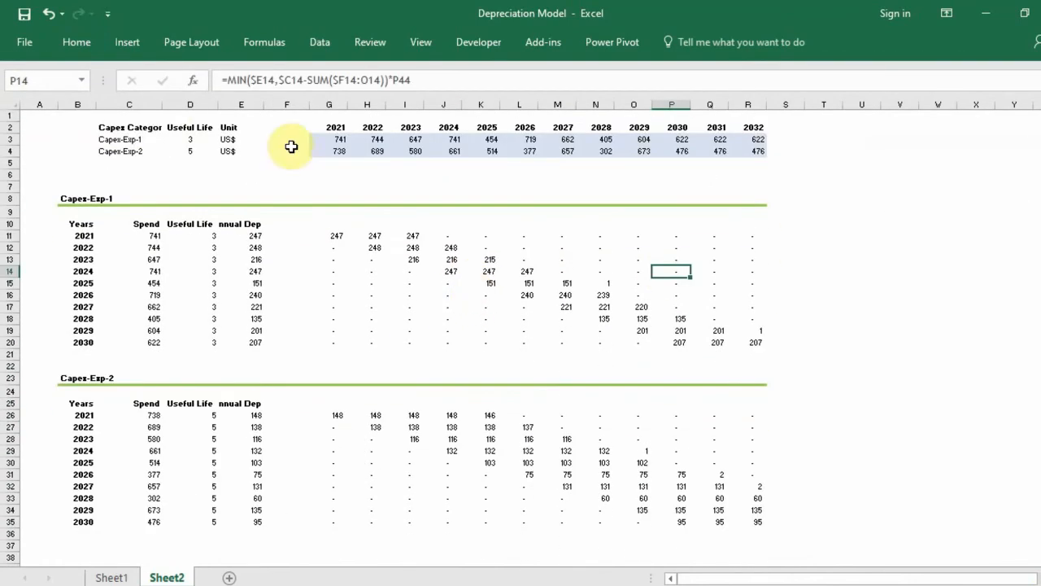
left_click(125, 128)
left_click_drag(124, 128, 746, 154)
left_click(209, 296)
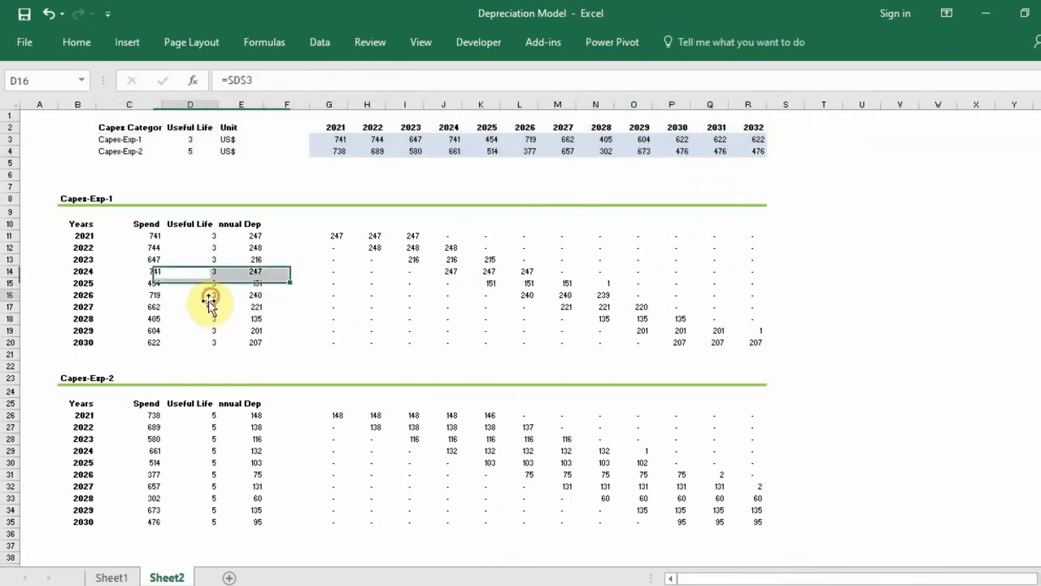
left_click_drag(90, 201, 747, 351)
left_click_drag(596, 450, 586, 460)
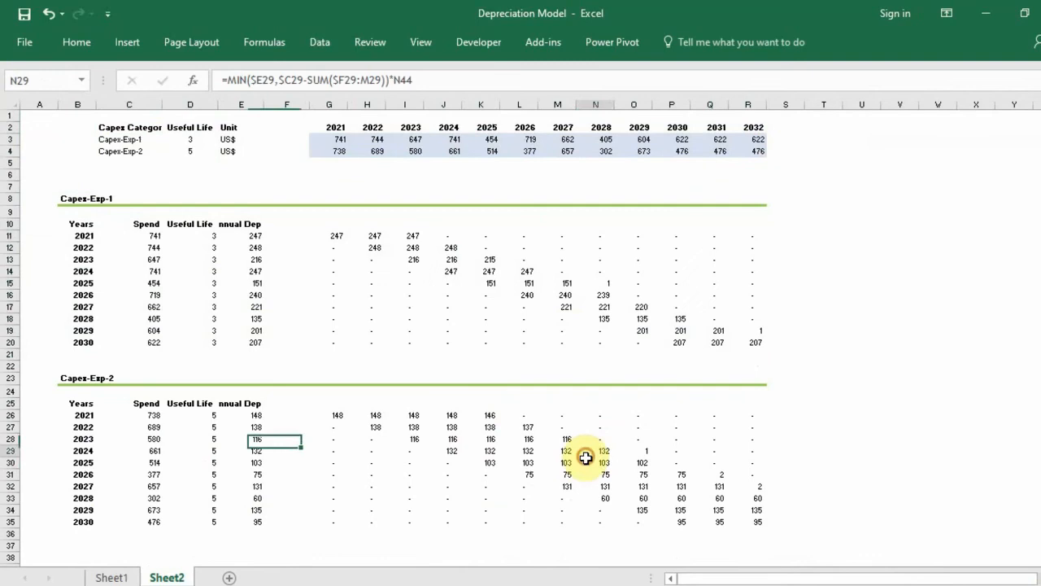
Total the 2021 depreciation of Capex-Exp-1 in G21 with =SUM(G11:G20), in bold
left_click(340, 356)
type("=")
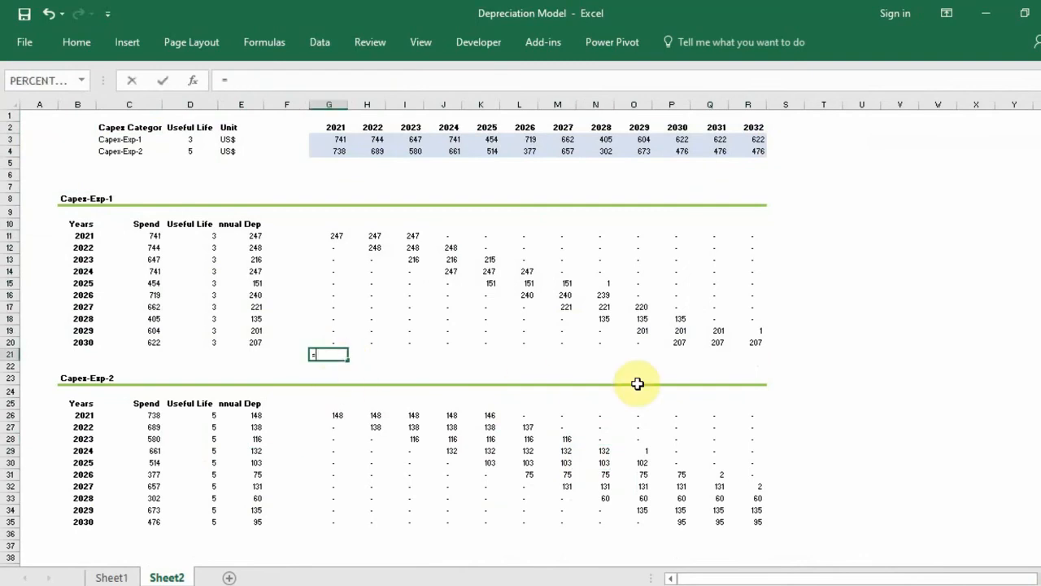
type("sum(")
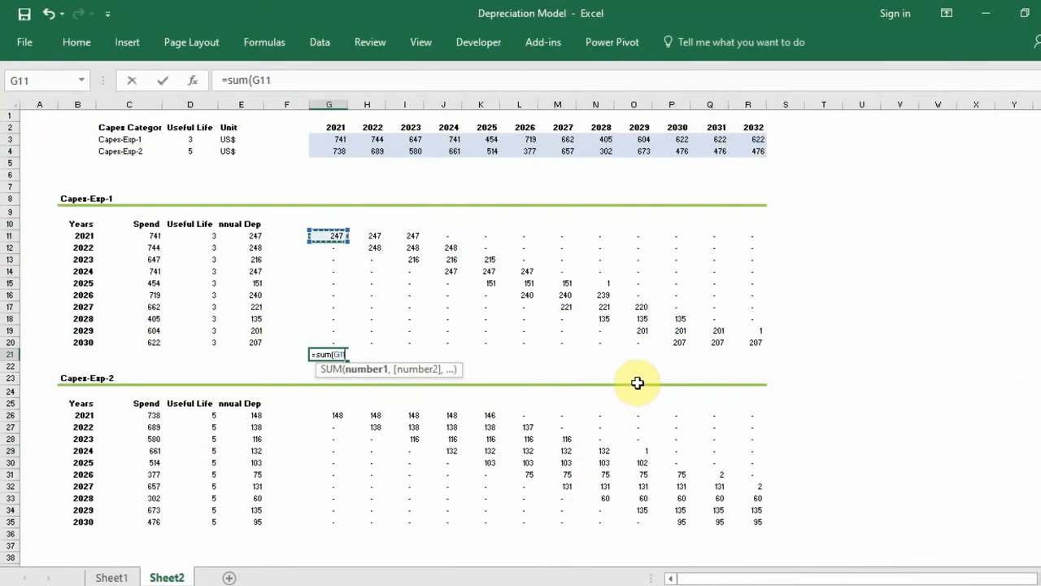
key("shift+Down")
key("shift+Down")
key("shift+Down")
key("shift+Down")
key("shift+Down")
key("shift+Down")
key("shift+Down")
key("shift+Down")
key("shift+Down")
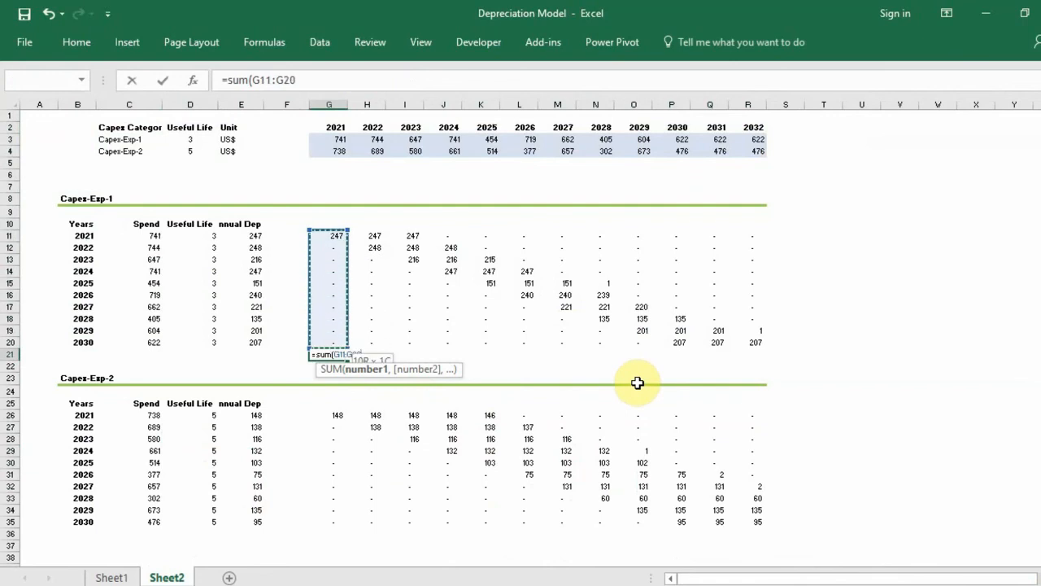
key("Return")
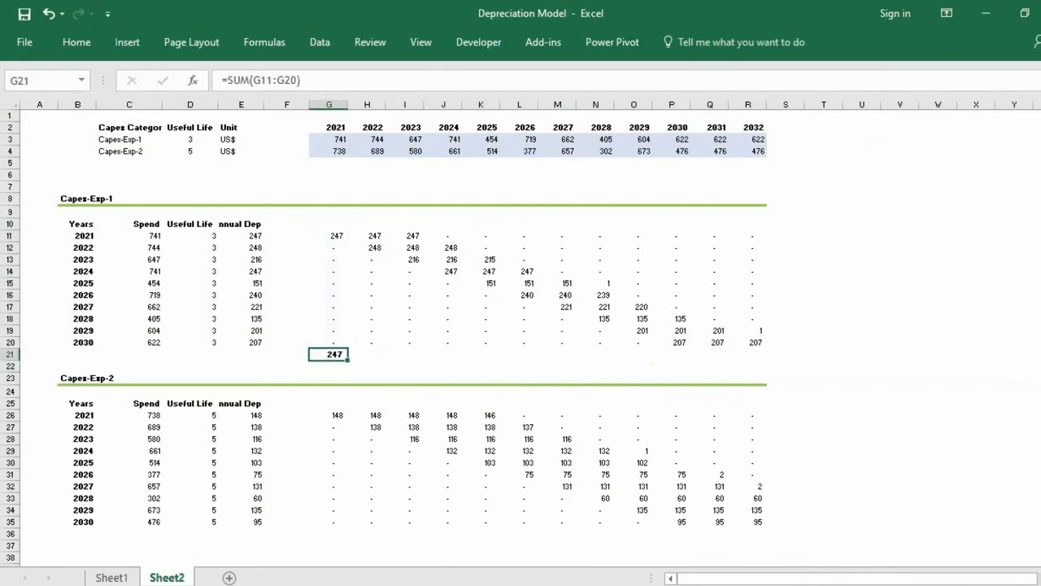
Apply a Top and Double Bottom Border to the total in G21 and check its look
left_click(75, 44)
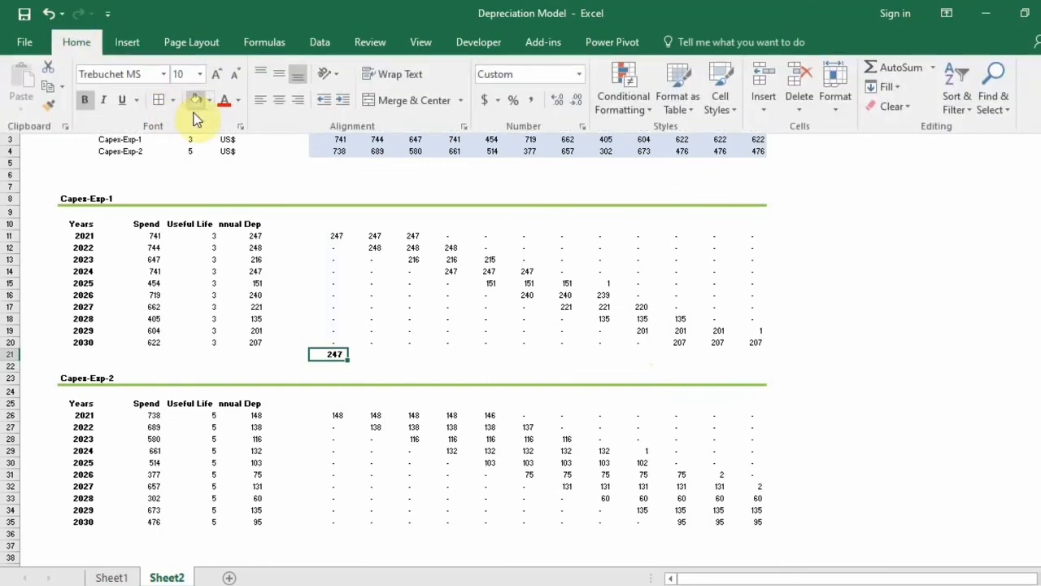
left_click(170, 100)
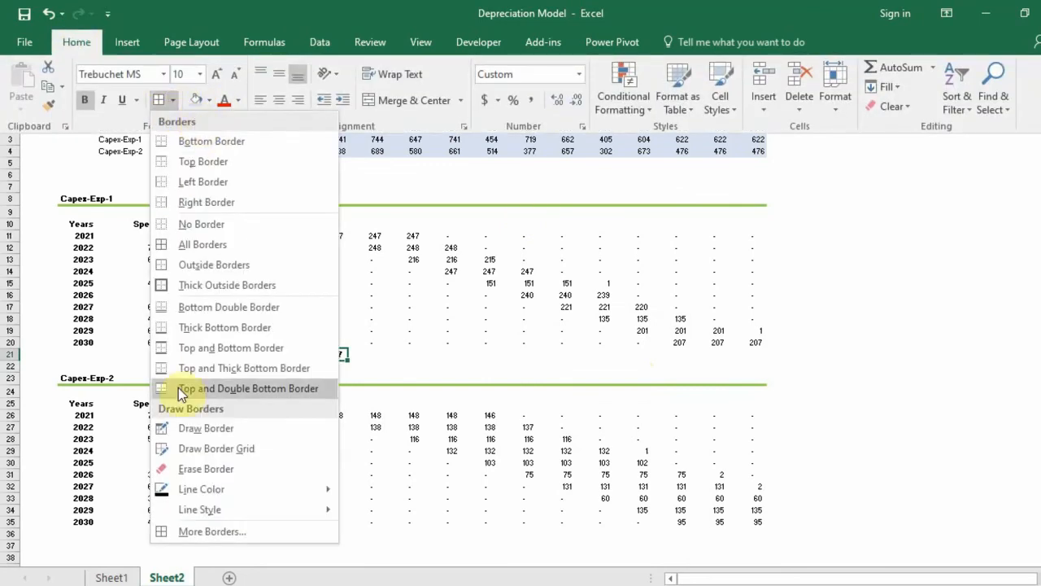
left_click(203, 389)
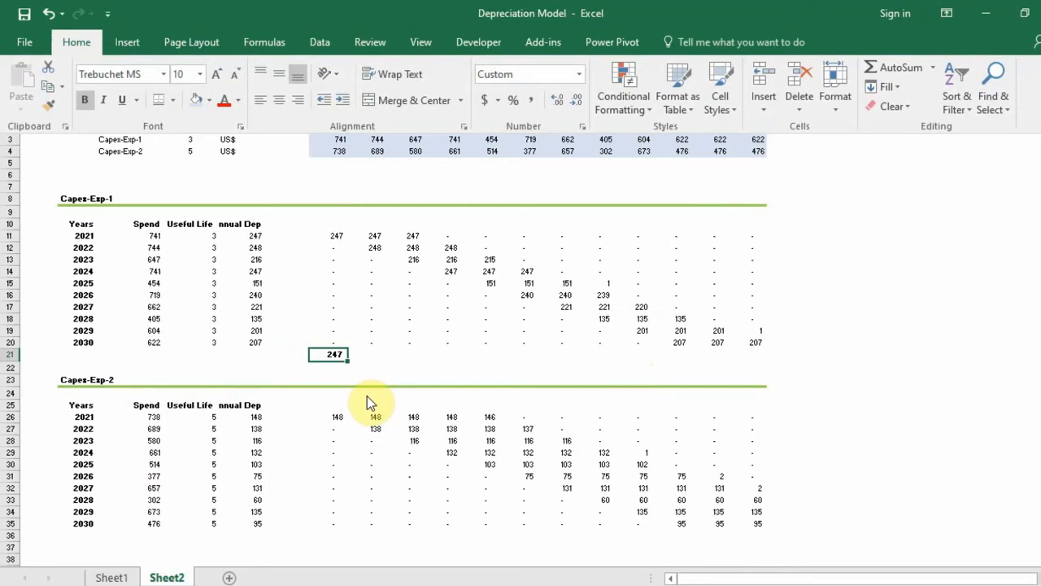
left_click(336, 353)
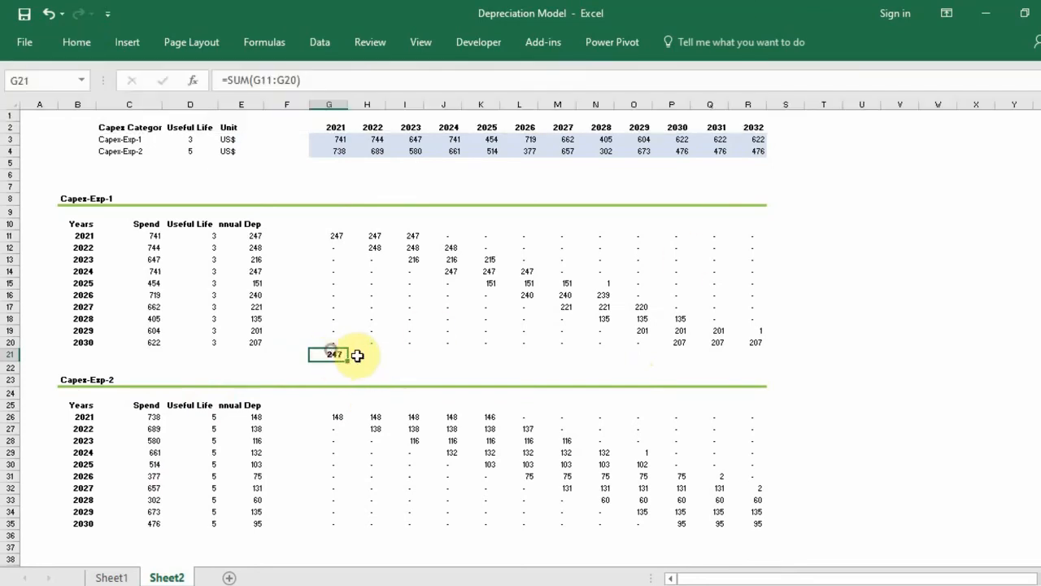
left_click(358, 355)
left_click(320, 343)
left_click(330, 354)
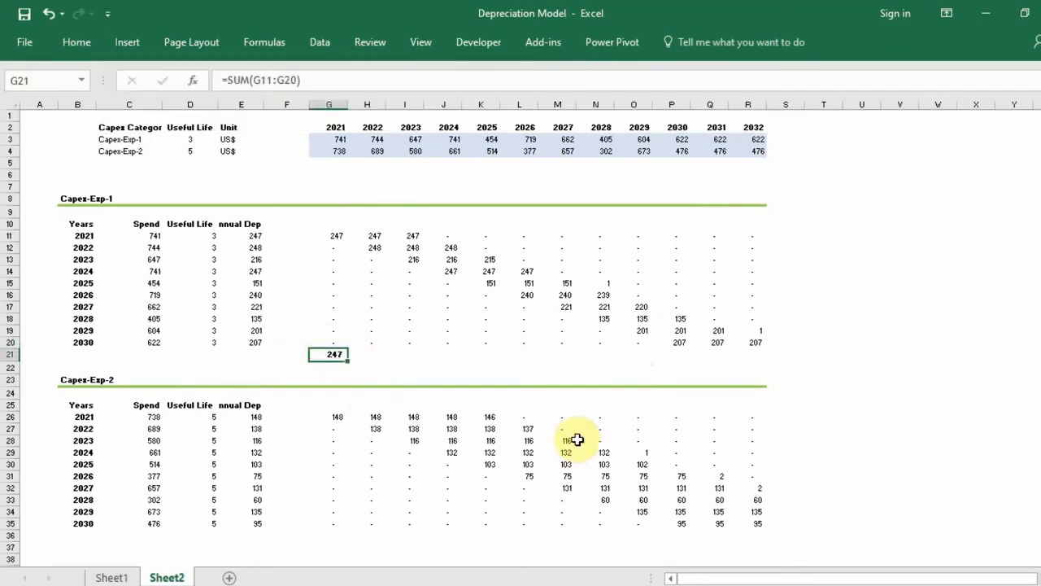
key("Right")
key("shift+Right")
key("shift+Right")
key("shift+Right")
key("shift+Right")
key("shift+Right")
key("Right")
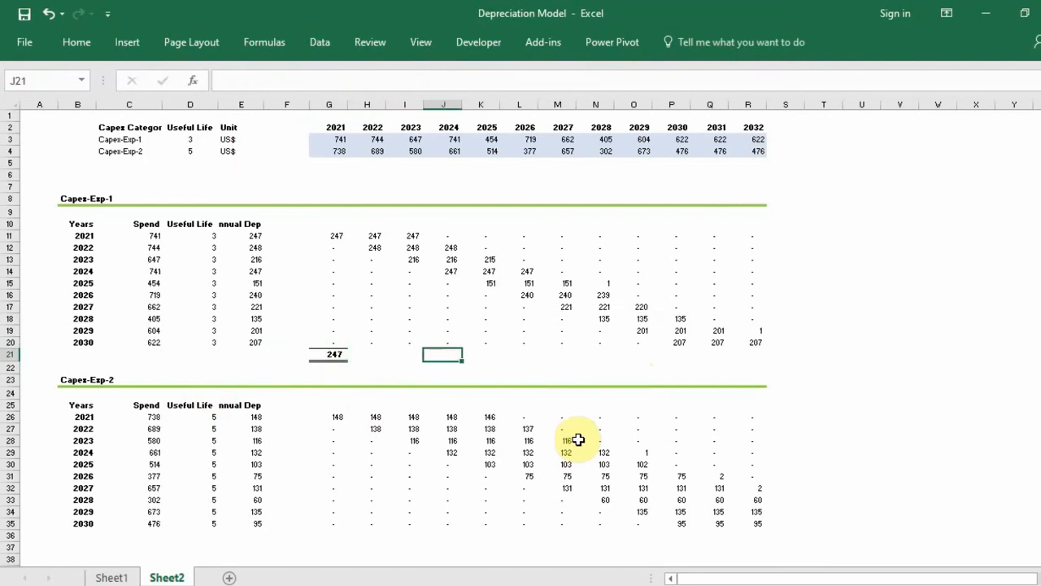
key("Left")
key("Left")
key("Left")
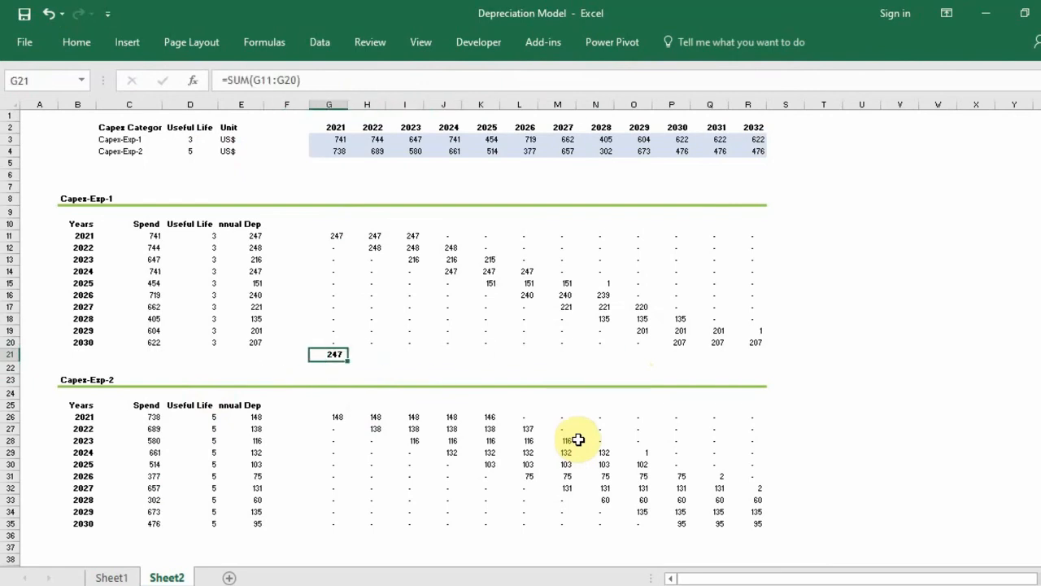
Fill the bordered total in G21 right across row 21 to column R
key("shift+Right")
key("shift+Right")
key("shift+Right")
key("shift+Right")
key("shift+Right")
key("shift+Right")
key("shift+Right")
key("shift+Right")
key("shift+Right")
key("shift+Right")
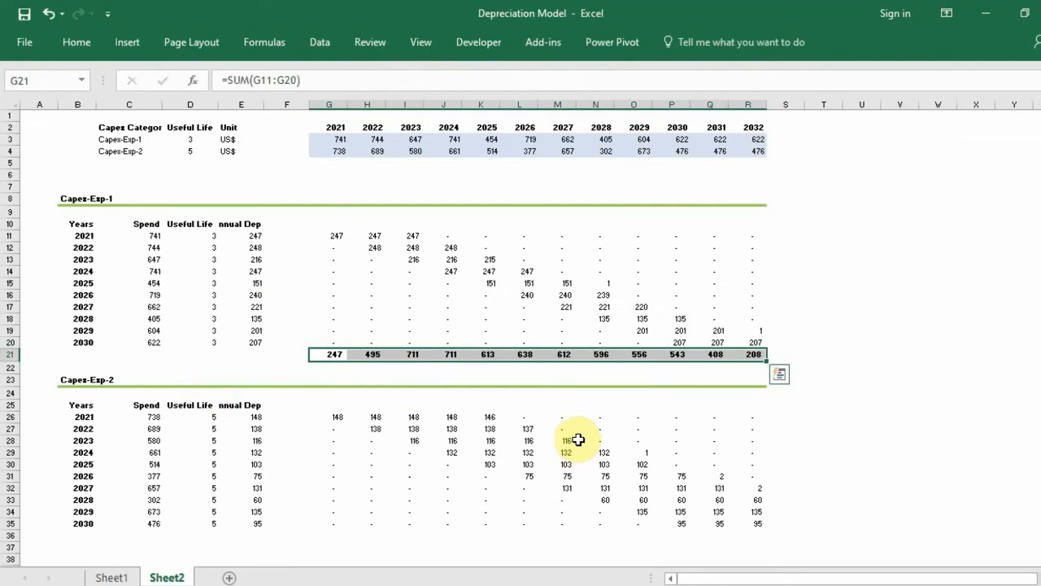
Copy the Capex-Exp-1 totals in G21:R21 to row 36 under the Capex-Exp-2 schedule, starting at G36
key("ctrl+c")
key("Down")
key("Down")
key("Down")
key("Down")
key("Down")
key("Down")
key("Down")
key("Down")
key("Down")
key("Down")
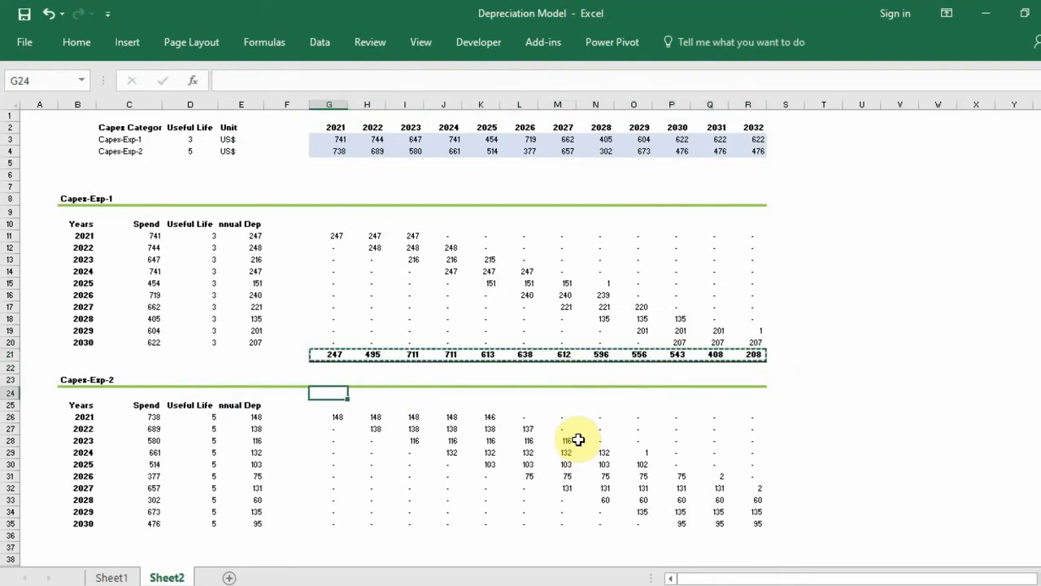
key("Down")
key("Down")
key("Down")
key("Down")
key("Down")
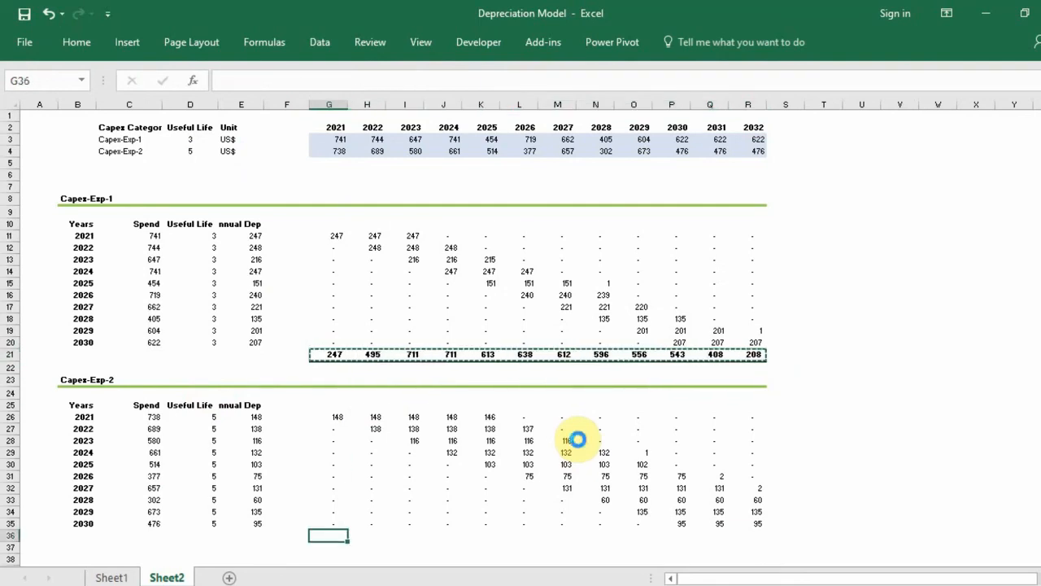
key("ctrl+v")
key("Up")
key("Up")
key("Up")
key("Up")
key("Escape")
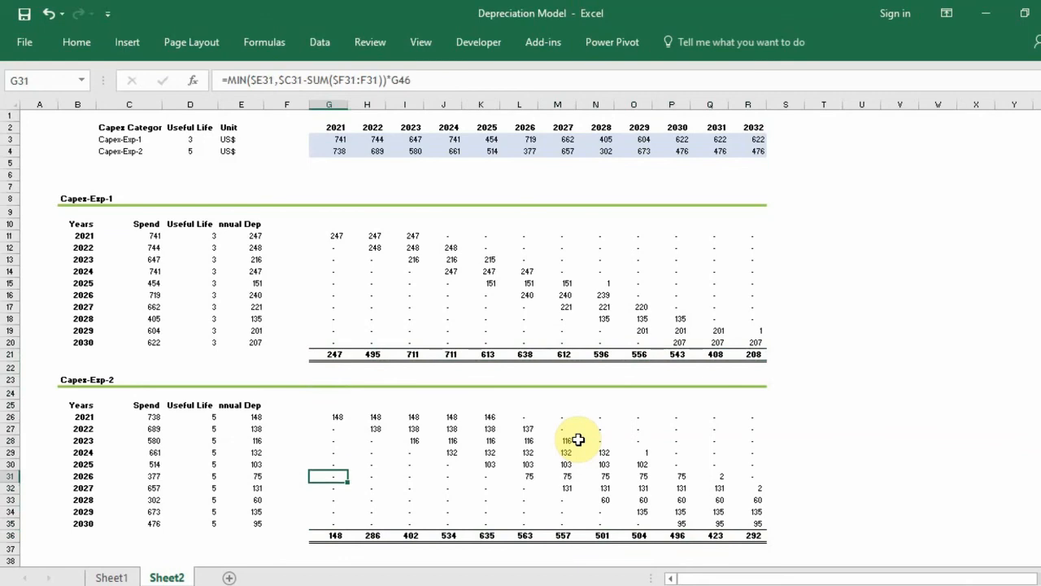
Label the Capex-Exp-1 totals row "Total" in F21
key("Up")
key("Up")
key("Up")
key("Up")
key("Up")
key("Up")
key("Left")
key("Left")
key("Up")
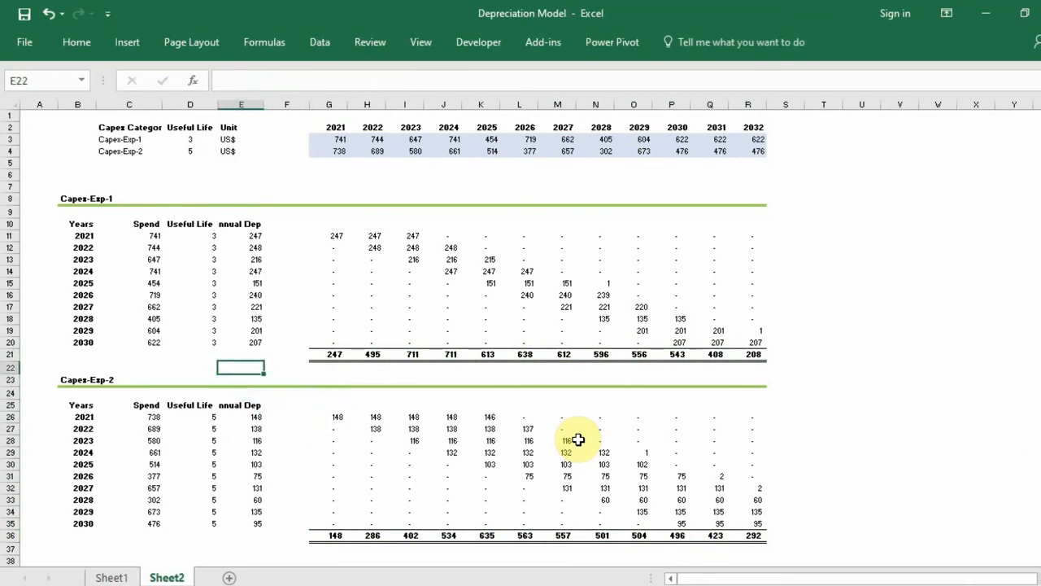
key("Up")
key("Right")
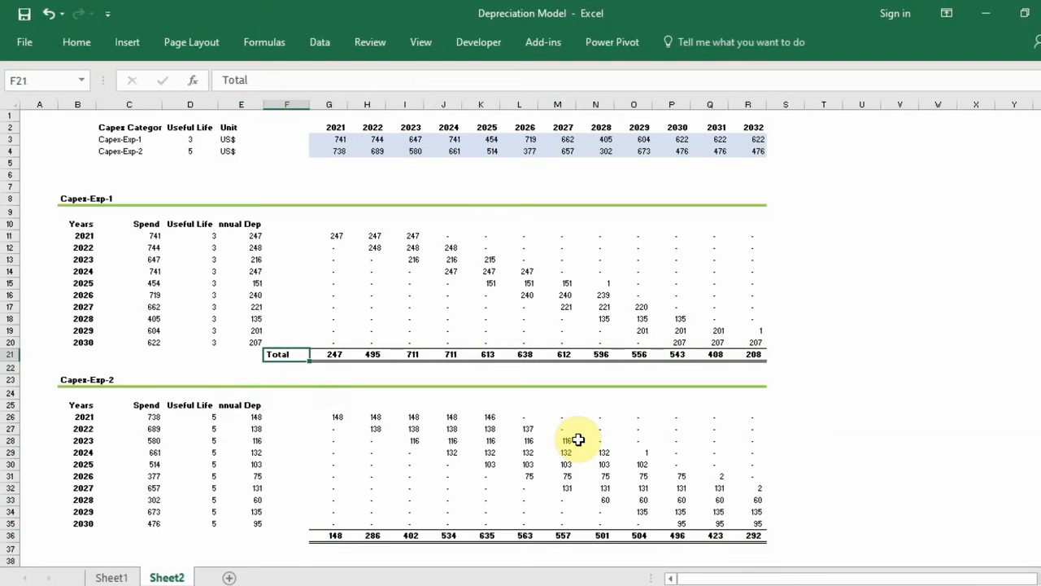
Copy the Total label from F21 to F36 beside the Capex-Exp-2 totals
key("Down")
key("Down")
key("Down")
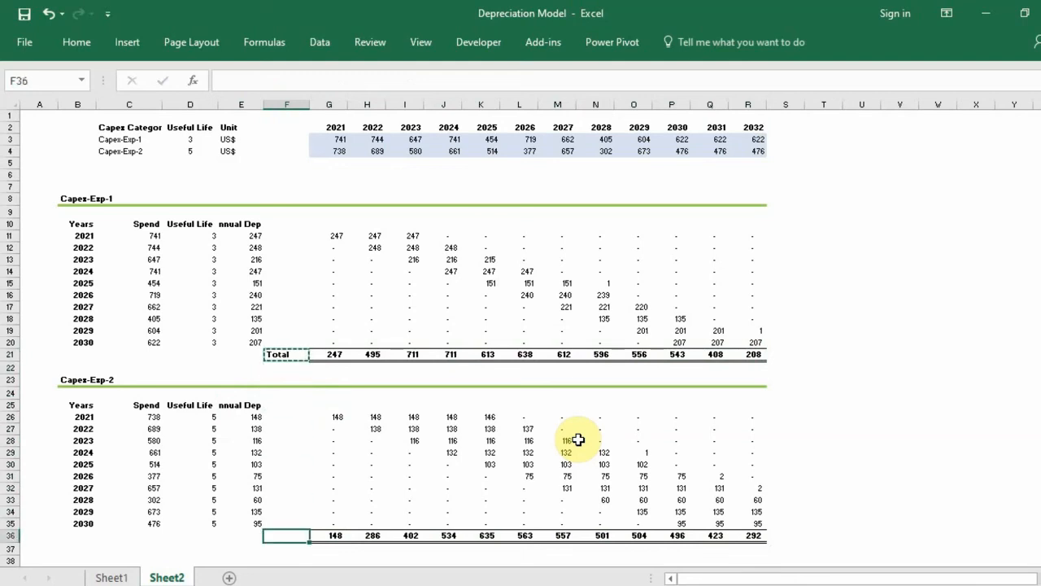
key("Down")
key("Escape")
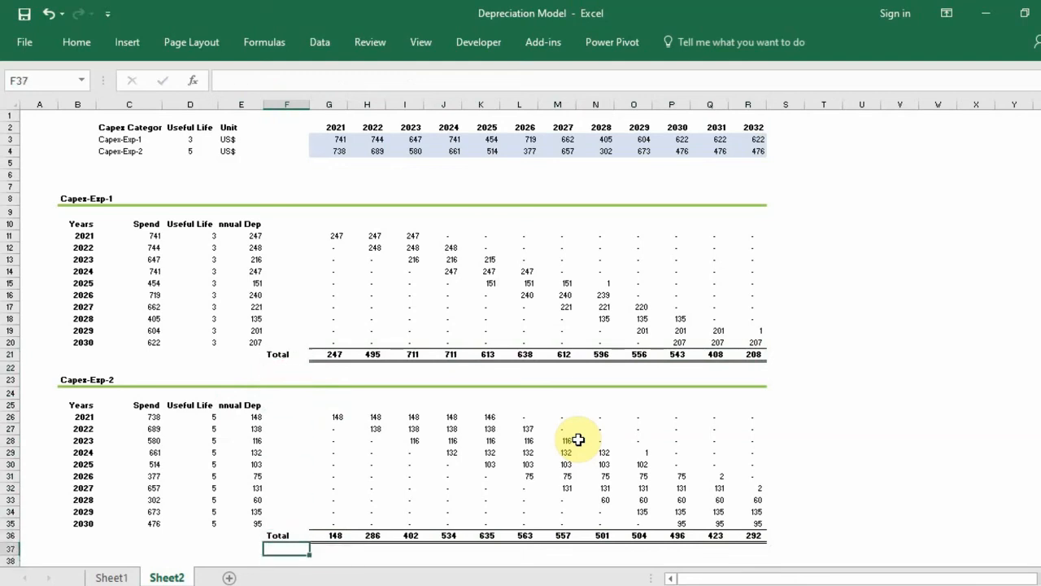
key("Up")
Review both completed depreciation schedules, their total rows and the Time Flag block beneath them
scroll(415, 427, "down", 6)
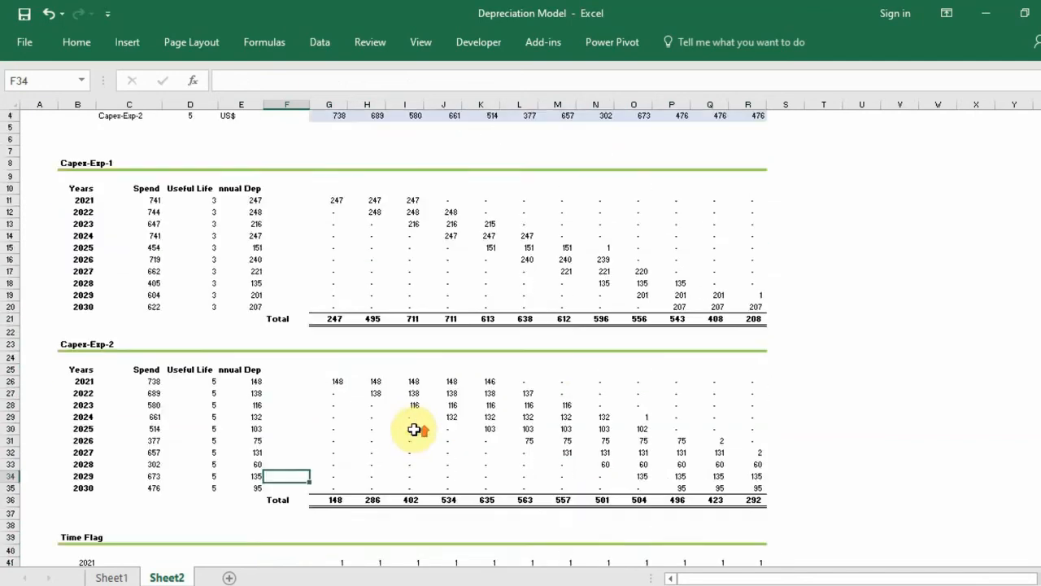
scroll(415, 421, "up", 6)
left_click(319, 234)
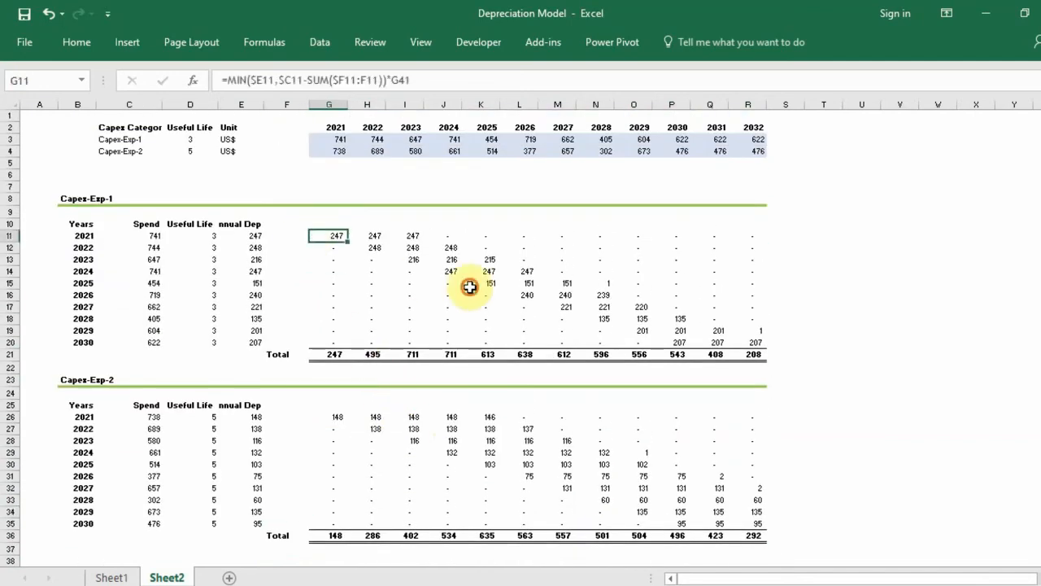
left_click(409, 351)
left_click(303, 406)
left_click(439, 452)
scroll(443, 440, "down", 7)
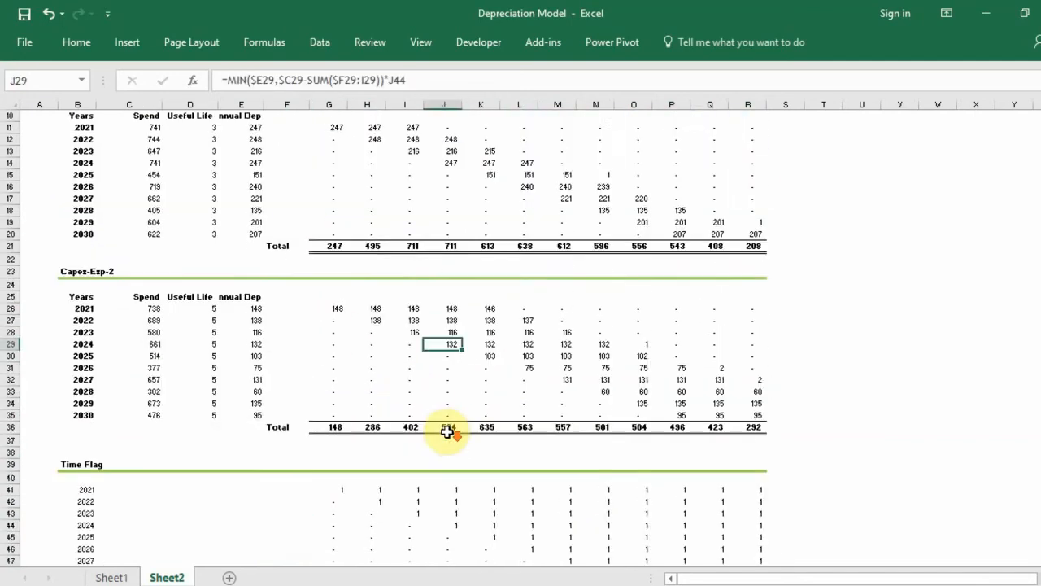
scroll(448, 436, "up", 7)
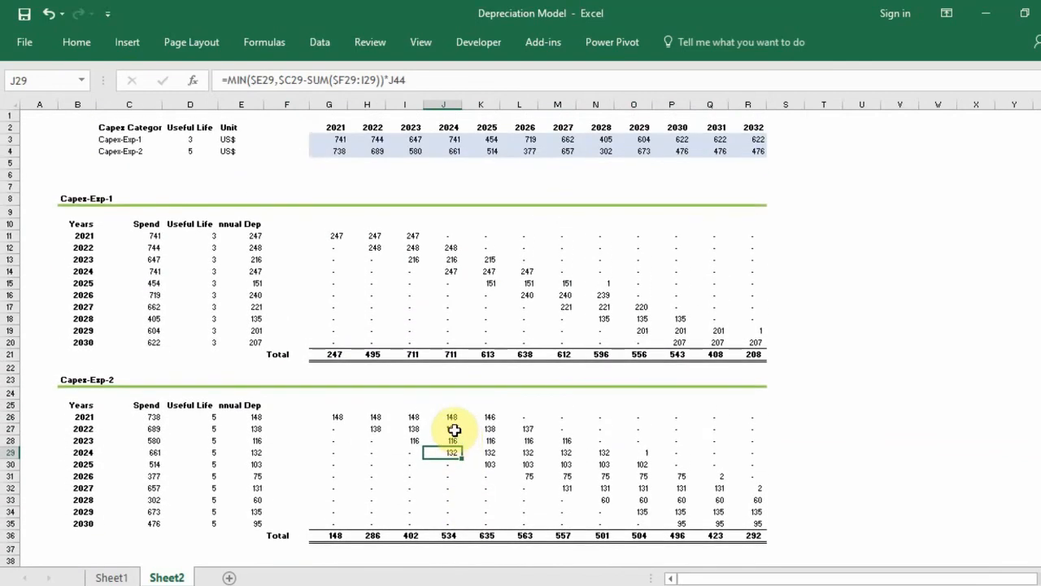
left_click(359, 228)
left_click(411, 307)
left_click(422, 452)
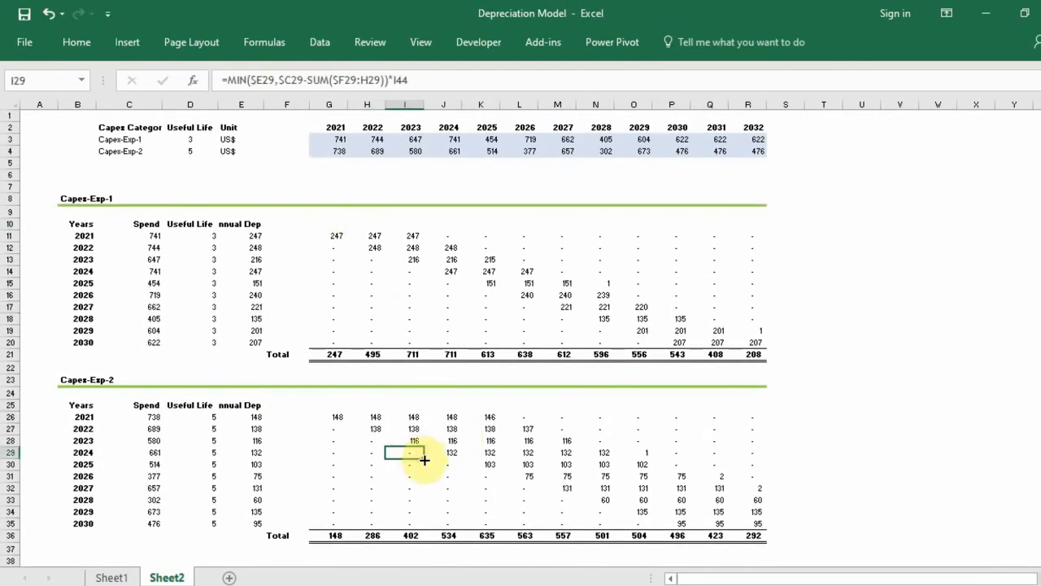
scroll(384, 459, "down", 4)
scroll(384, 460, "up", 4)
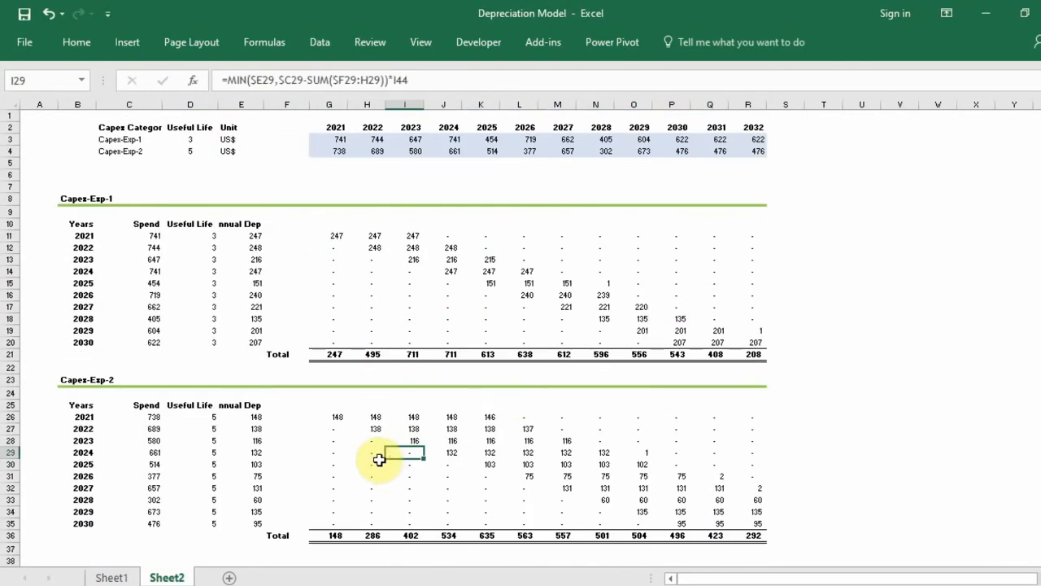
left_click(598, 330)
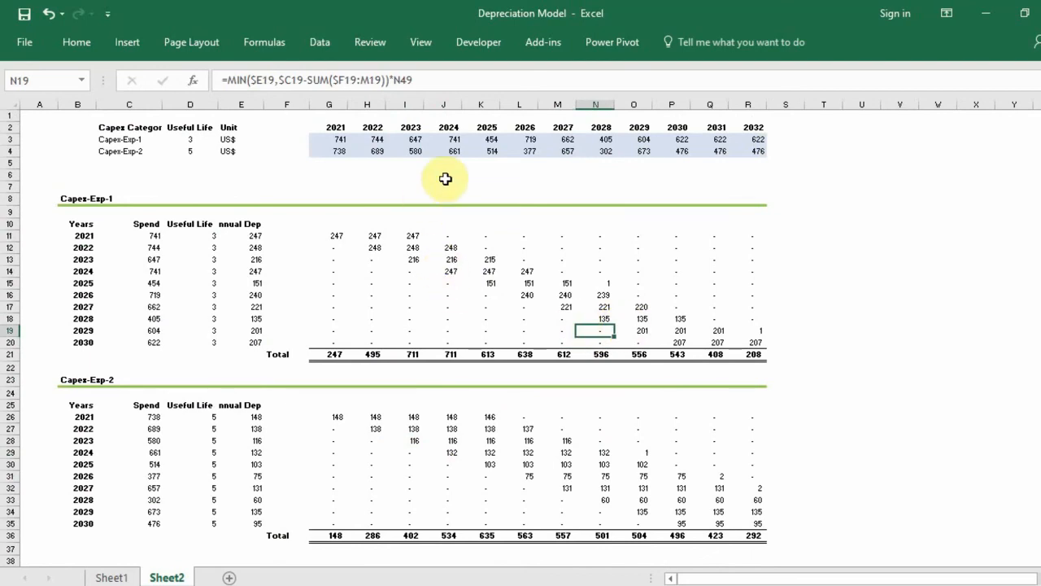
scroll(516, 263, "down", 3)
scroll(520, 277, "down", 4)
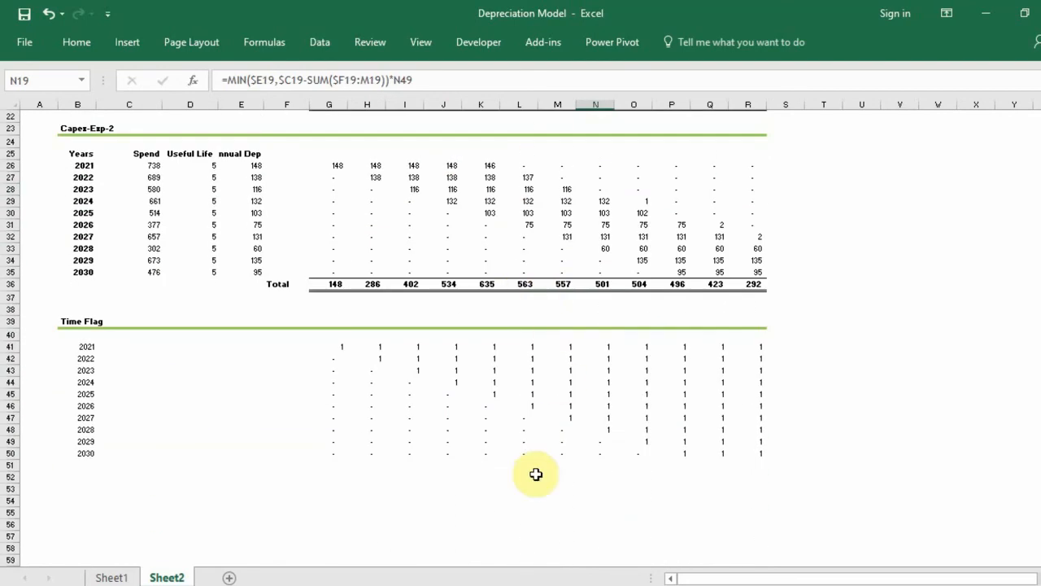
scroll(361, 490, "up", 4)
scroll(361, 489, "up", 3)
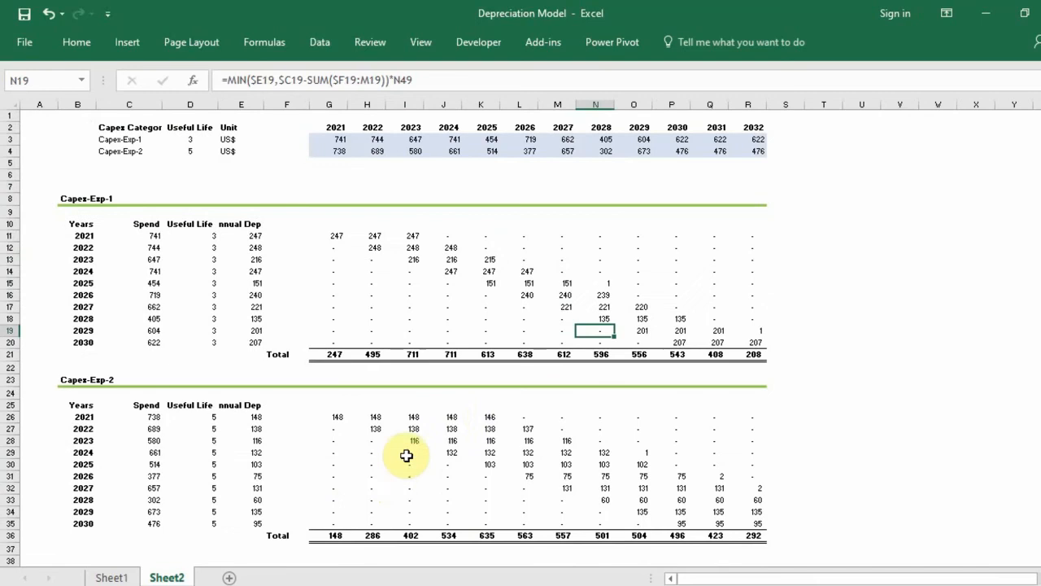
Inspect the depreciation formulas in J26 and I11, and the ranges referenced by the SUMPRODUCT spend formula in C13
left_click(450, 417)
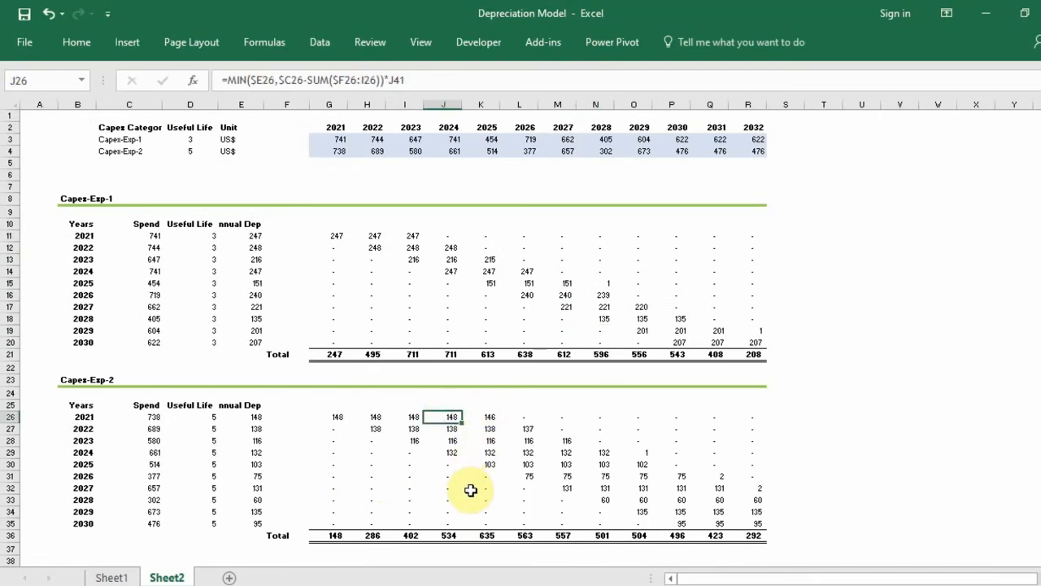
left_click(480, 294)
left_click(415, 235)
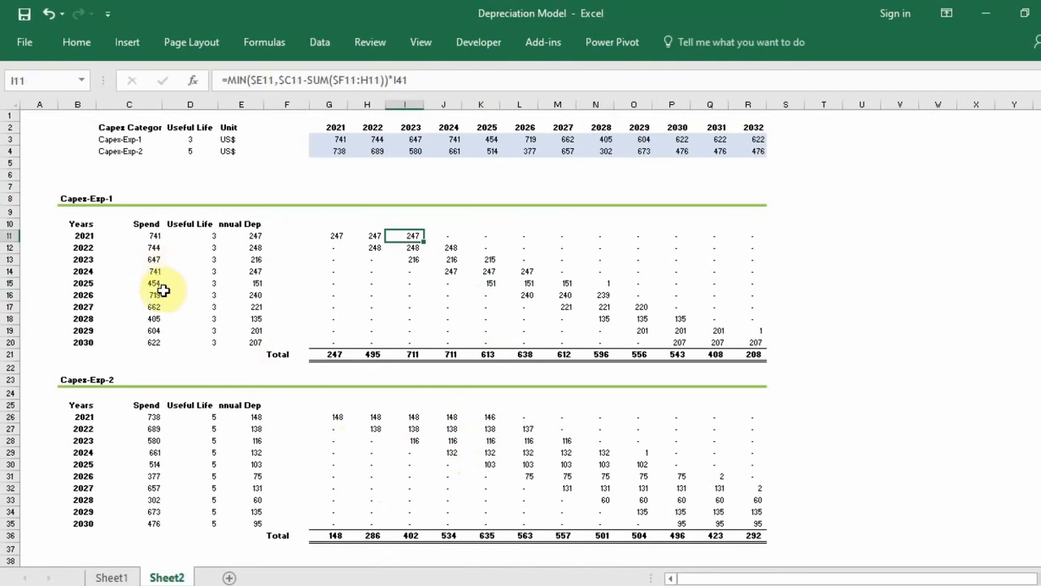
left_click(154, 259)
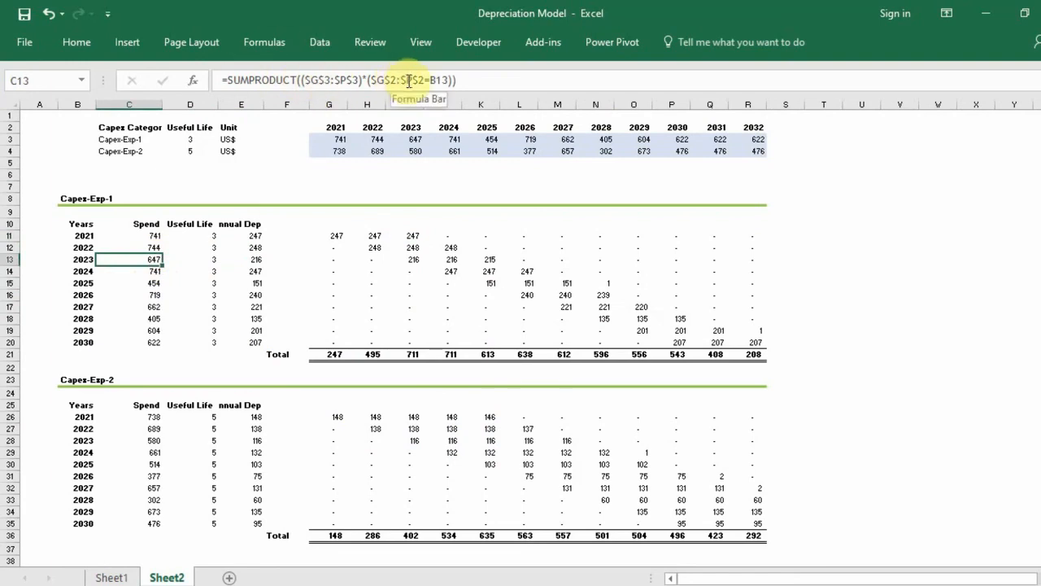
left_click(369, 79)
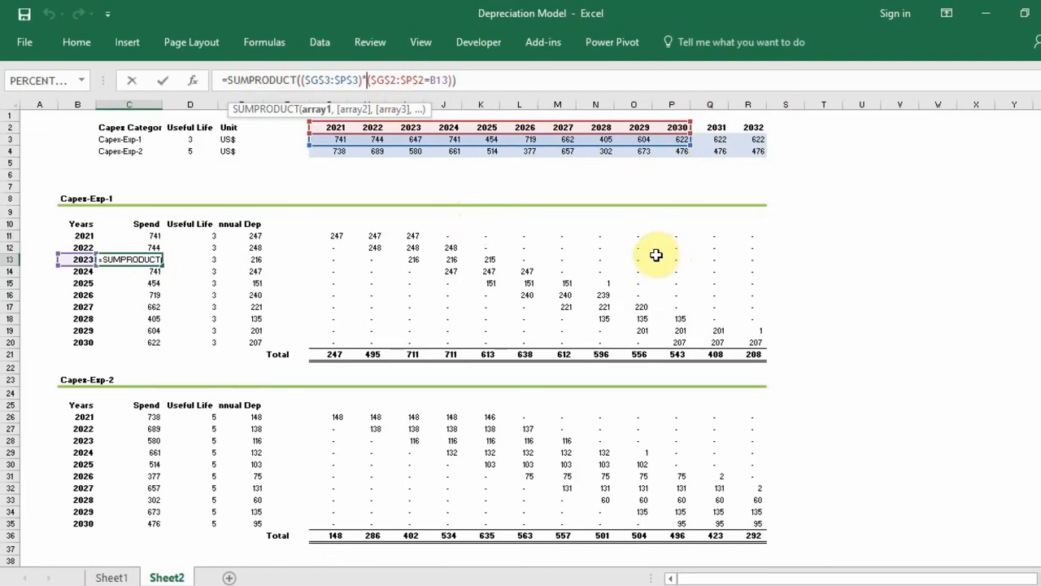
key("Escape")
Check depreciation cells across both schedules and examine the cells referenced by the MIN formula in J18
left_click(363, 268)
left_click(382, 250)
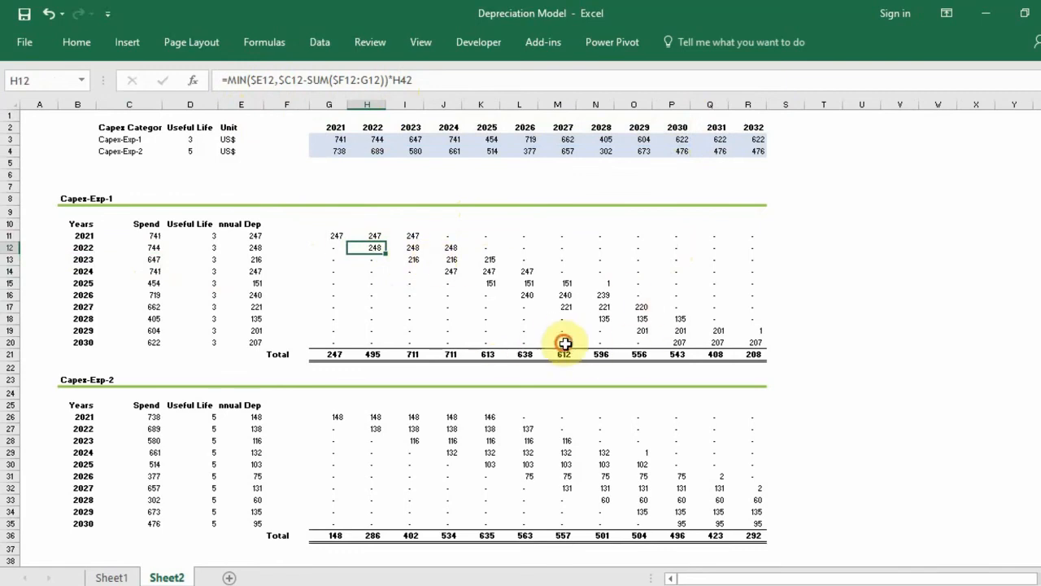
left_click_drag(565, 343, 564, 352)
left_click(484, 296)
left_click_drag(496, 275, 496, 285)
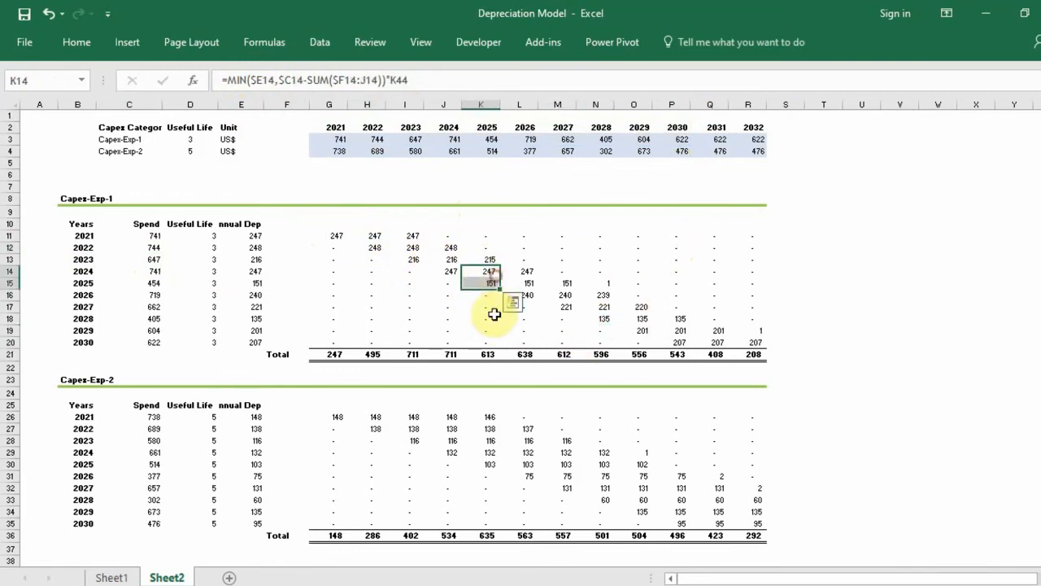
left_click(425, 320)
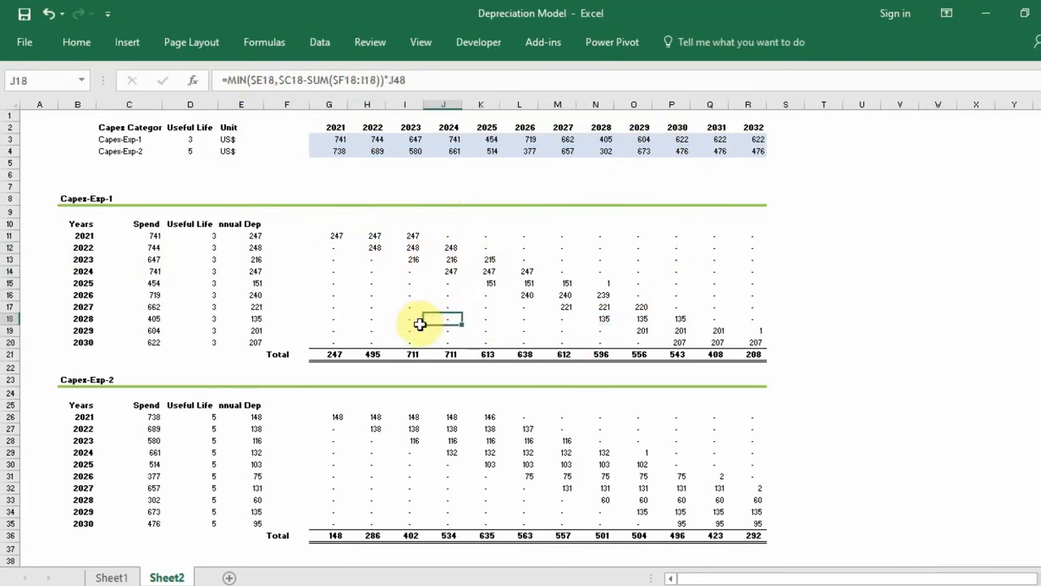
left_click(240, 81)
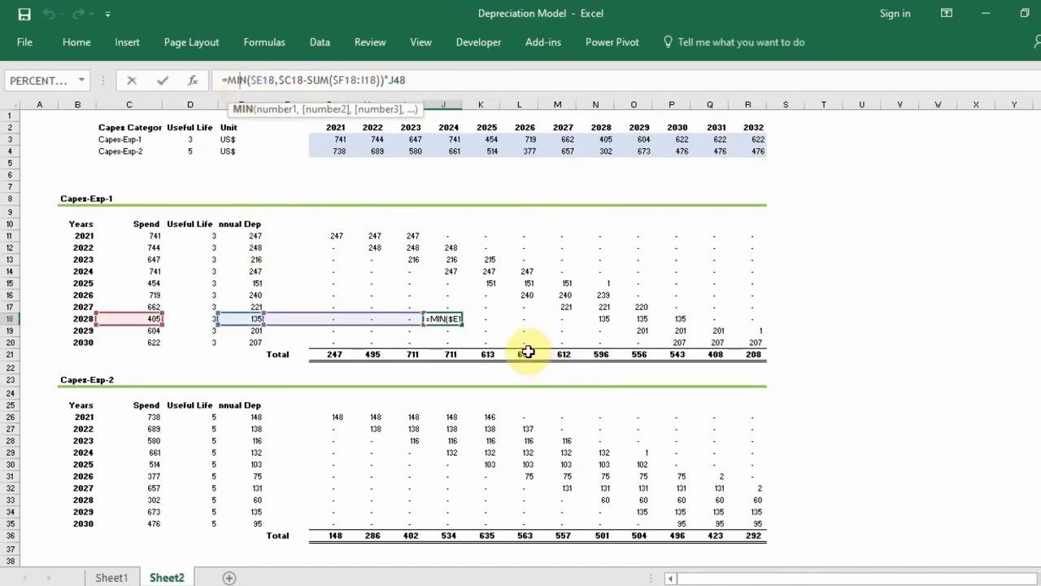
left_click(480, 453)
left_click(552, 476)
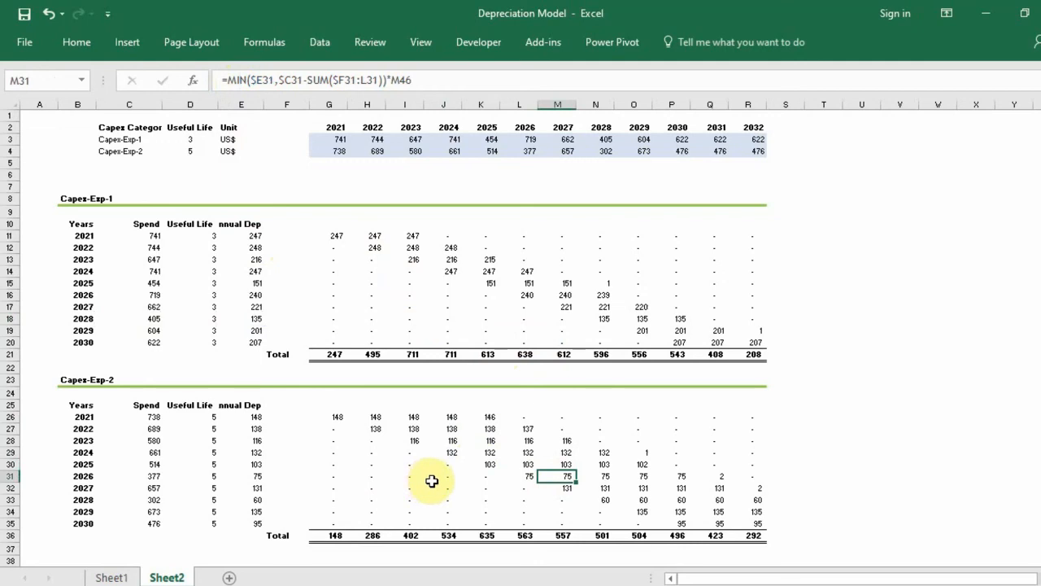
left_click(417, 307)
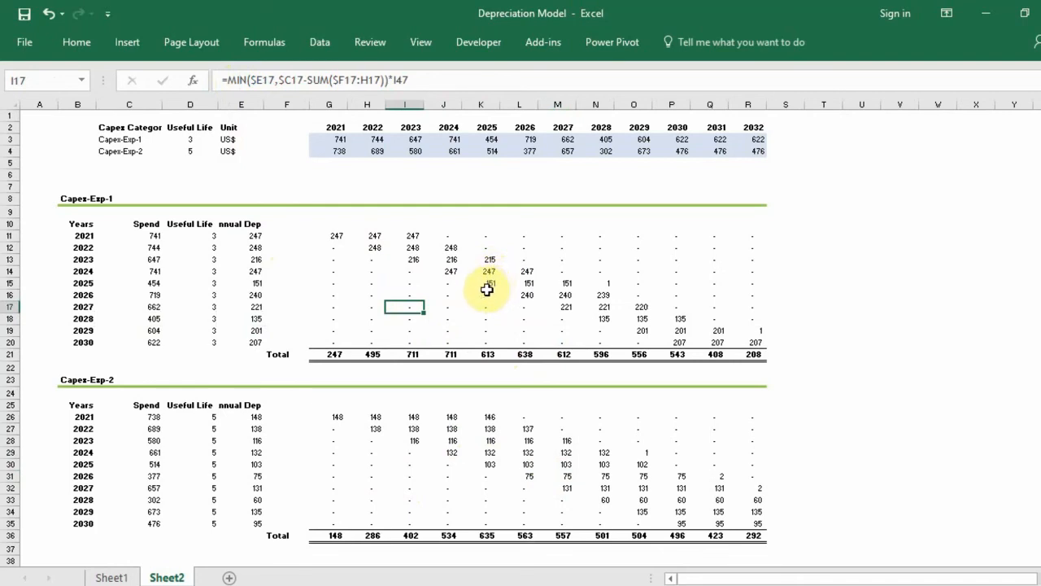
left_click(443, 283)
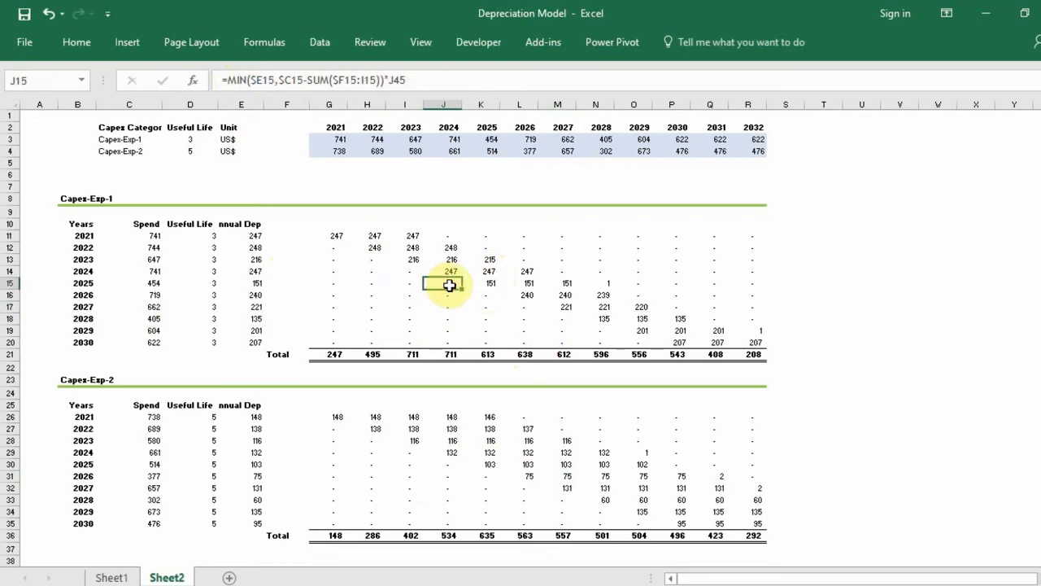
left_click(453, 271)
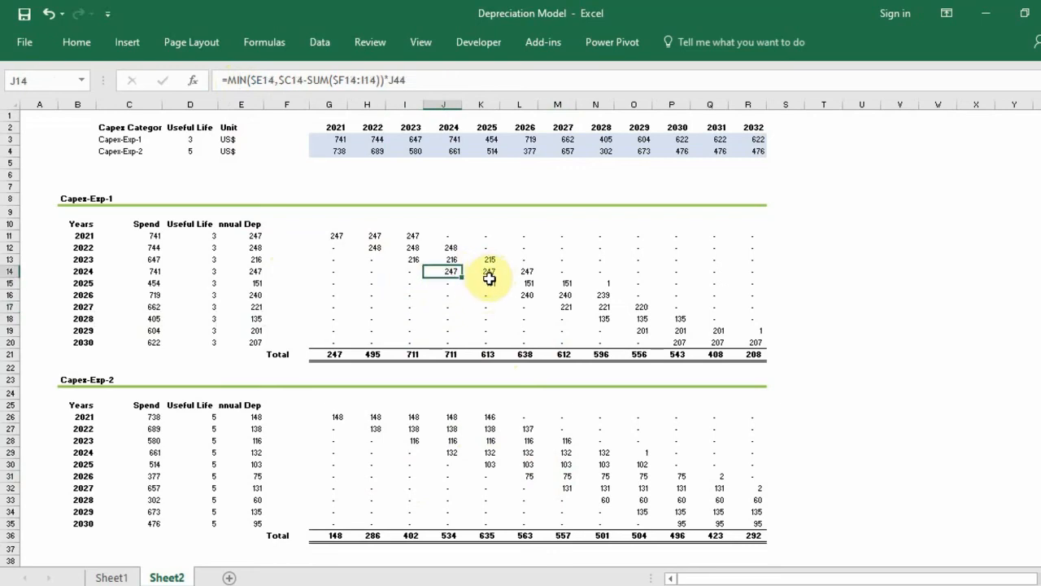